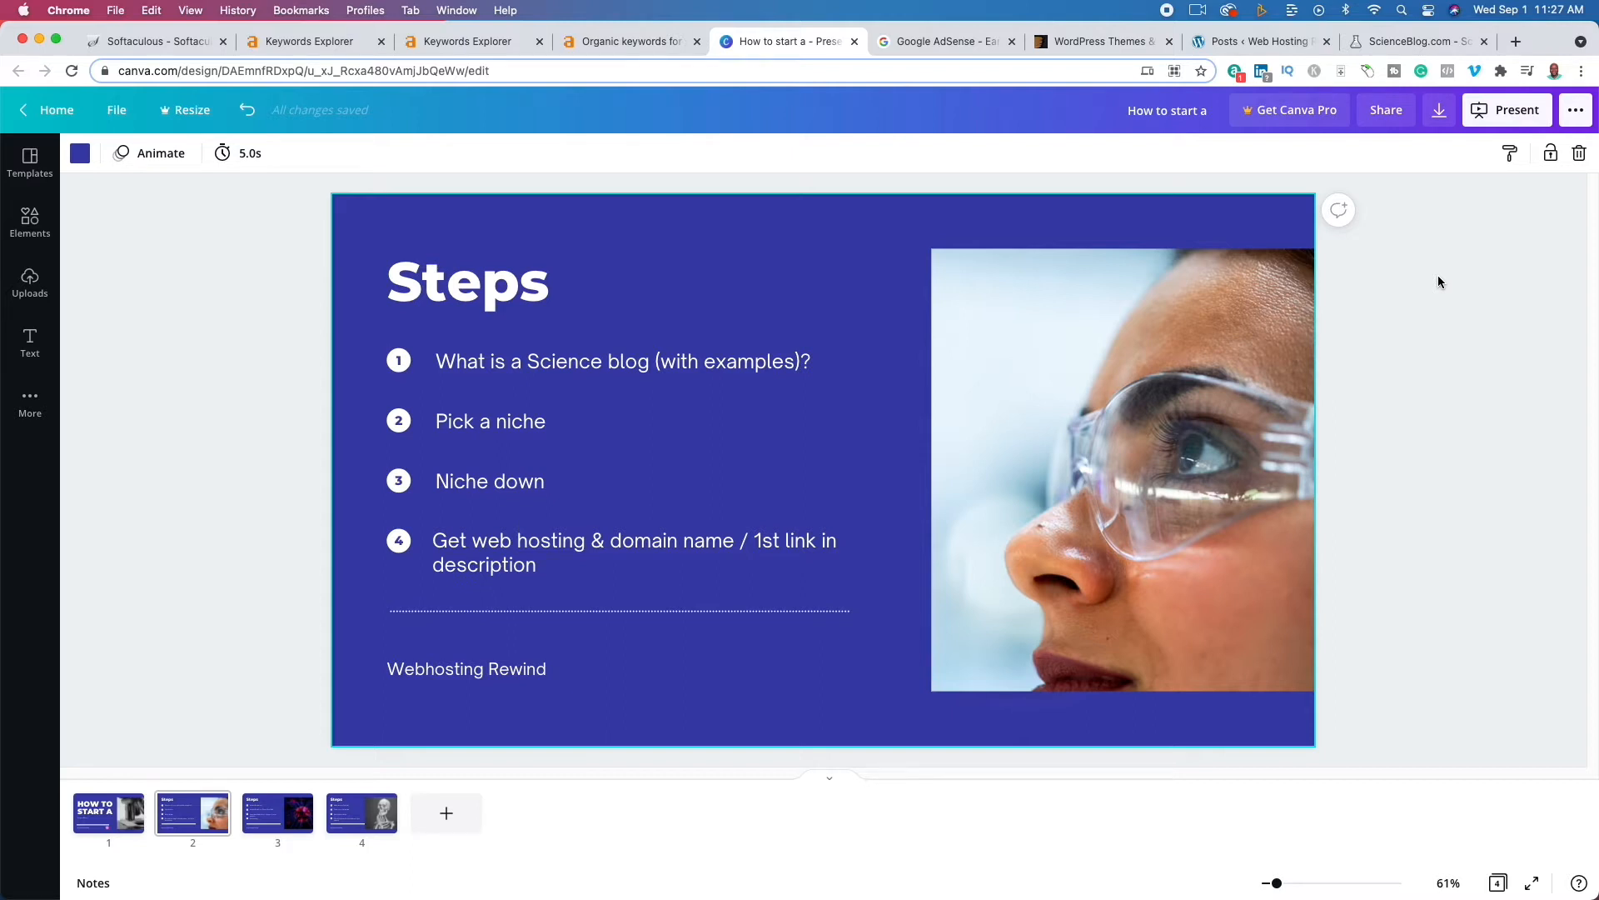
- Examine the ScienceBlog homepage as an example science blog, including its articles, ads and page numbering
{"action": "left_click", "coordinate": [1416, 44]}
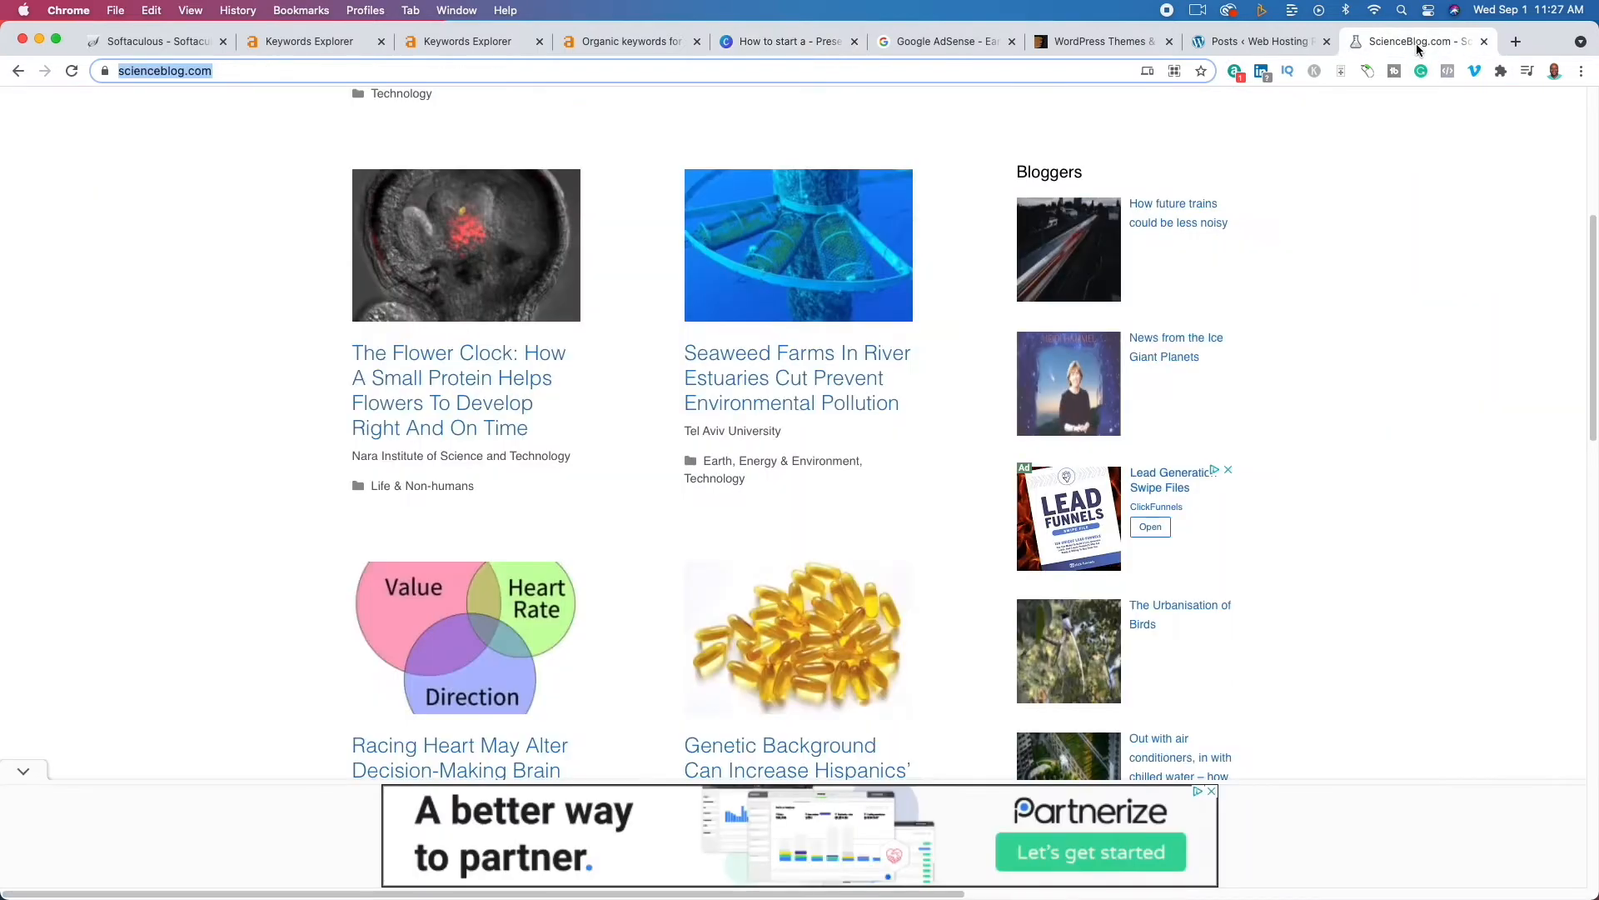
{"action": "scroll", "coordinate": [1145, 433], "scroll_direction": "up", "scroll_amount": 5}
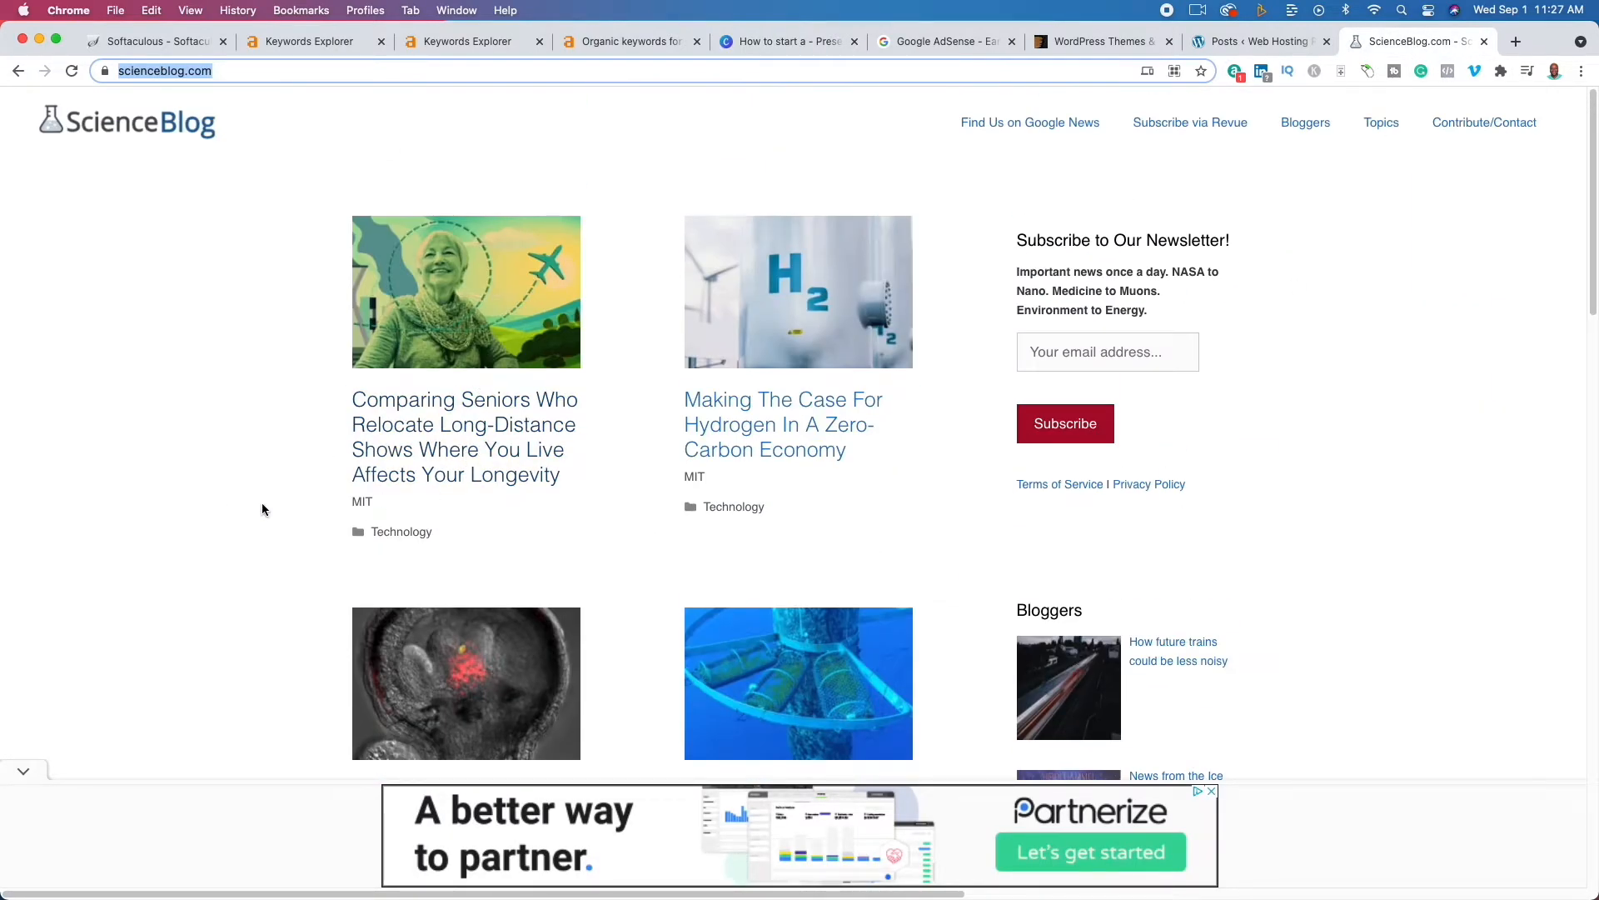
{"action": "scroll", "coordinate": [238, 498], "scroll_direction": "down", "scroll_amount": 4}
{"action": "scroll", "coordinate": [250, 500], "scroll_direction": "down", "scroll_amount": 7}
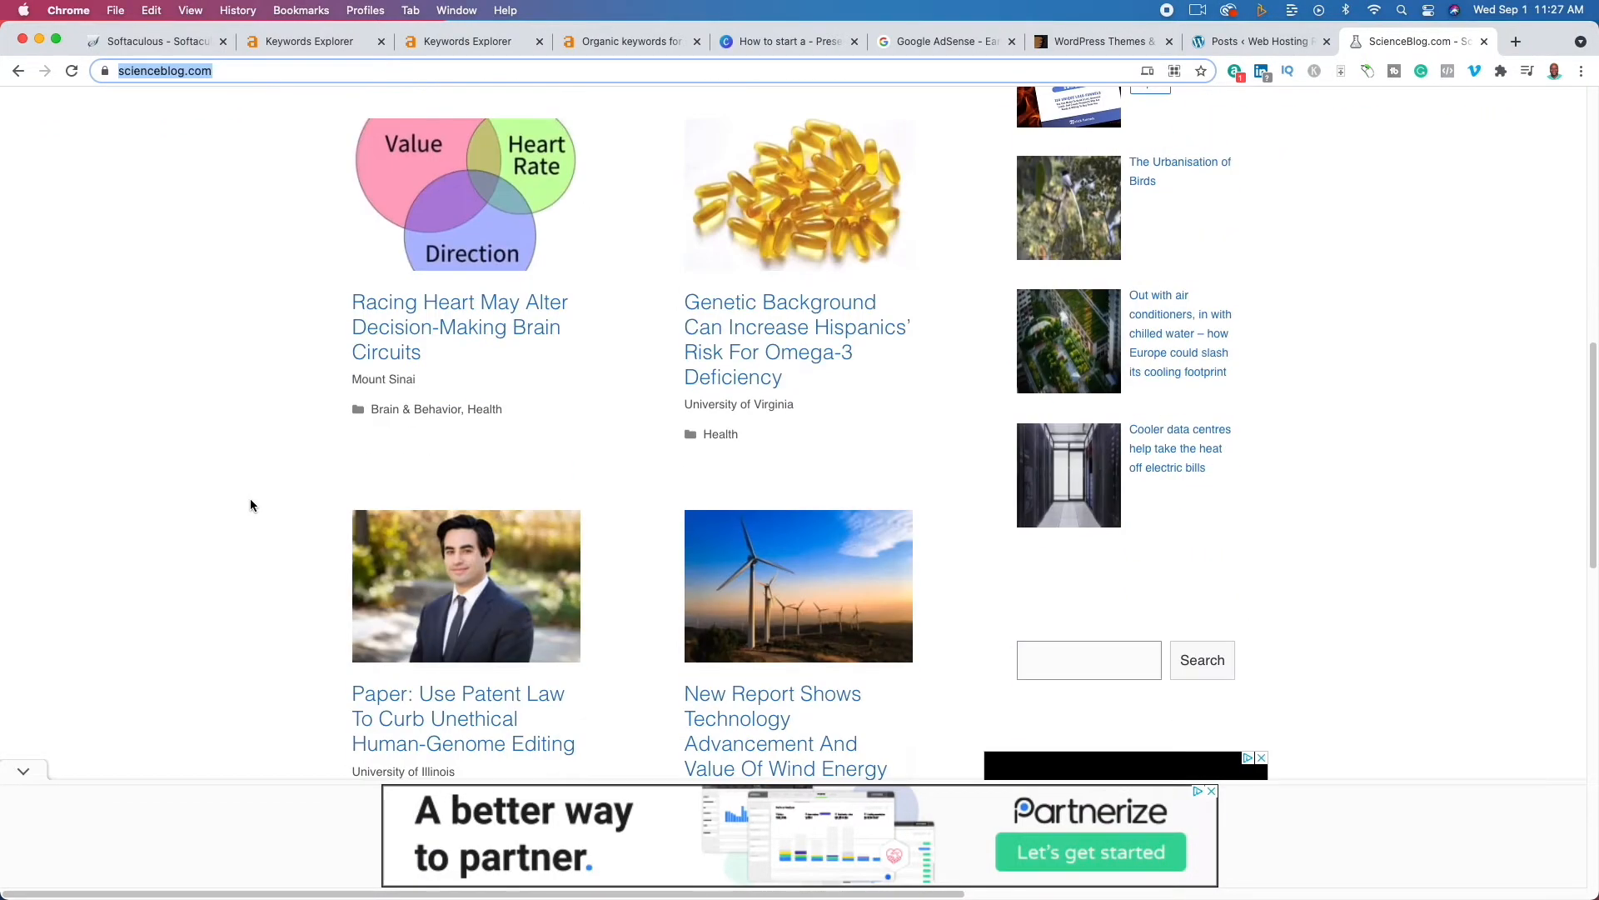
{"action": "scroll", "coordinate": [250, 500], "scroll_direction": "down", "scroll_amount": 4}
{"action": "scroll", "coordinate": [250, 504], "scroll_direction": "down", "scroll_amount": 5}
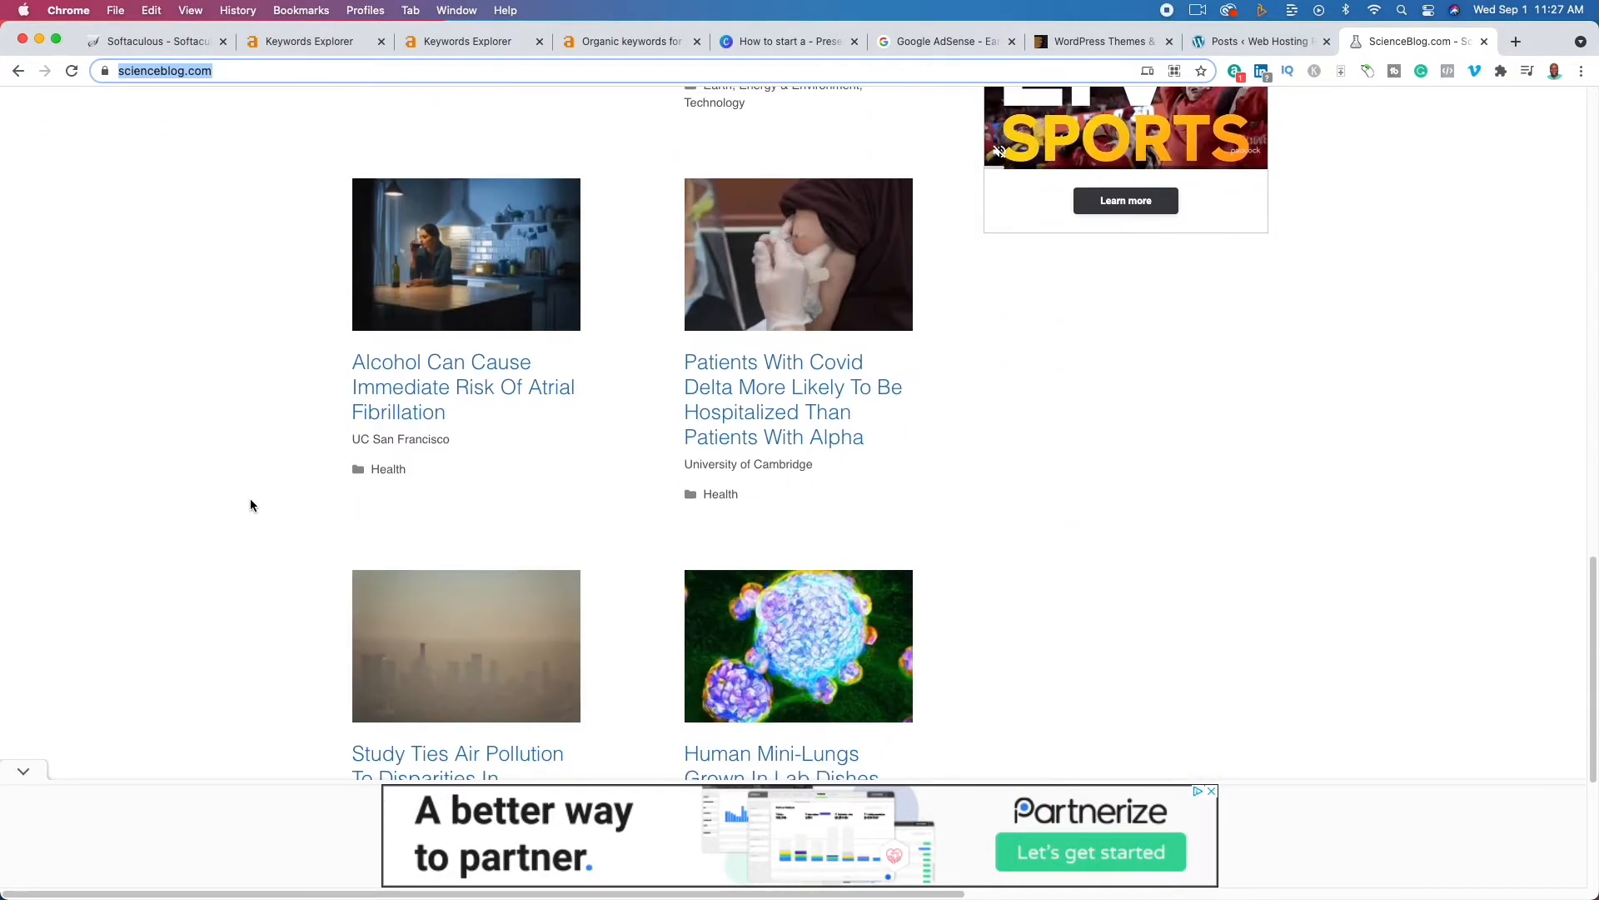
{"action": "scroll", "coordinate": [250, 505], "scroll_direction": "down", "scroll_amount": 1}
{"action": "scroll", "coordinate": [250, 505], "scroll_direction": "down", "scroll_amount": 4}
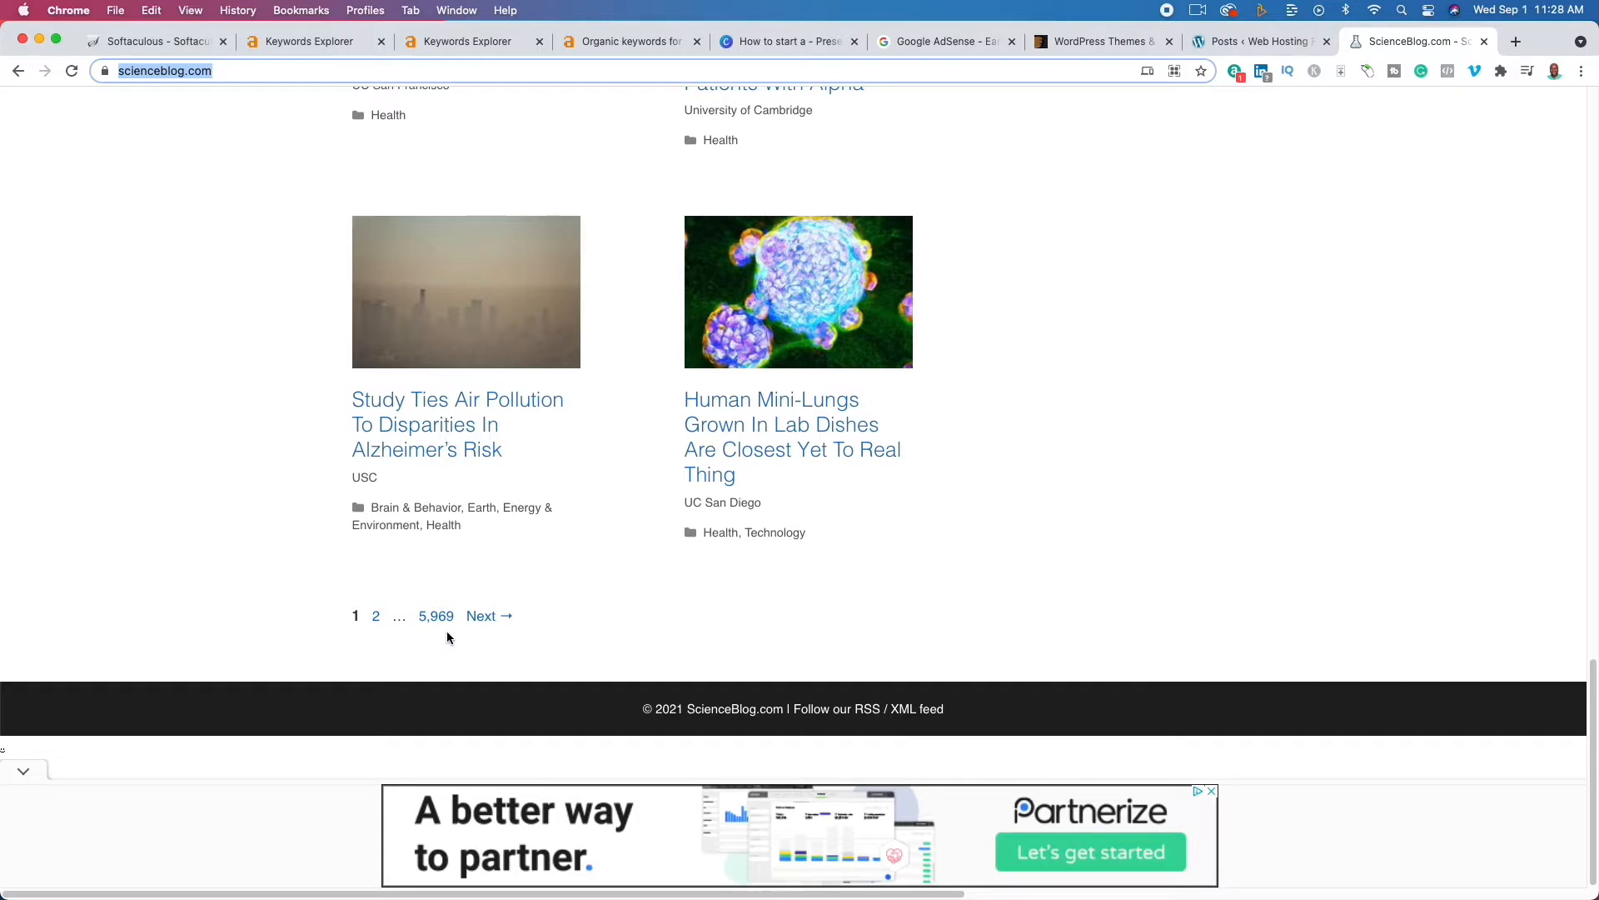
{"action": "scroll", "coordinate": [717, 633], "scroll_direction": "up", "scroll_amount": 20}
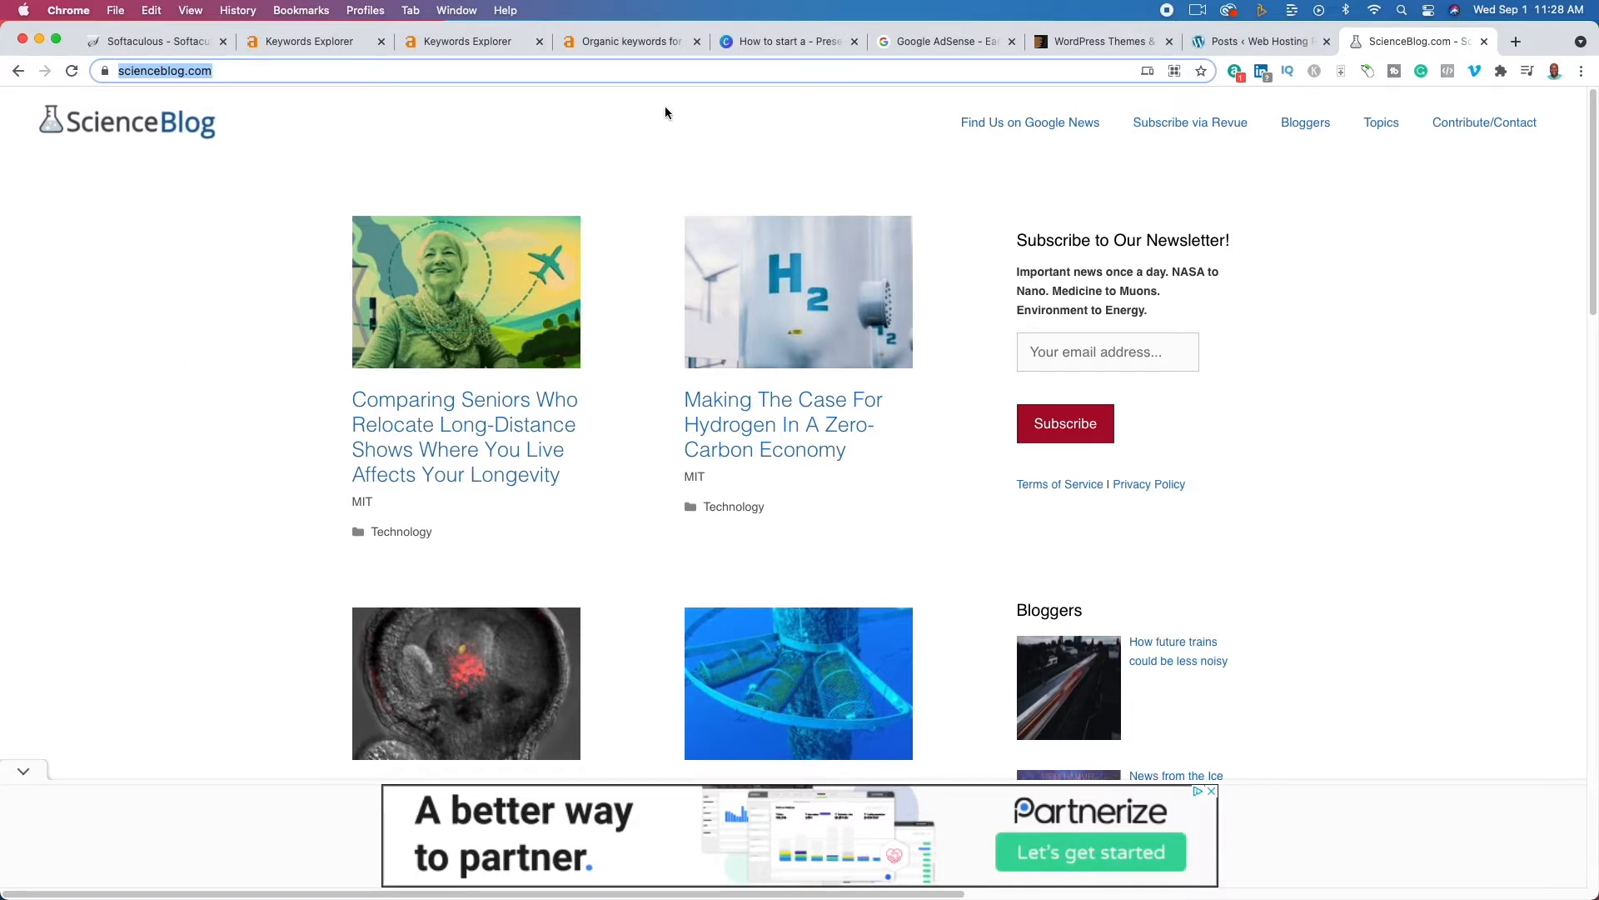
- Switch to Ahrefs and filter the scienceblog.com organic keywords to a maximum keyword difficulty of 5
{"action": "left_click", "coordinate": [621, 43]}
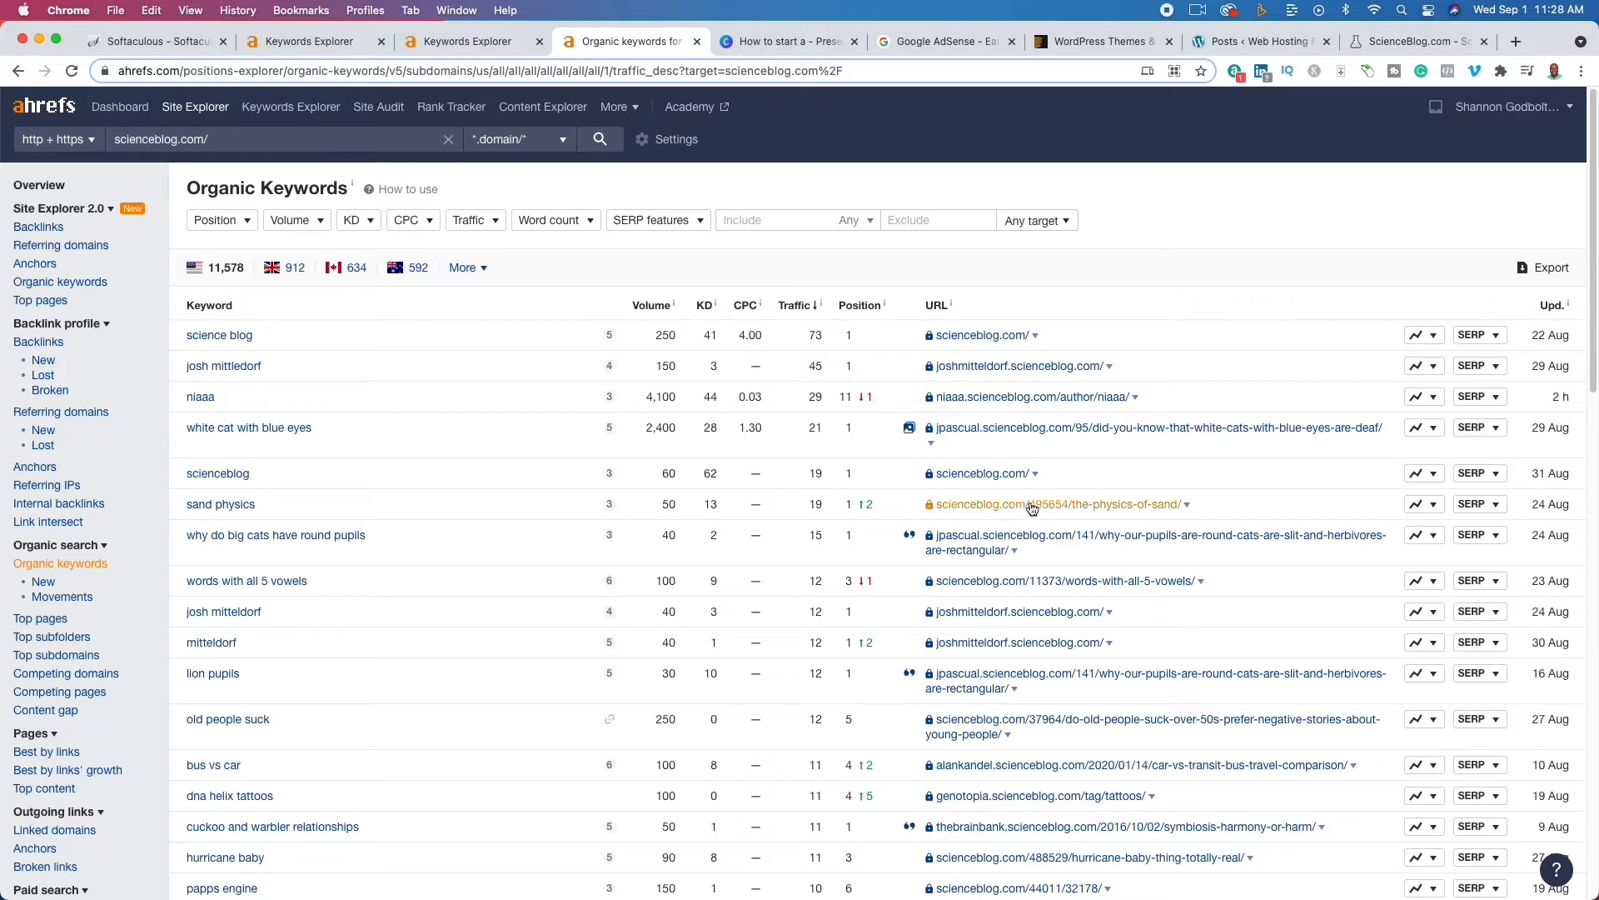
{"action": "left_click", "coordinate": [369, 220]}
{"action": "left_click", "coordinate": [406, 284]}
{"action": "type", "text": "5"}
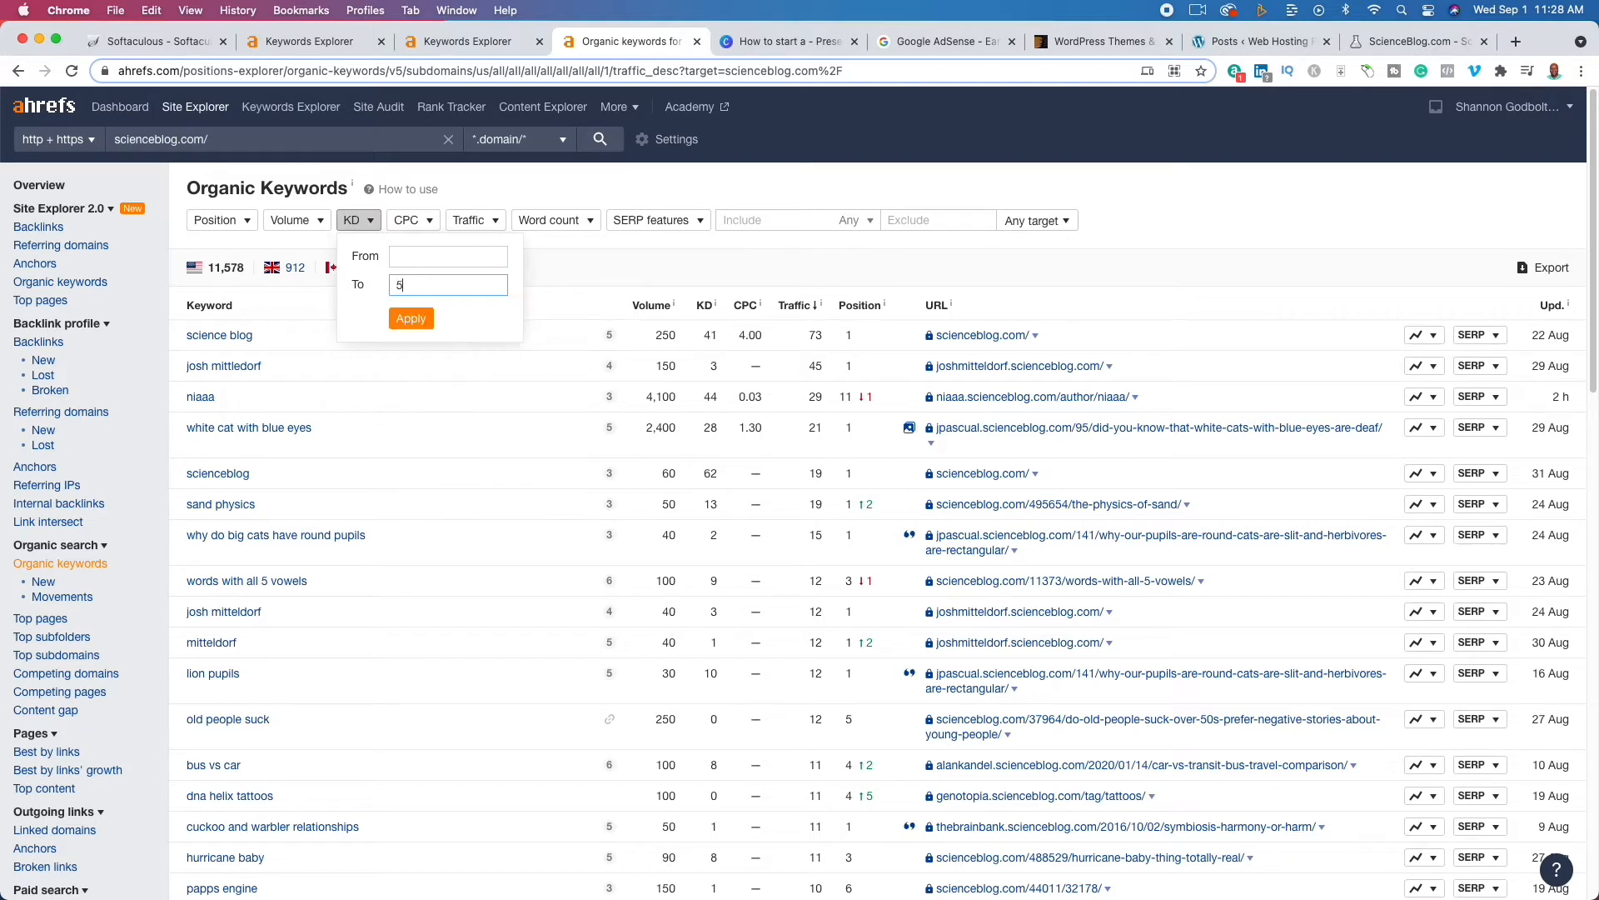
{"action": "key", "text": "Return"}
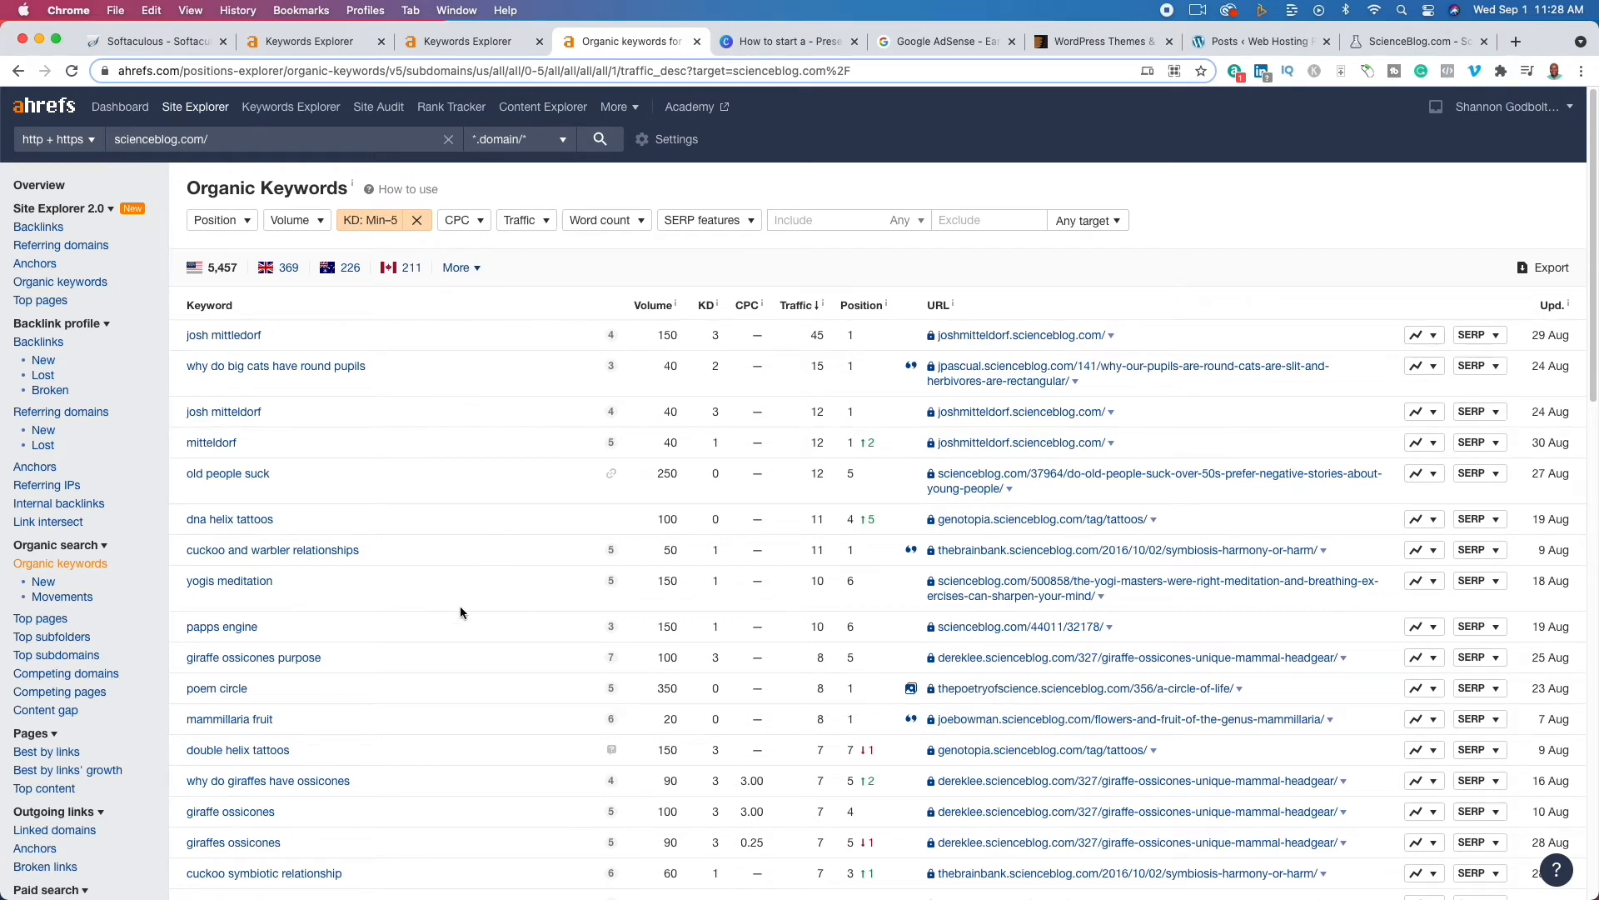
- Review the low-difficulty organic keywords of scienceblog.com, including their volume, traffic and ranking position
{"action": "scroll", "coordinate": [406, 613], "scroll_direction": "down", "scroll_amount": 5}
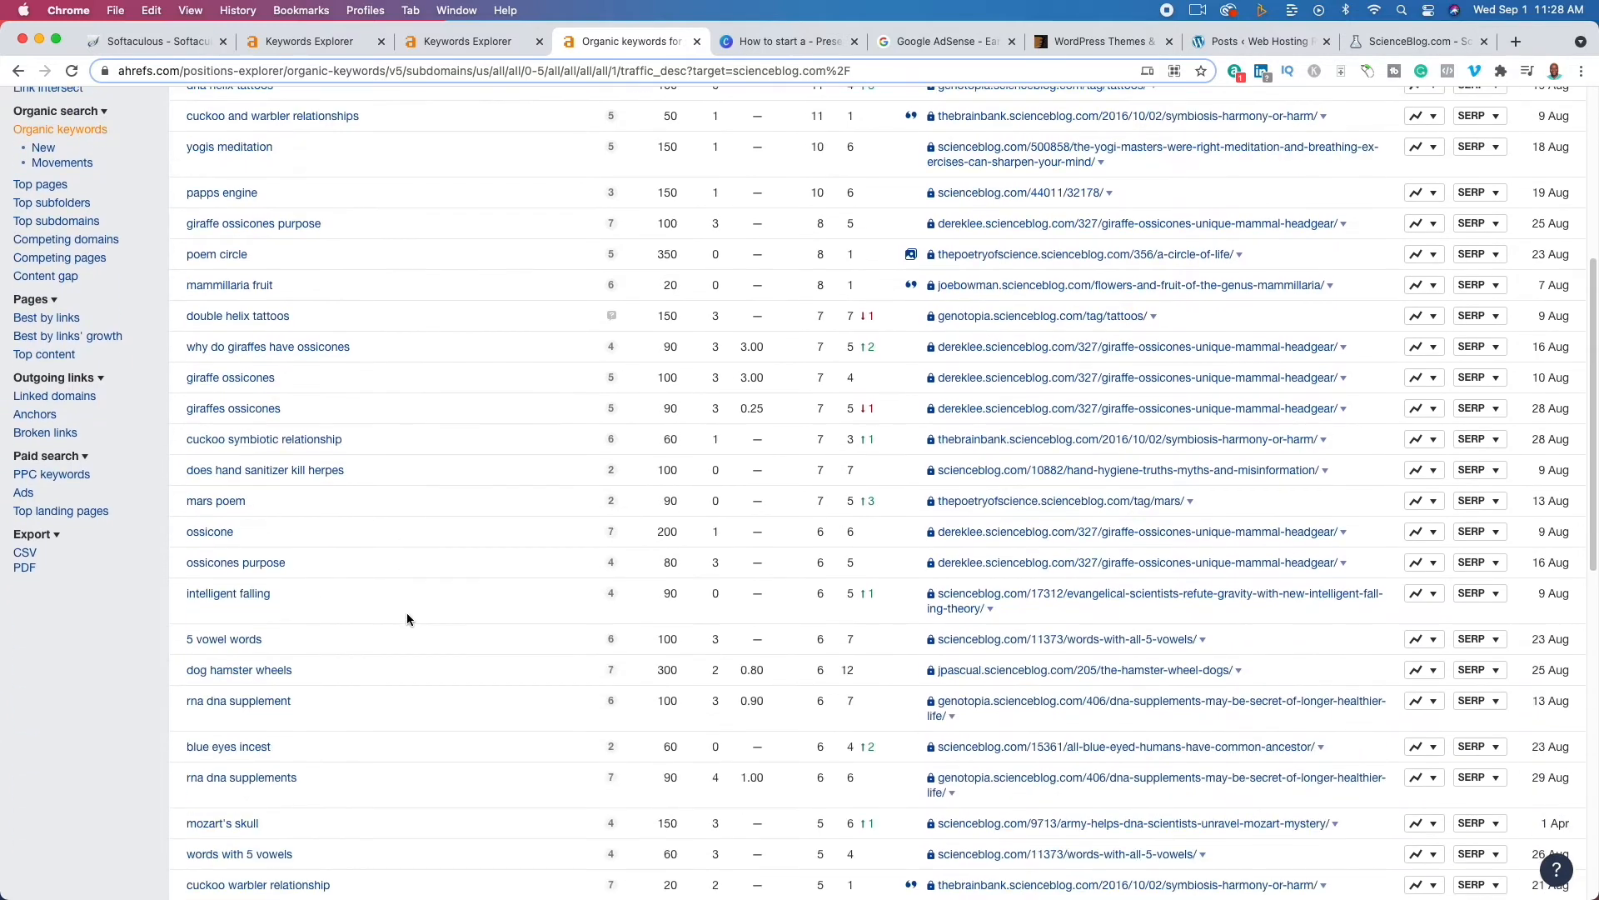
{"action": "scroll", "coordinate": [406, 618], "scroll_direction": "down", "scroll_amount": 2}
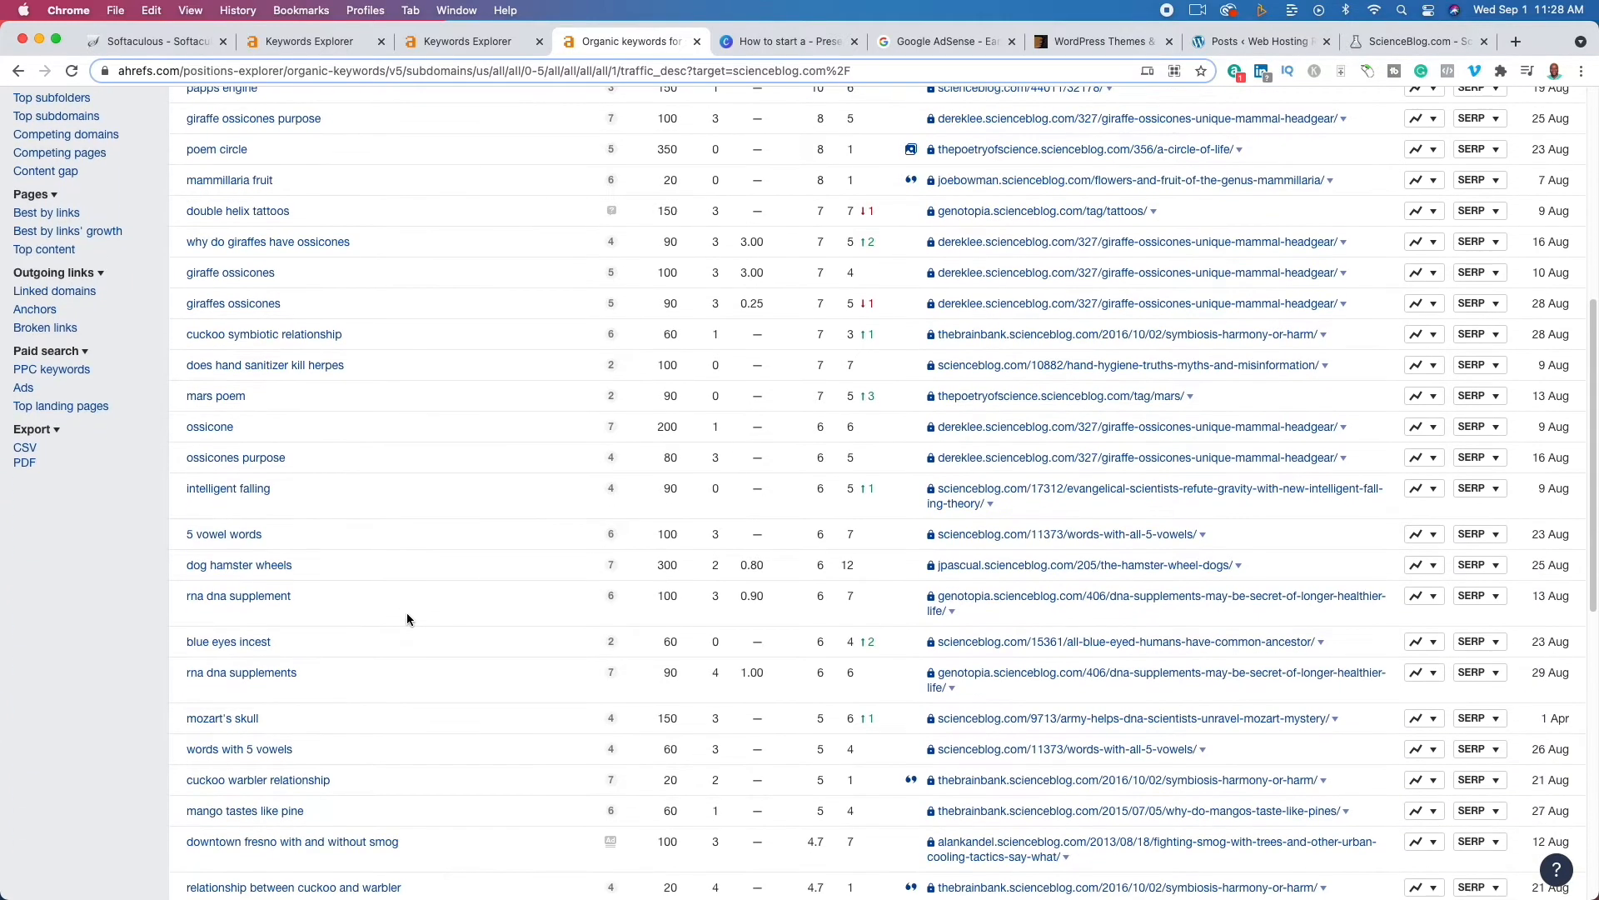
{"action": "scroll", "coordinate": [446, 547], "scroll_direction": "down", "scroll_amount": 4}
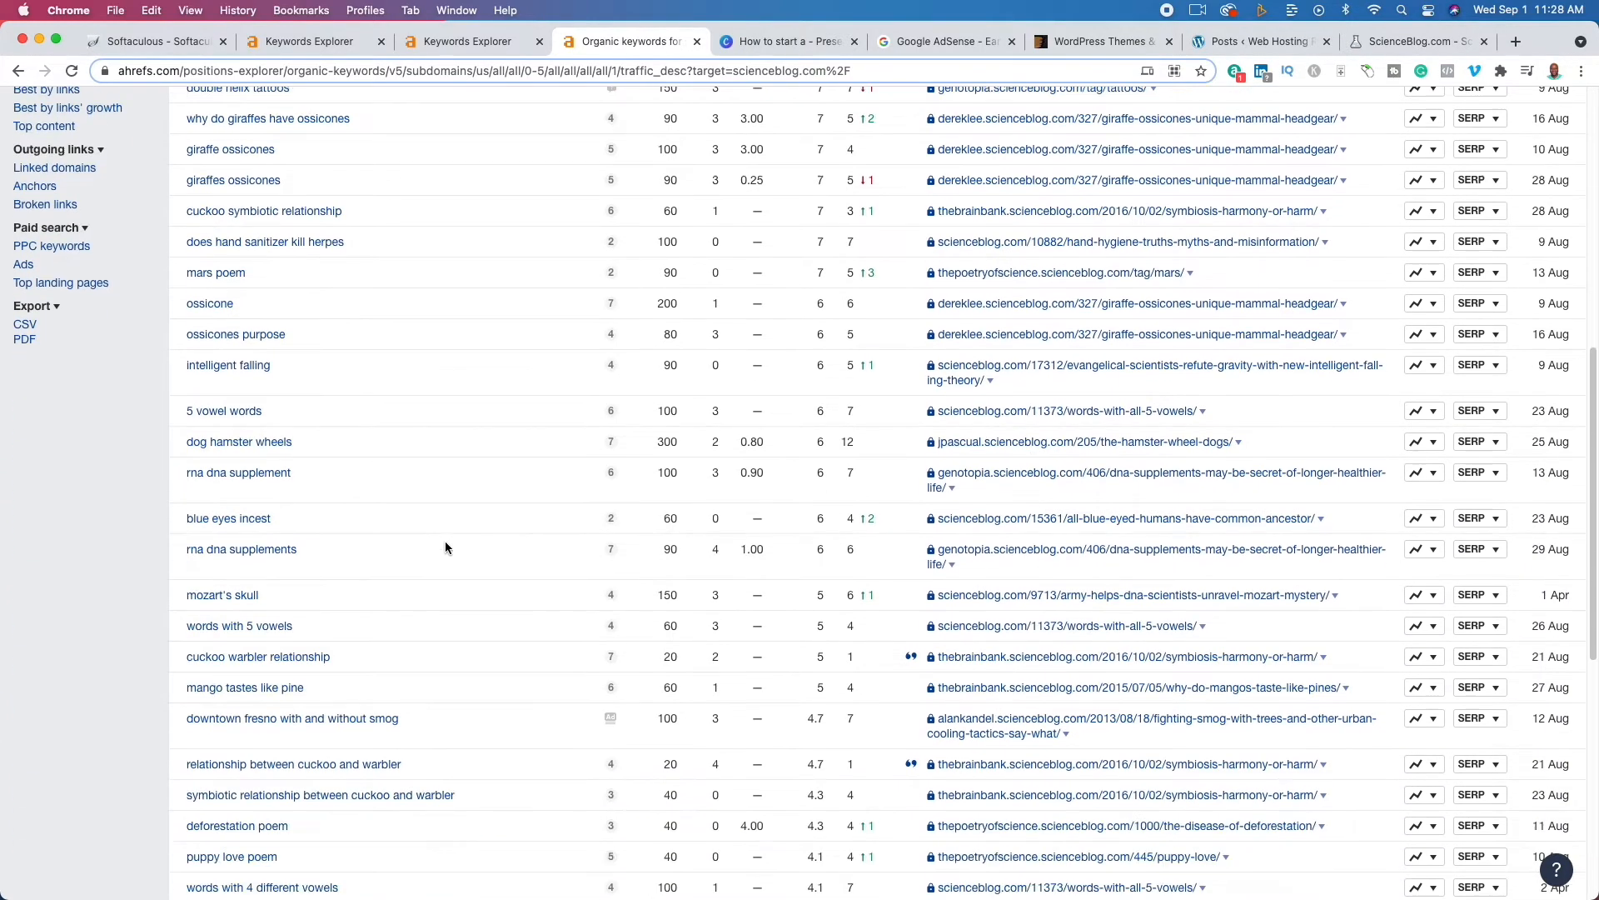
{"action": "scroll", "coordinate": [446, 546], "scroll_direction": "down", "scroll_amount": 2}
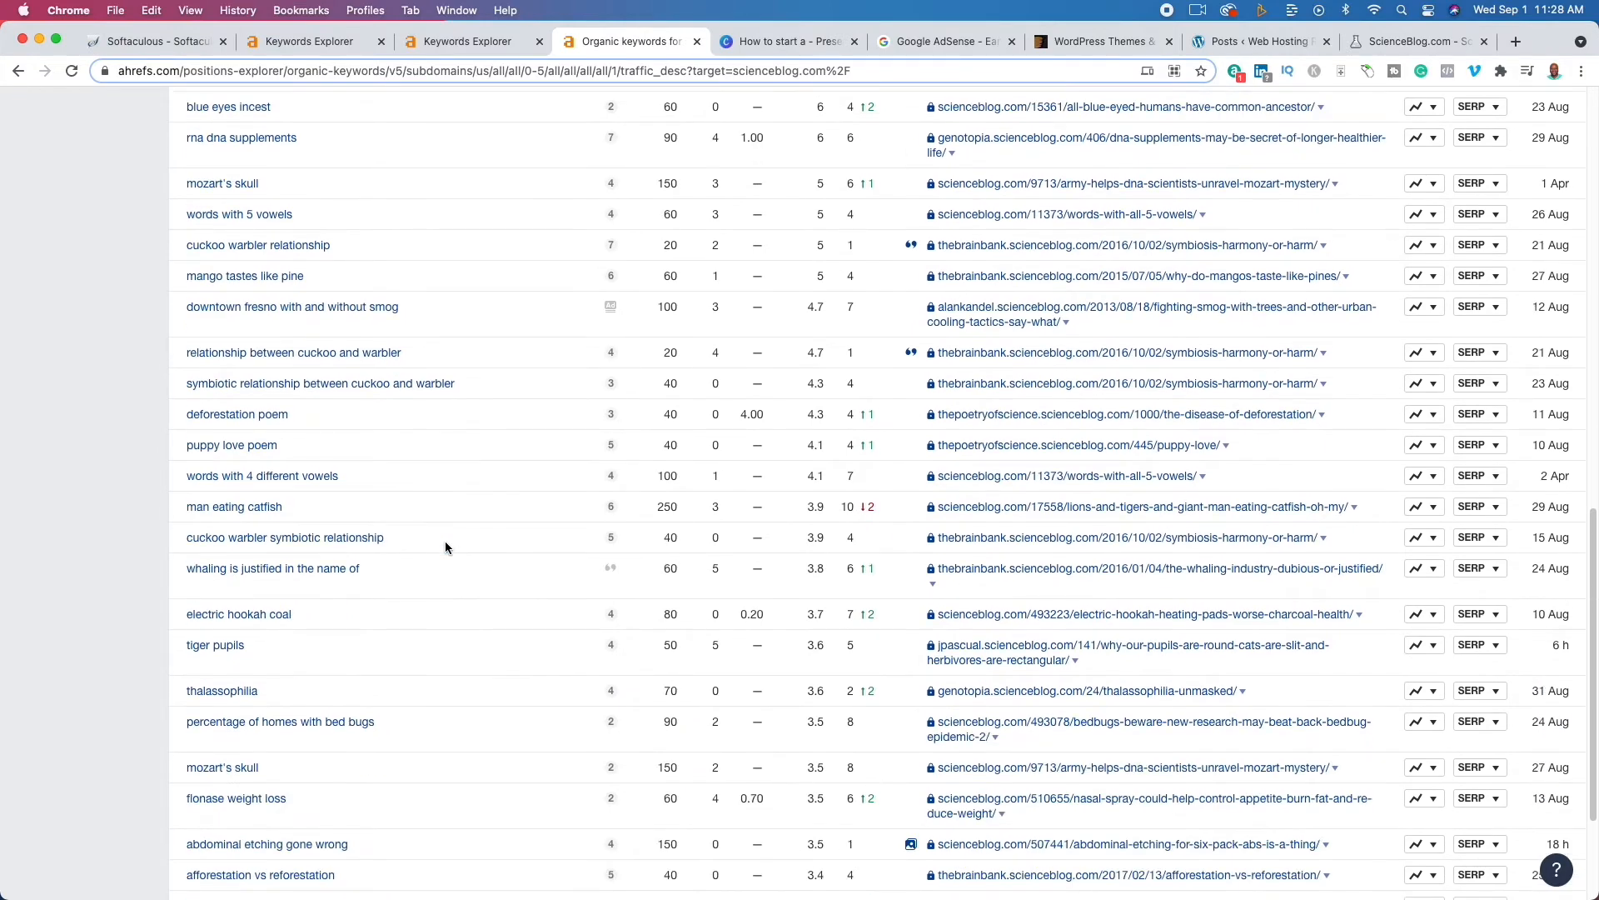
{"action": "scroll", "coordinate": [446, 547], "scroll_direction": "down", "scroll_amount": 2}
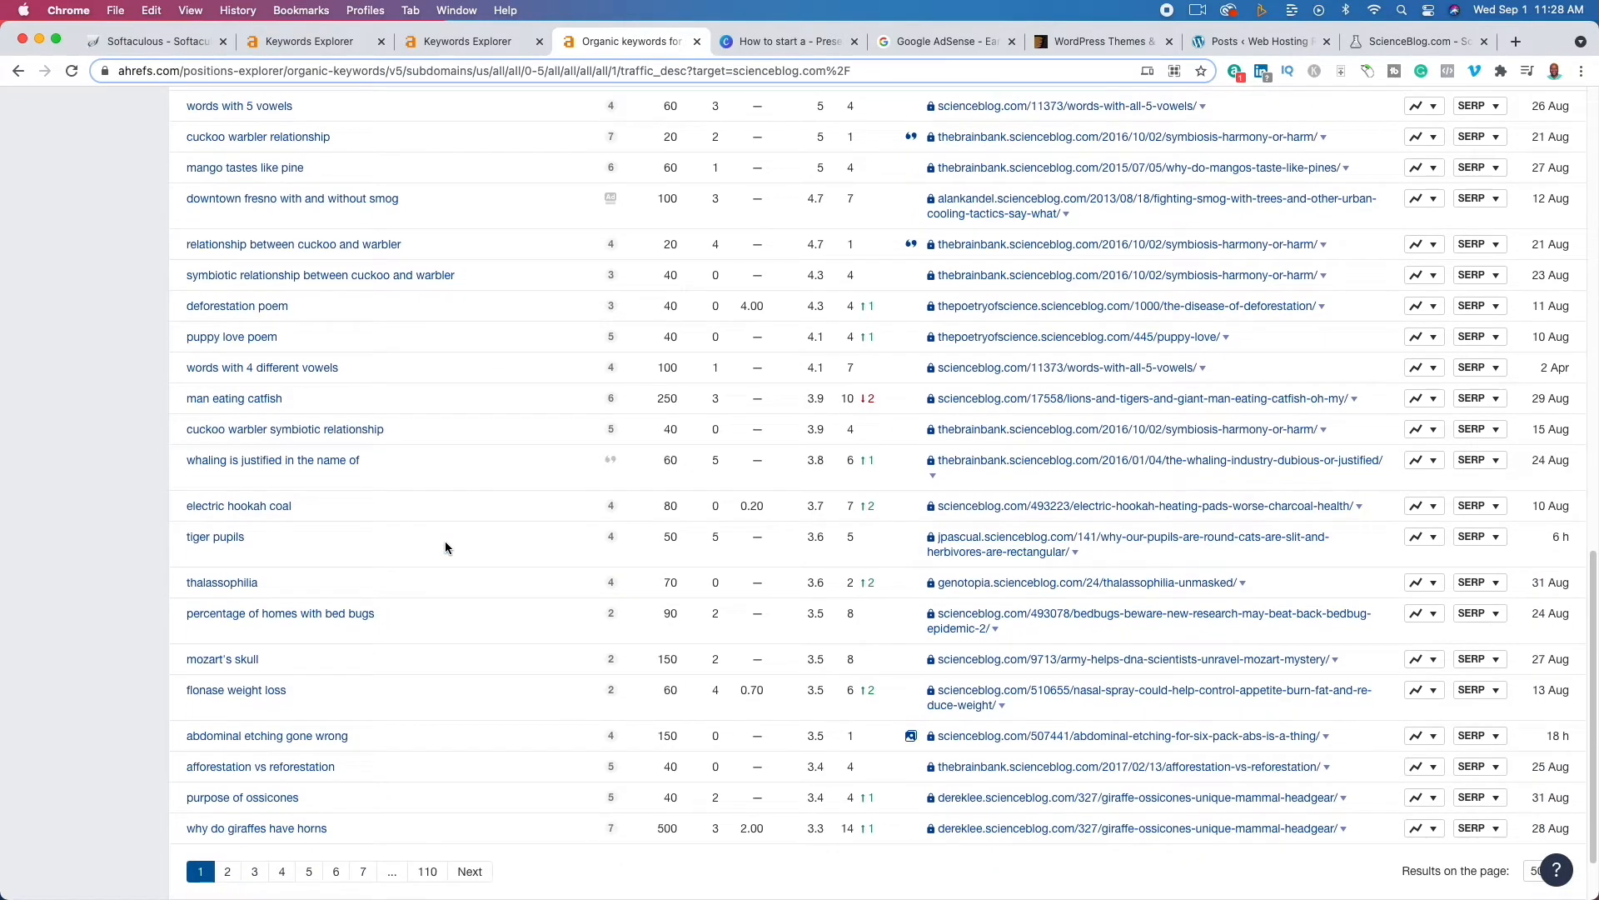
{"action": "scroll", "coordinate": [446, 547], "scroll_direction": "down", "scroll_amount": 2}
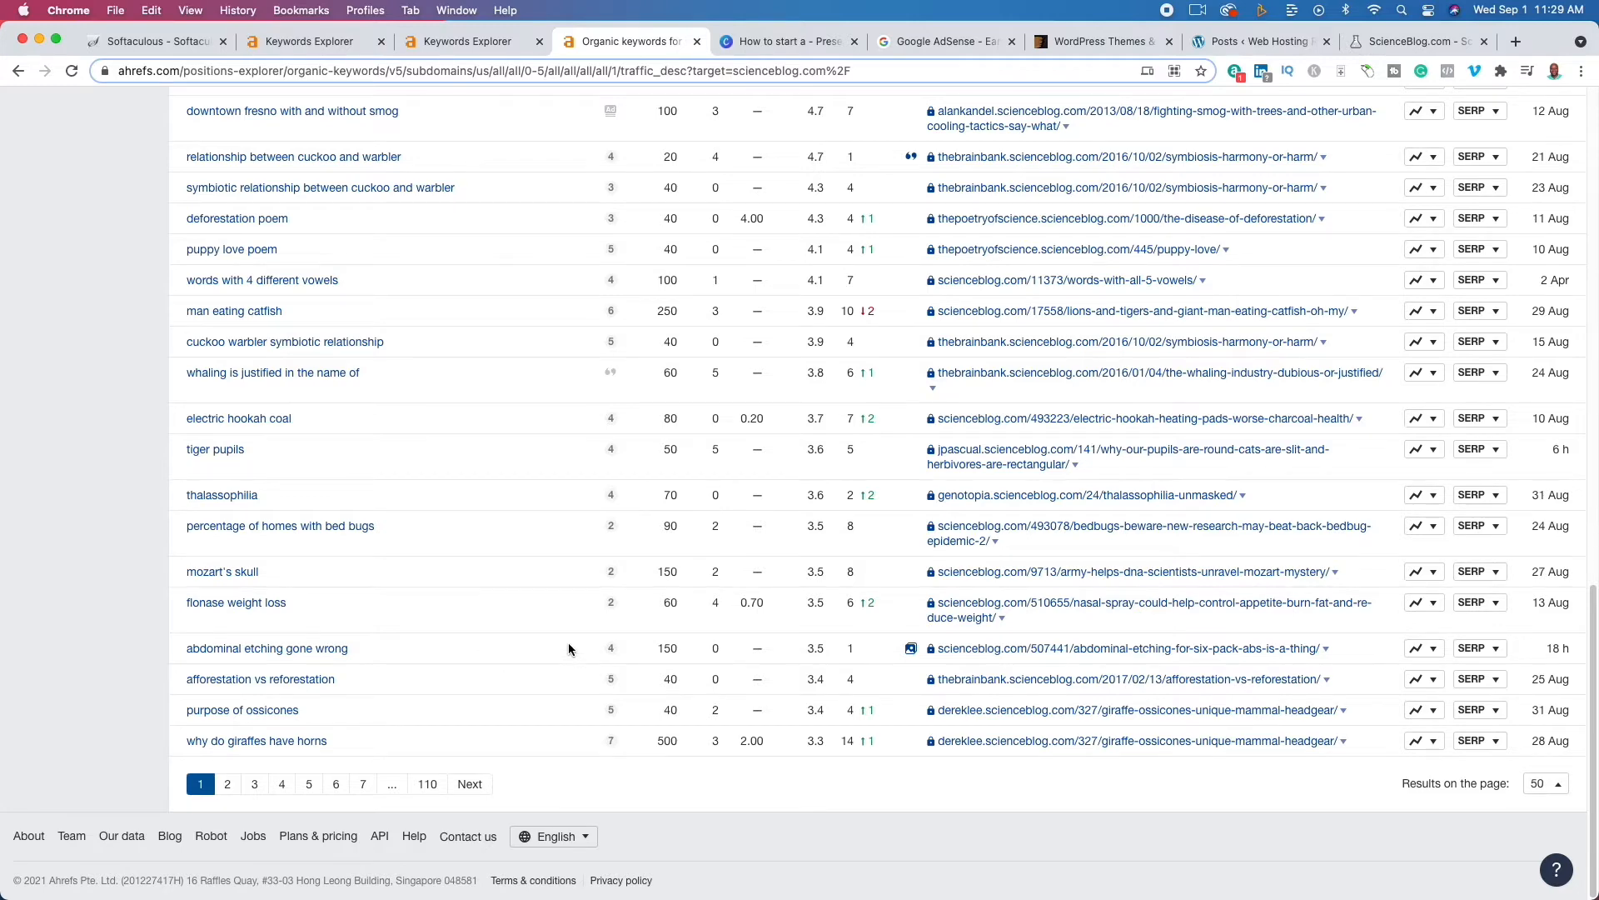
{"action": "scroll", "coordinate": [569, 644], "scroll_direction": "up", "scroll_amount": 15}
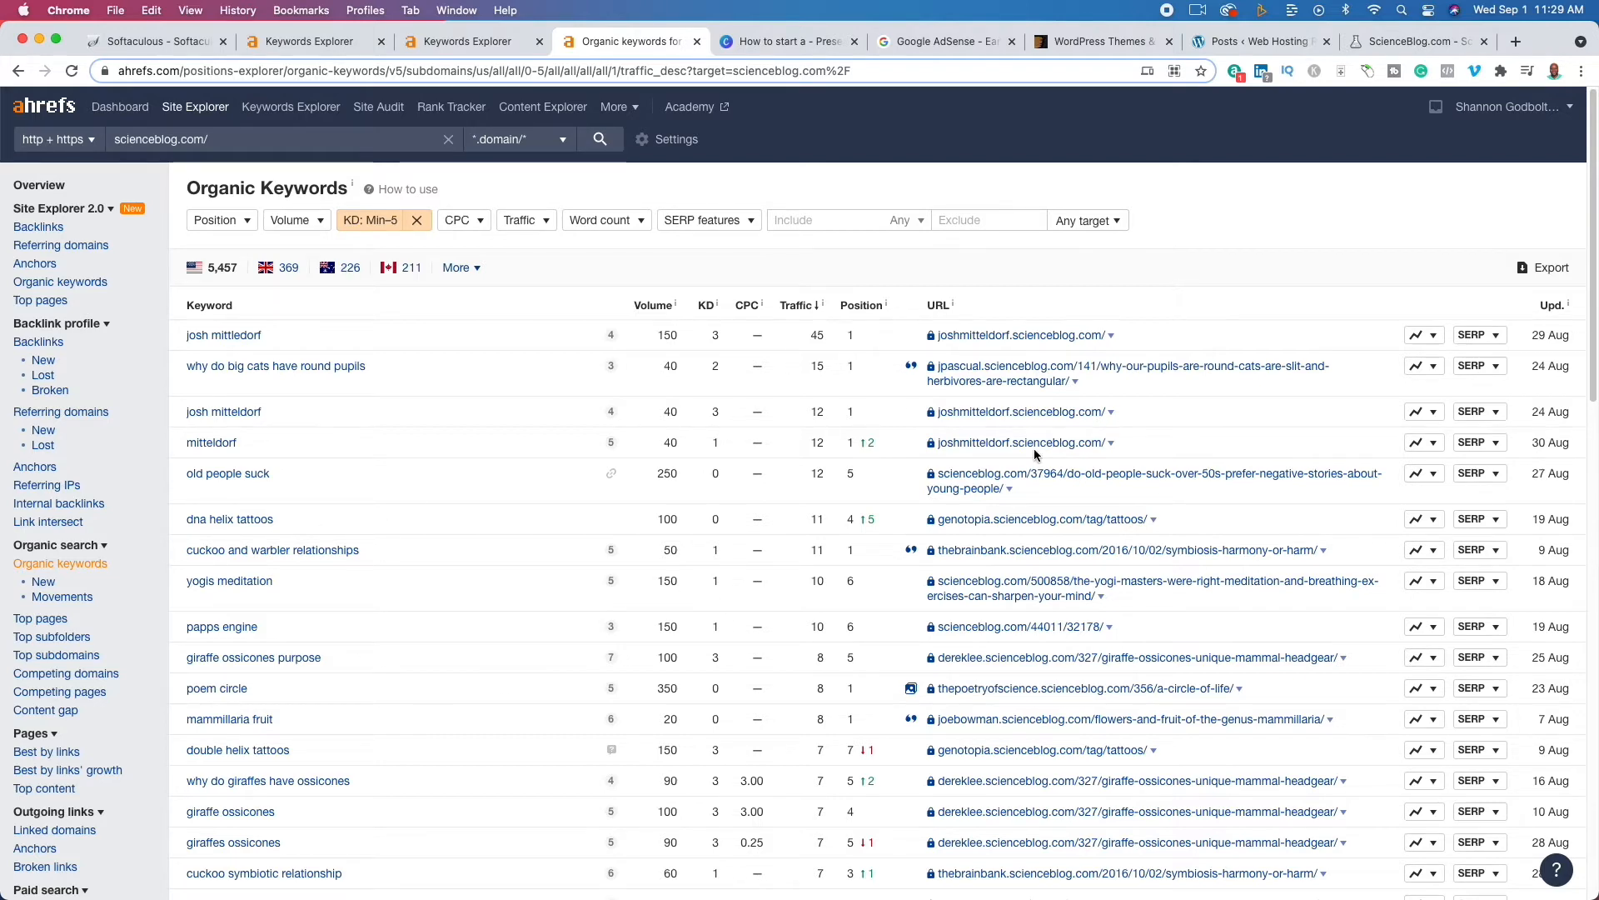
- Revisit the ScienceBlog homepage and return to the Steps slide in the Canva presentation
{"action": "left_click", "coordinate": [787, 41]}
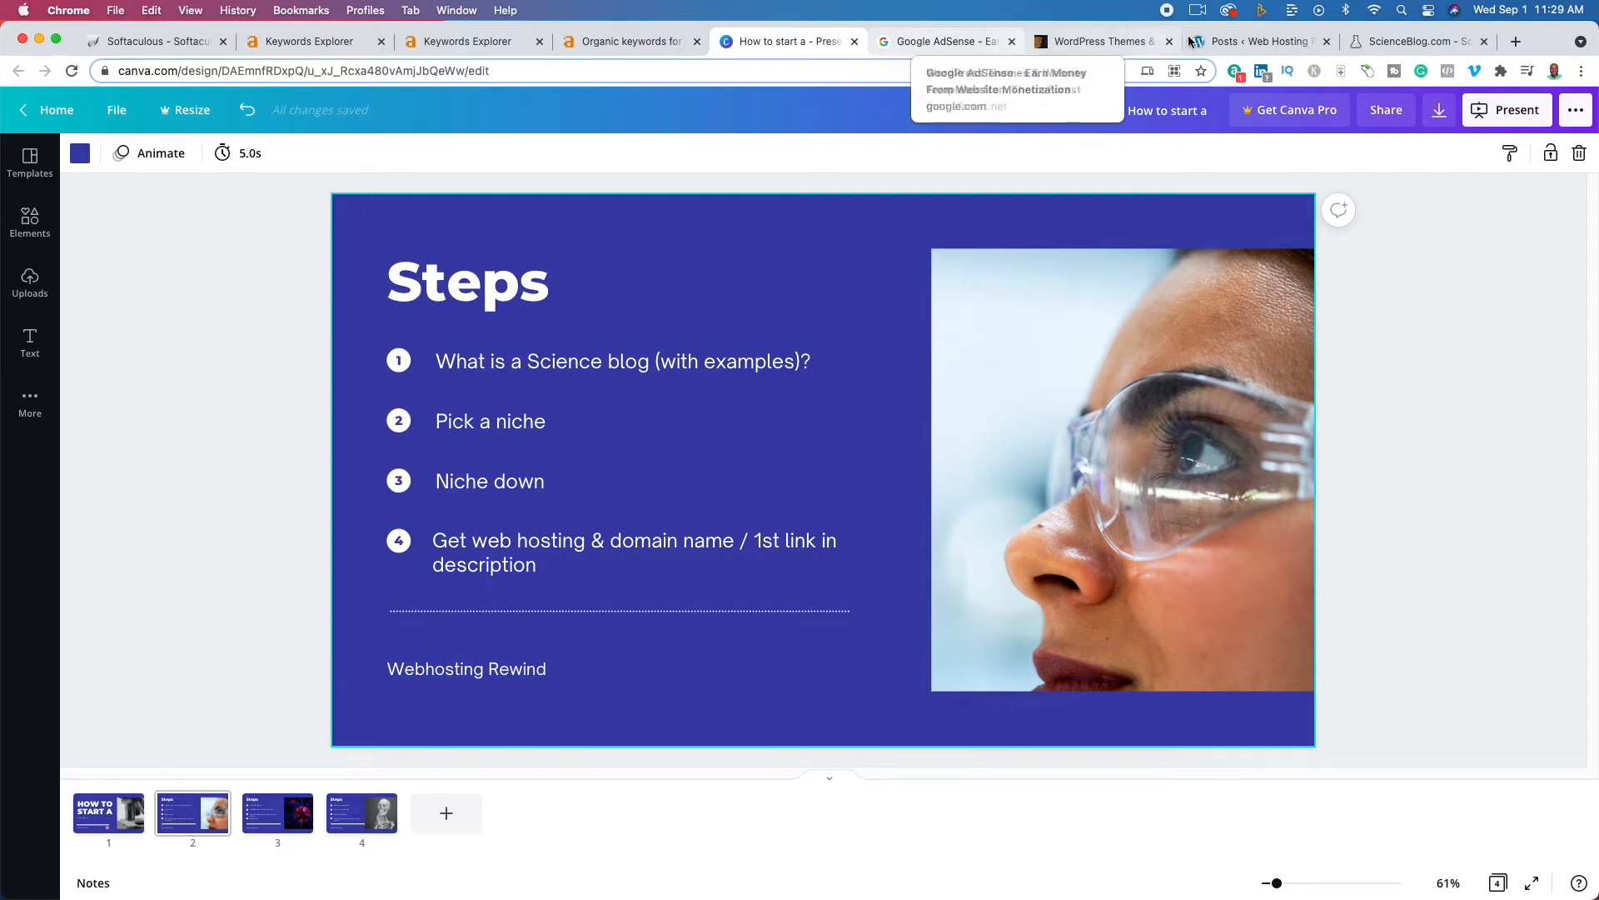
{"action": "left_click", "coordinate": [1399, 41]}
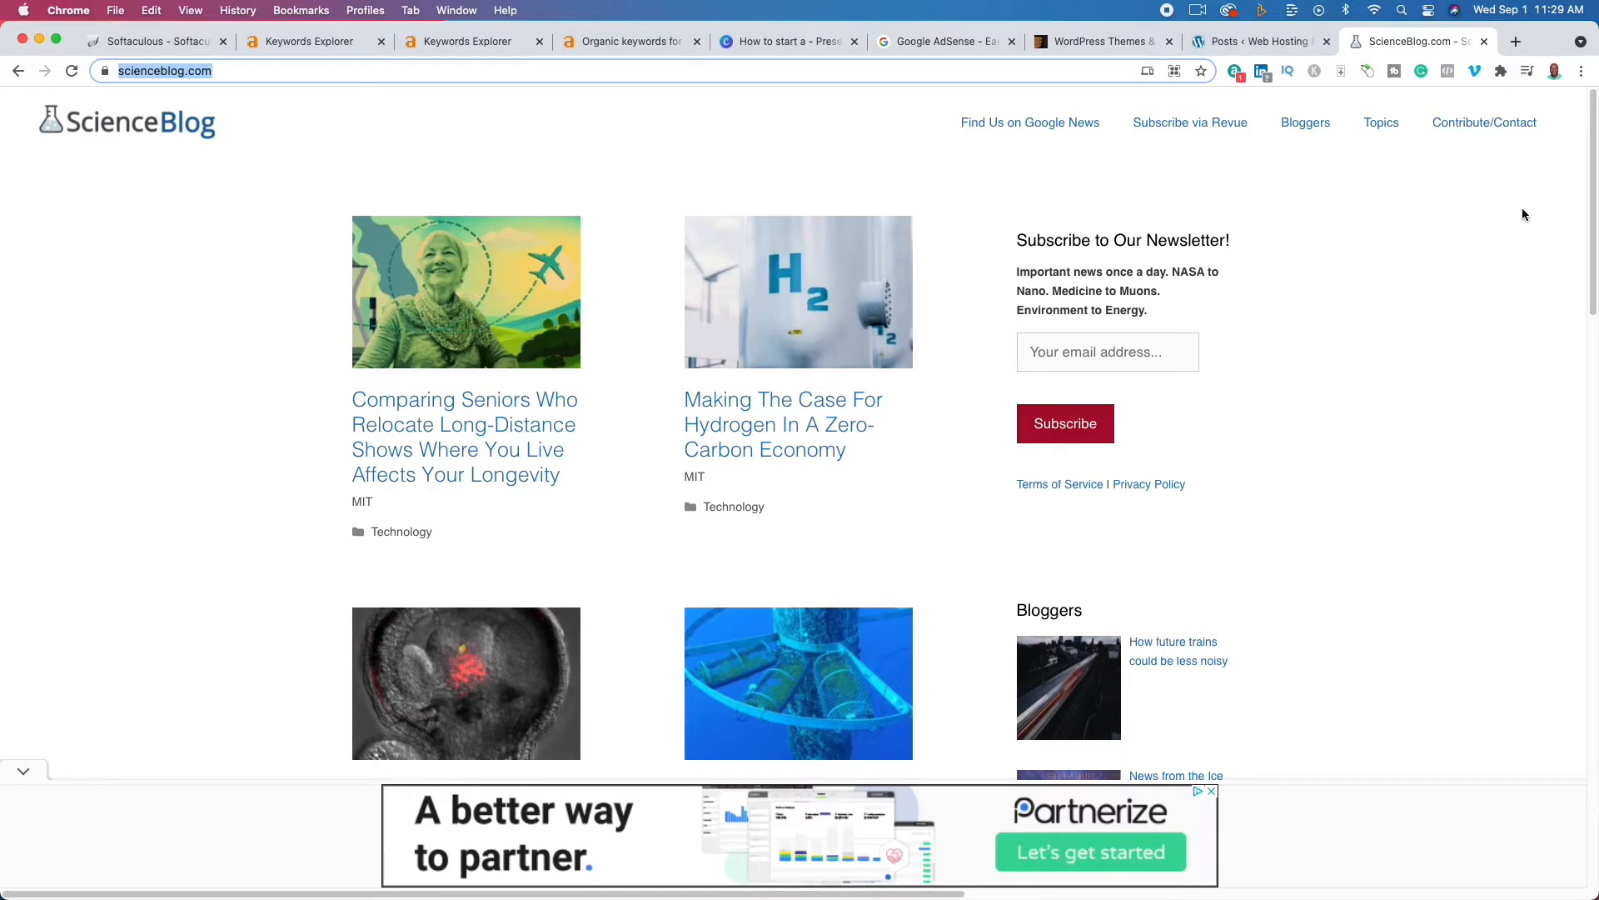
{"action": "left_click", "coordinate": [780, 41]}
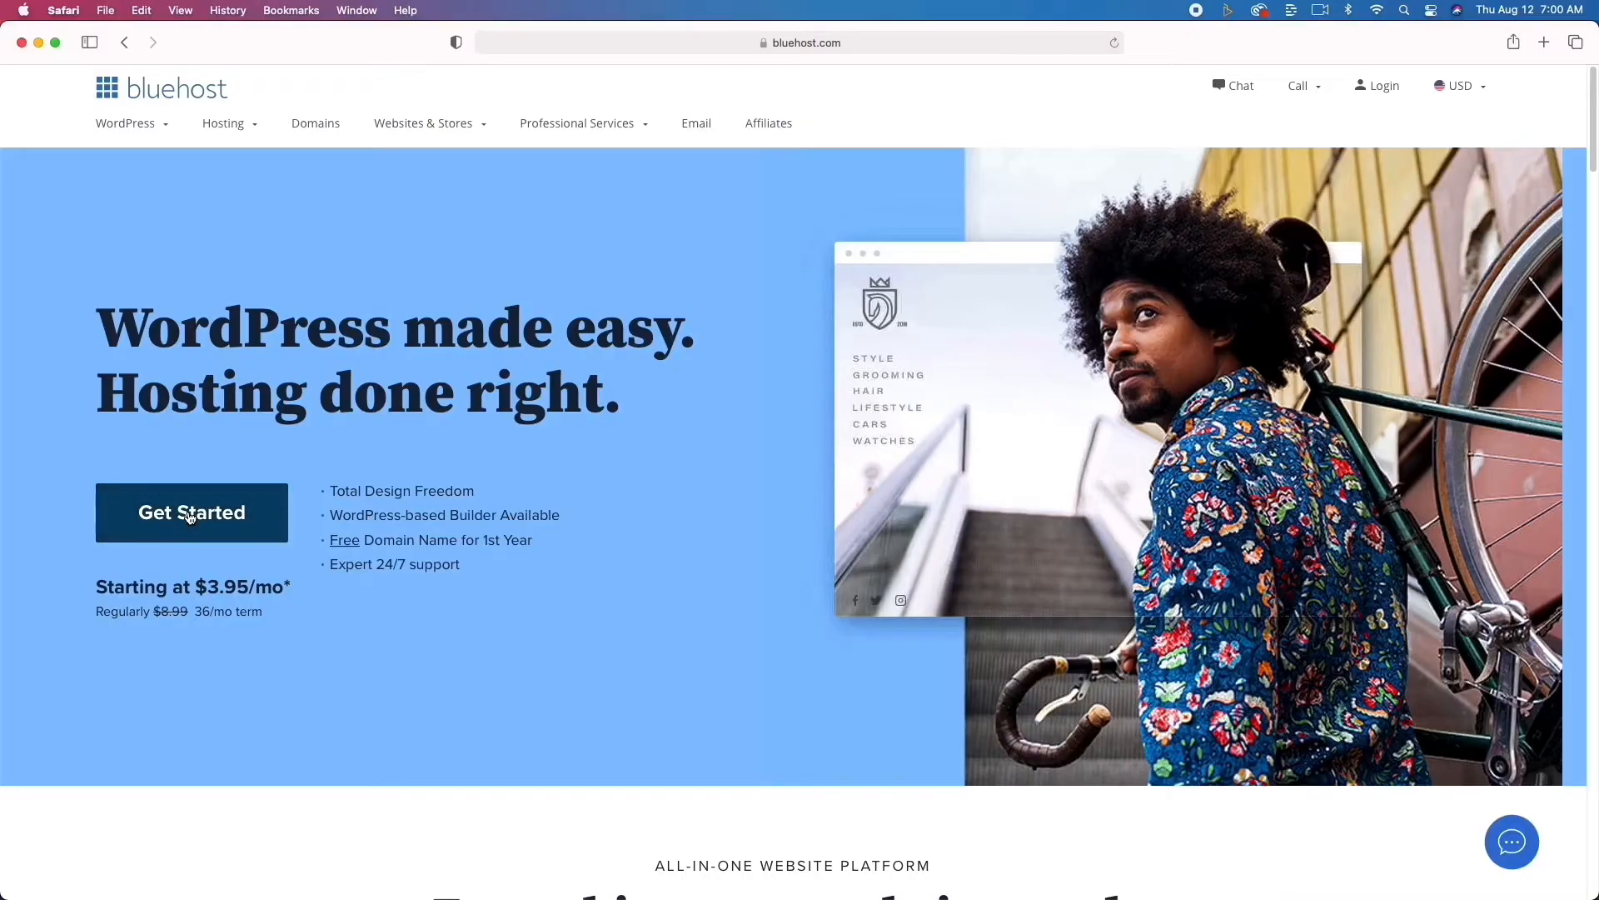
- Start a Bluehost hosting sign-up, compare the plans' features and select the Basic plan with the 36-month term
{"action": "left_click", "coordinate": [187, 510]}
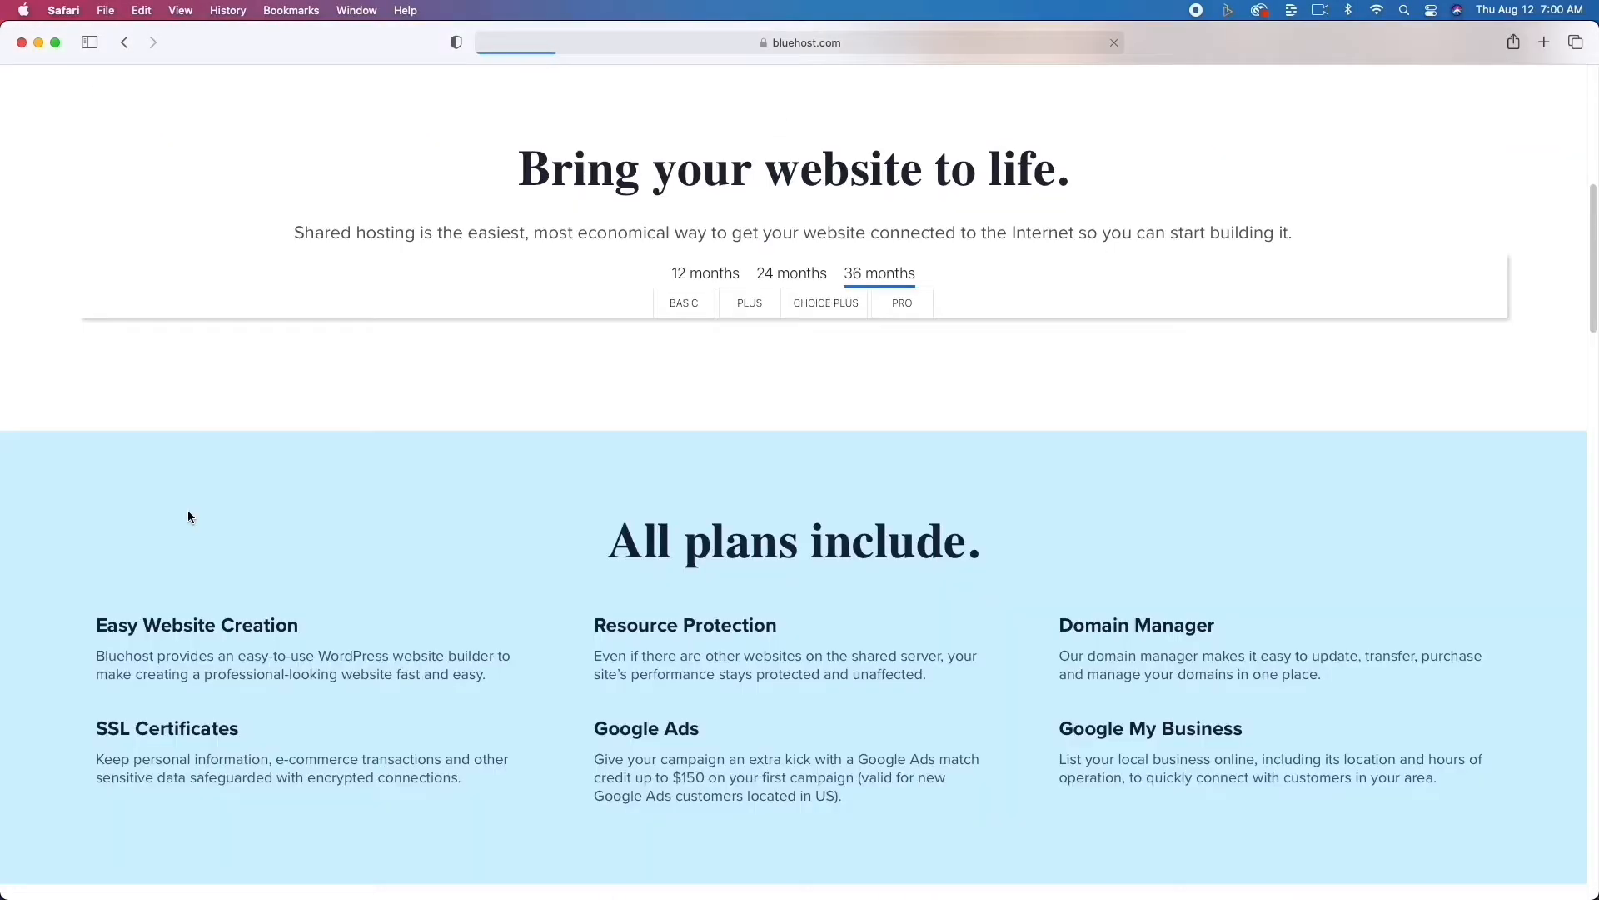
{"action": "scroll", "coordinate": [188, 517], "scroll_direction": "down", "scroll_amount": 2}
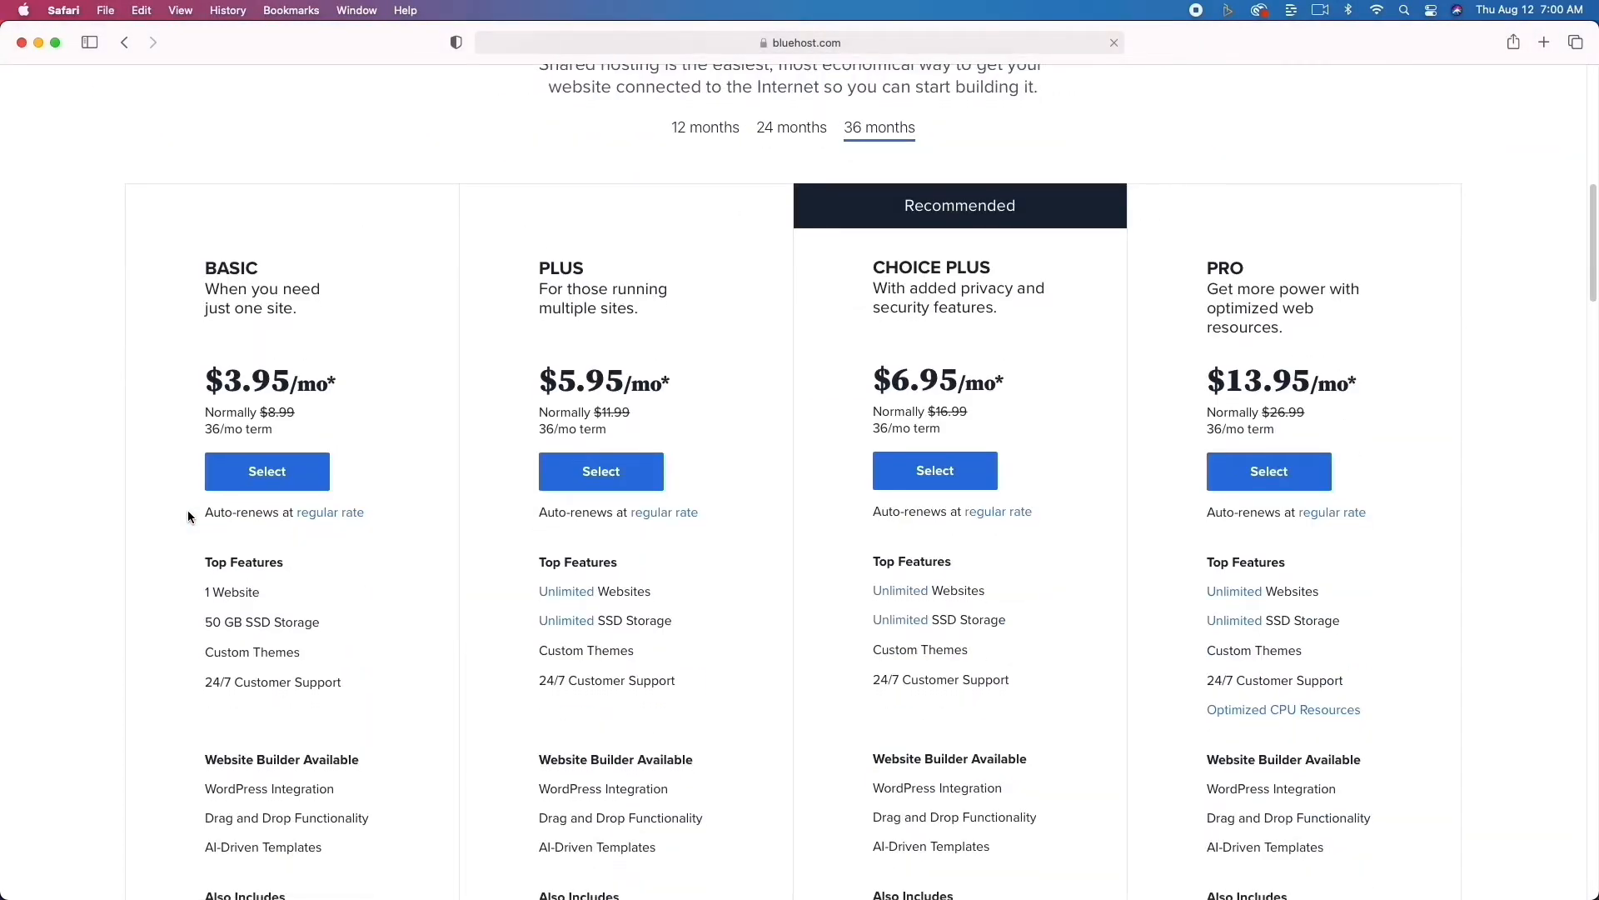
{"action": "scroll", "coordinate": [188, 516], "scroll_direction": "down", "scroll_amount": 5}
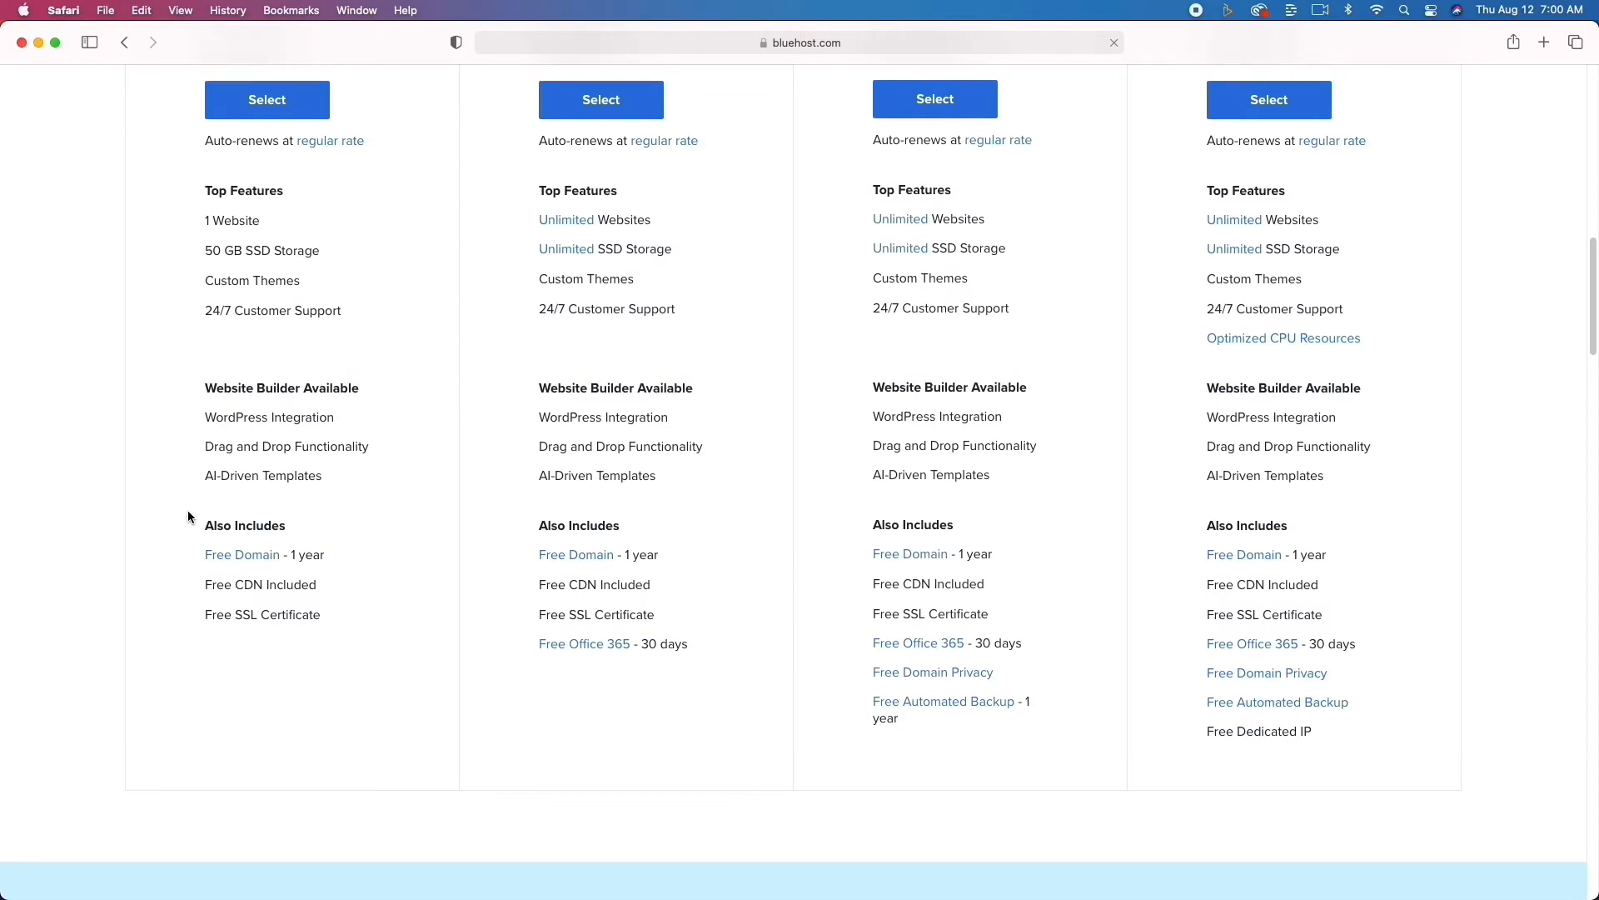
{"action": "scroll", "coordinate": [187, 509], "scroll_direction": "up", "scroll_amount": 4}
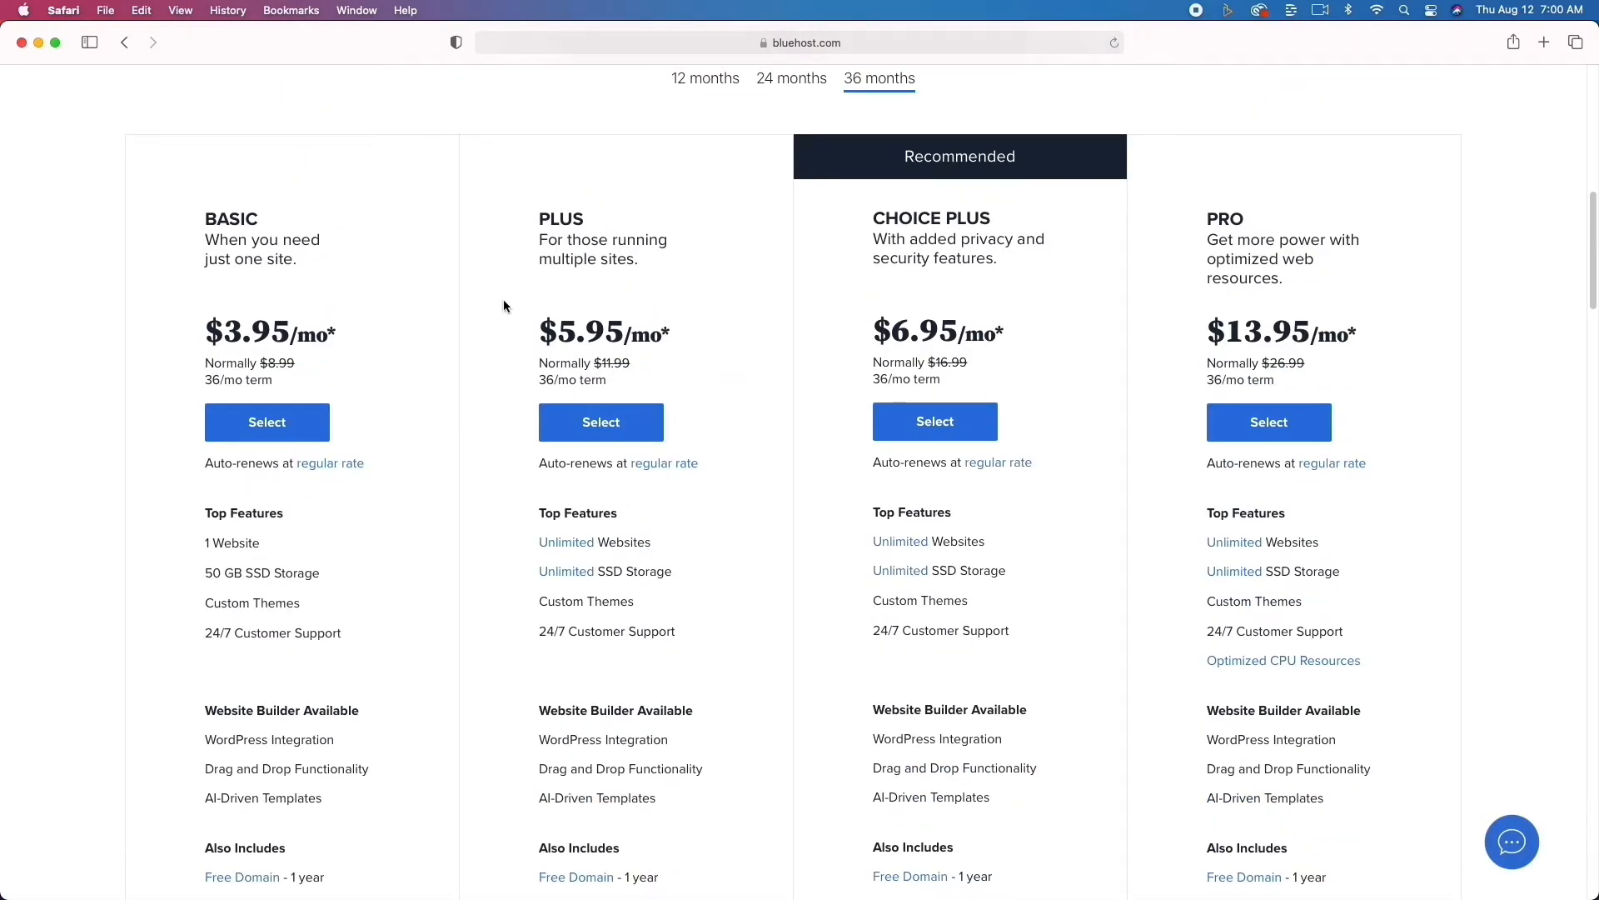
{"action": "left_click", "coordinate": [297, 419]}
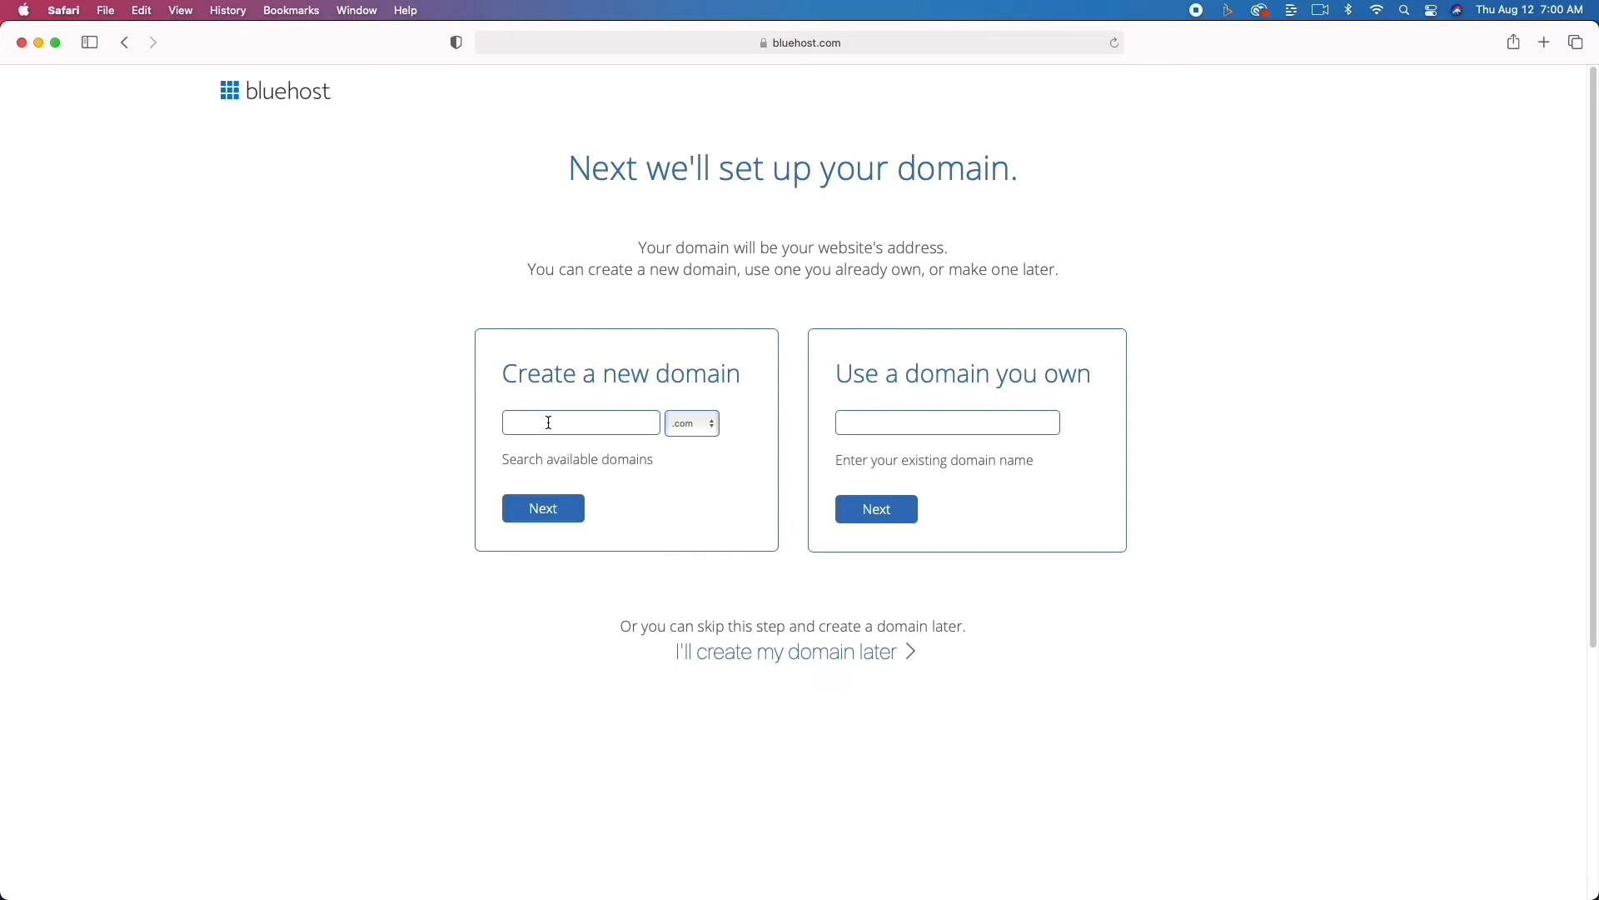
- Try to create the new domain webhostingreview with the .com extension
{"action": "type", "text": "webhostingreview"}
{"action": "left_click", "coordinate": [579, 508]}
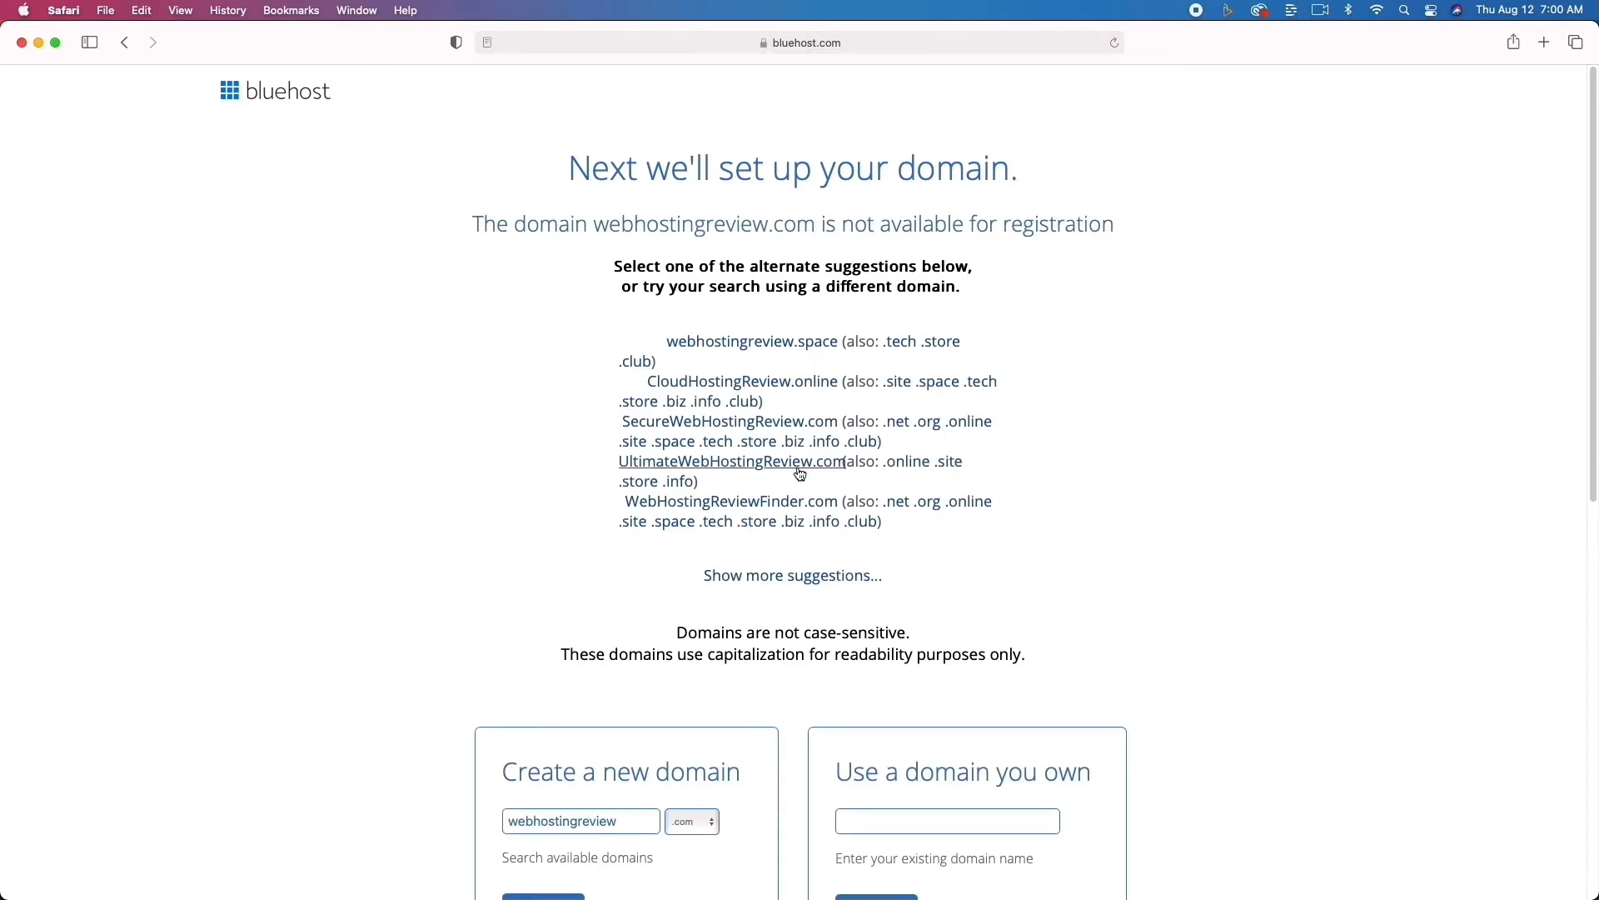
- Change the new domain name to webhostingrewinds with the .com extension and submit it
{"action": "scroll", "coordinate": [699, 463], "scroll_direction": "down", "scroll_amount": 4}
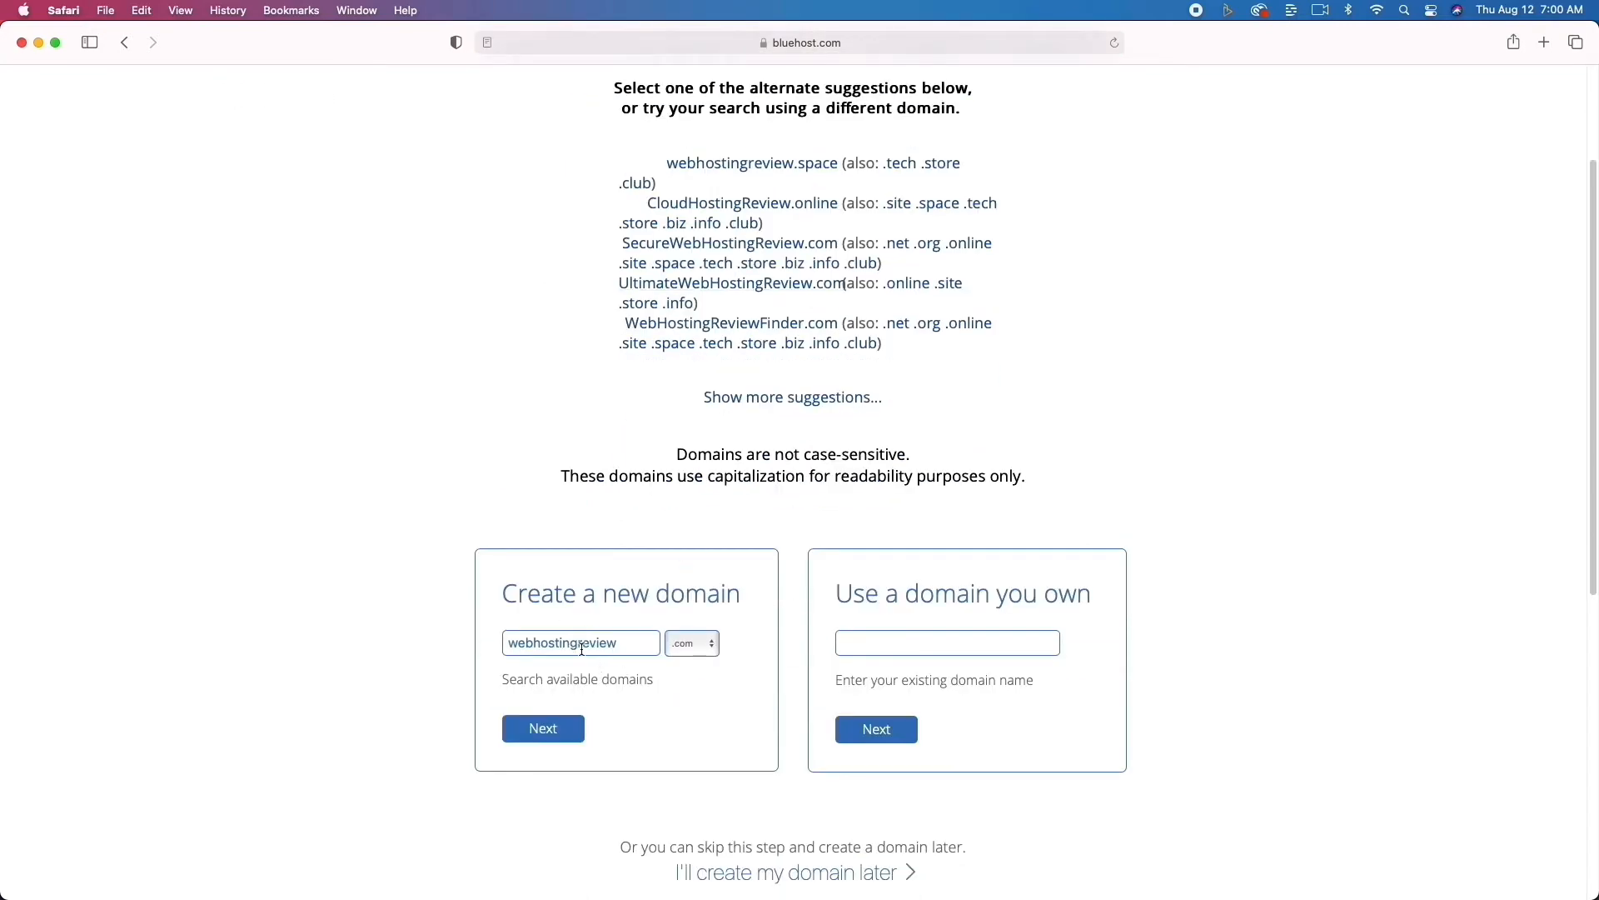
{"action": "left_click_drag", "start_coordinate": [591, 644], "coordinate": [642, 647]}
{"action": "type", "text": "winds"}
{"action": "key", "text": "Return"}
- Examine the account creation form, covering the account fields, package information, package extras, payment details and renewal terms
{"action": "scroll", "coordinate": [368, 474], "scroll_direction": "down", "scroll_amount": 1}
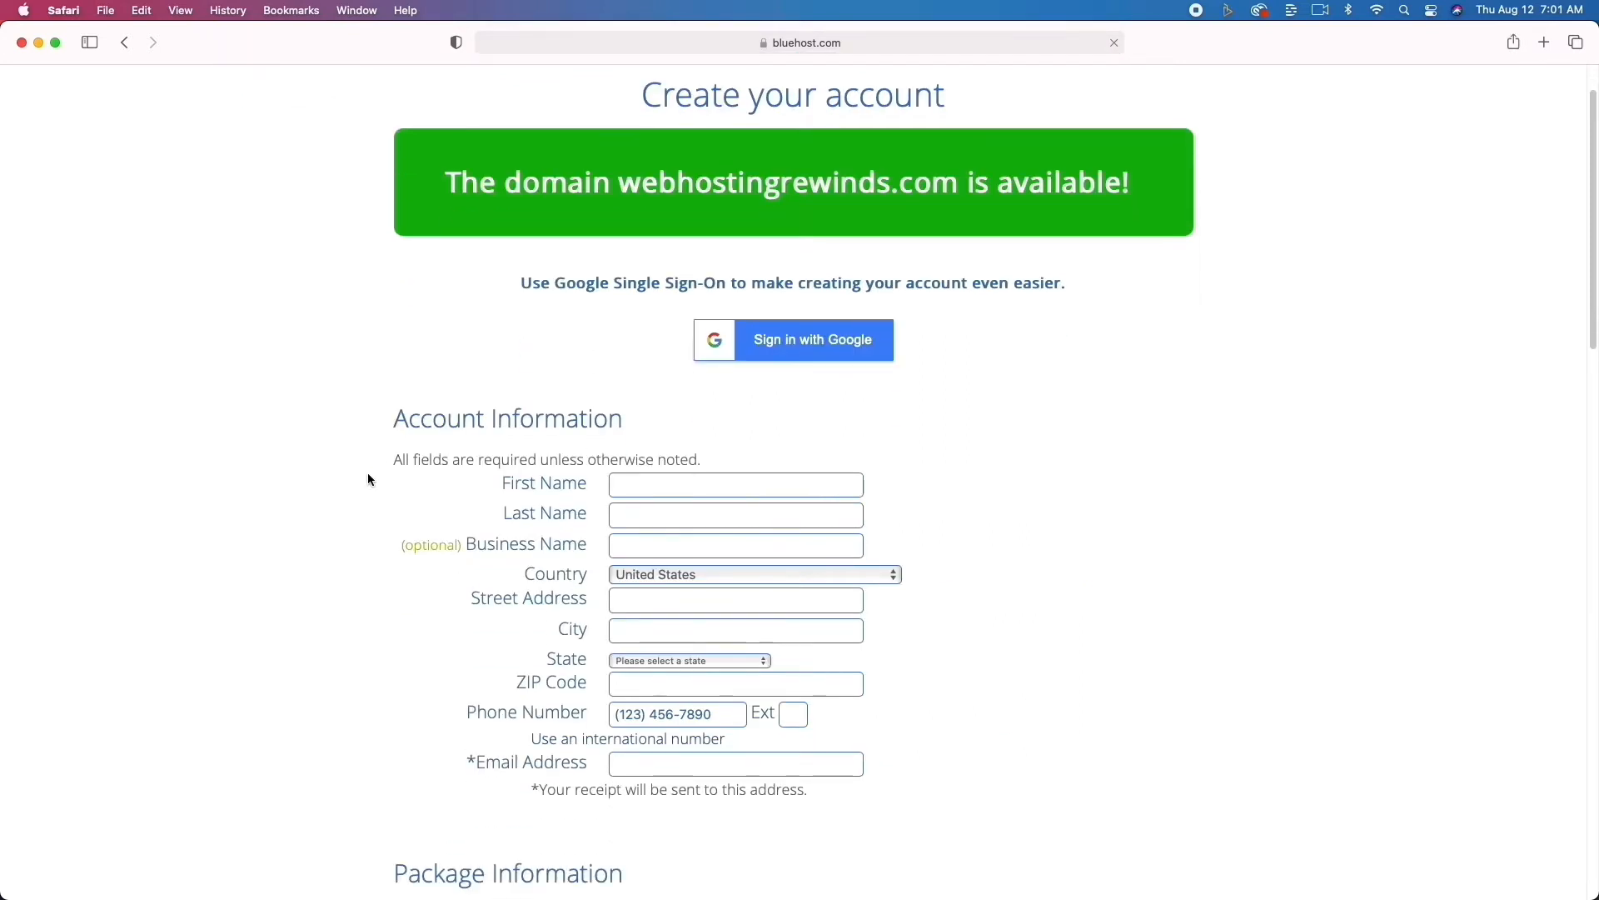
{"action": "scroll", "coordinate": [368, 474], "scroll_direction": "down", "scroll_amount": 3}
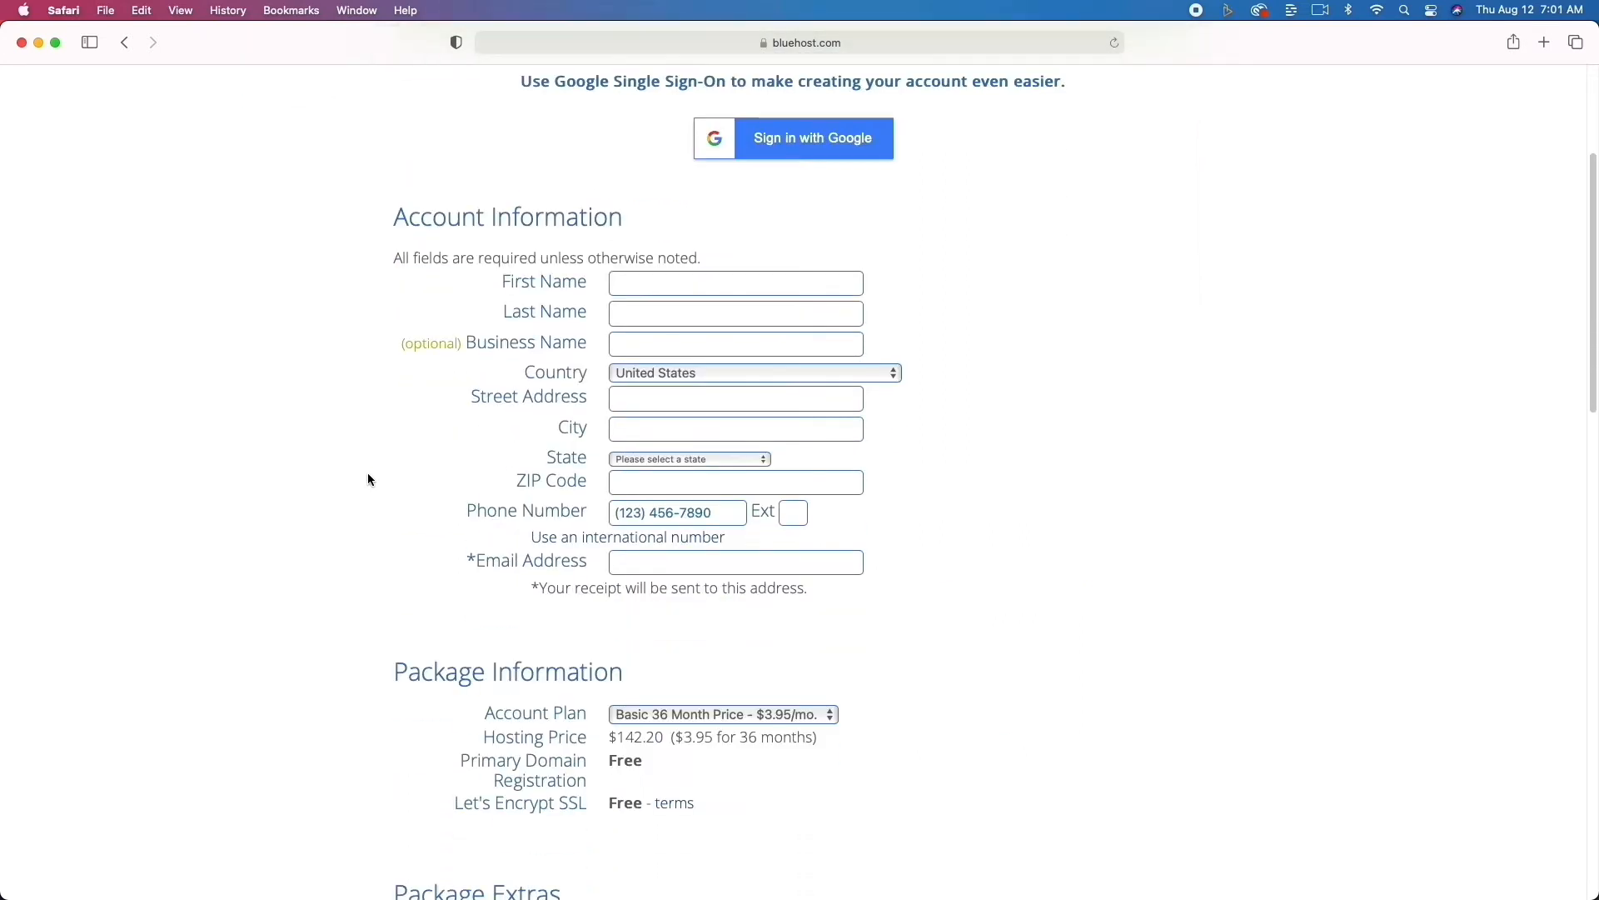
{"action": "scroll", "coordinate": [368, 479], "scroll_direction": "down", "scroll_amount": 4}
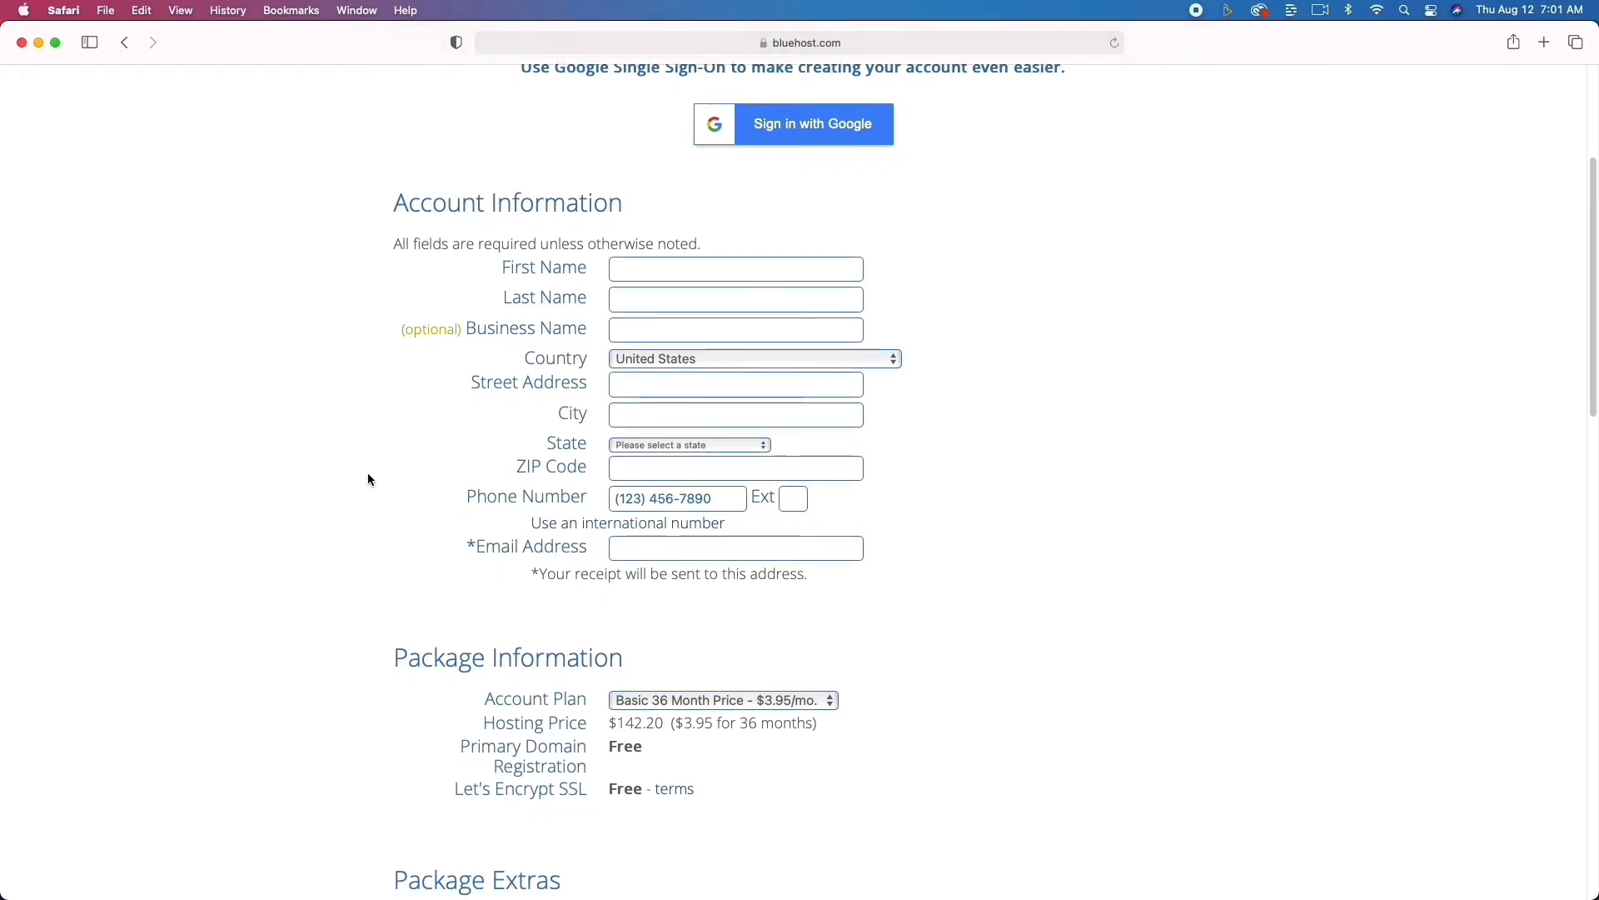
{"action": "scroll", "coordinate": [368, 479], "scroll_direction": "down", "scroll_amount": 3}
{"action": "scroll", "coordinate": [368, 478], "scroll_direction": "up", "scroll_amount": 8}
{"action": "scroll", "coordinate": [369, 478], "scroll_direction": "down", "scroll_amount": 3}
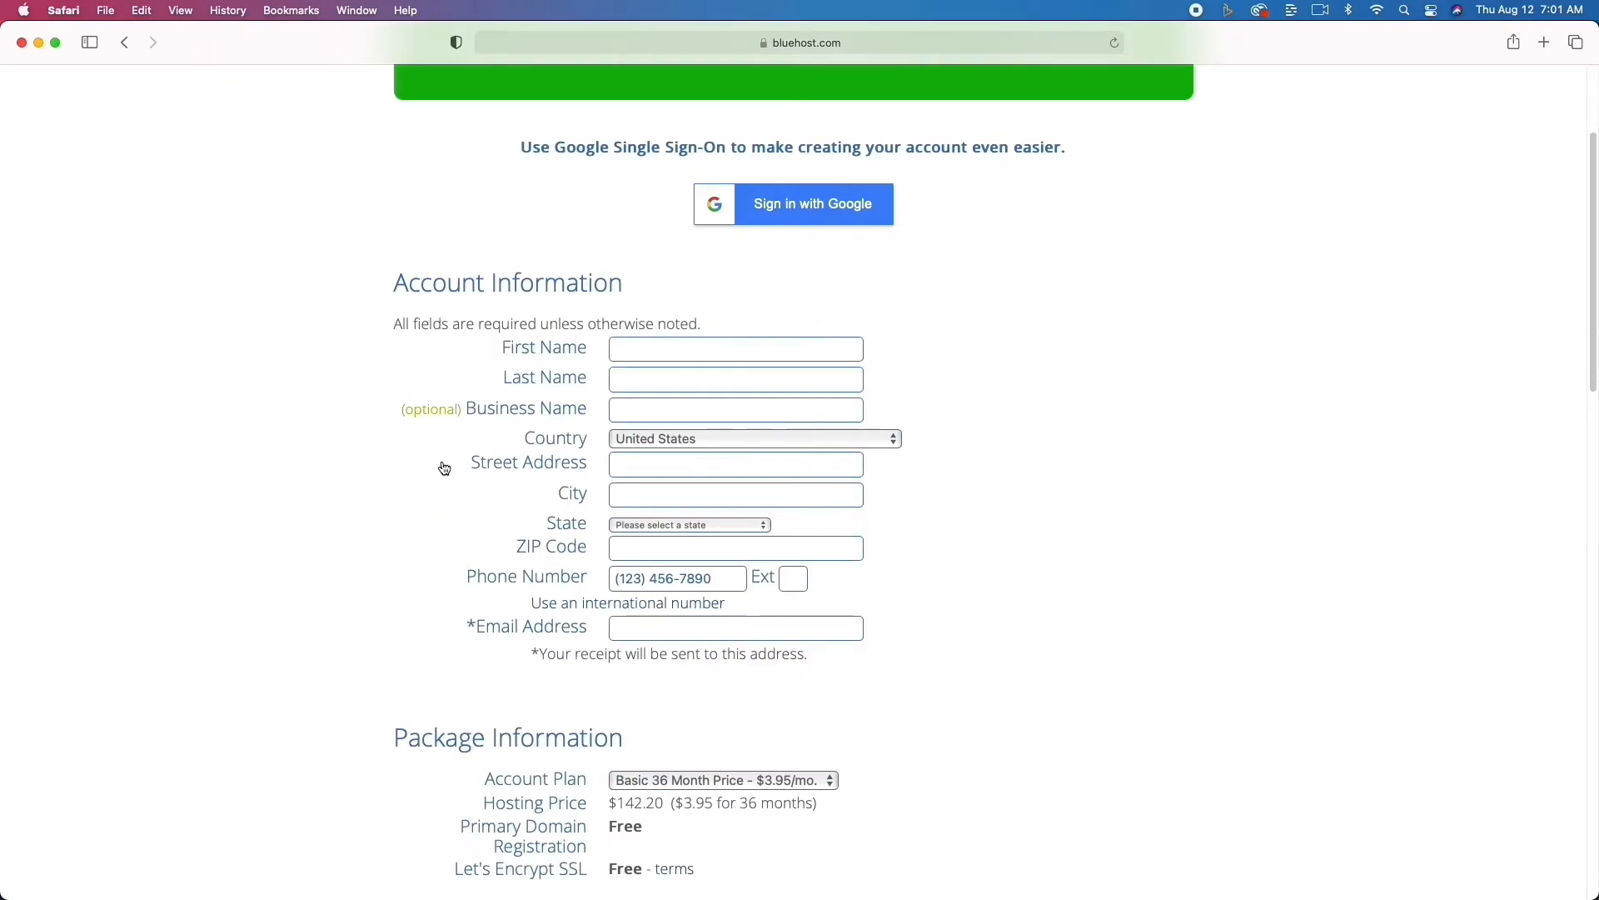
{"action": "scroll", "coordinate": [957, 574], "scroll_direction": "down", "scroll_amount": 6}
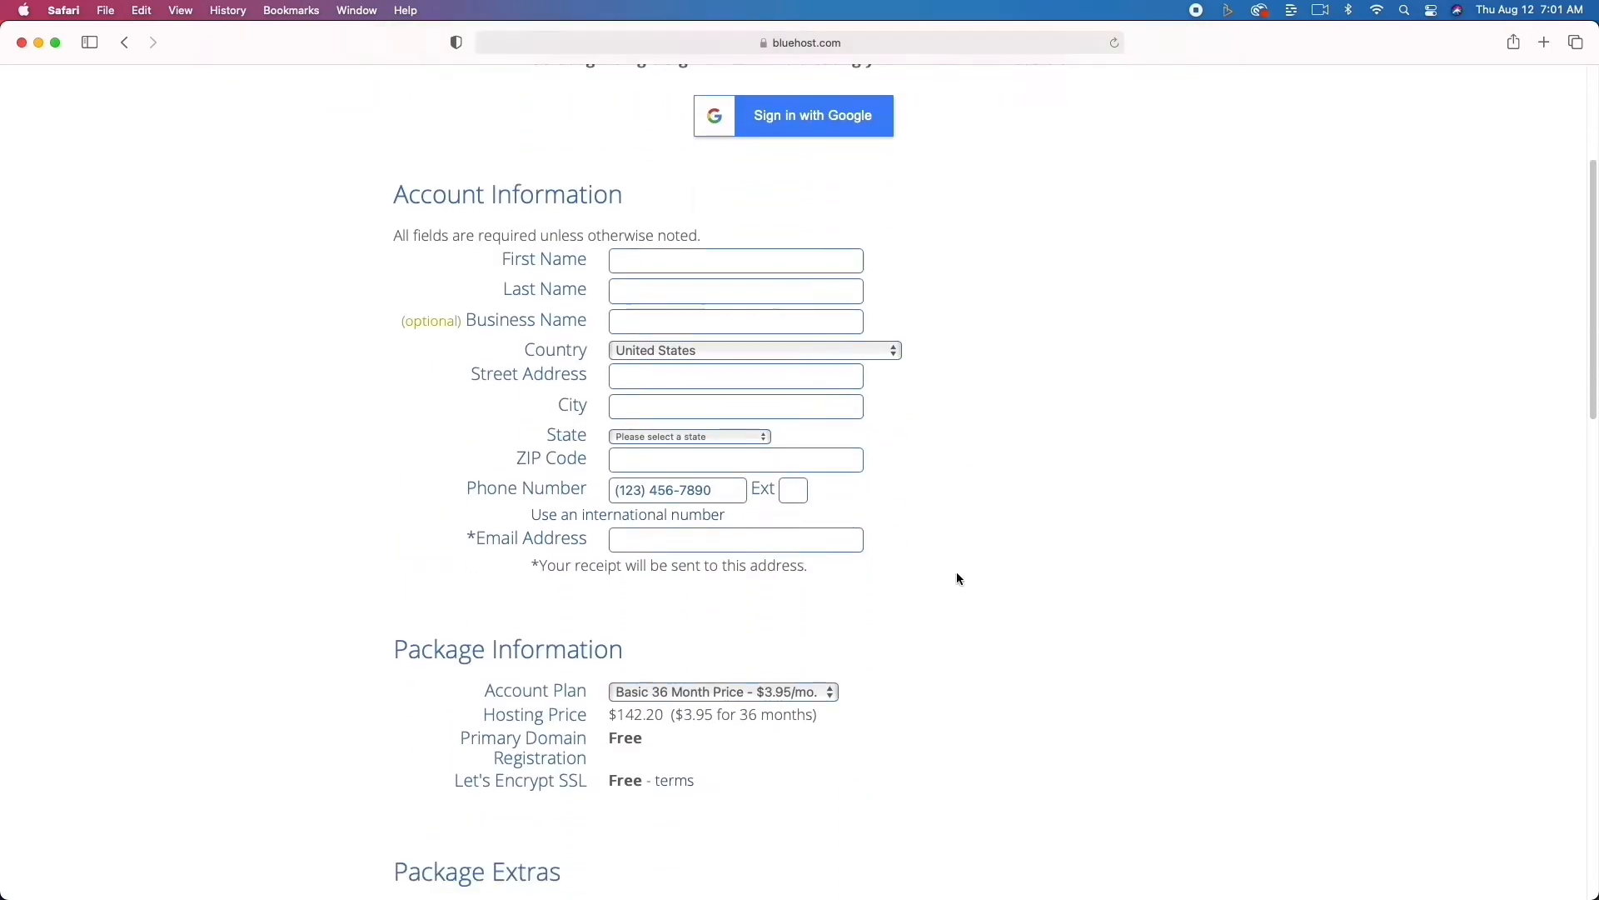
{"action": "scroll", "coordinate": [957, 577], "scroll_direction": "down", "scroll_amount": 3}
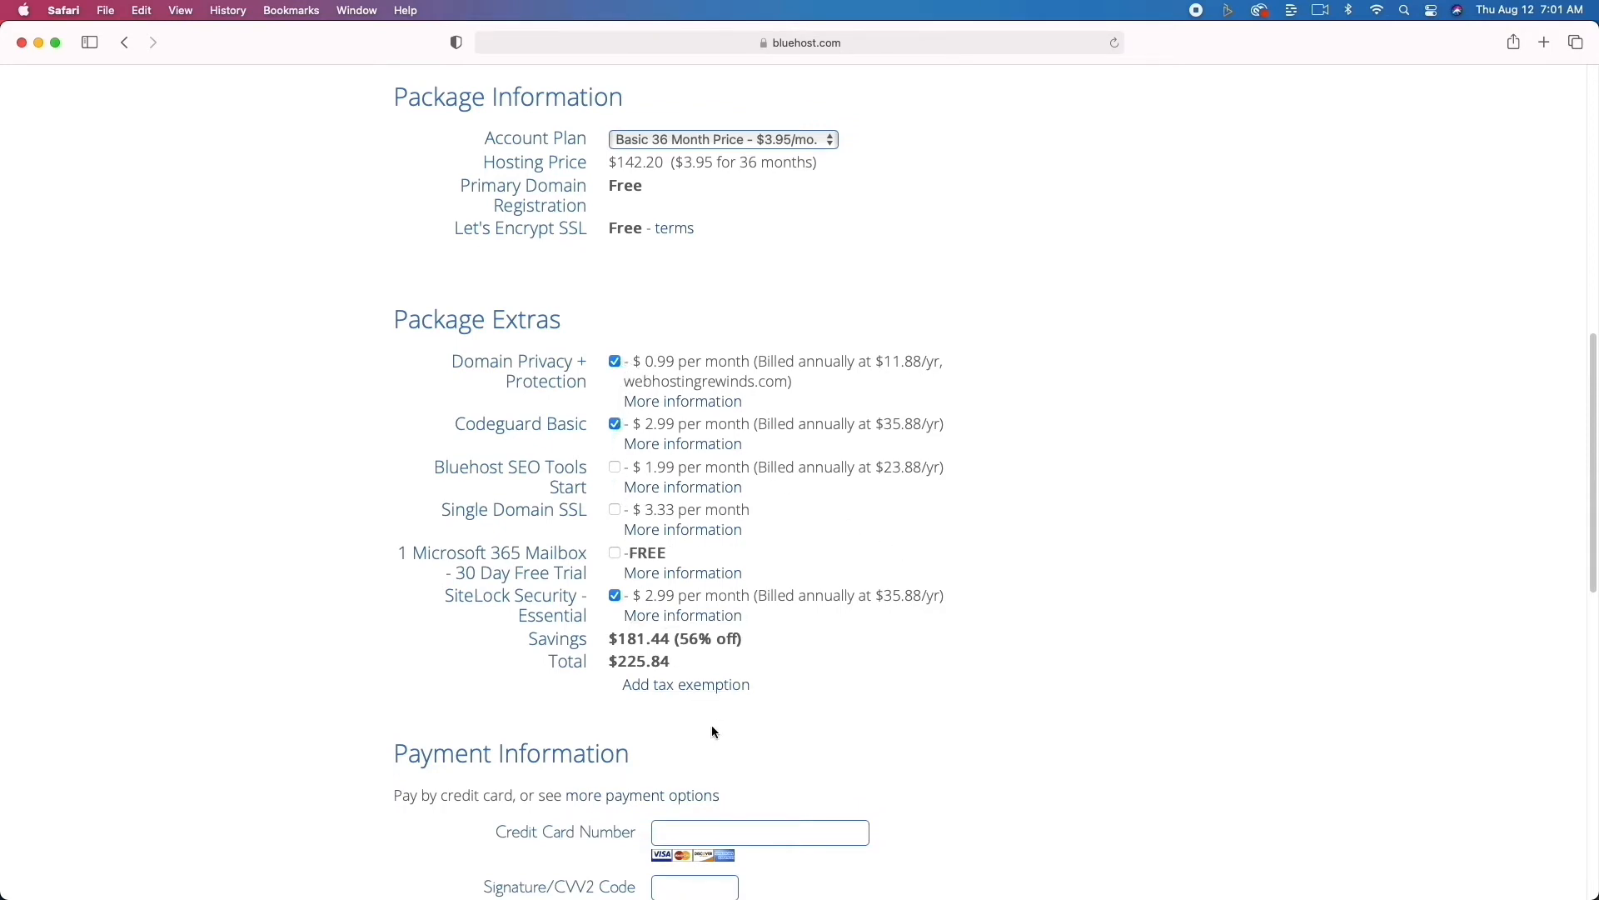
{"action": "scroll", "coordinate": [713, 728], "scroll_direction": "down", "scroll_amount": 5}
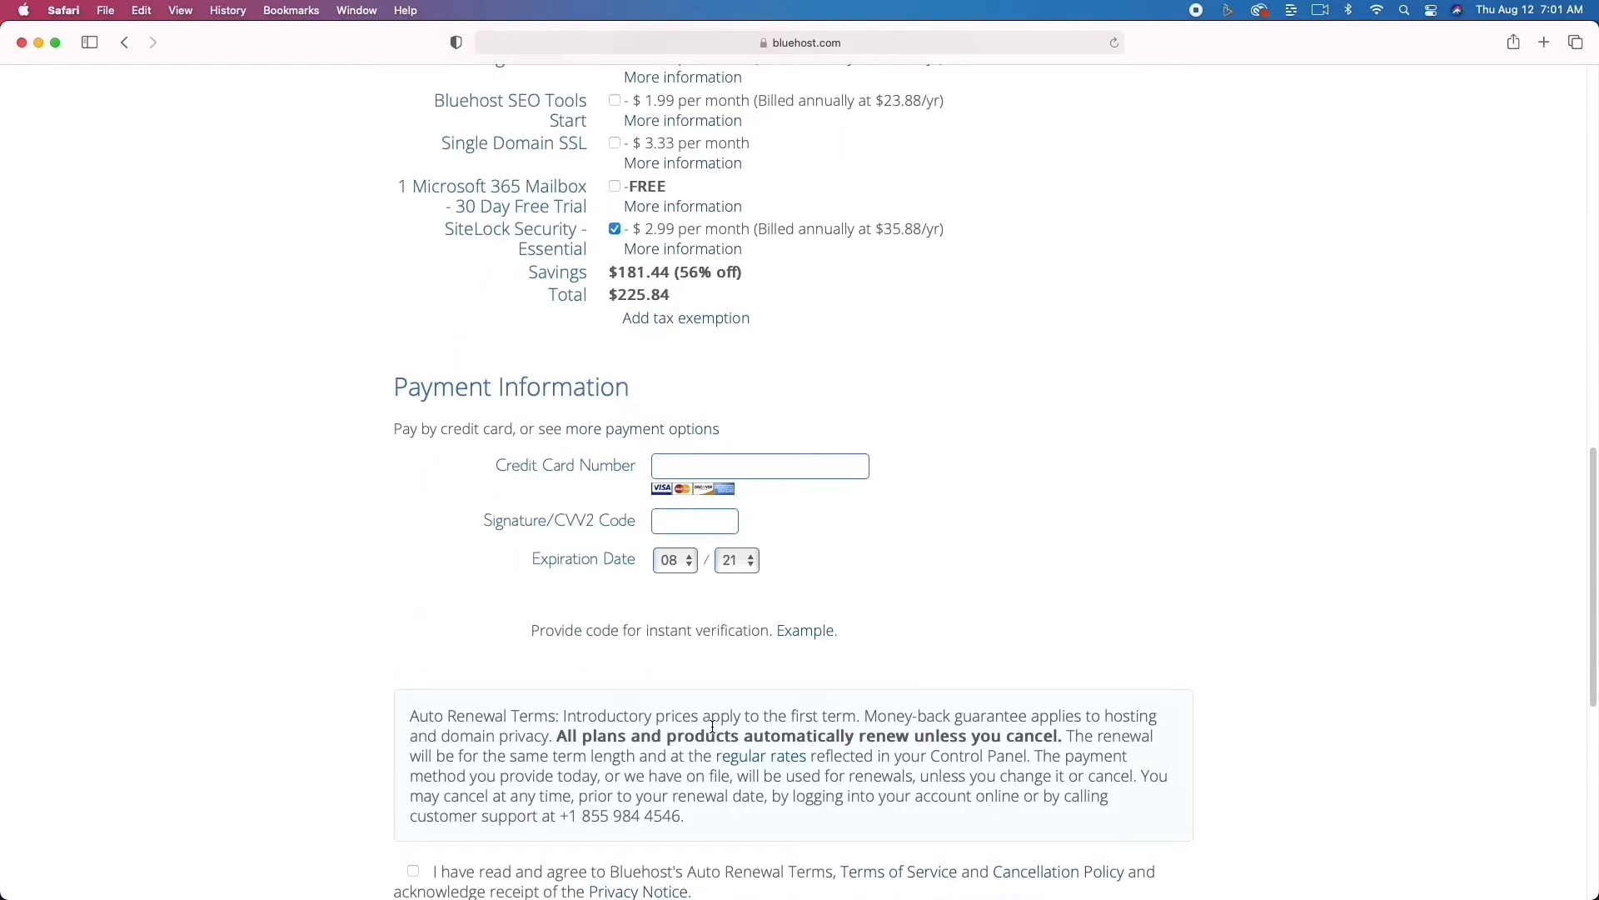
{"action": "scroll", "coordinate": [713, 728], "scroll_direction": "down", "scroll_amount": 3}
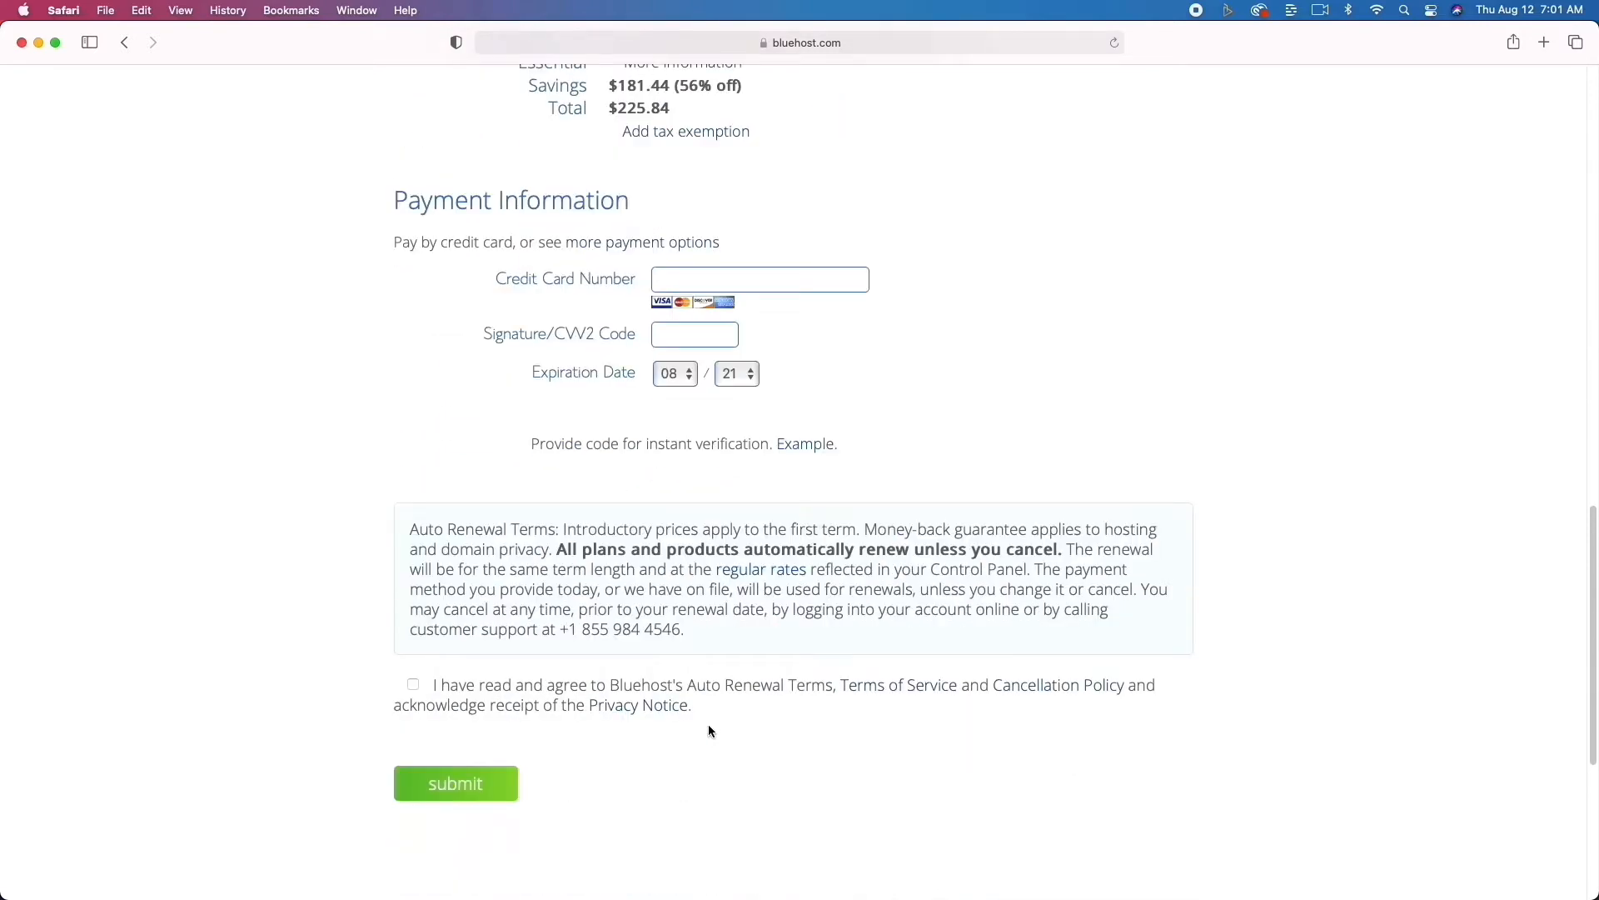
{"action": "scroll", "coordinate": [708, 723], "scroll_direction": "up", "scroll_amount": 12}
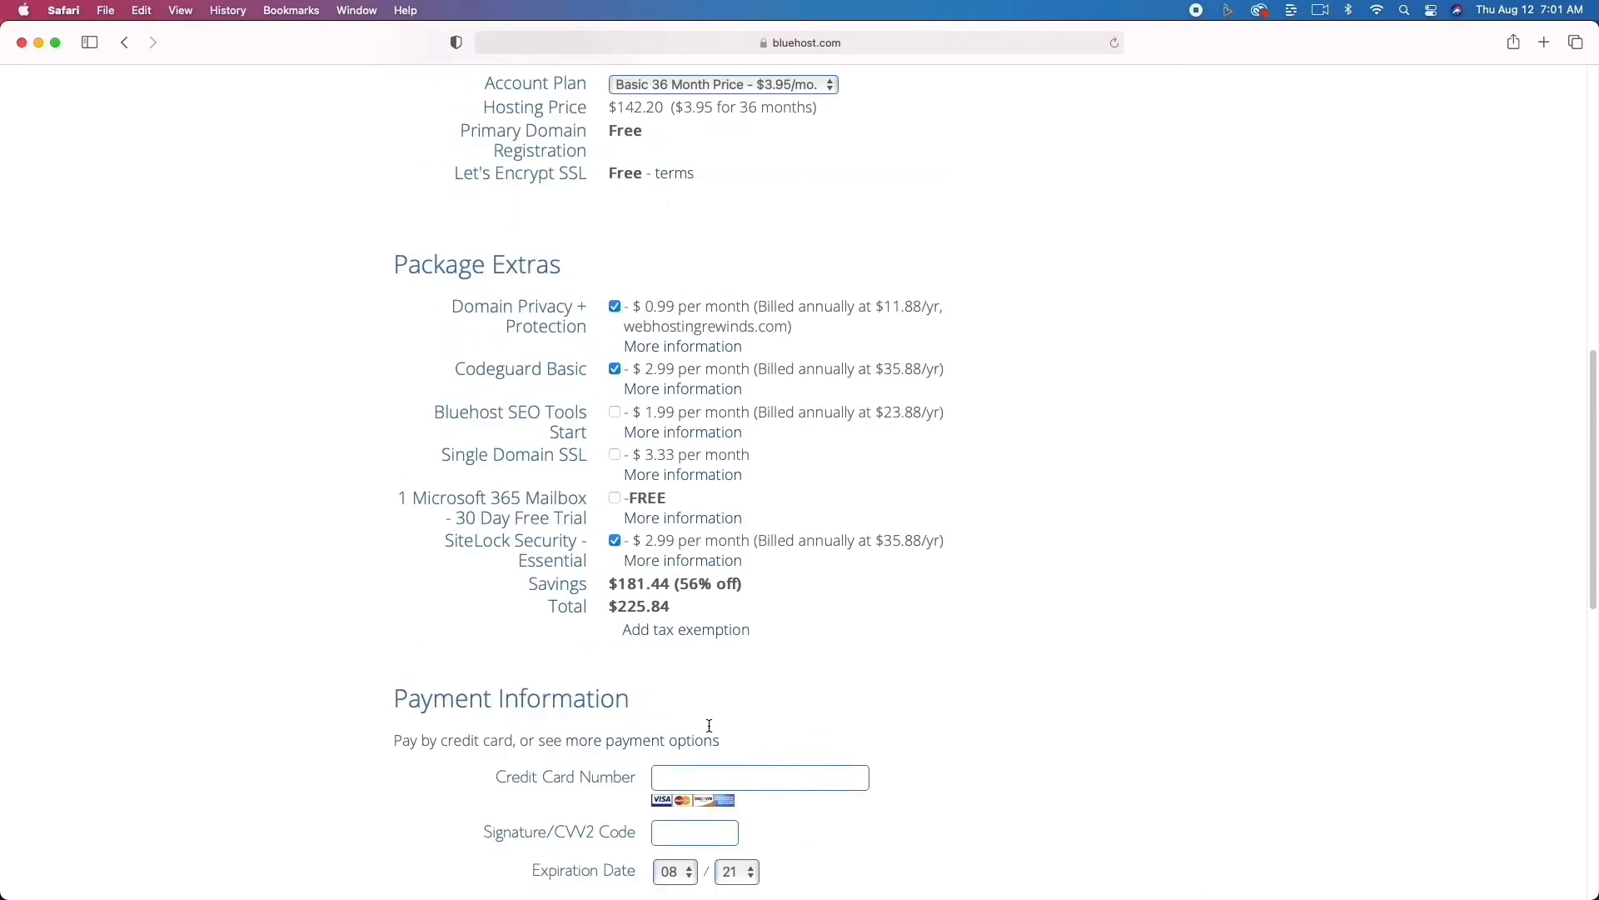
- Create the Bluehost account for webhostingrewinds.com, entering and retyping the new account password and agreeing to the Privacy Policy and Terms of Service
{"action": "scroll", "coordinate": [709, 725], "scroll_direction": "up", "scroll_amount": 6}
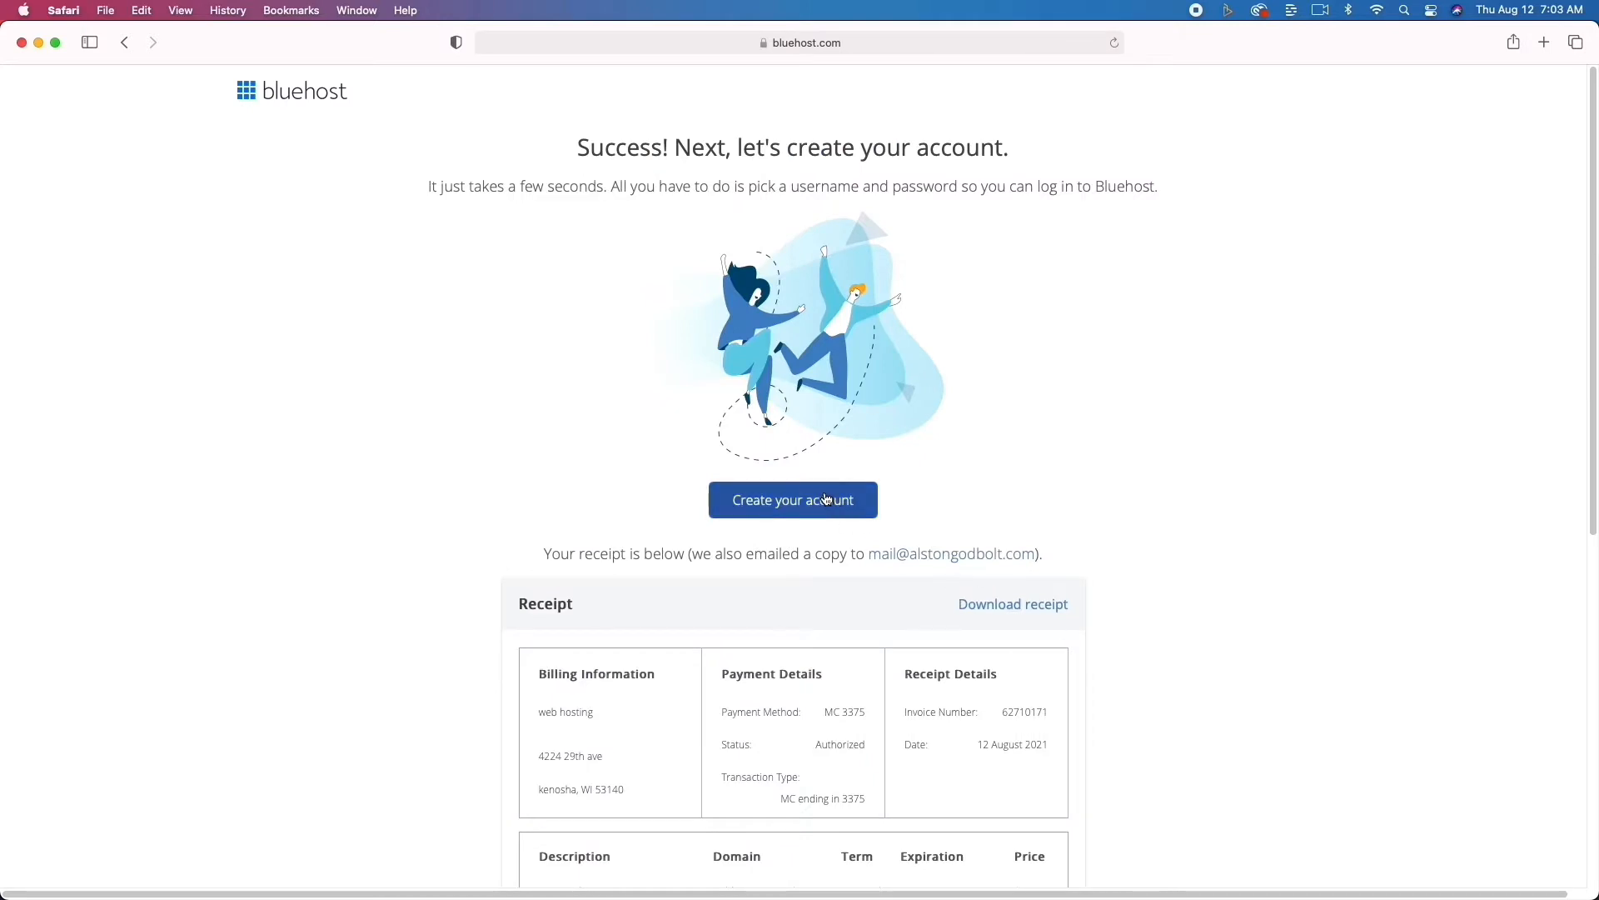
{"action": "left_click", "coordinate": [824, 498]}
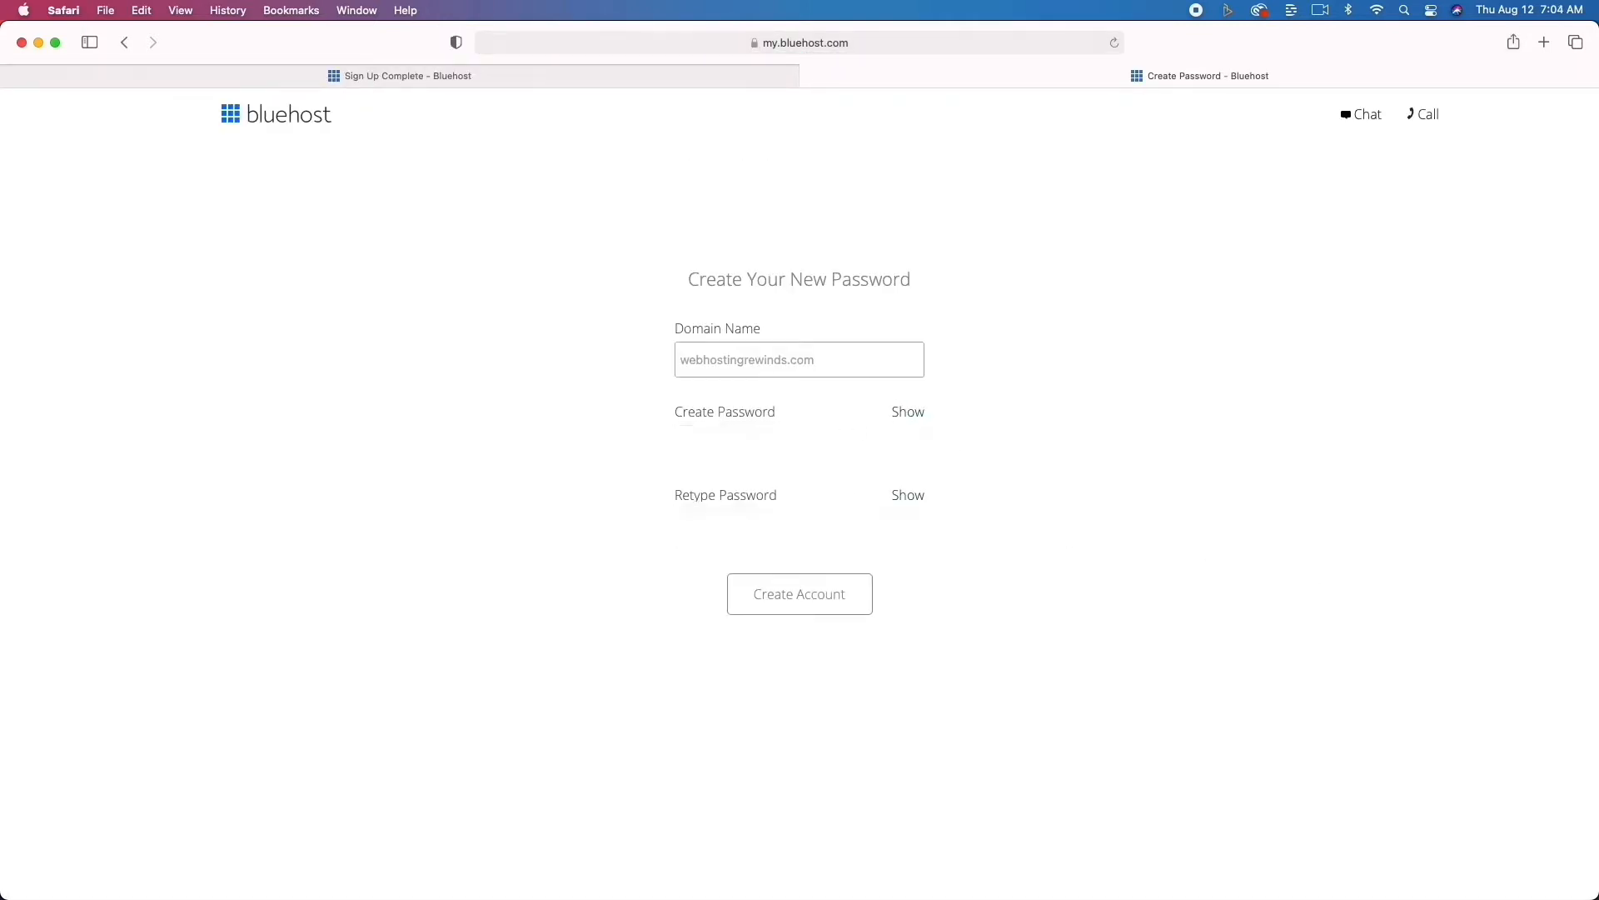
{"action": "left_click", "coordinate": [791, 442]}
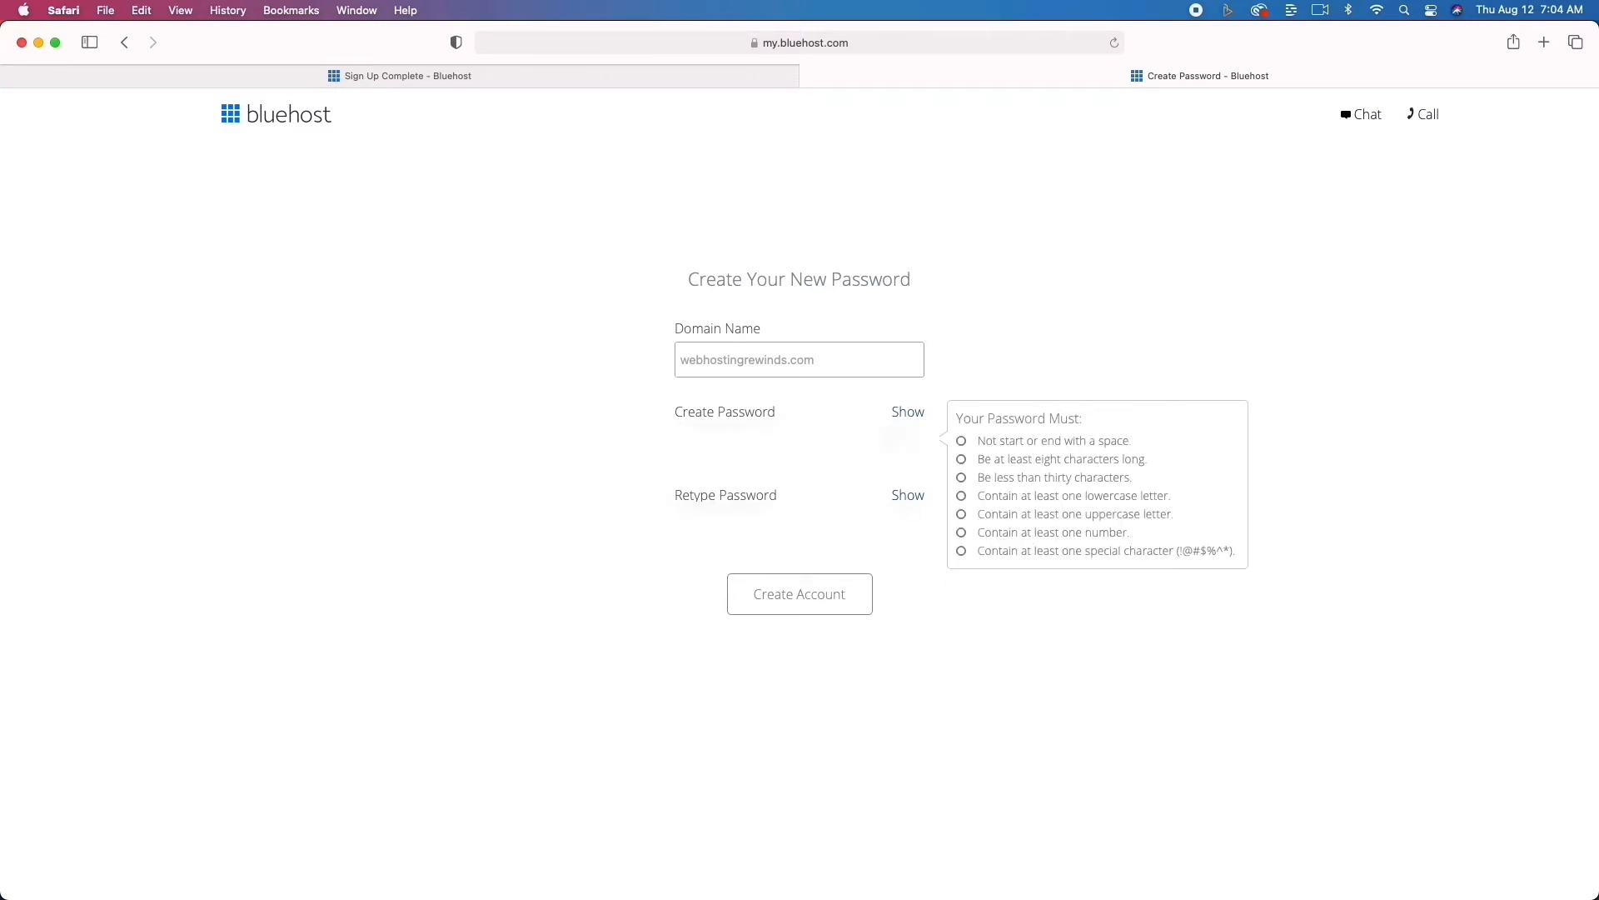
{"action": "type", "text": "••••••••"}
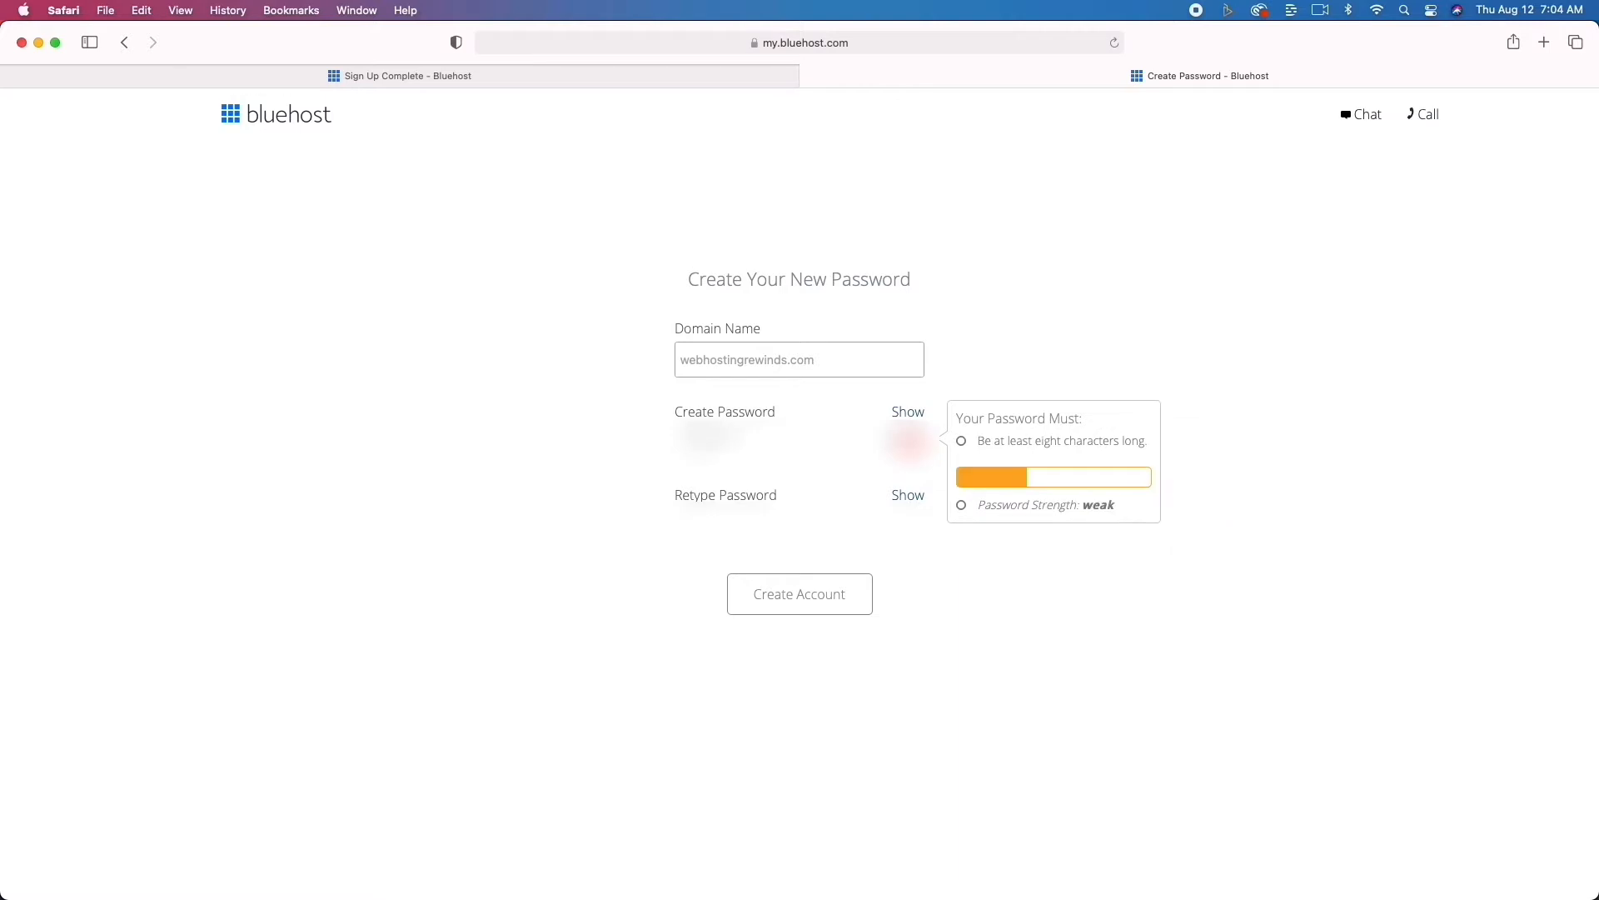
{"action": "key", "text": "Tab"}
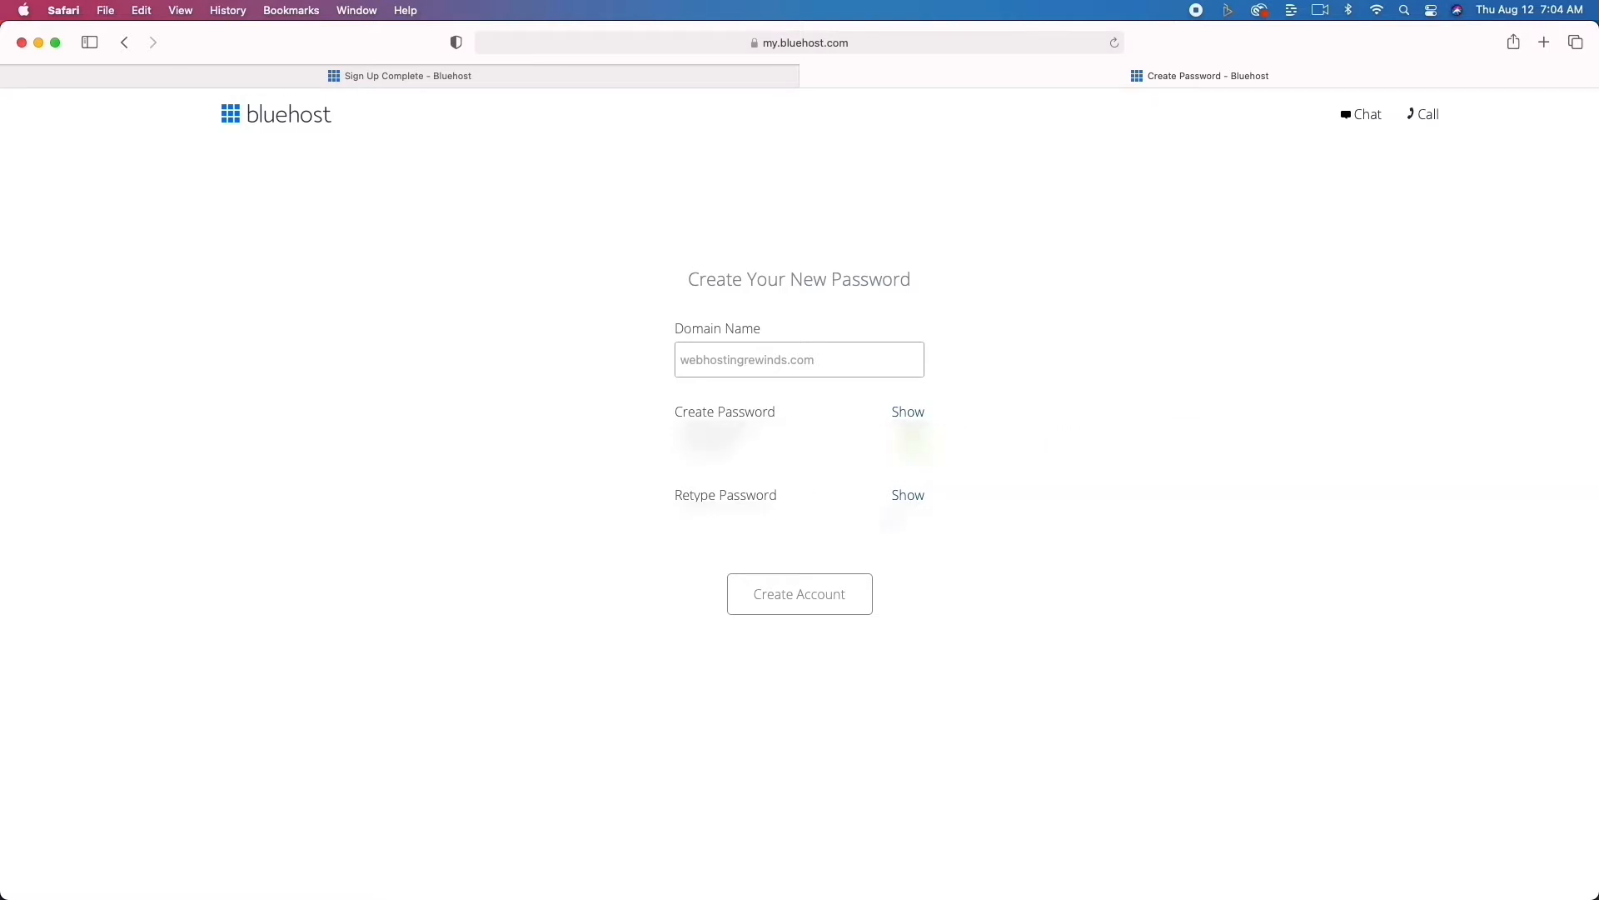
{"action": "type", "text": "••"}
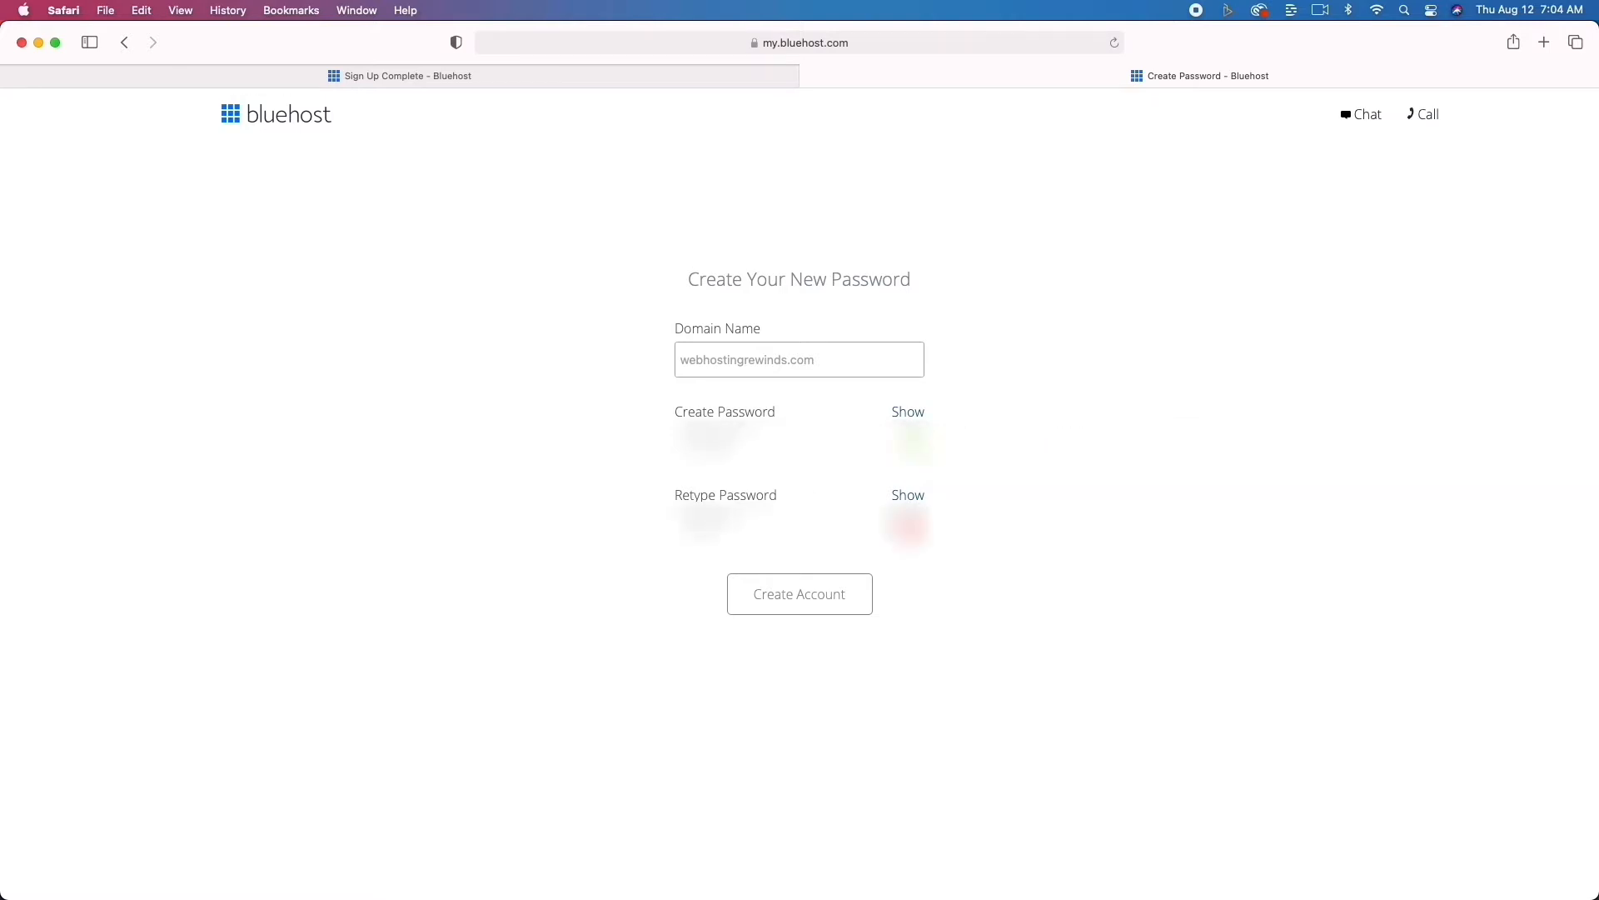
{"action": "type", "text": "••••"}
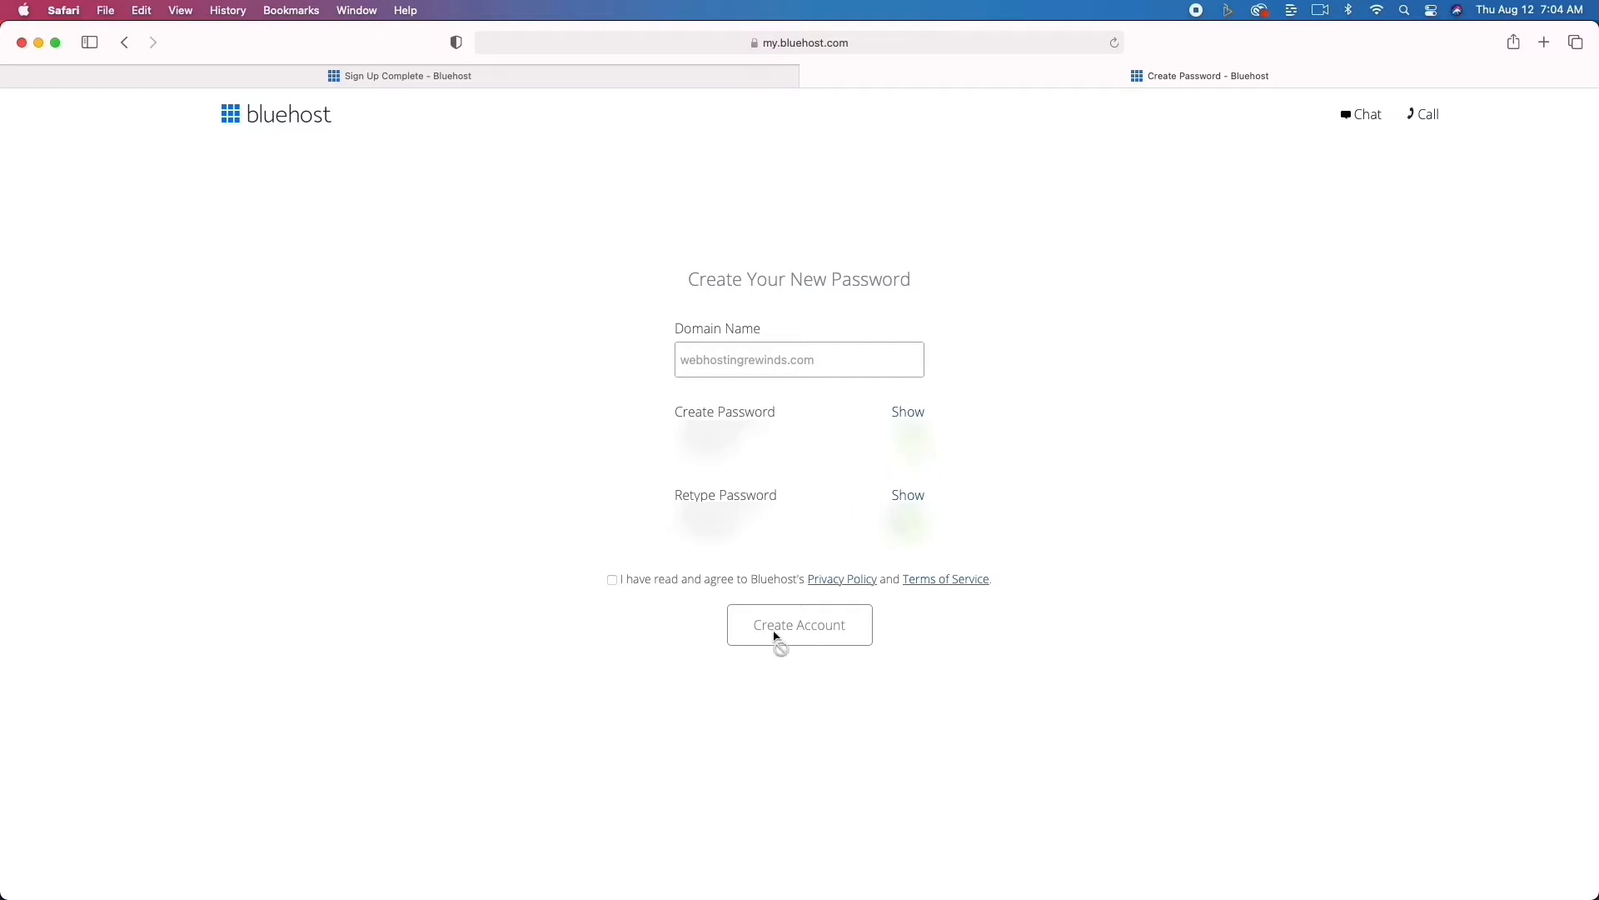
{"action": "left_click", "coordinate": [612, 580]}
{"action": "left_click", "coordinate": [800, 639]}
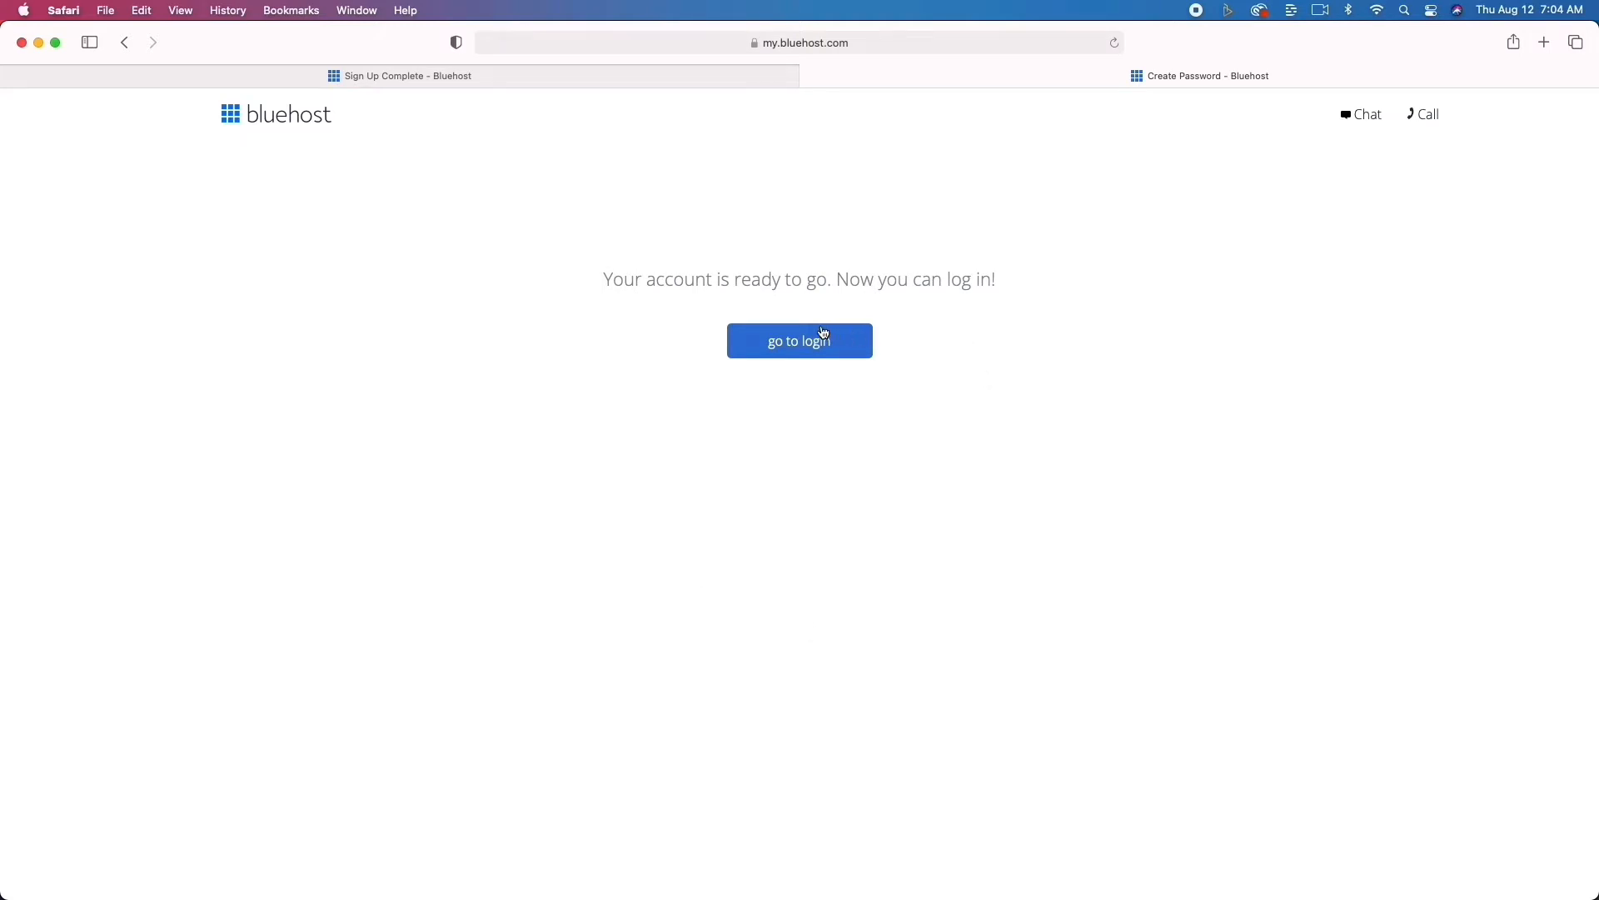
- Log in to the new hosting account with the account password, declining to save the password in the browser
{"action": "left_click", "coordinate": [804, 348]}
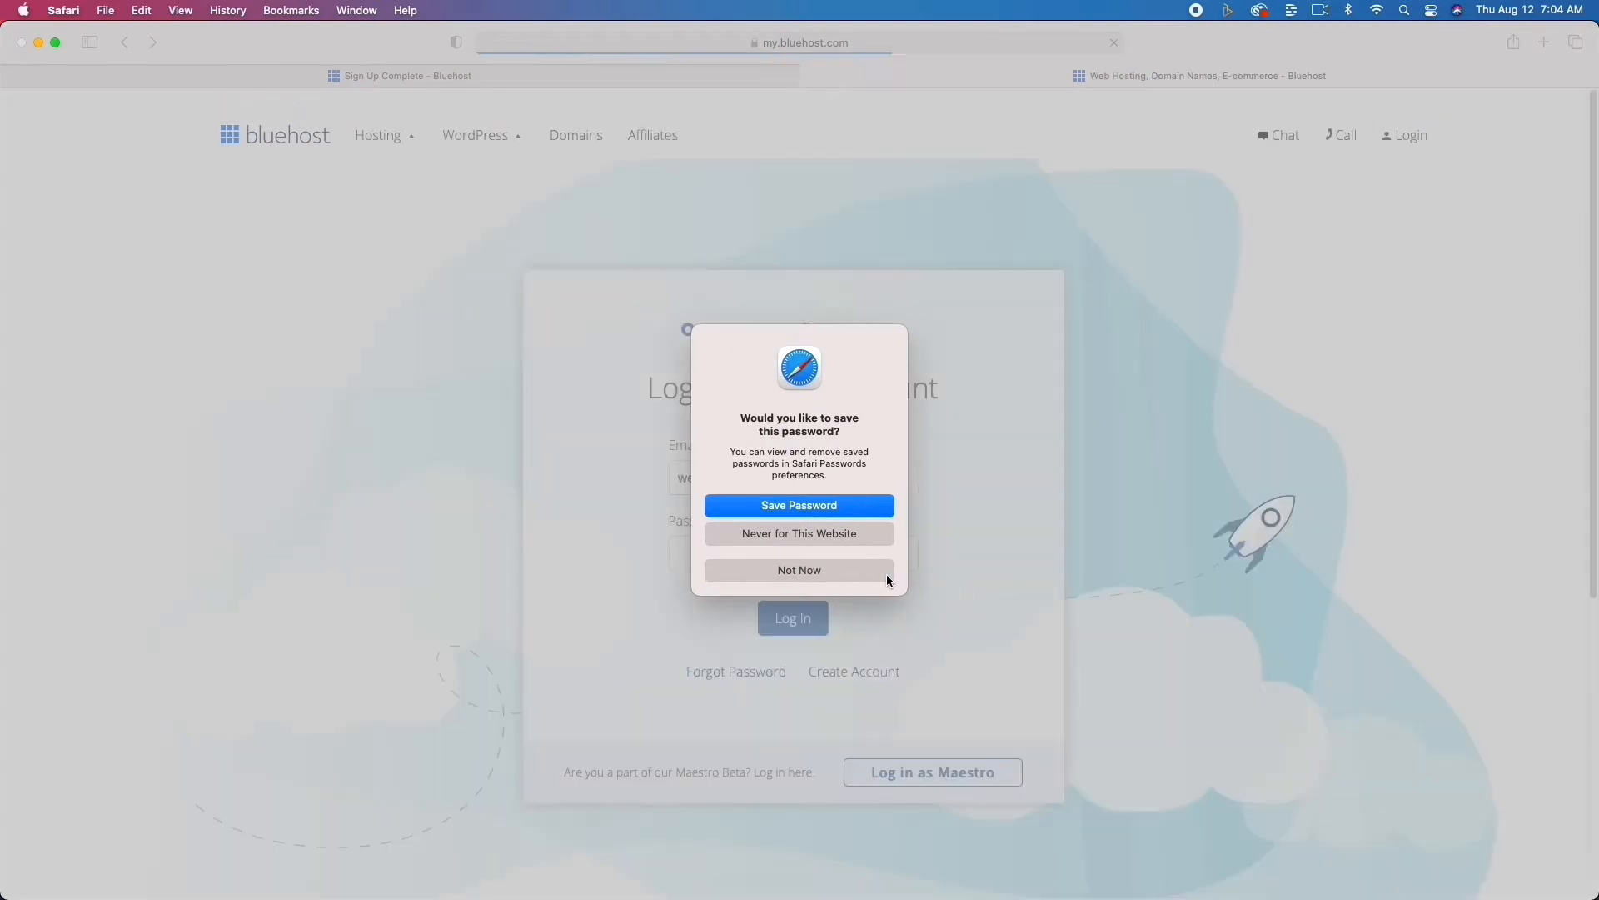
{"action": "left_click", "coordinate": [823, 573]}
{"action": "left_click", "coordinate": [815, 551]}
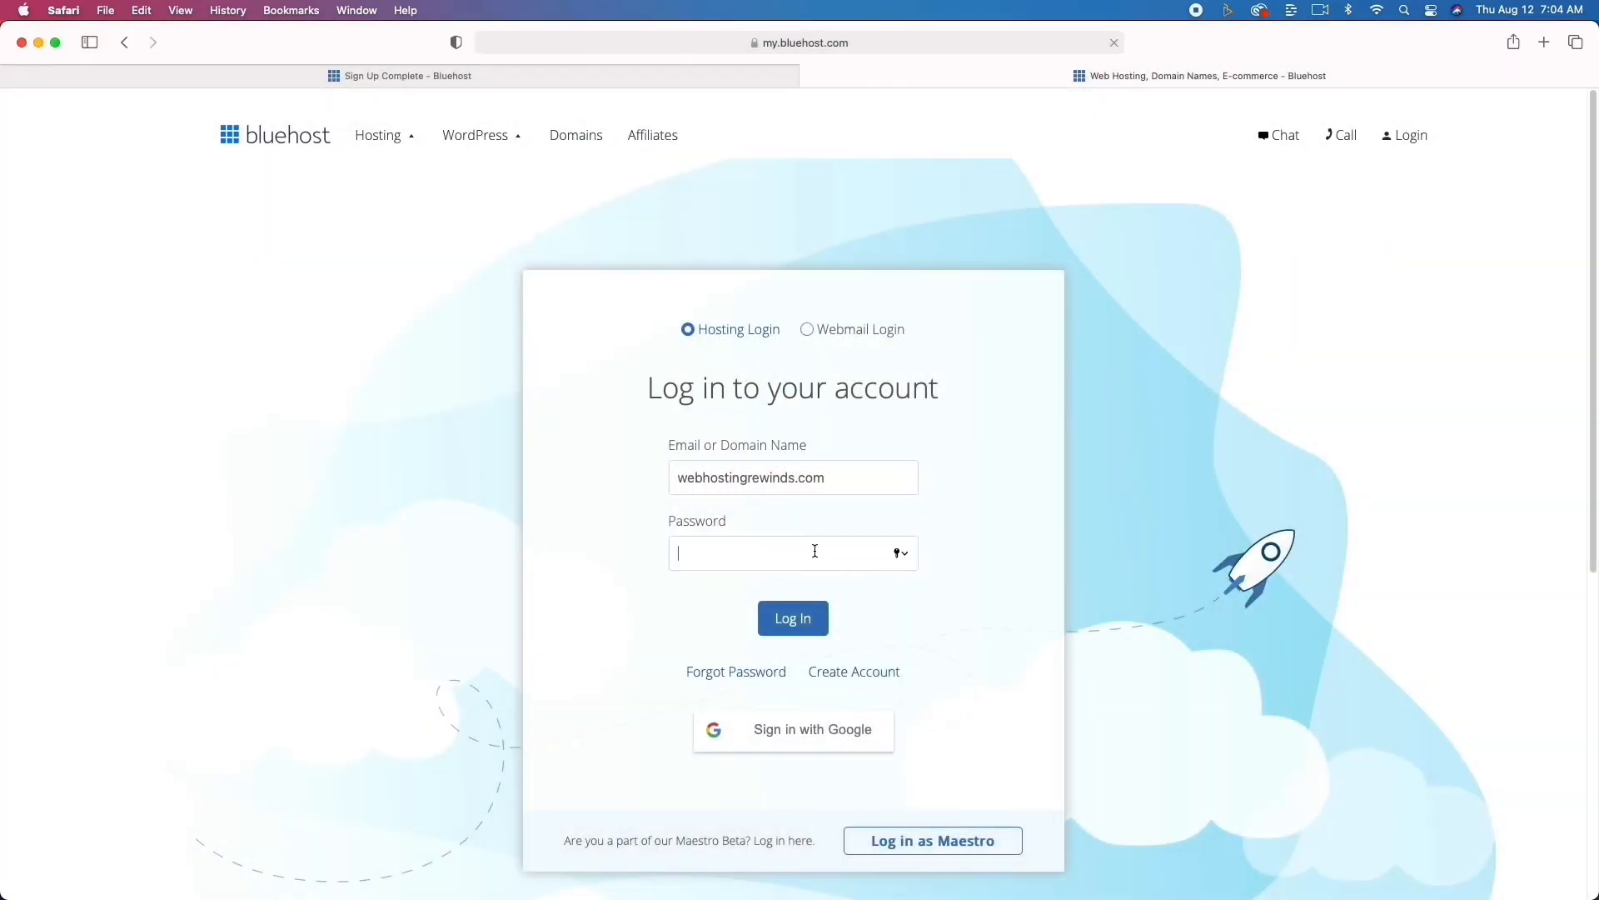
{"action": "type", "text": "********"}
{"action": "left_click", "coordinate": [805, 623]}
{"action": "left_click", "coordinate": [836, 567]}
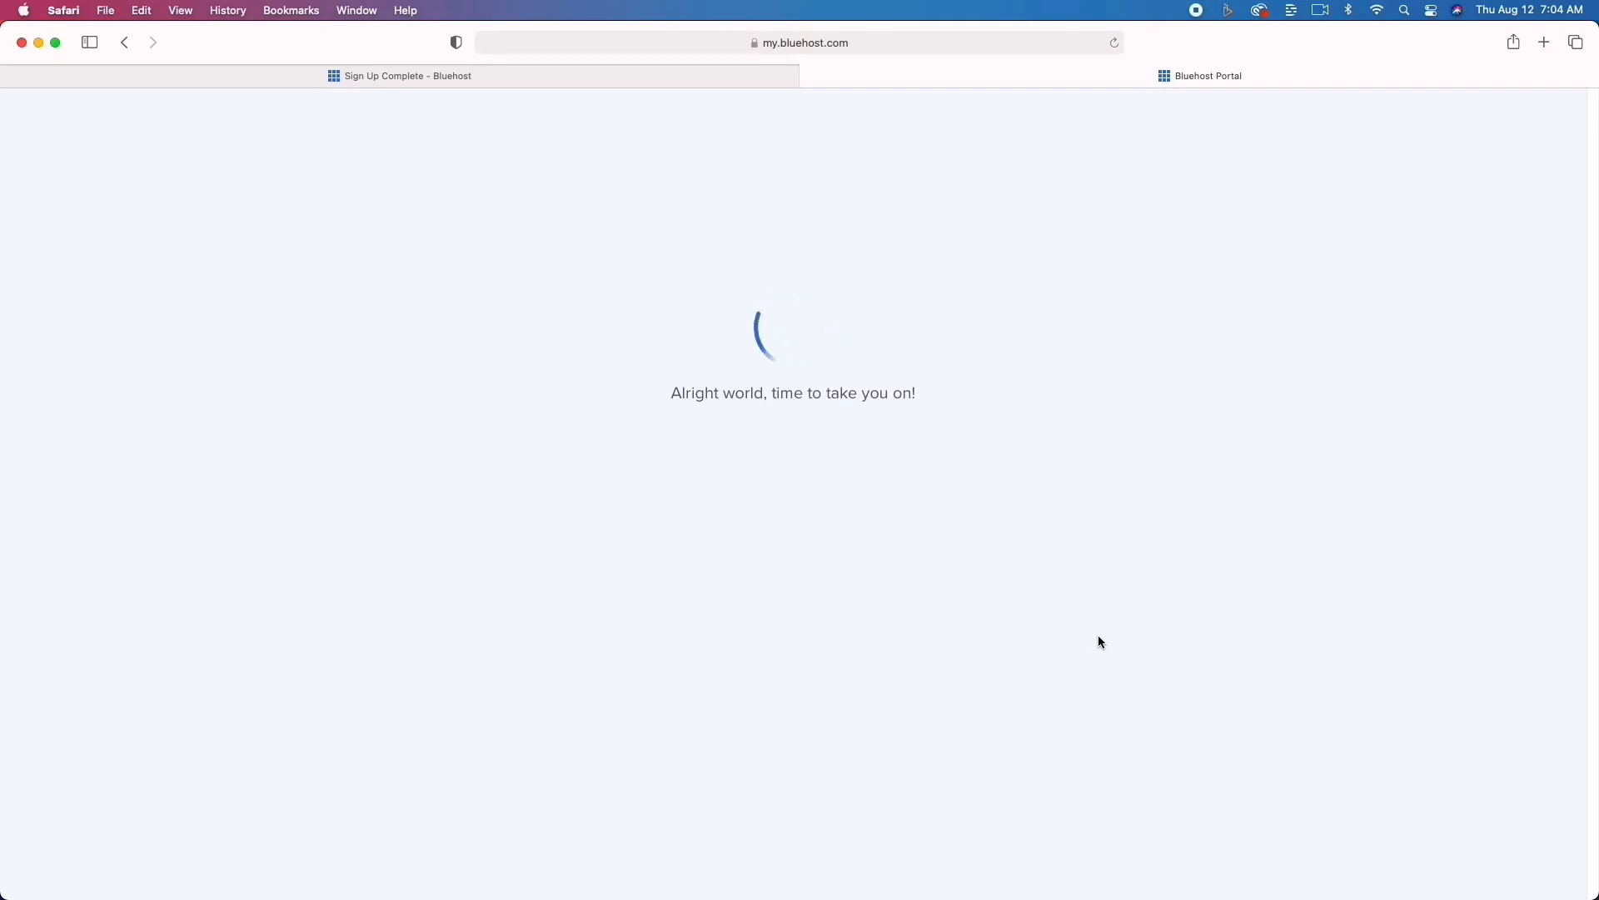
- Choose "No help needed" for building the site and skip the questions about site kind and website-creation comfort
{"action": "left_click", "coordinate": [808, 690]}
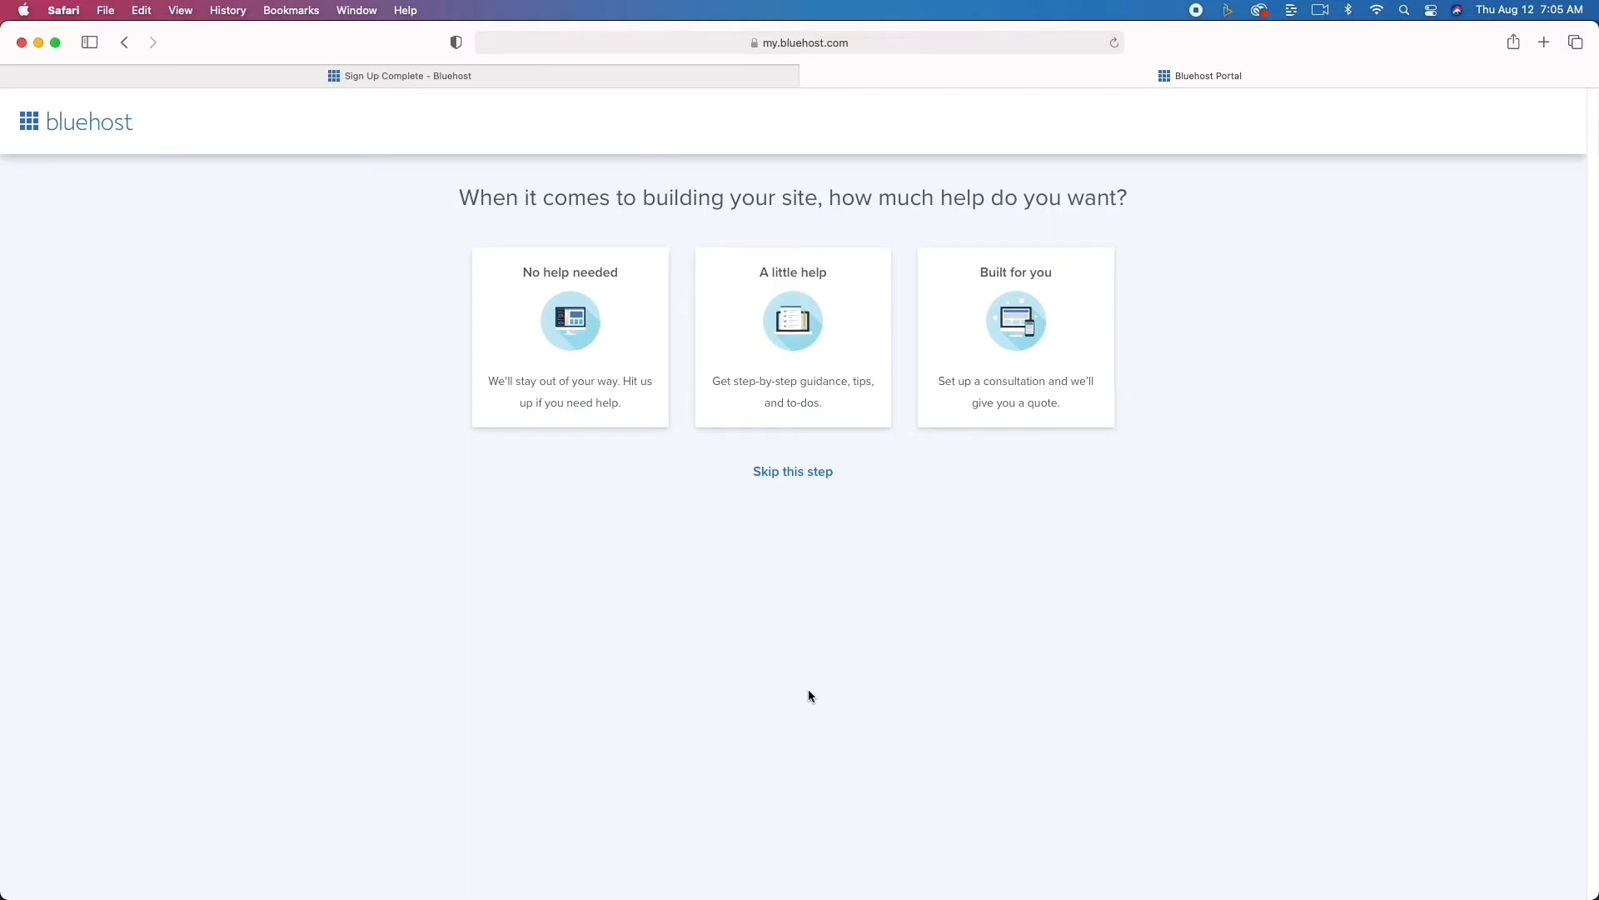
{"action": "left_click", "coordinate": [566, 334]}
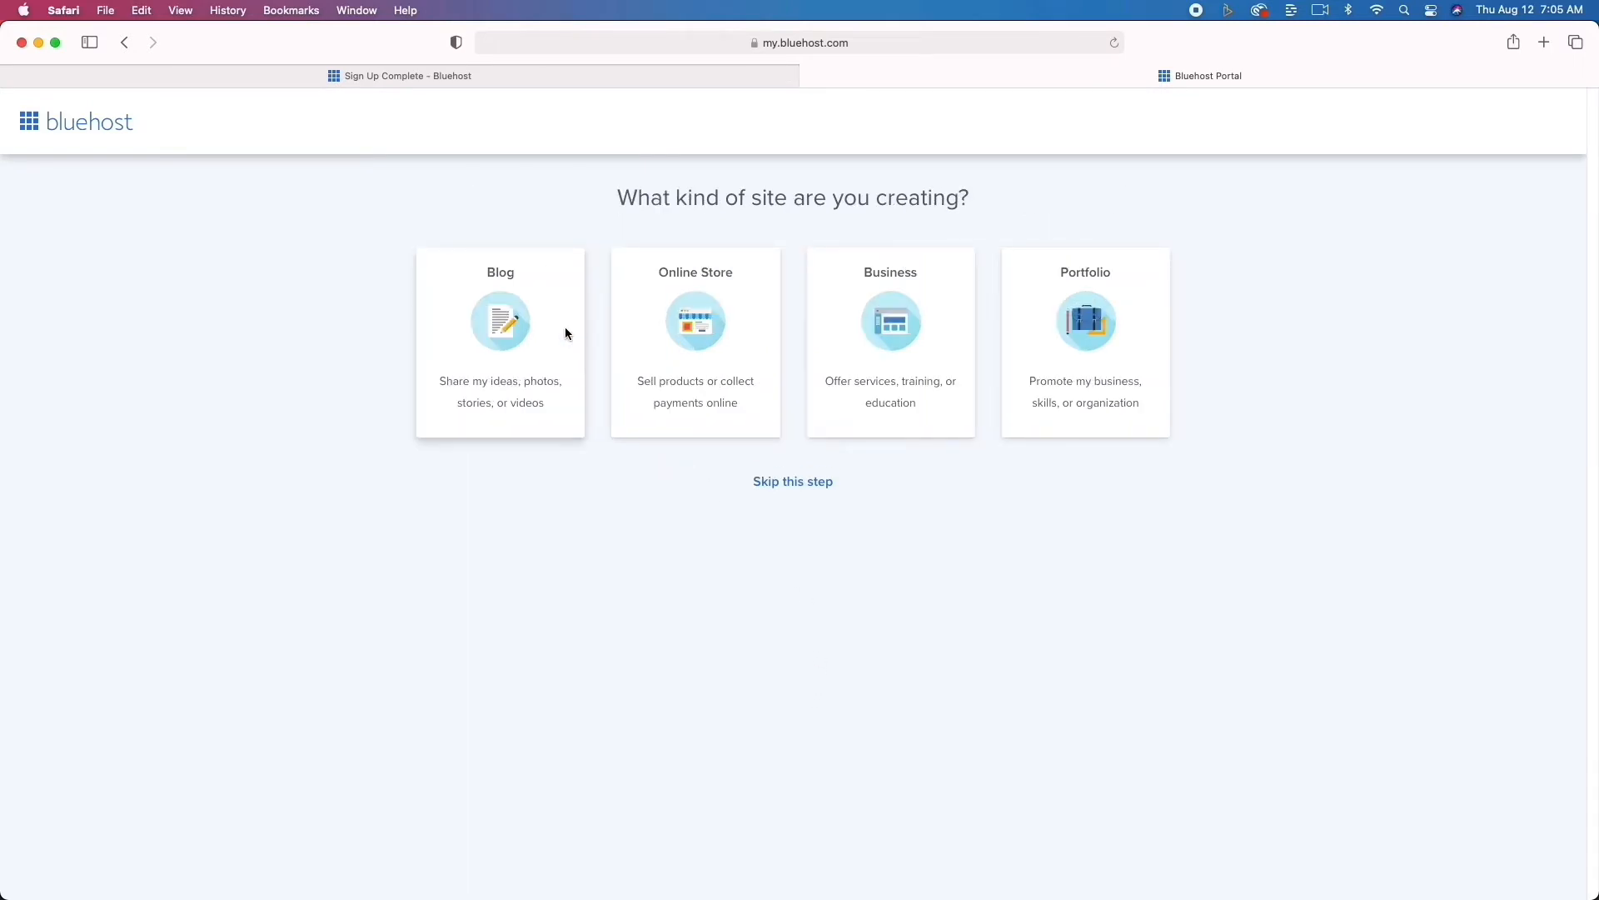
{"action": "left_click", "coordinate": [787, 484]}
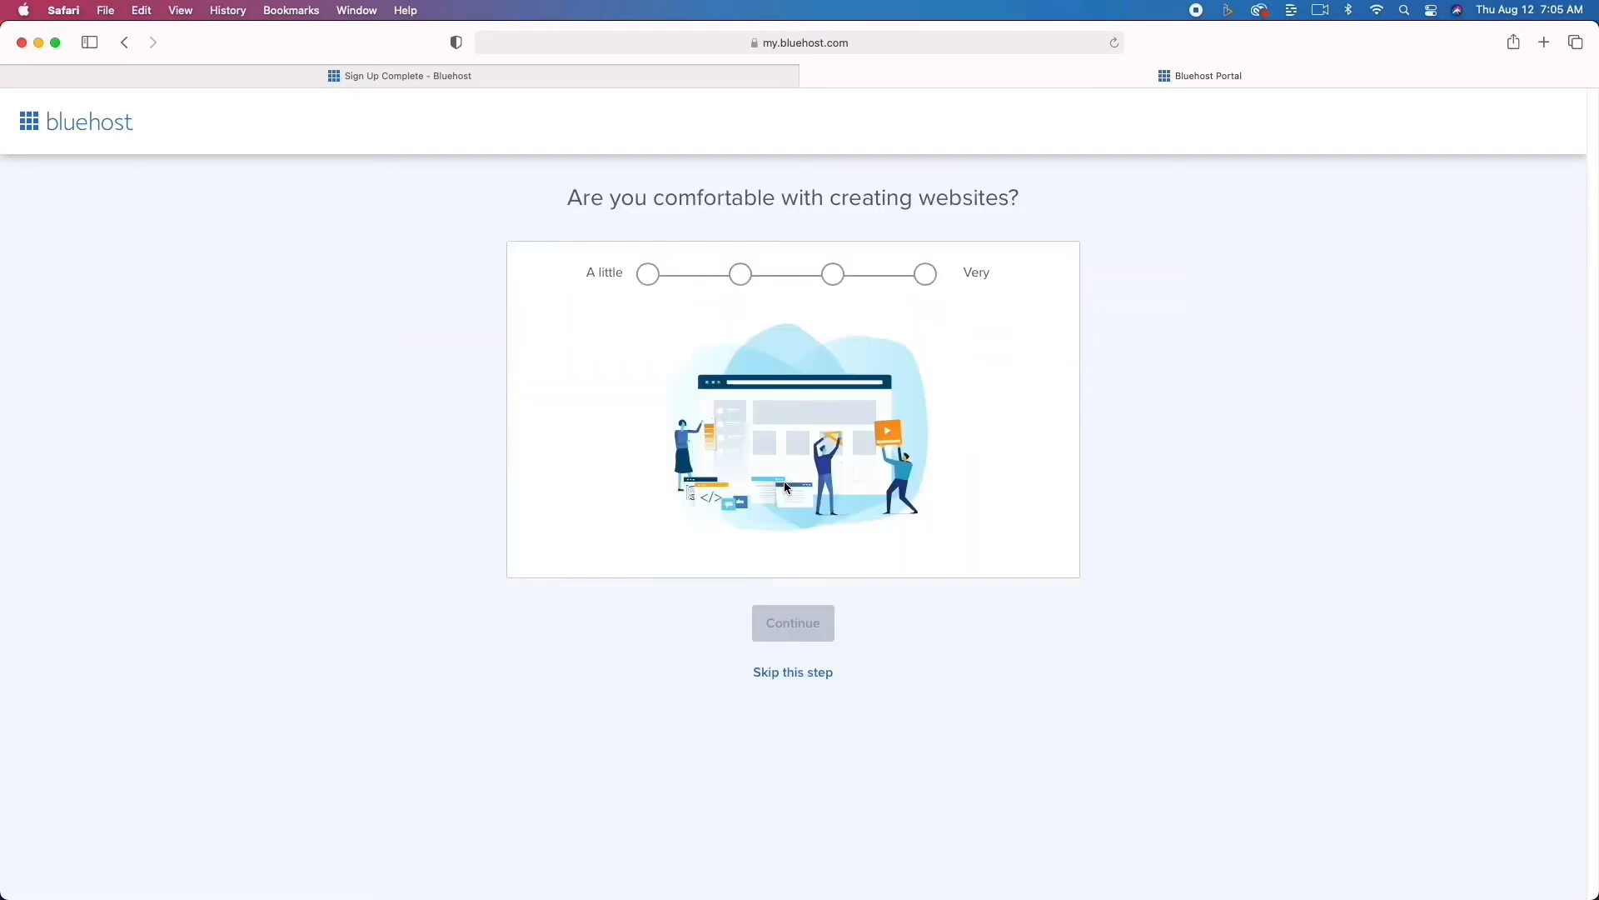
{"action": "left_click", "coordinate": [814, 673]}
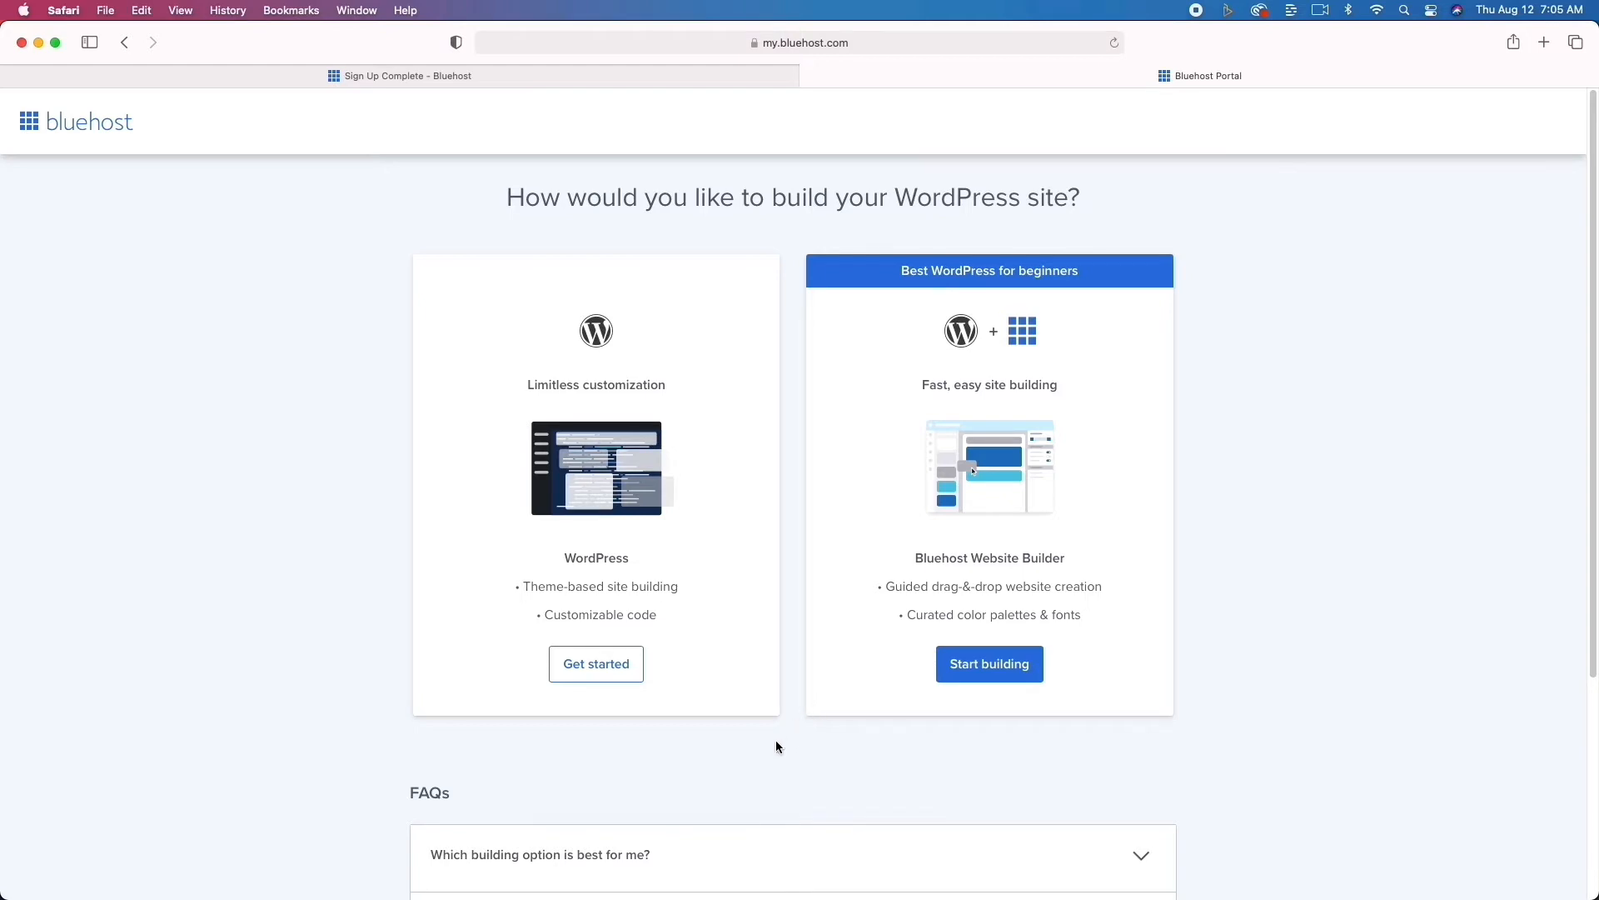
- Select the WordPress option with limitless customization and skip the site type, audience, name and tagline questions
{"action": "scroll", "coordinate": [776, 741], "scroll_direction": "down", "scroll_amount": 1}
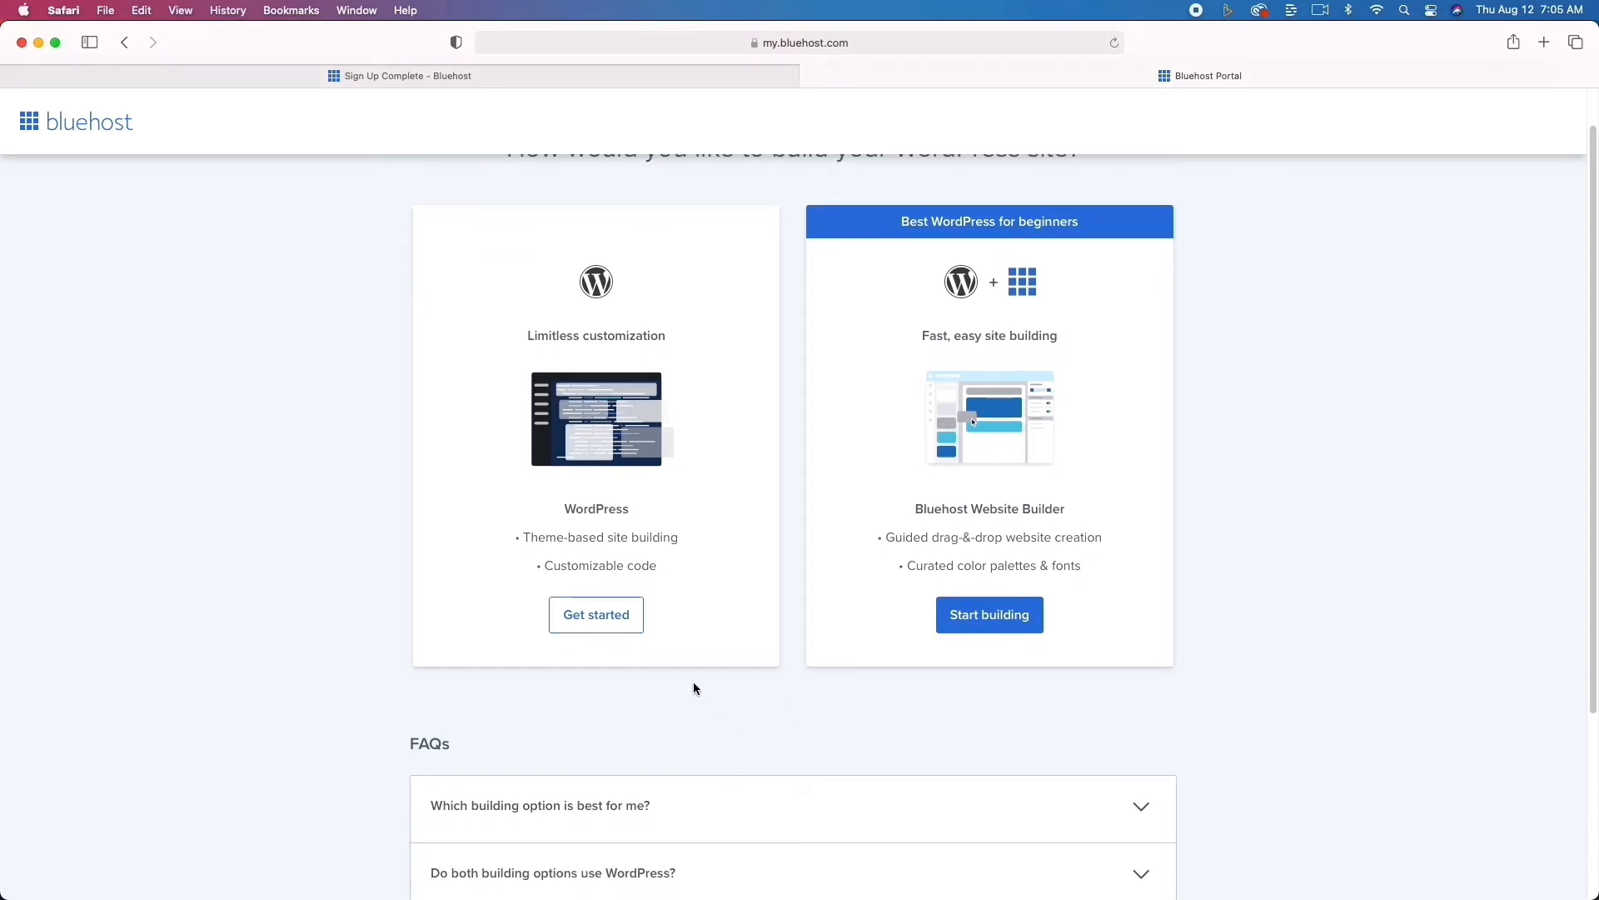
{"action": "left_click", "coordinate": [604, 614]}
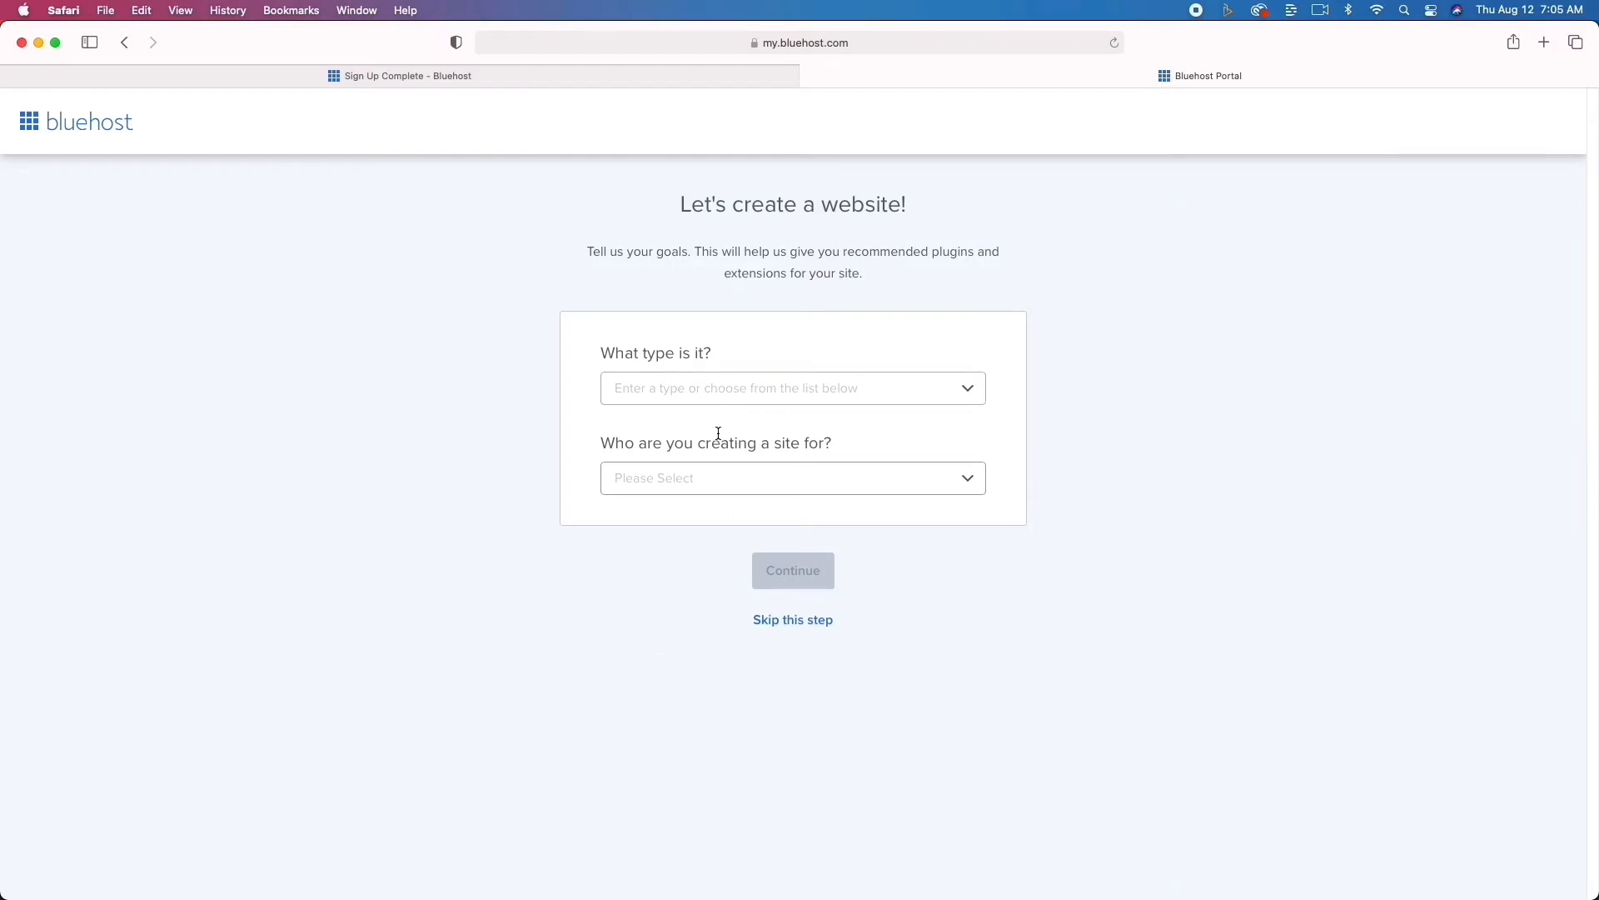
{"action": "left_click", "coordinate": [816, 623]}
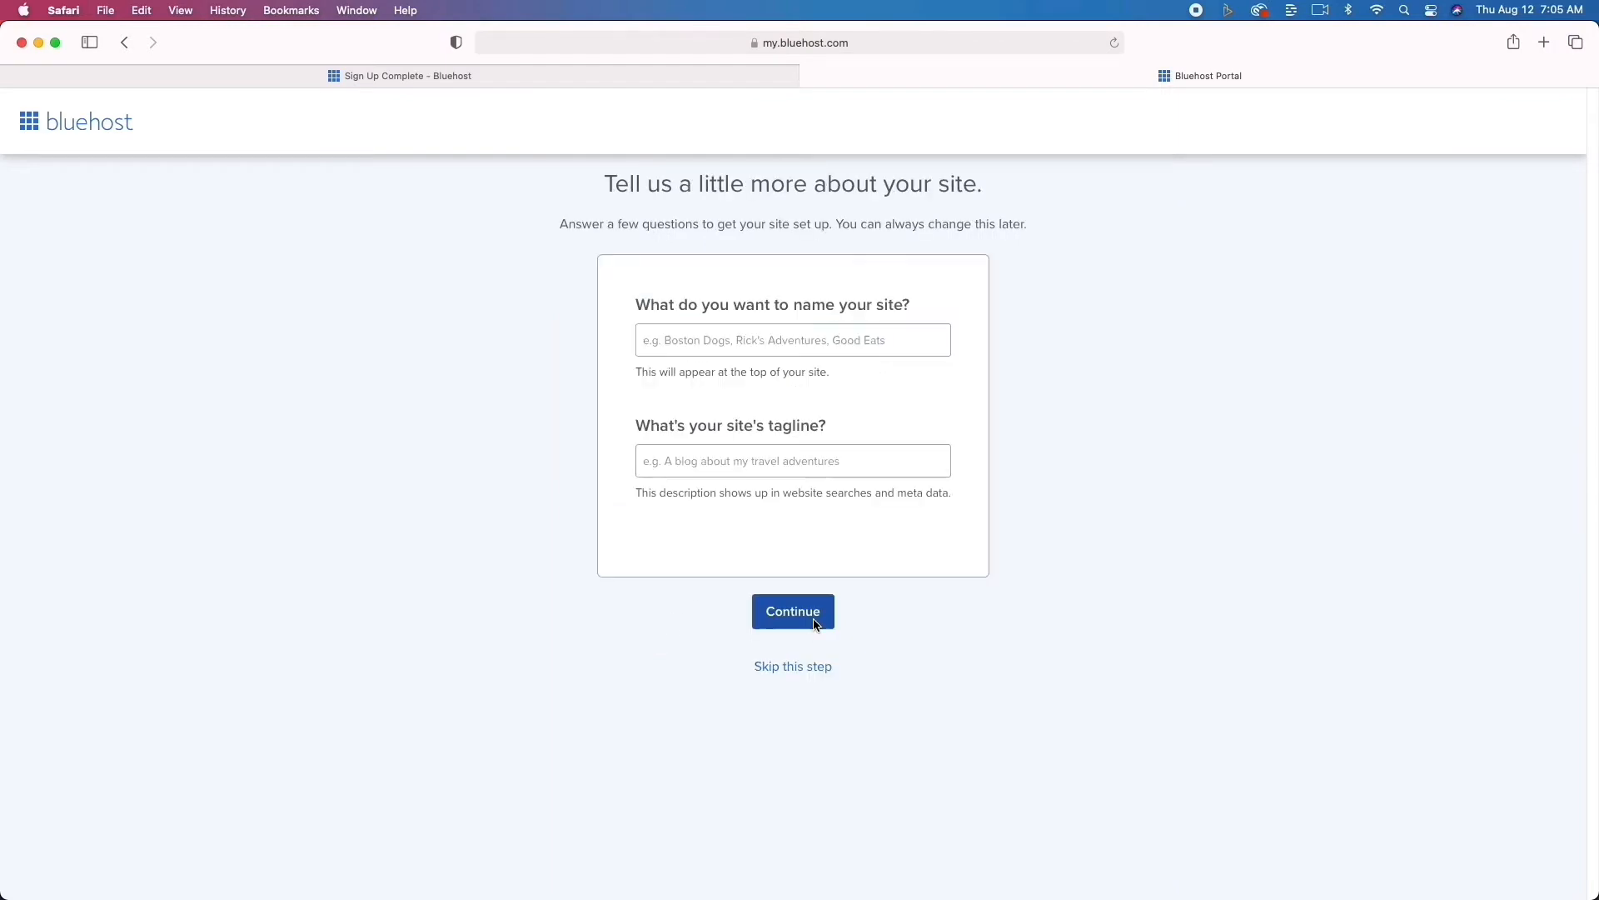
{"action": "left_click", "coordinate": [803, 668]}
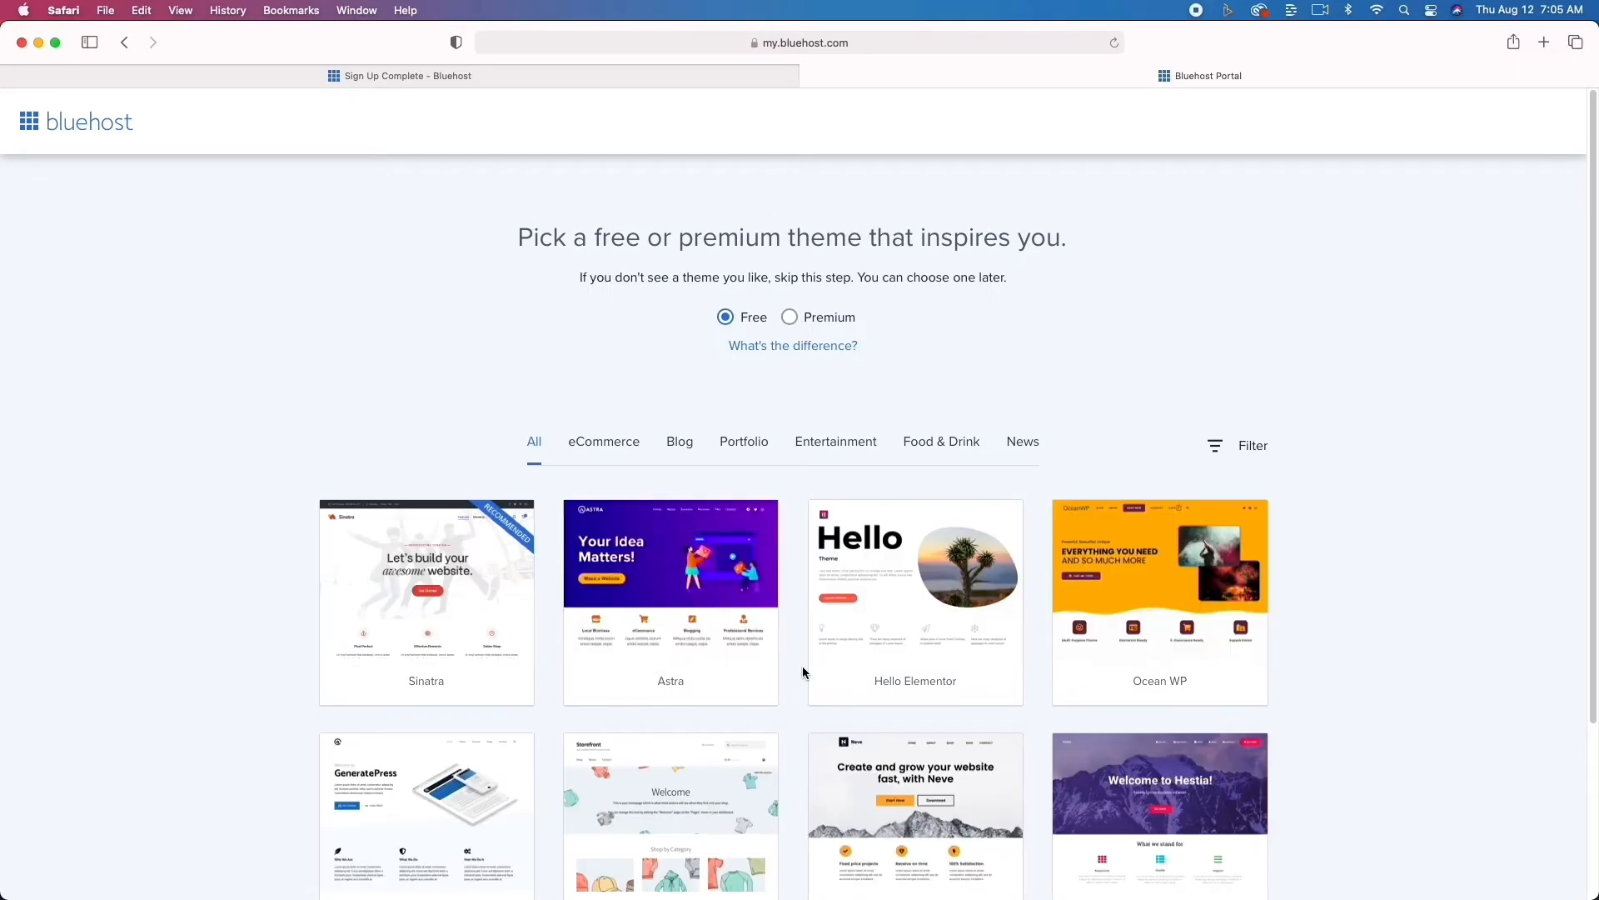
- Use the free Sinatra theme for the site and log into WordPress from the hosting home page
{"action": "scroll", "coordinate": [712, 678], "scroll_direction": "down", "scroll_amount": 3}
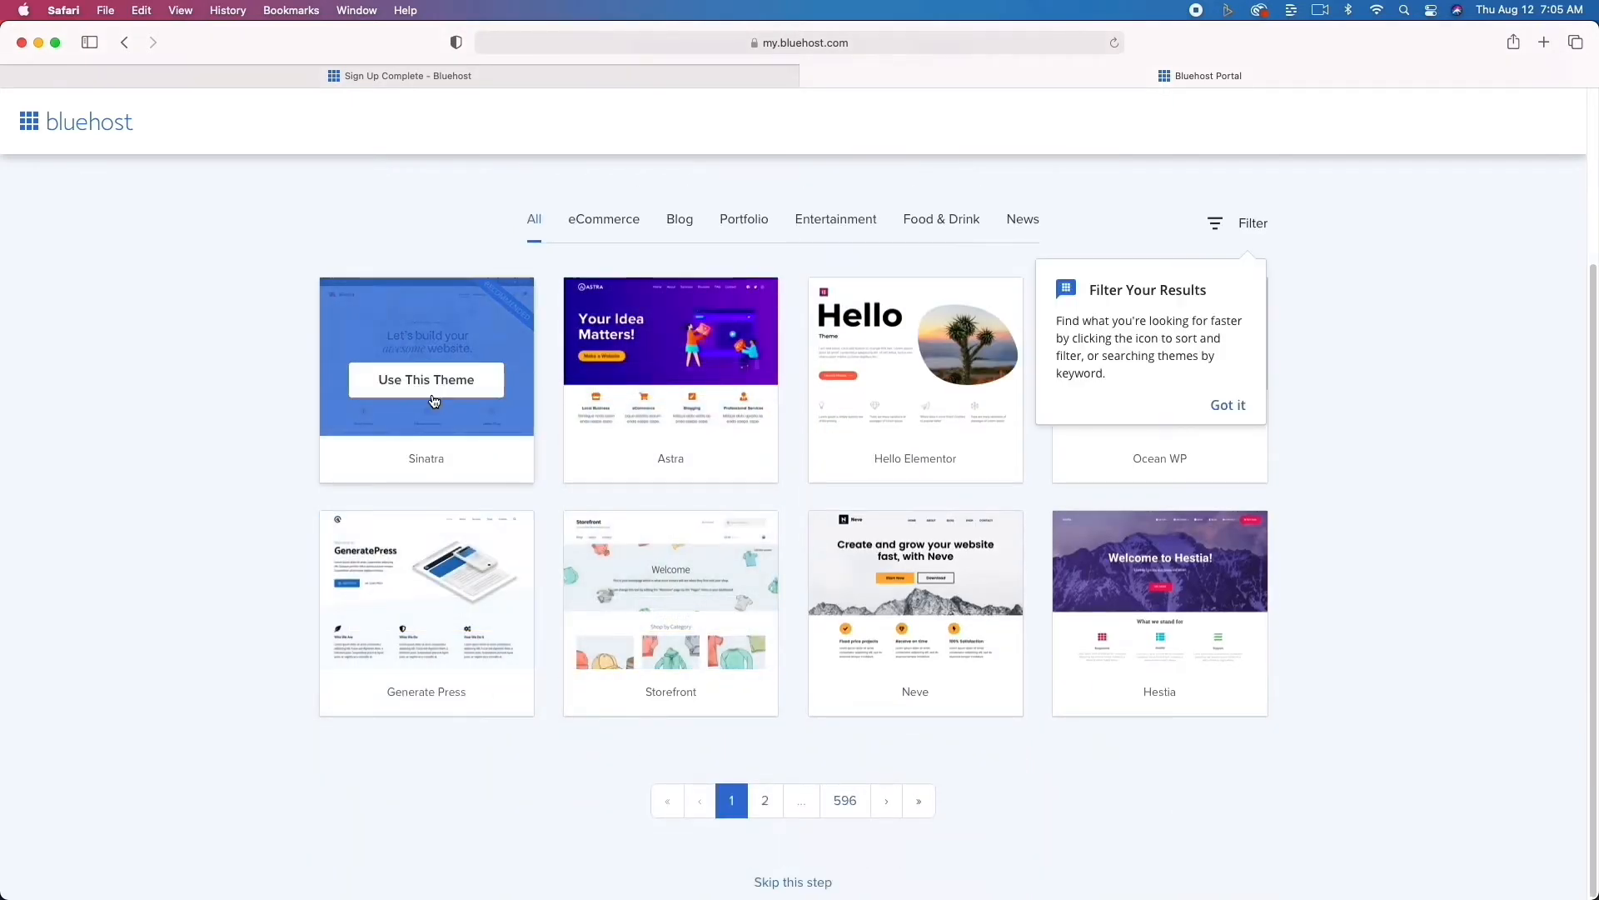
{"action": "left_click", "coordinate": [434, 402]}
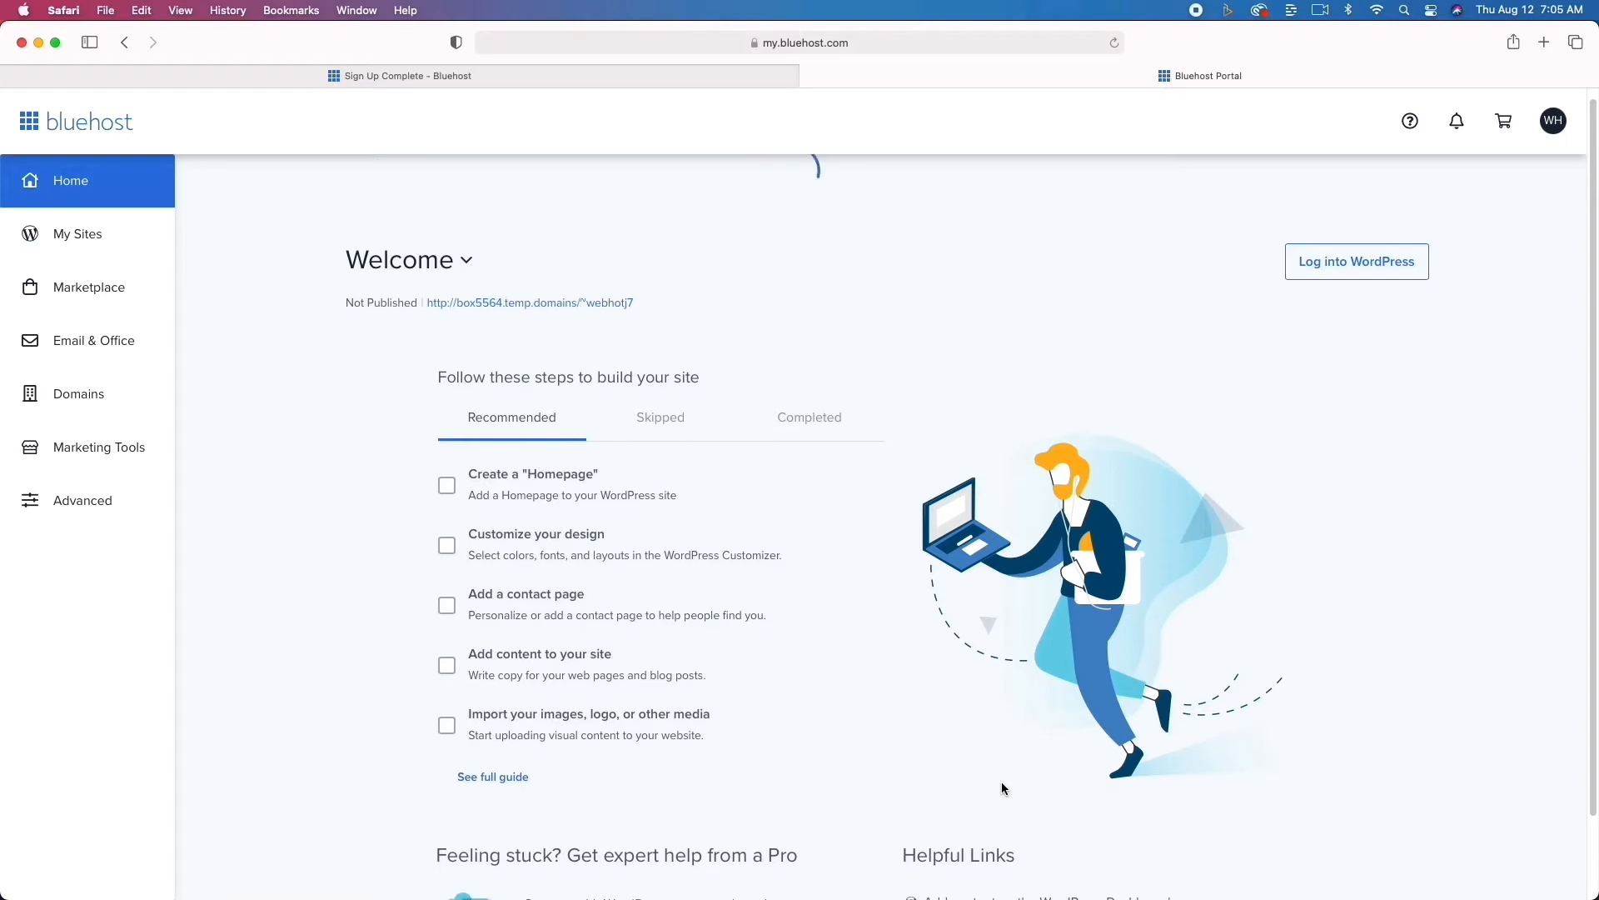
{"action": "scroll", "coordinate": [1001, 781], "scroll_direction": "down", "scroll_amount": 2}
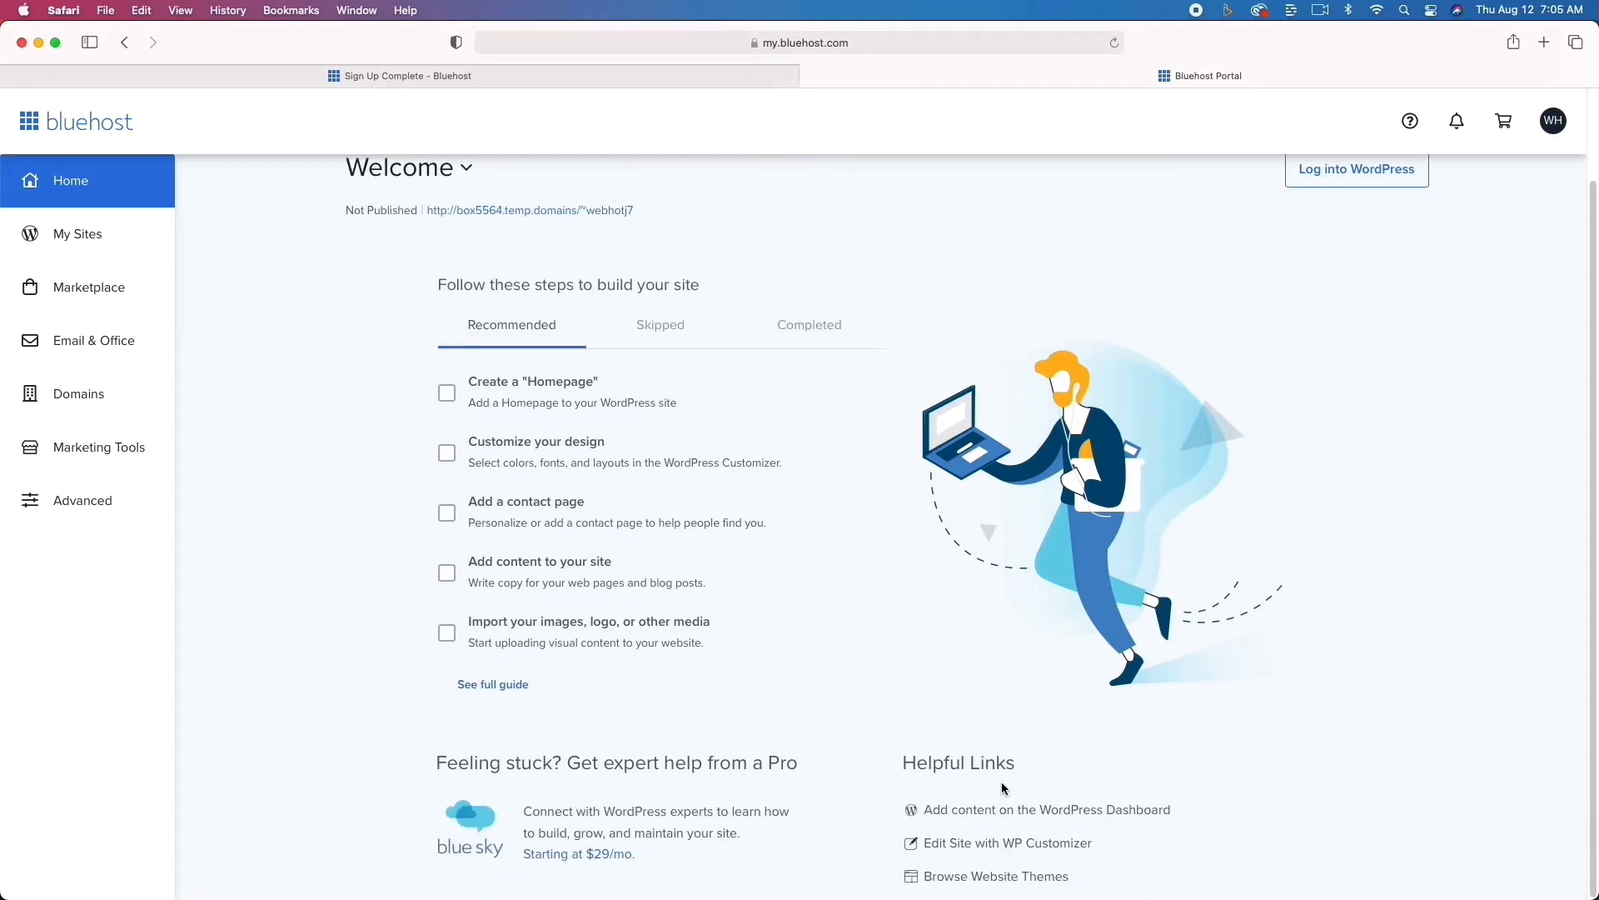
{"action": "scroll", "coordinate": [1002, 787], "scroll_direction": "up", "scroll_amount": 2}
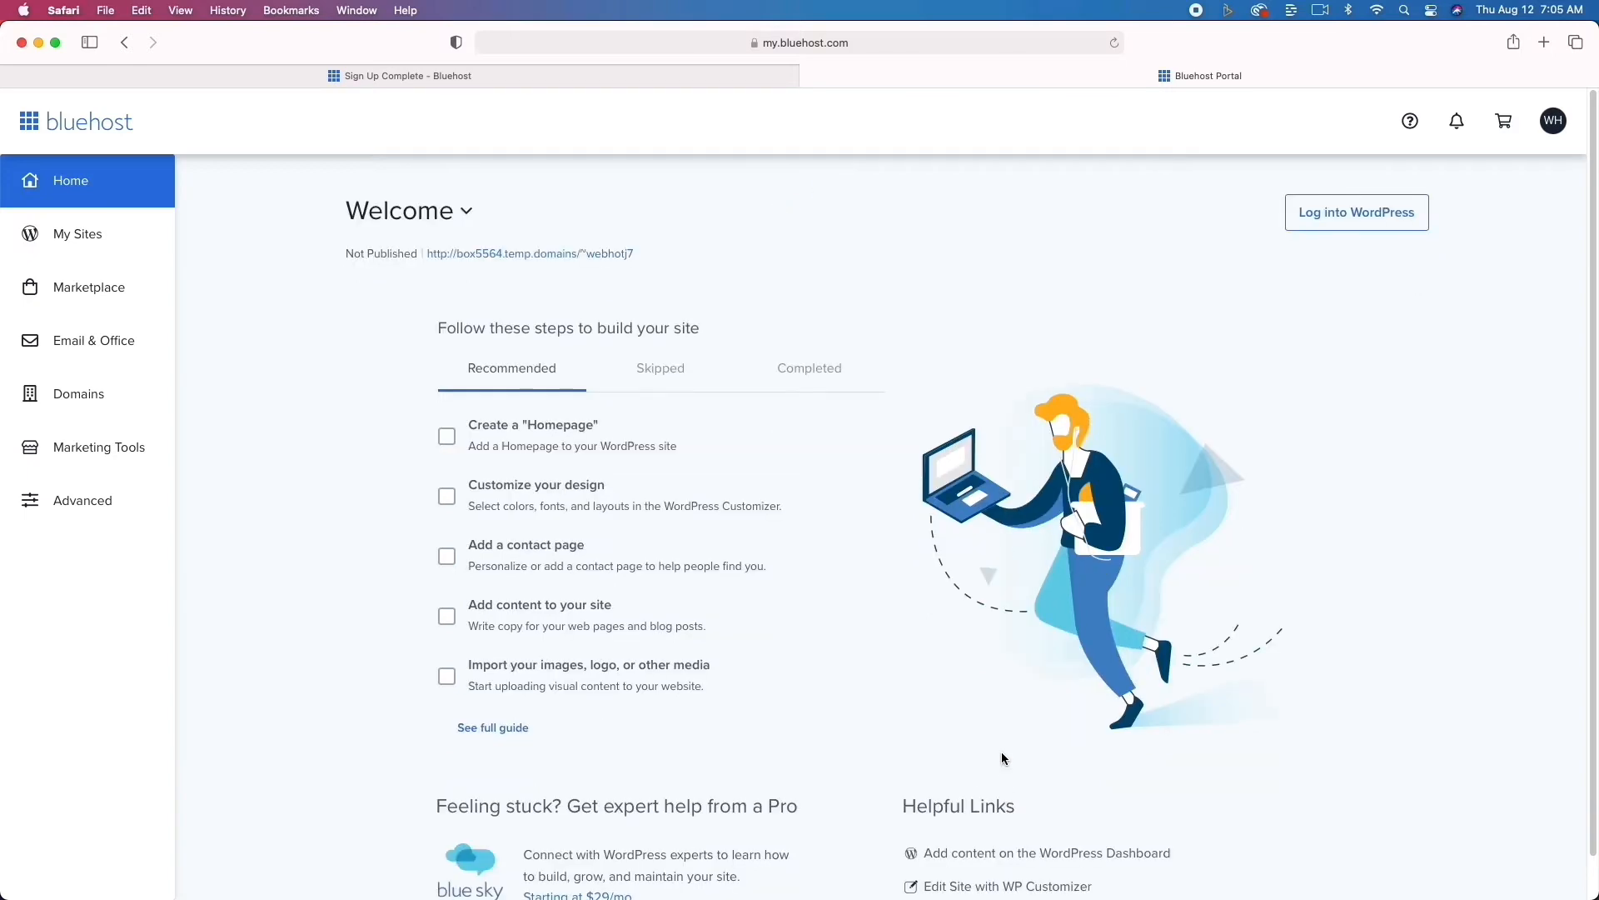
{"action": "left_click", "coordinate": [1358, 217]}
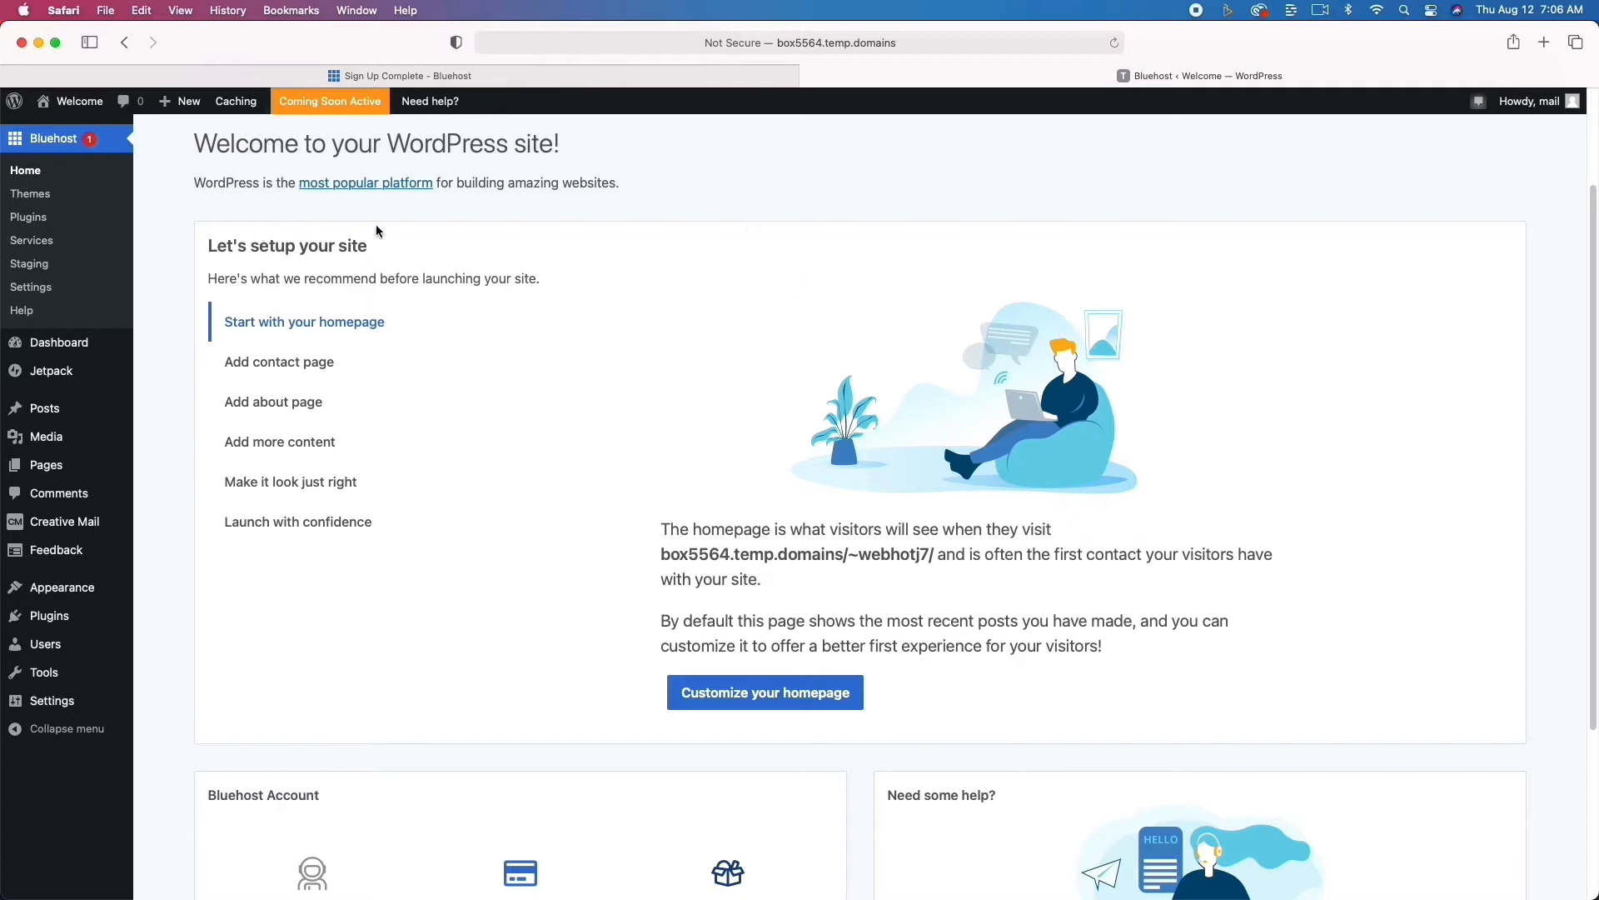
- View the site's front page, return to the WordPress admin area and look at the Bluehost Staging page
{"action": "left_click", "coordinate": [72, 108]}
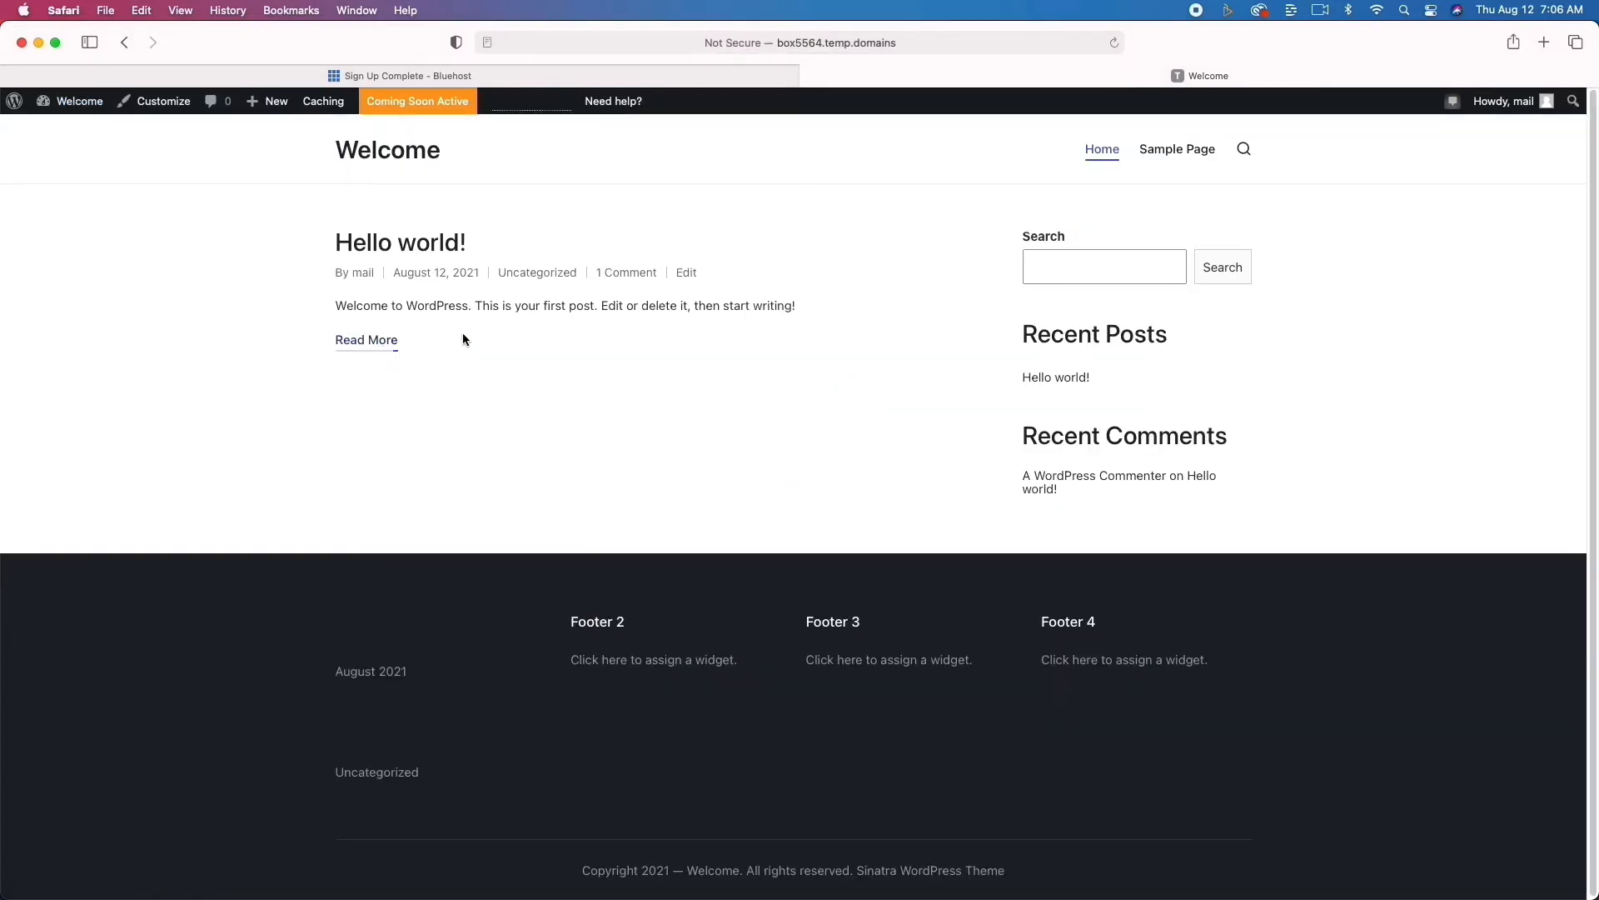
{"action": "left_click", "coordinate": [122, 43]}
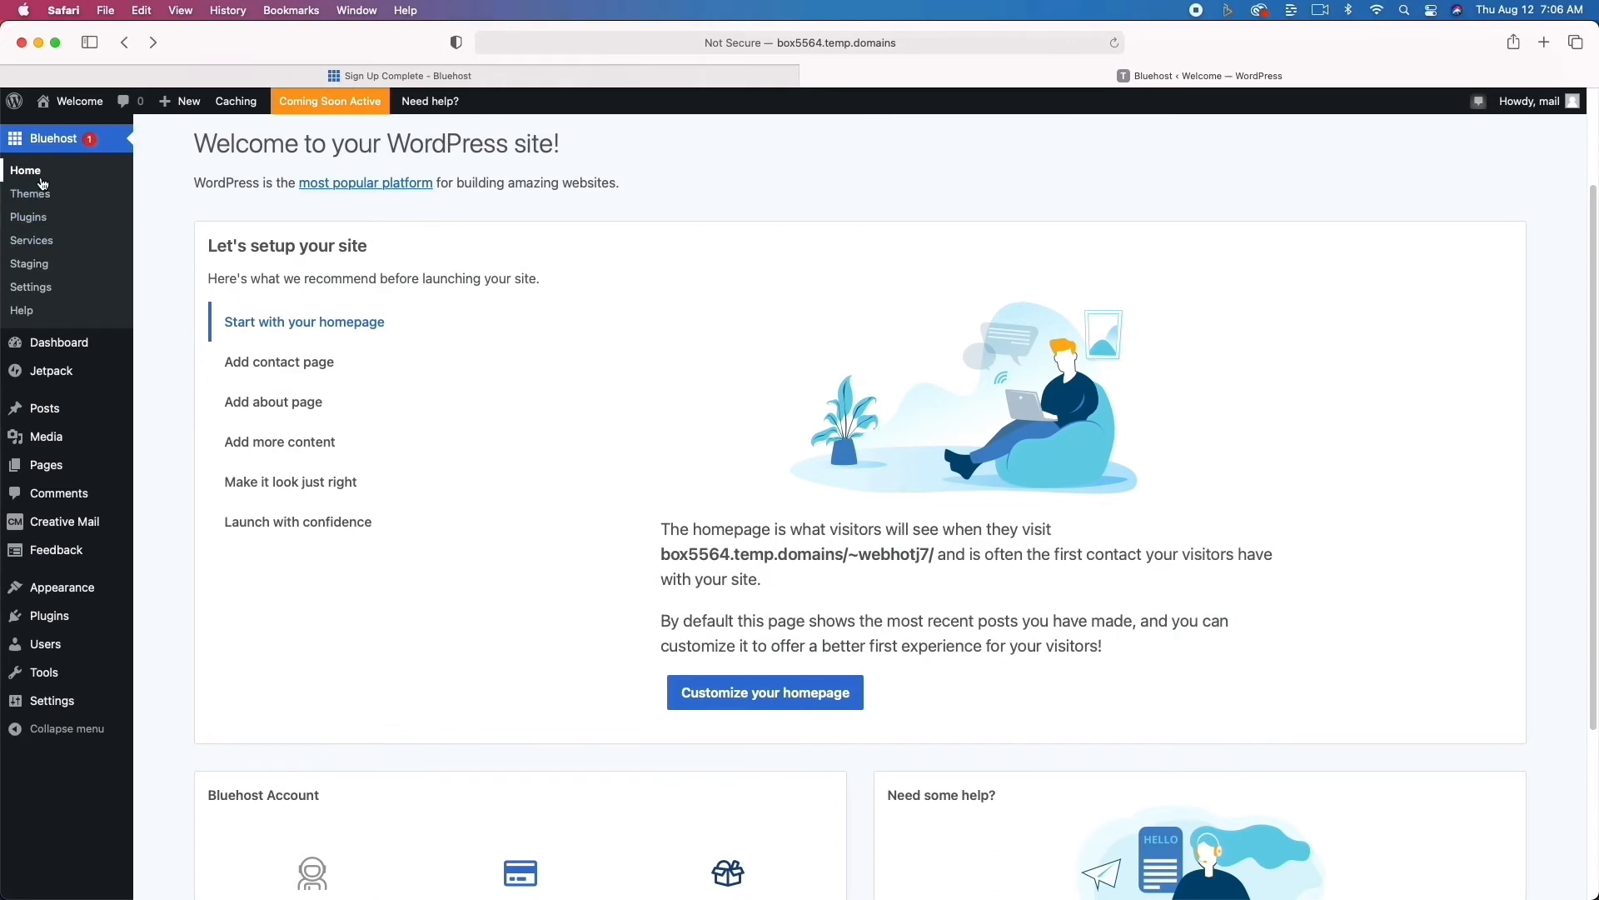
{"action": "left_click", "coordinate": [30, 263]}
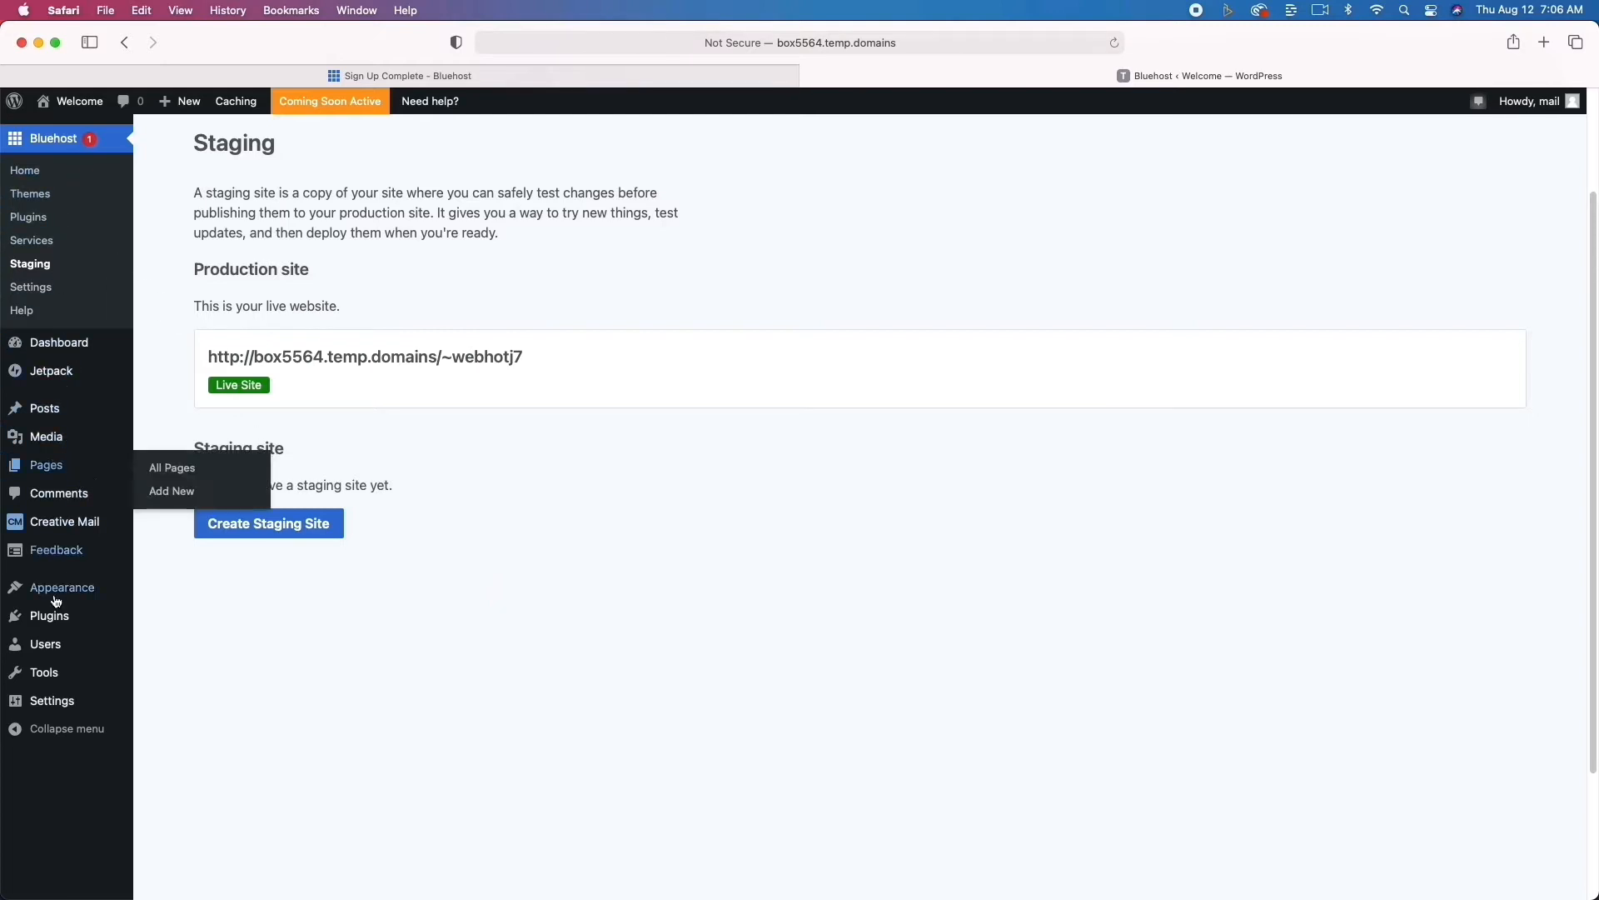
- Deactivate the Bluehost and Creative Mail by Constant Contact plugins together with a bulk action
{"action": "left_click", "coordinate": [46, 623]}
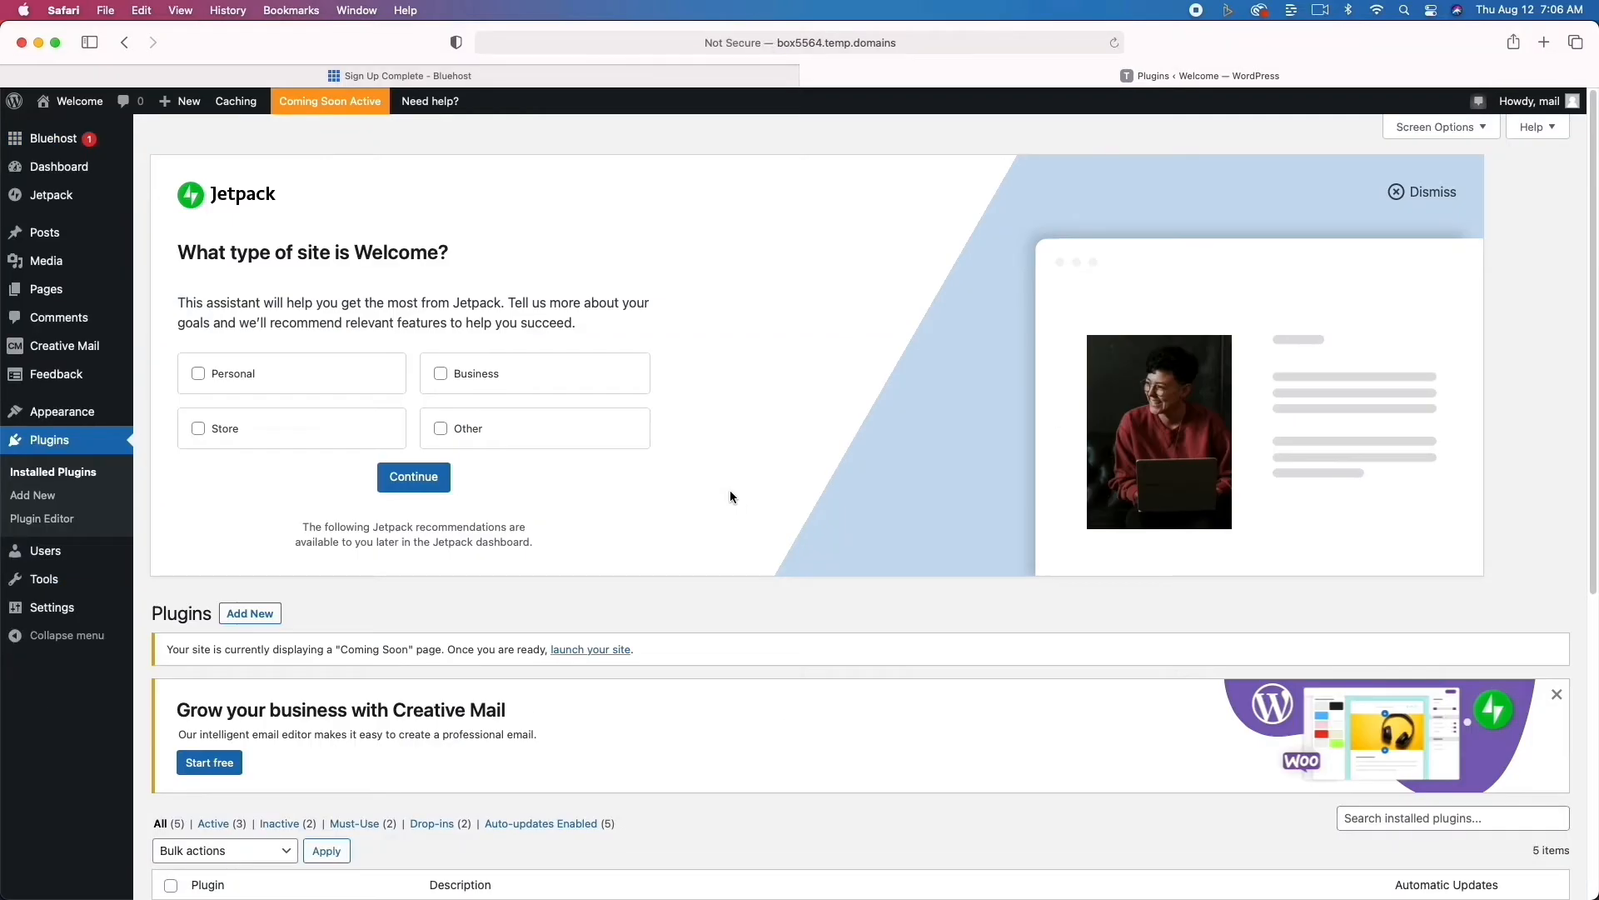
{"action": "scroll", "coordinate": [638, 576], "scroll_direction": "down", "scroll_amount": 6}
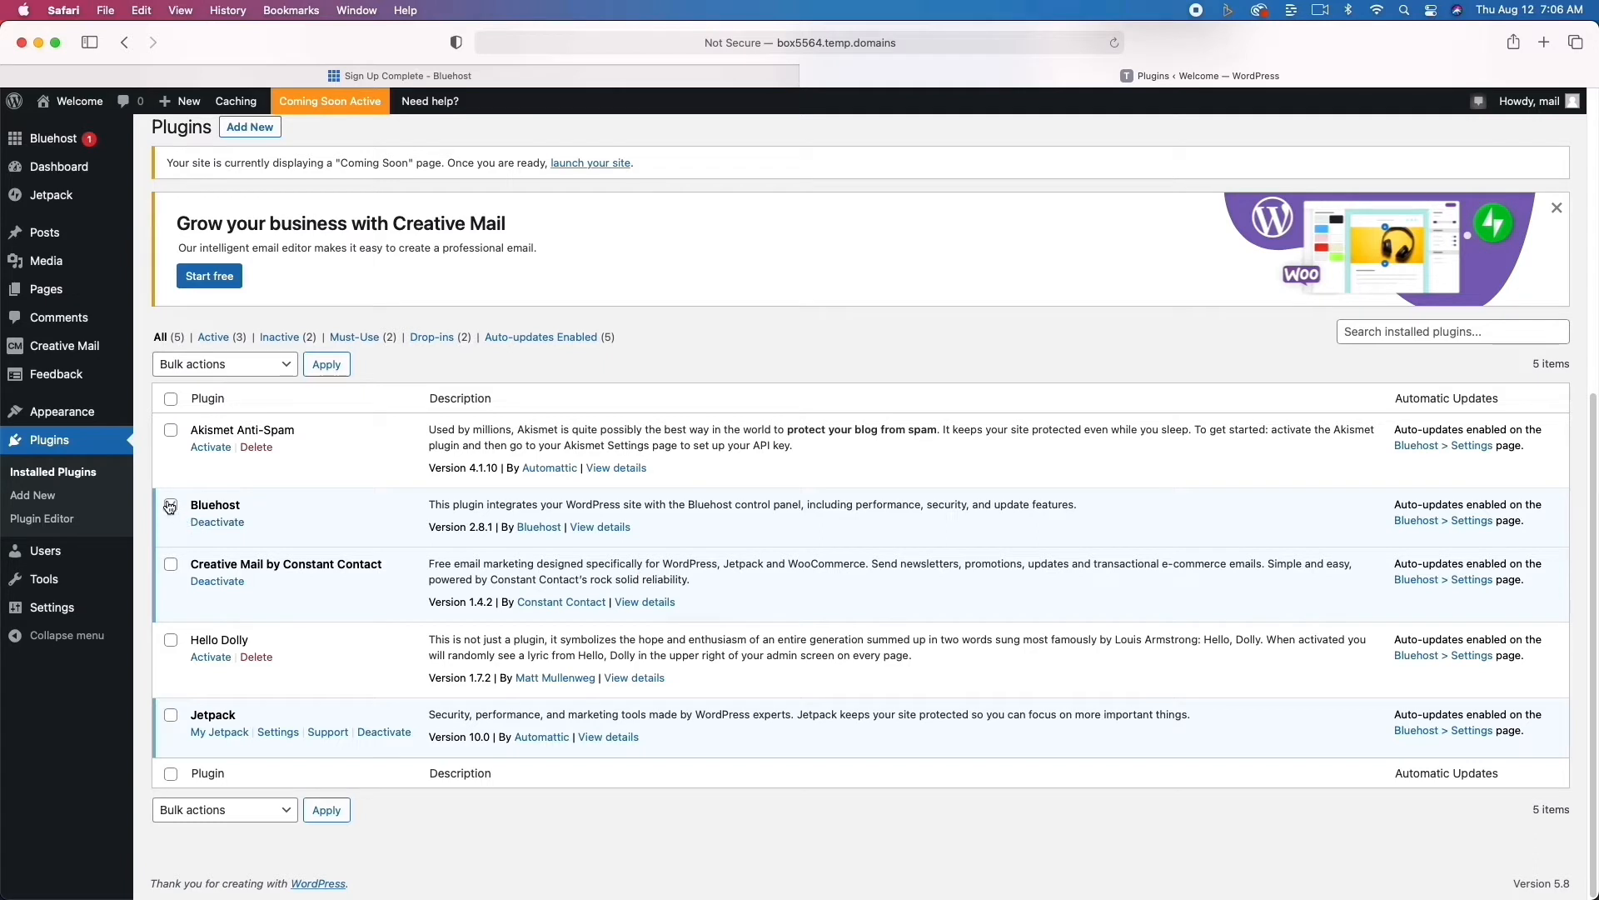
{"action": "left_click", "coordinate": [171, 565]}
{"action": "left_click", "coordinate": [251, 357]}
{"action": "left_click", "coordinate": [246, 398]}
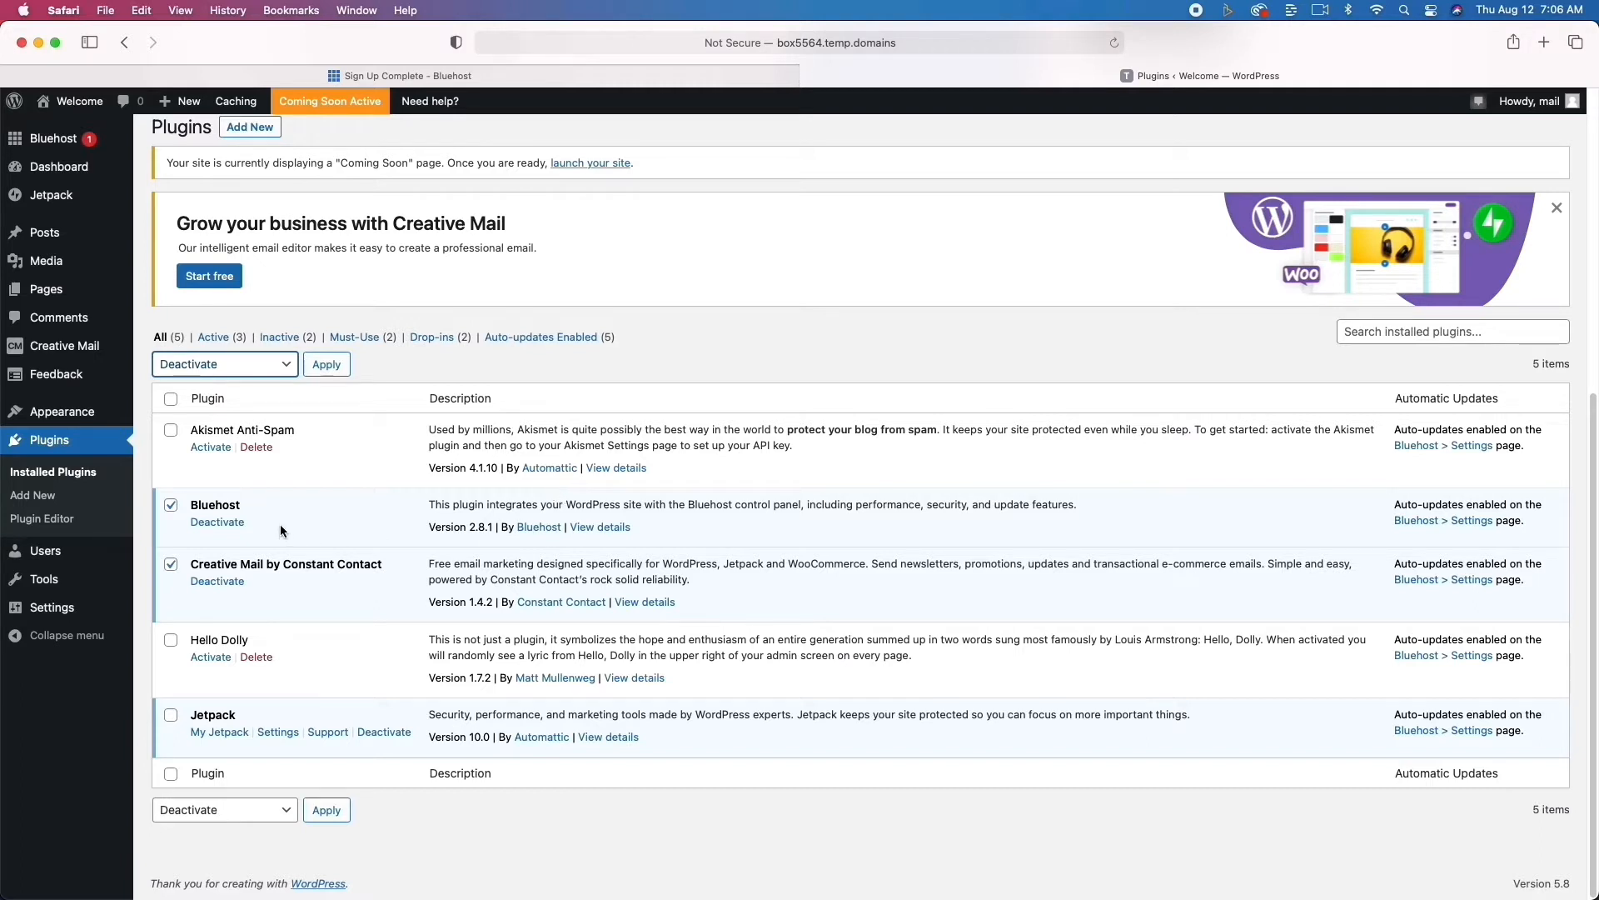
{"action": "left_click", "coordinate": [326, 364]}
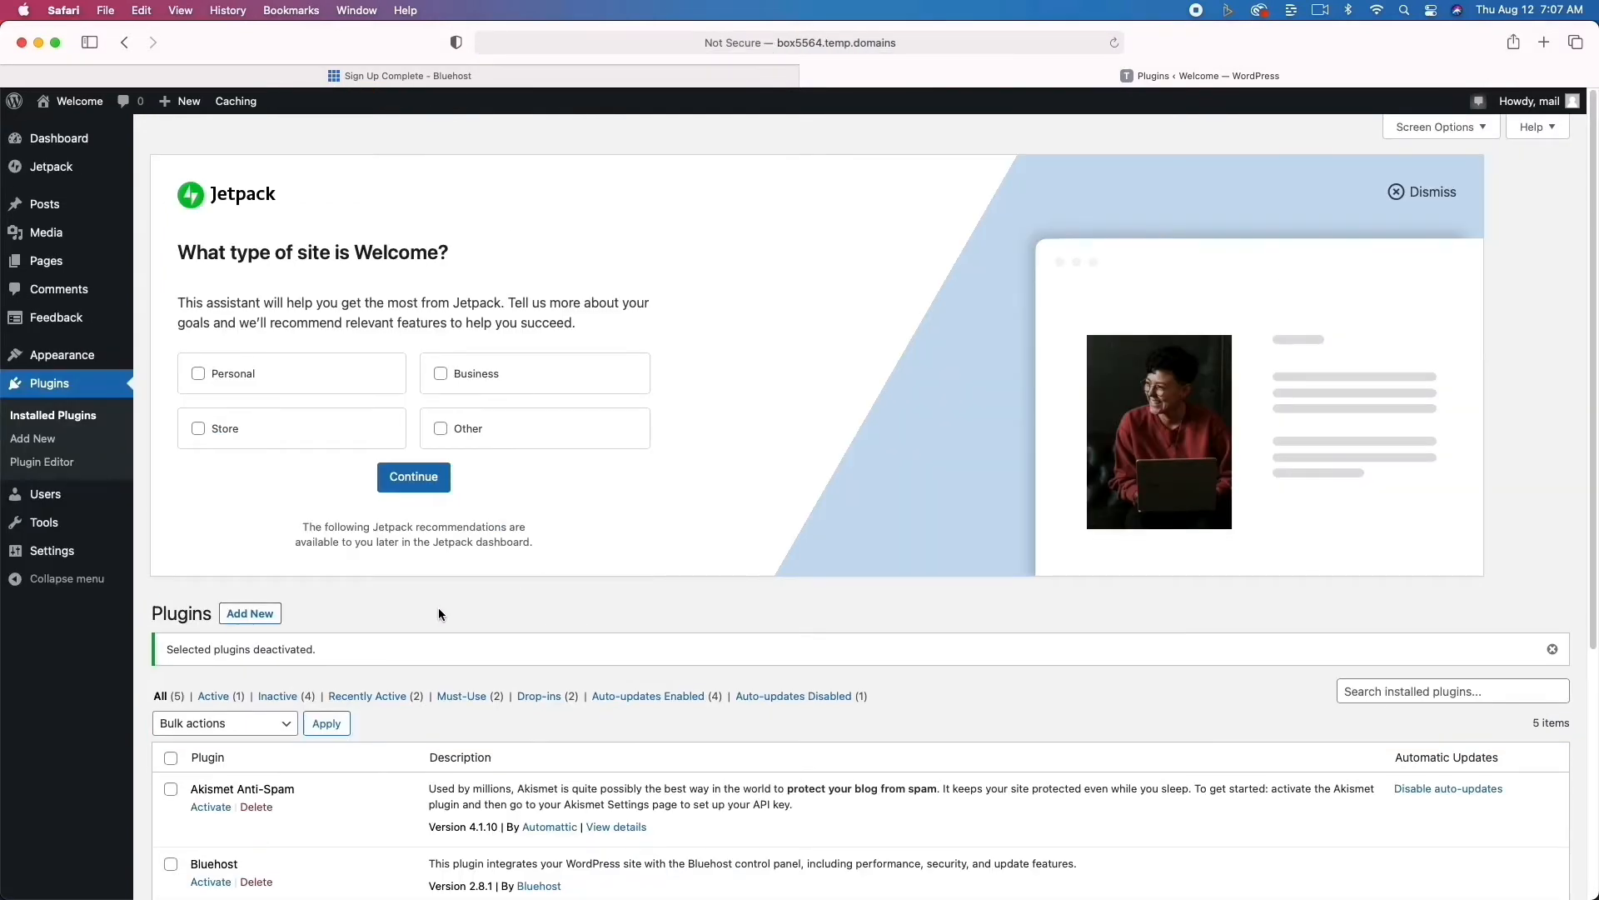
- Delete the inactive Akismet Anti-Spam, Bluehost, Creative Mail by Constant Contact and Hello Dolly plugins
{"action": "scroll", "coordinate": [438, 614], "scroll_direction": "down", "scroll_amount": 5}
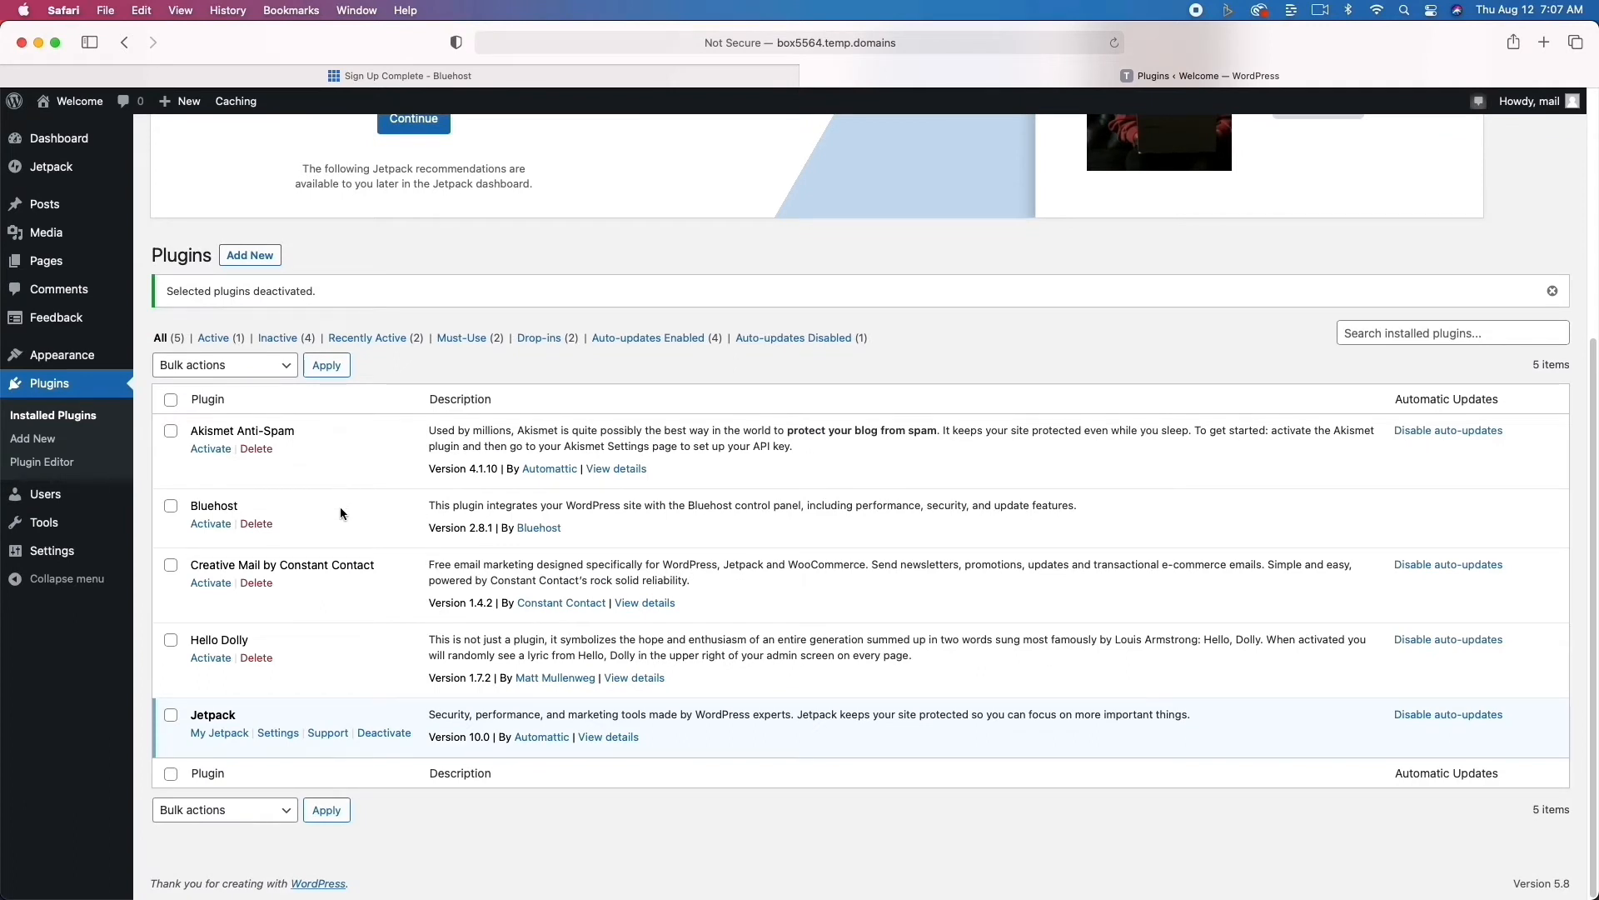
{"action": "left_click", "coordinate": [254, 449]}
{"action": "left_click", "coordinate": [955, 485]}
{"action": "left_click", "coordinate": [258, 523]}
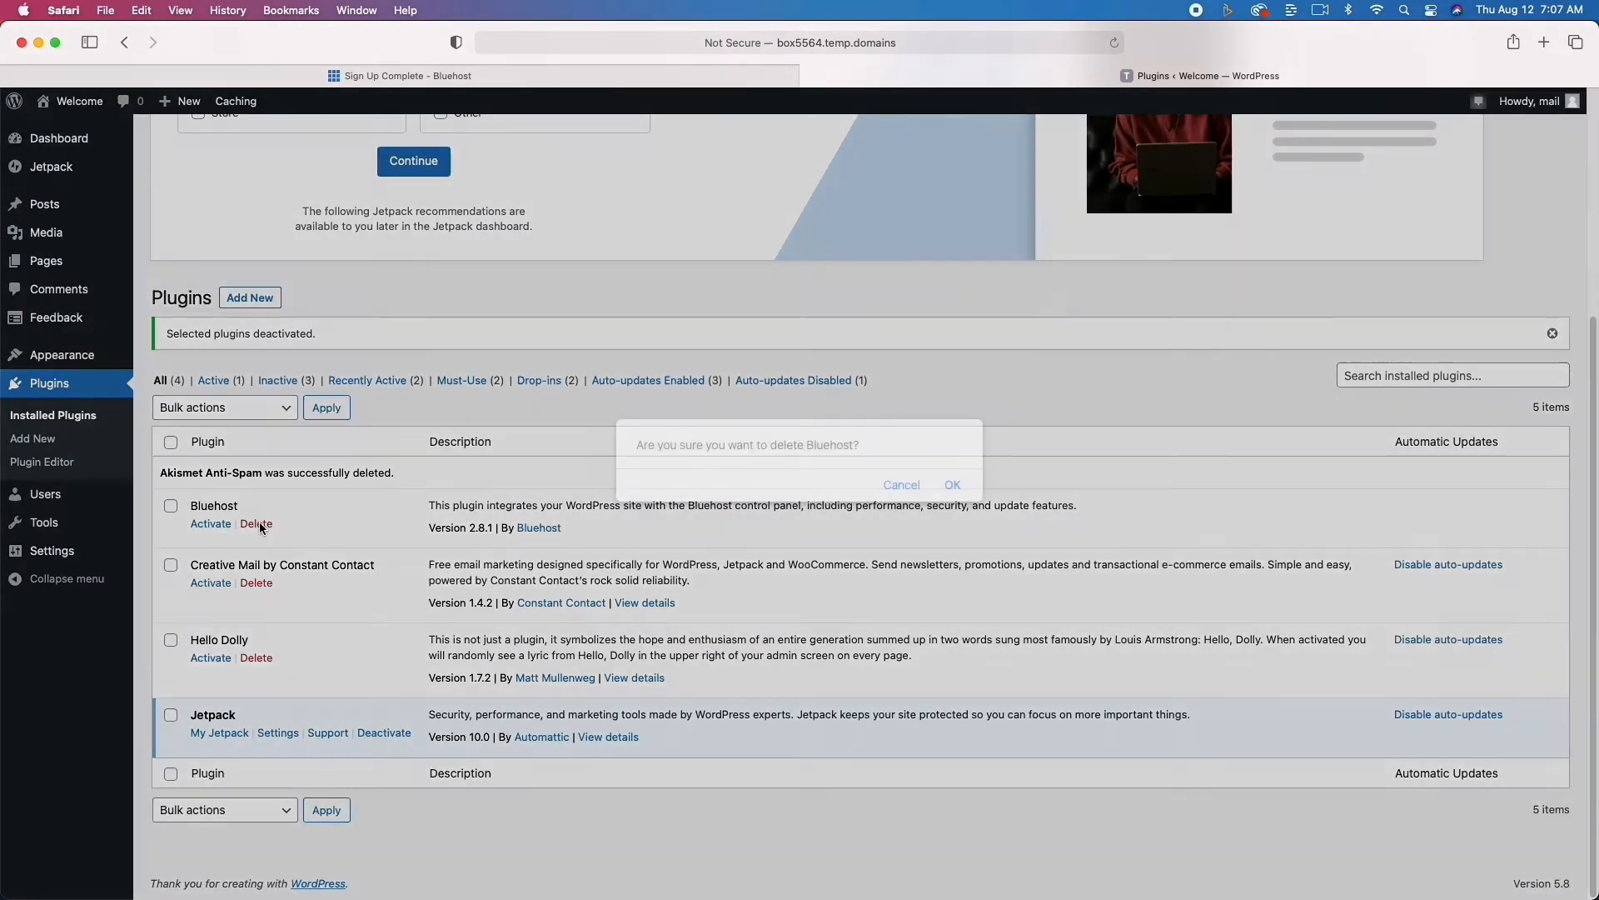
{"action": "left_click", "coordinate": [951, 486]}
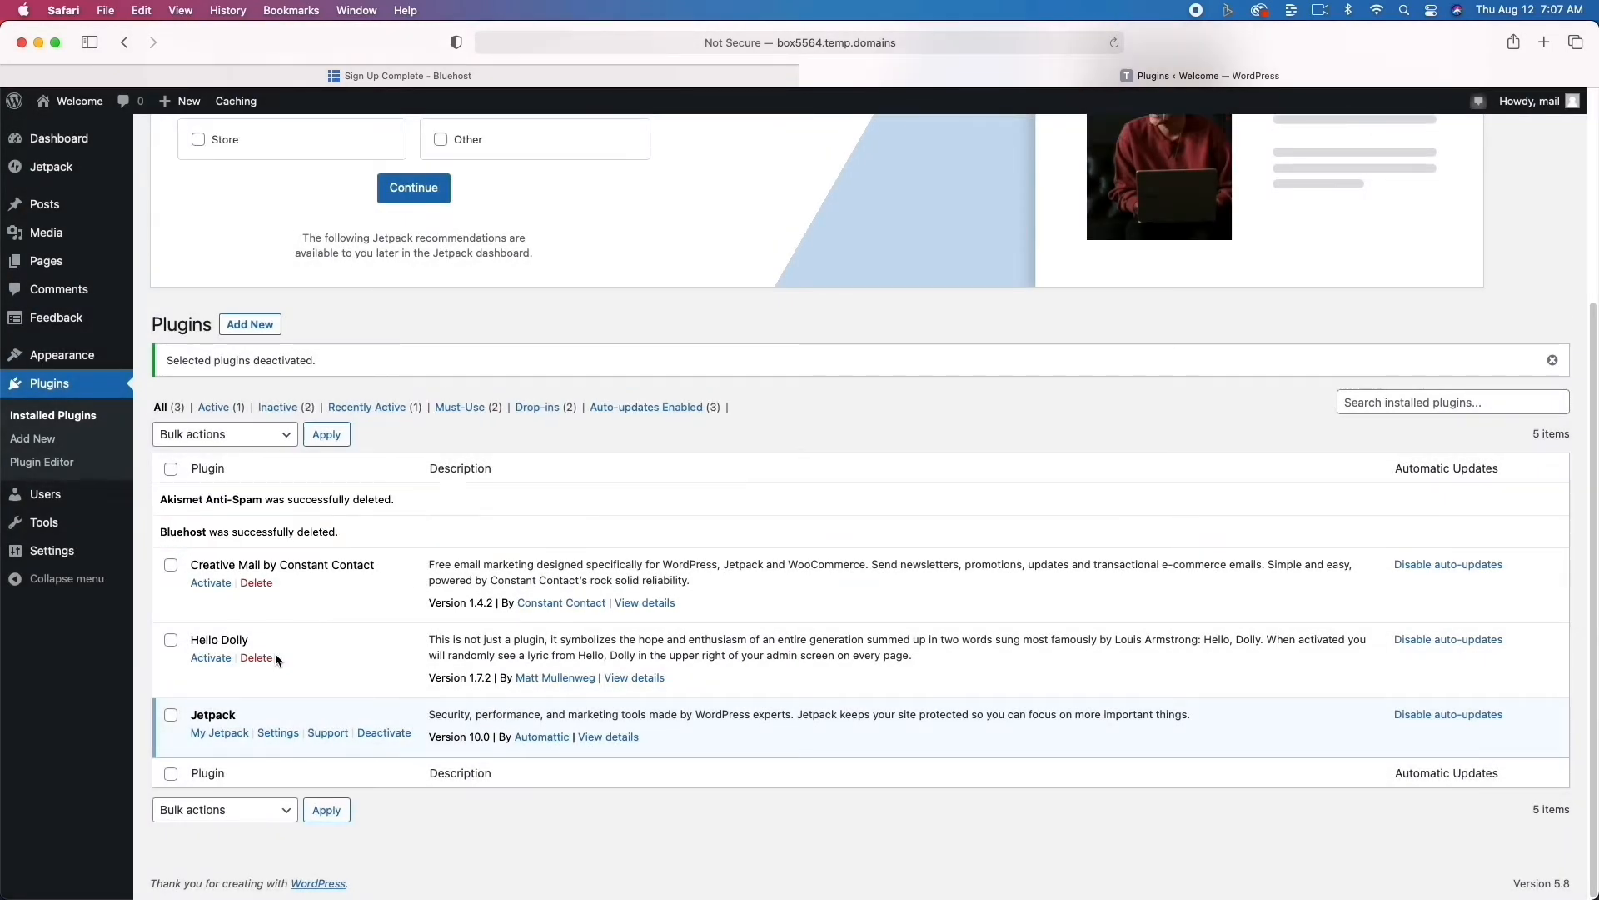
{"action": "left_click", "coordinate": [257, 582]}
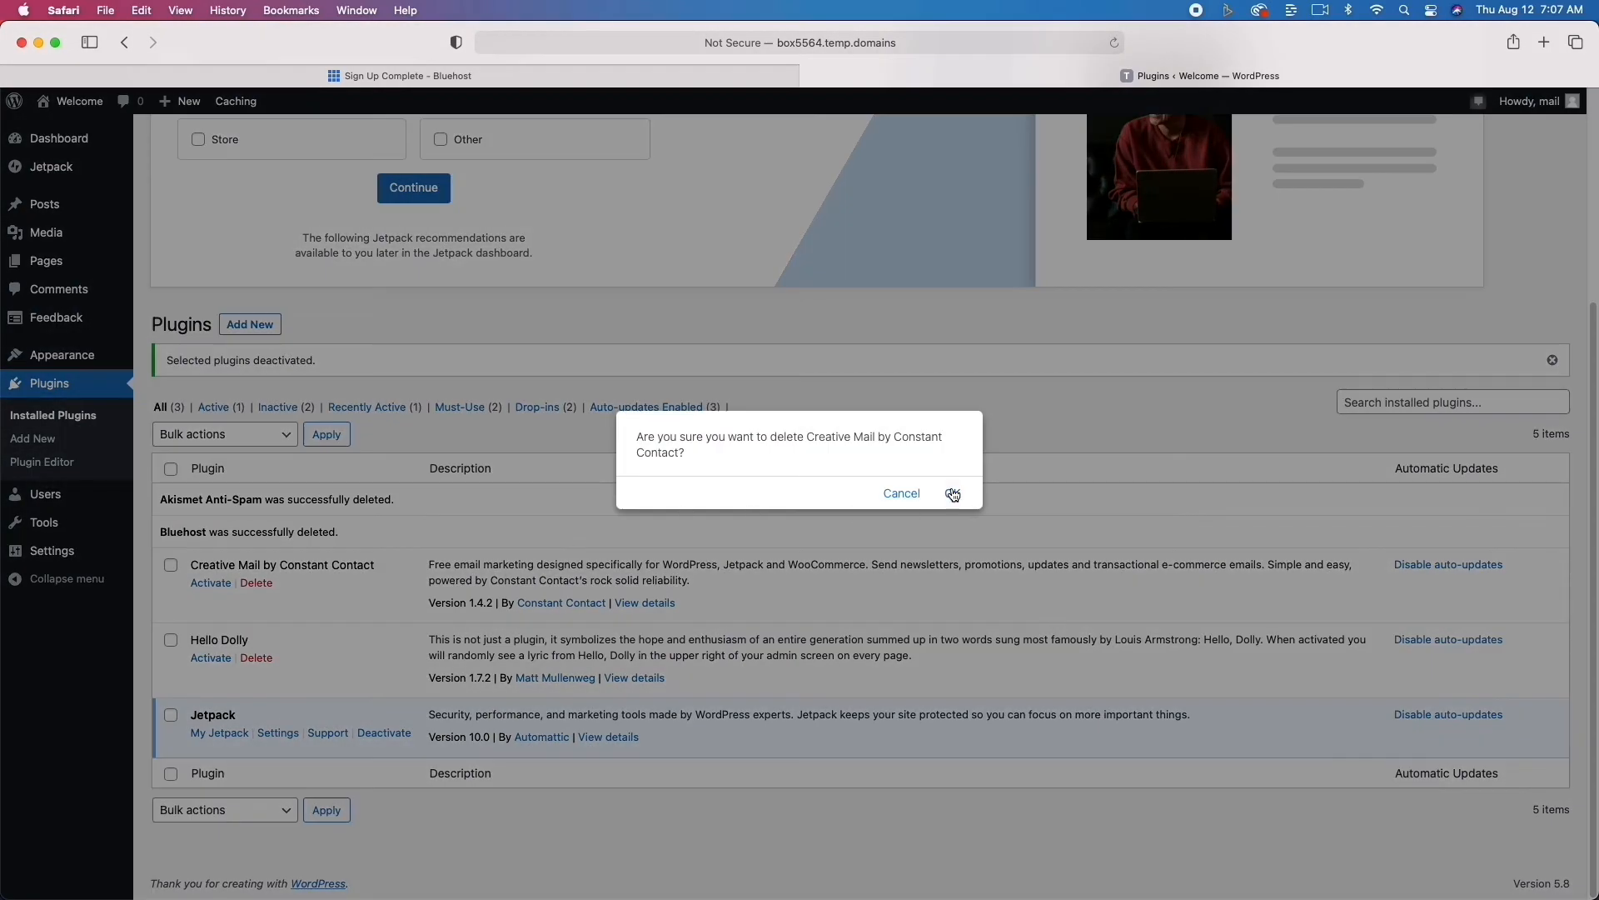
{"action": "left_click", "coordinate": [952, 493]}
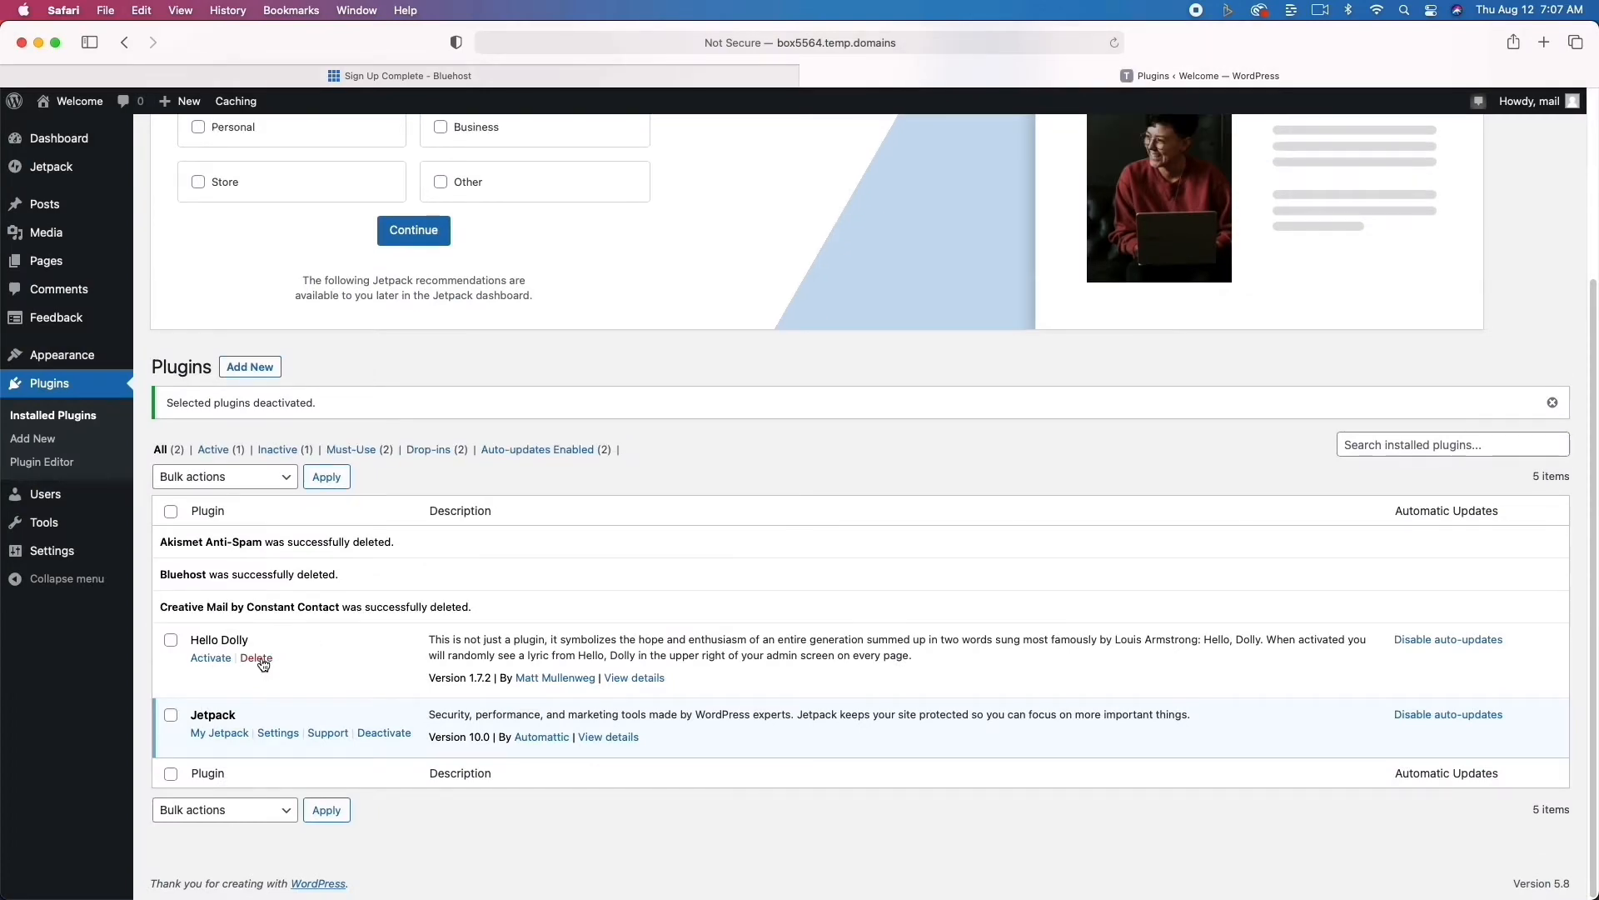
{"action": "left_click", "coordinate": [260, 659]}
{"action": "left_click", "coordinate": [952, 485]}
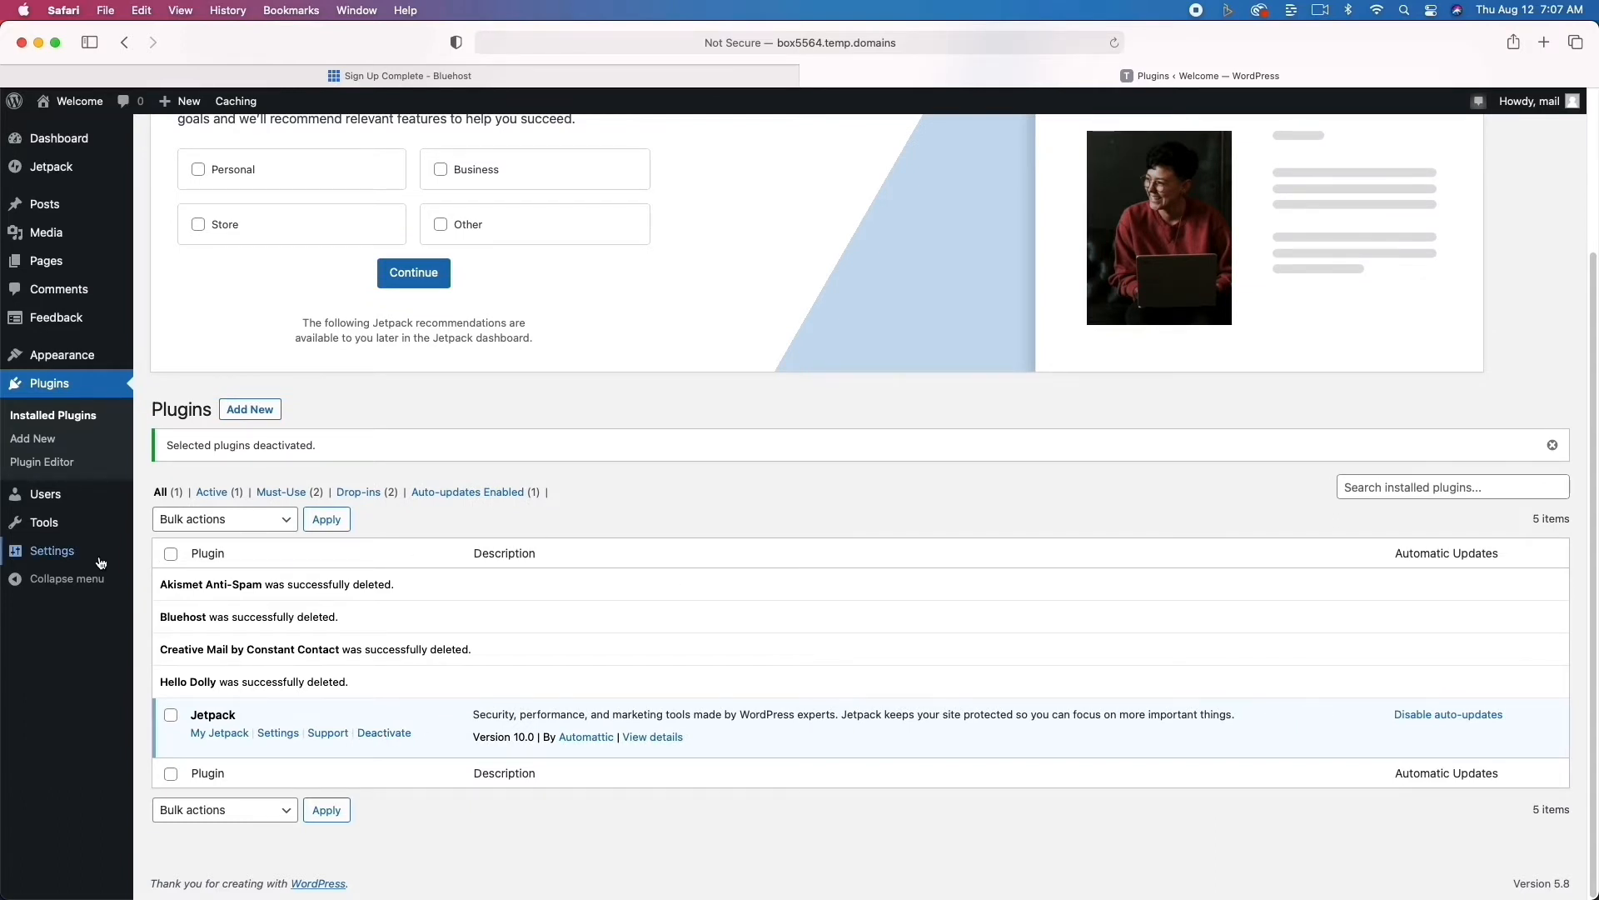
- Review the General Settings page from the site title through the timezone choices, date format and time format
{"action": "mouse_move", "coordinate": [67, 557]}
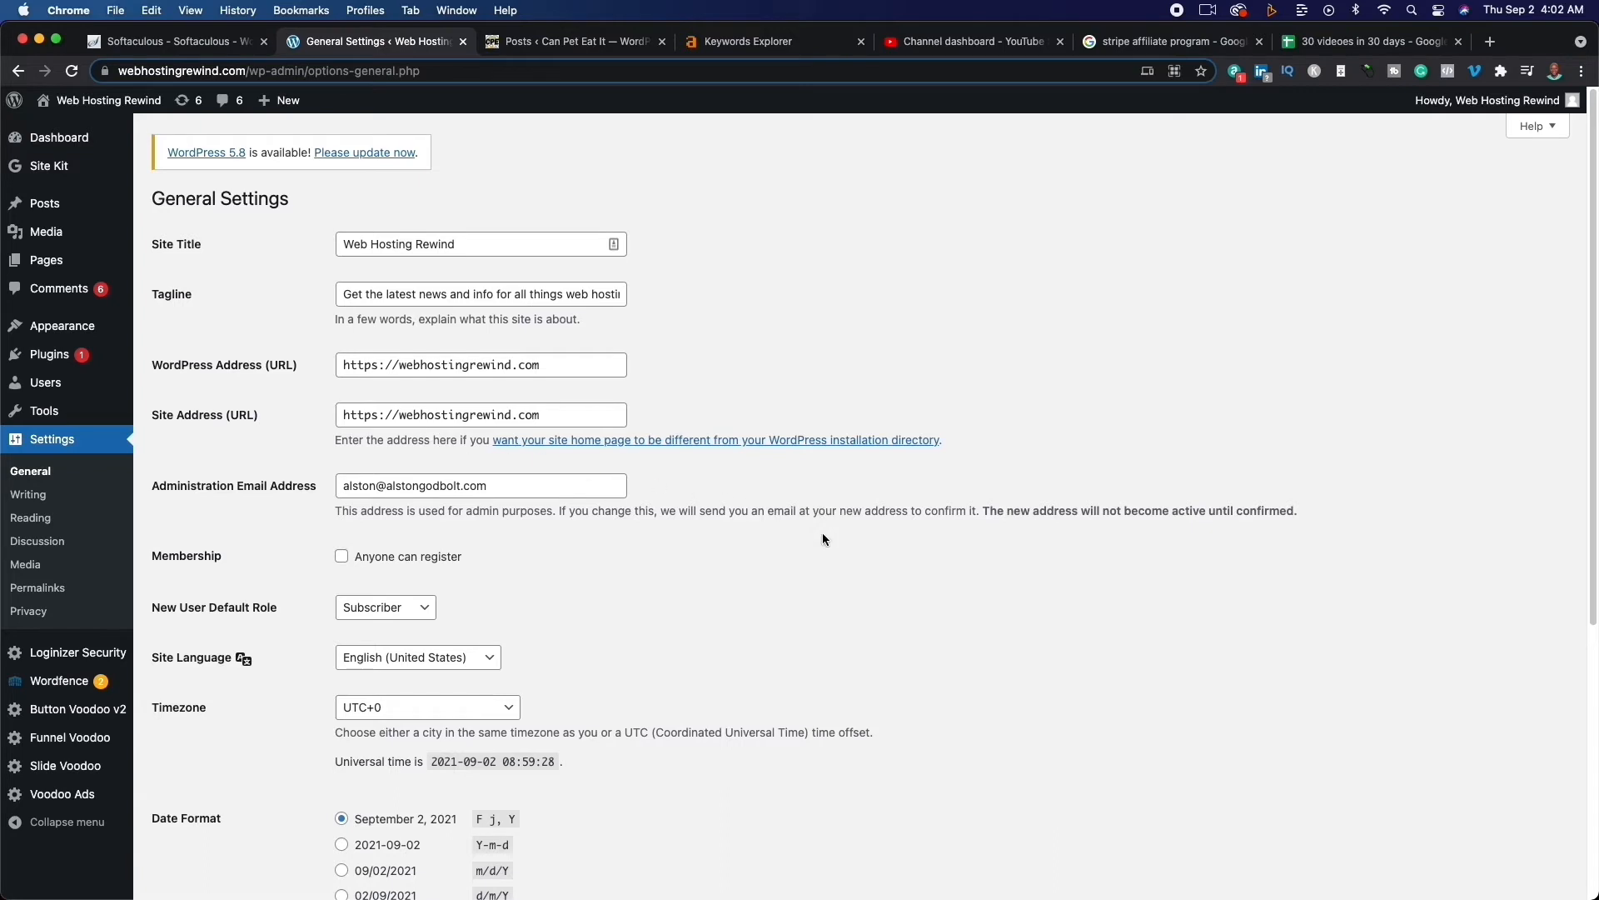
{"action": "scroll", "coordinate": [821, 533], "scroll_direction": "down", "scroll_amount": 3}
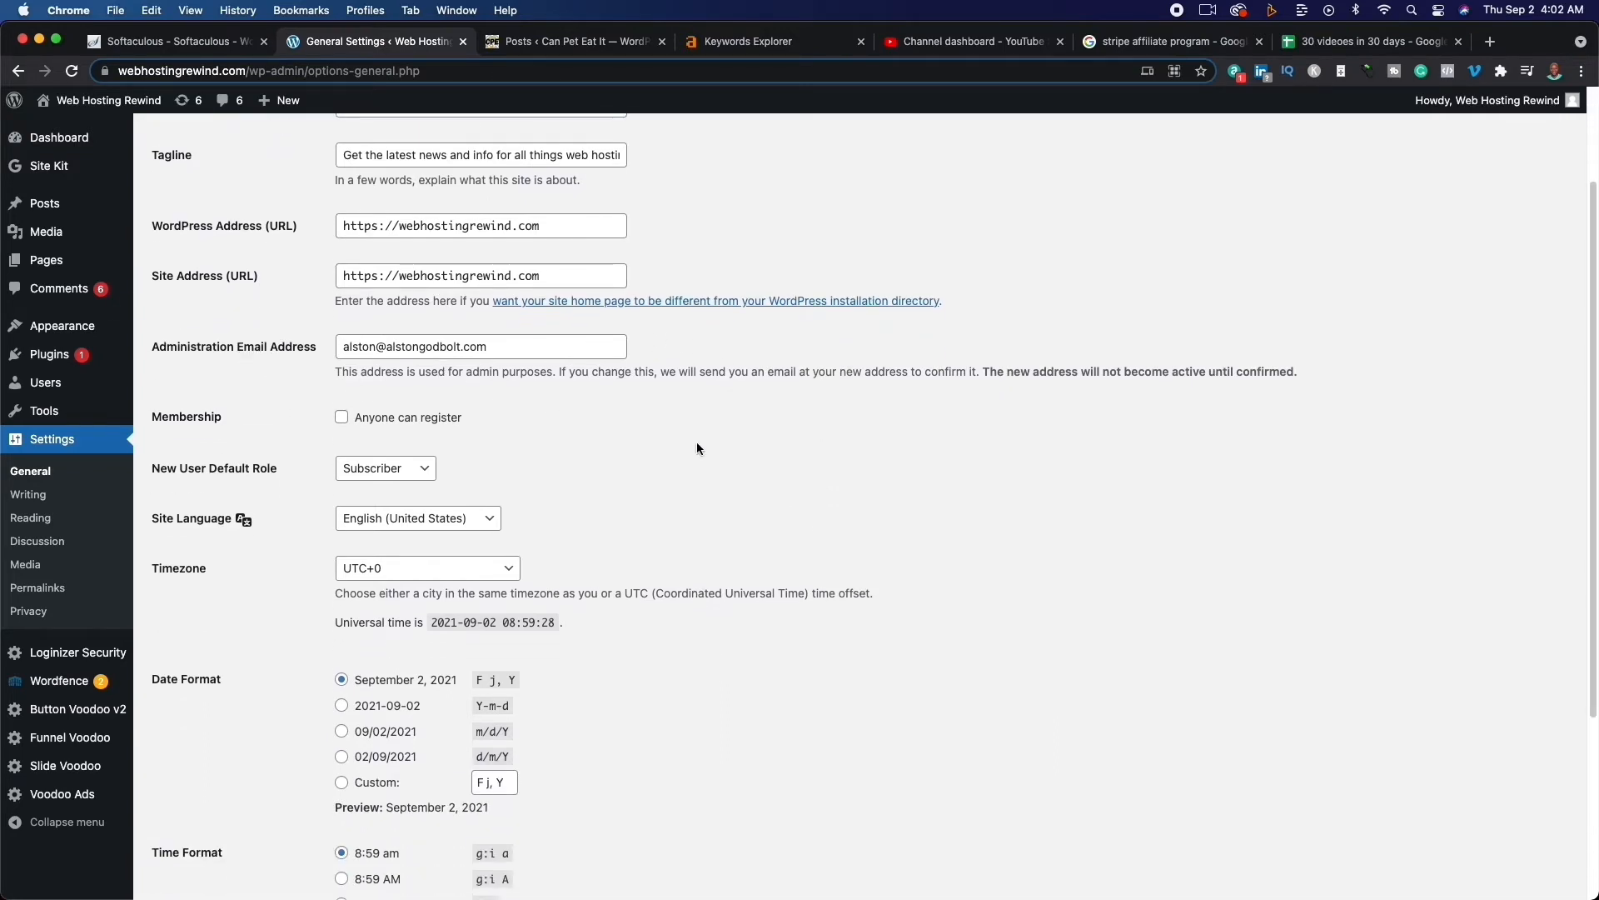
{"action": "scroll", "coordinate": [718, 446], "scroll_direction": "down", "scroll_amount": 2}
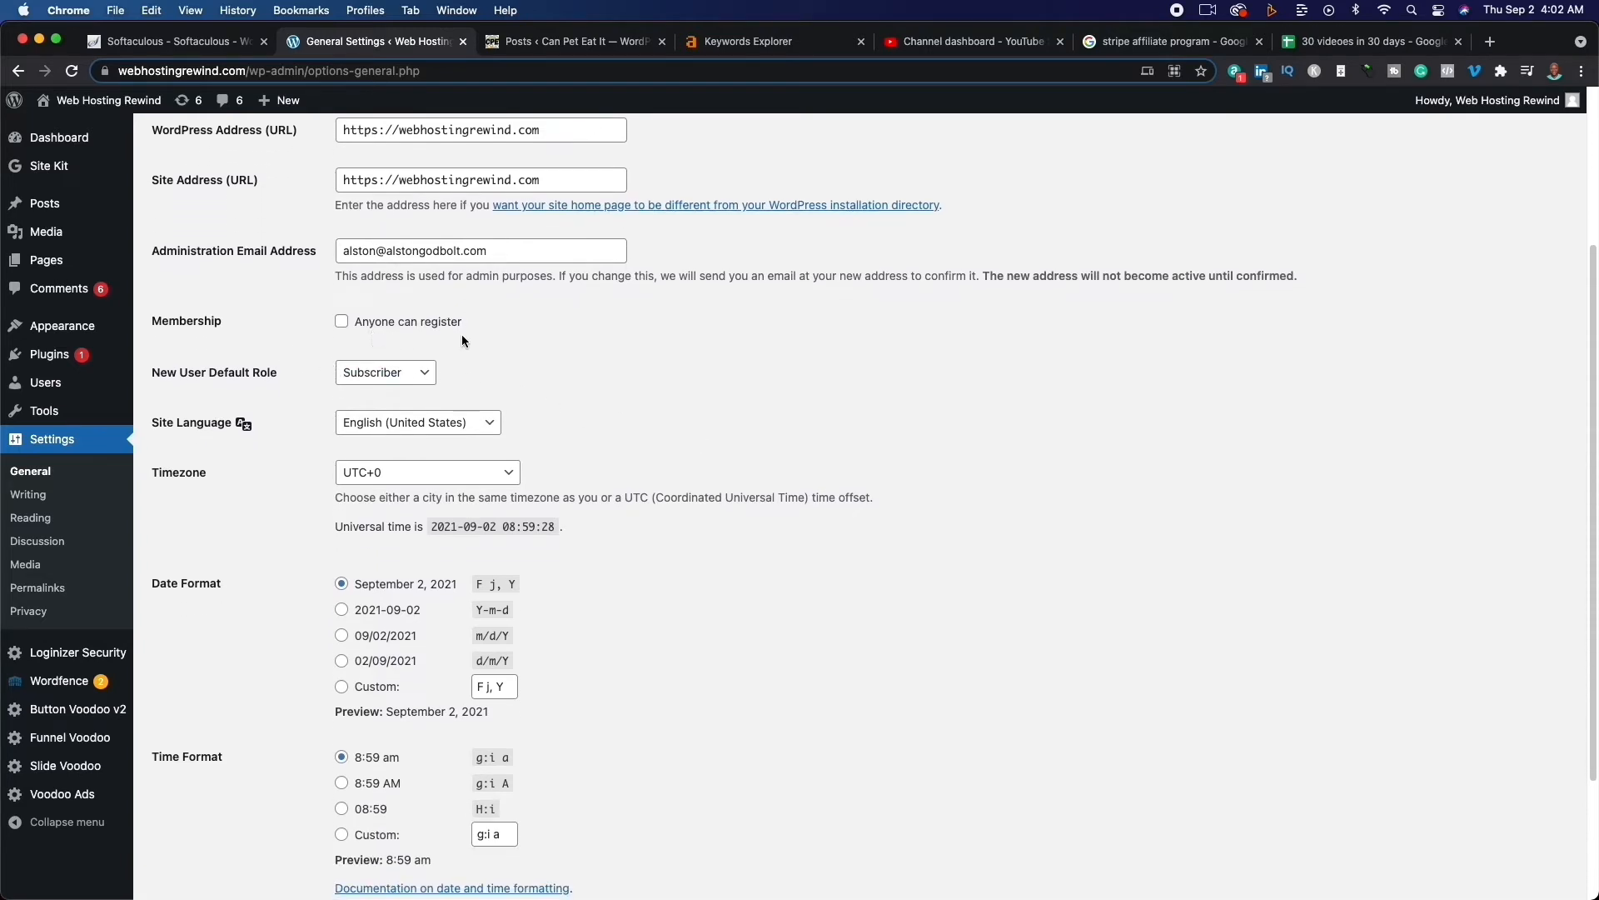
{"action": "scroll", "coordinate": [625, 412], "scroll_direction": "down", "scroll_amount": 2}
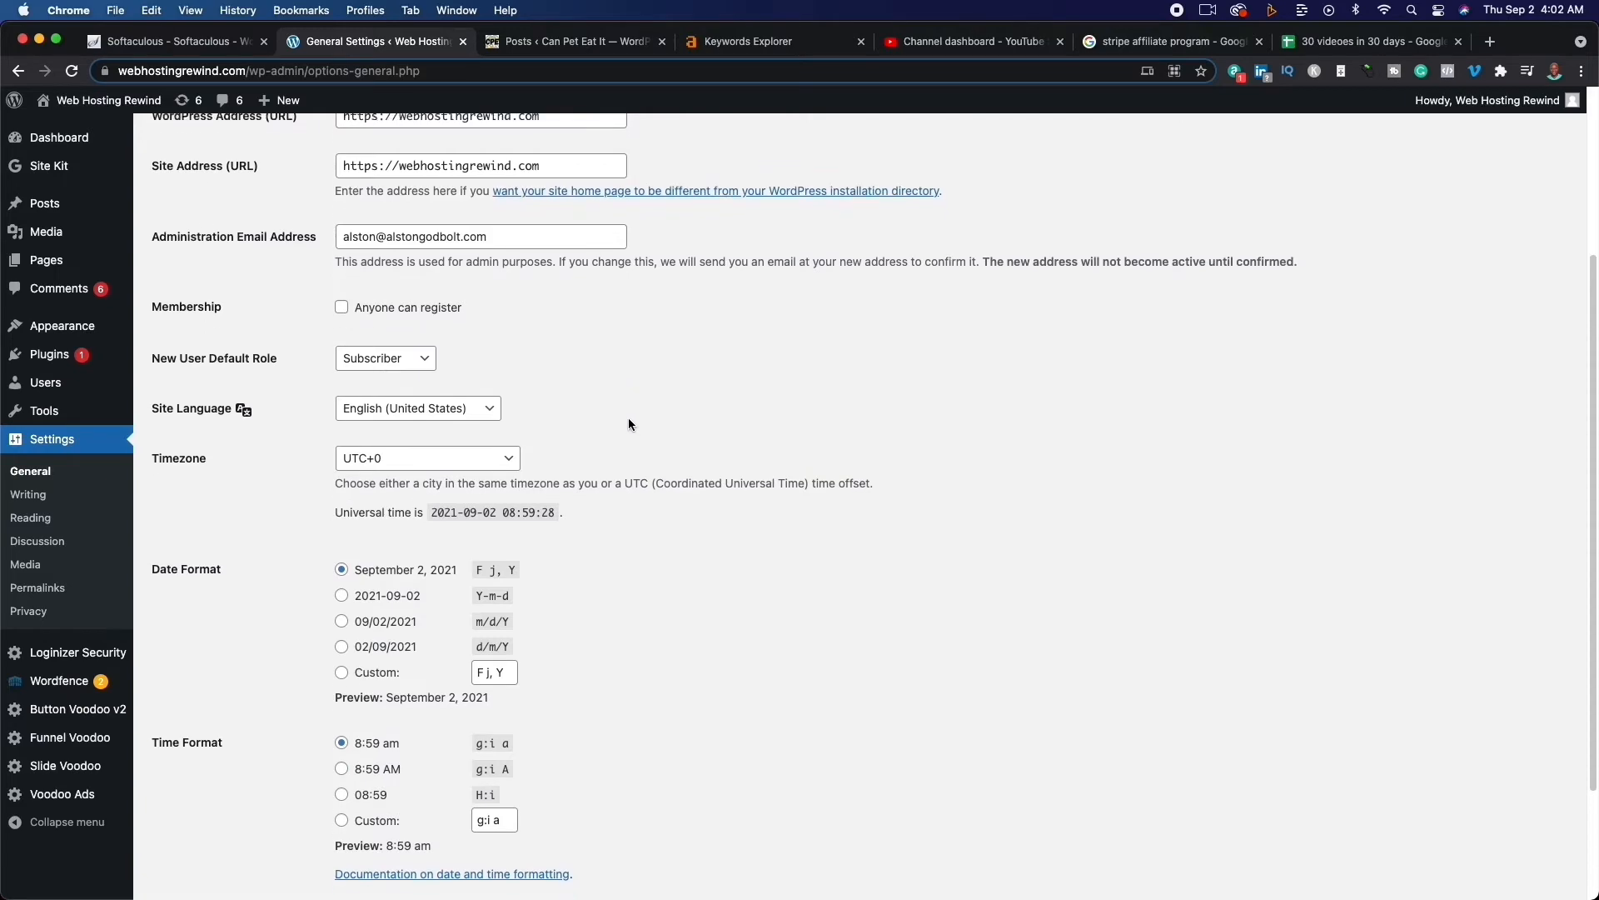
{"action": "left_click", "coordinate": [424, 403]}
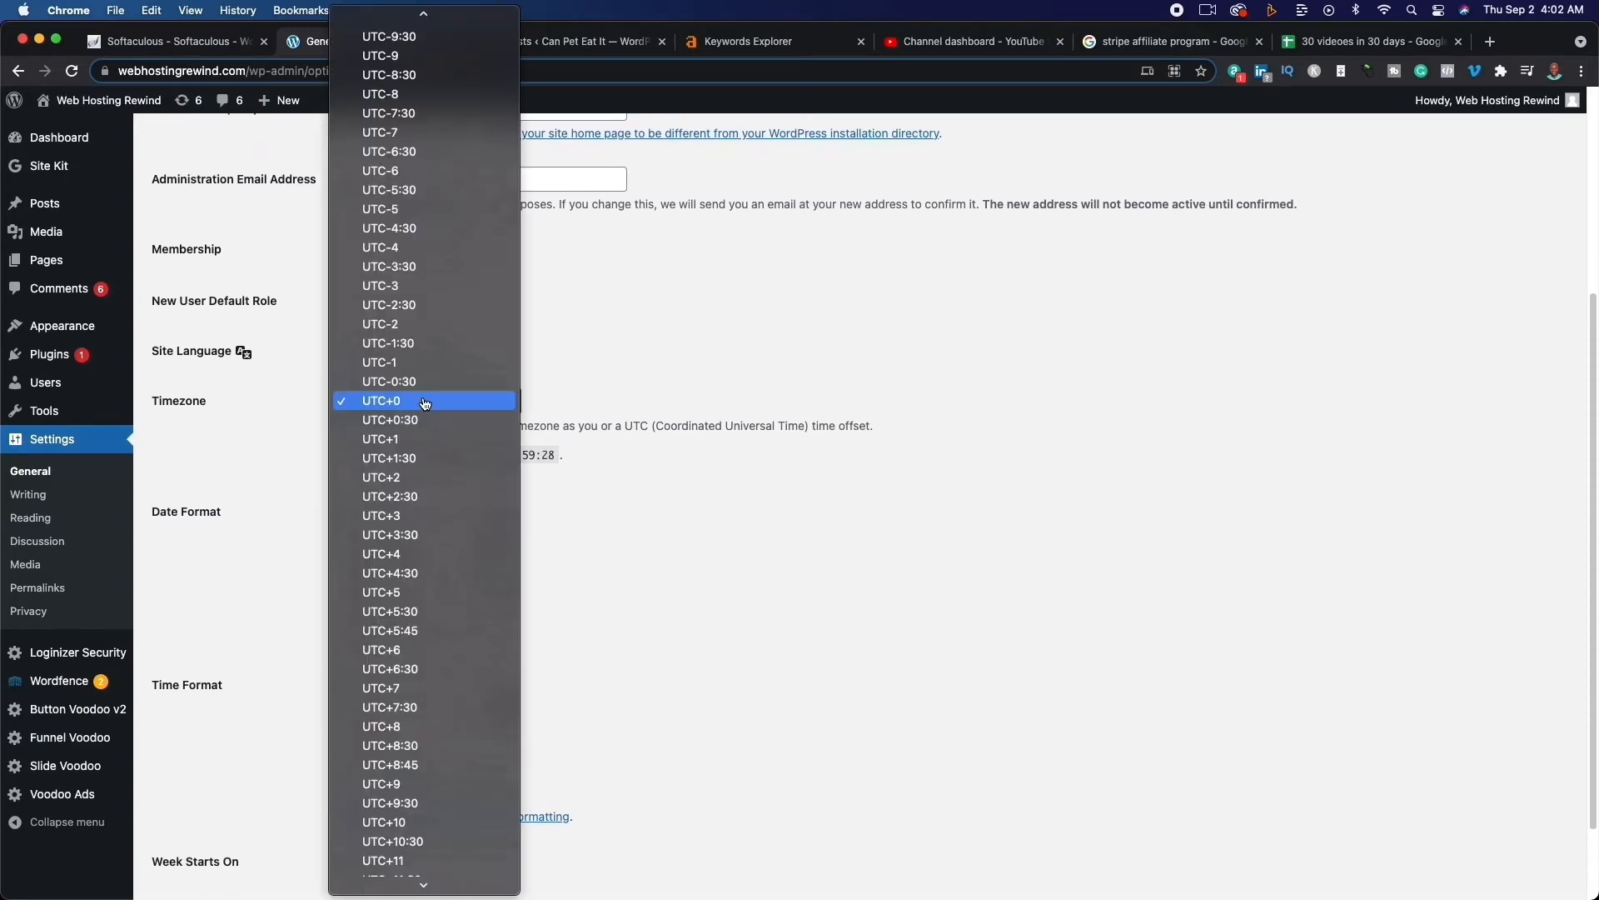
{"action": "scroll", "coordinate": [473, 517], "scroll_direction": "up", "scroll_amount": 20}
{"action": "scroll", "coordinate": [466, 512], "scroll_direction": "down", "scroll_amount": 5}
{"action": "left_click", "coordinate": [775, 558]}
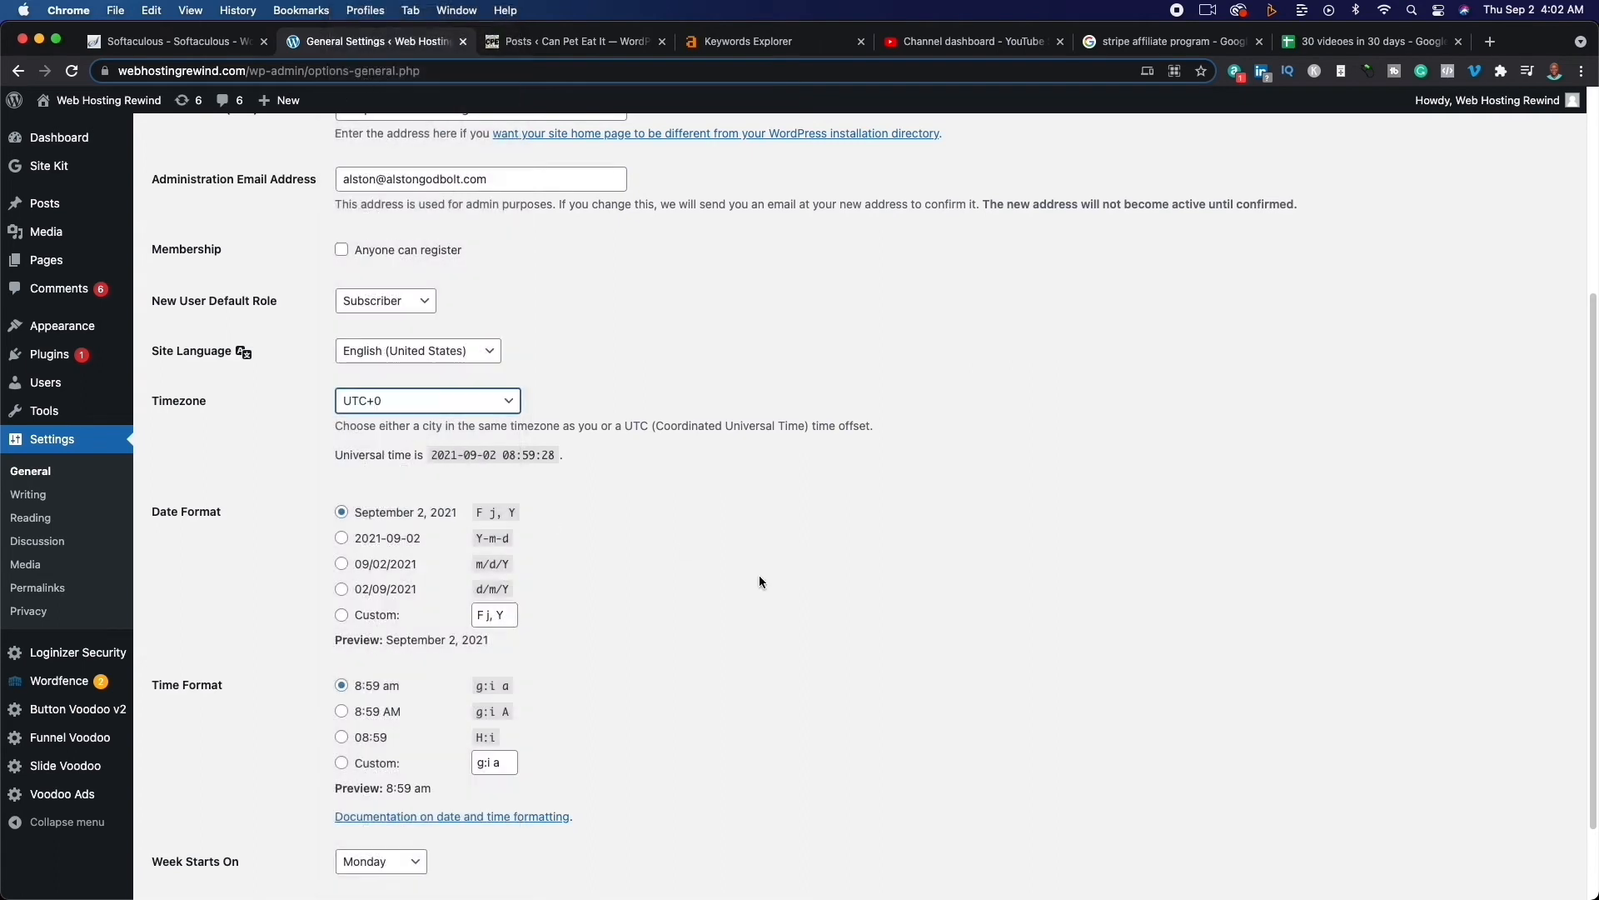
{"action": "scroll", "coordinate": [758, 574], "scroll_direction": "down", "scroll_amount": 3}
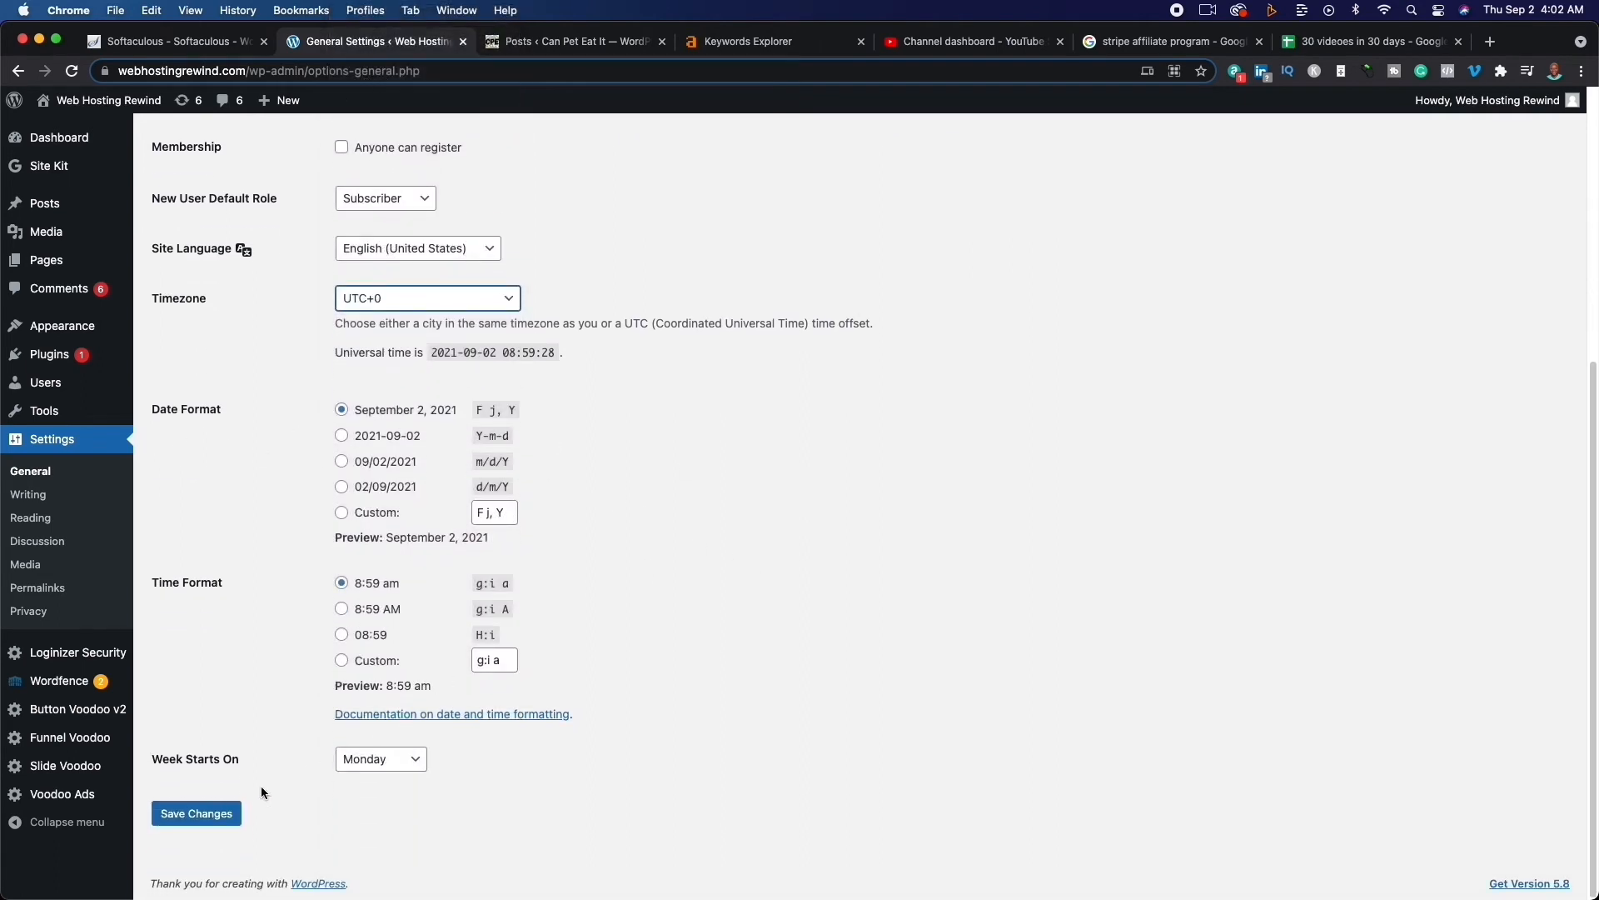
- Look over the Writing Settings and the Reading Settings, highlighting the search engine visibility option
{"action": "left_click", "coordinate": [49, 503]}
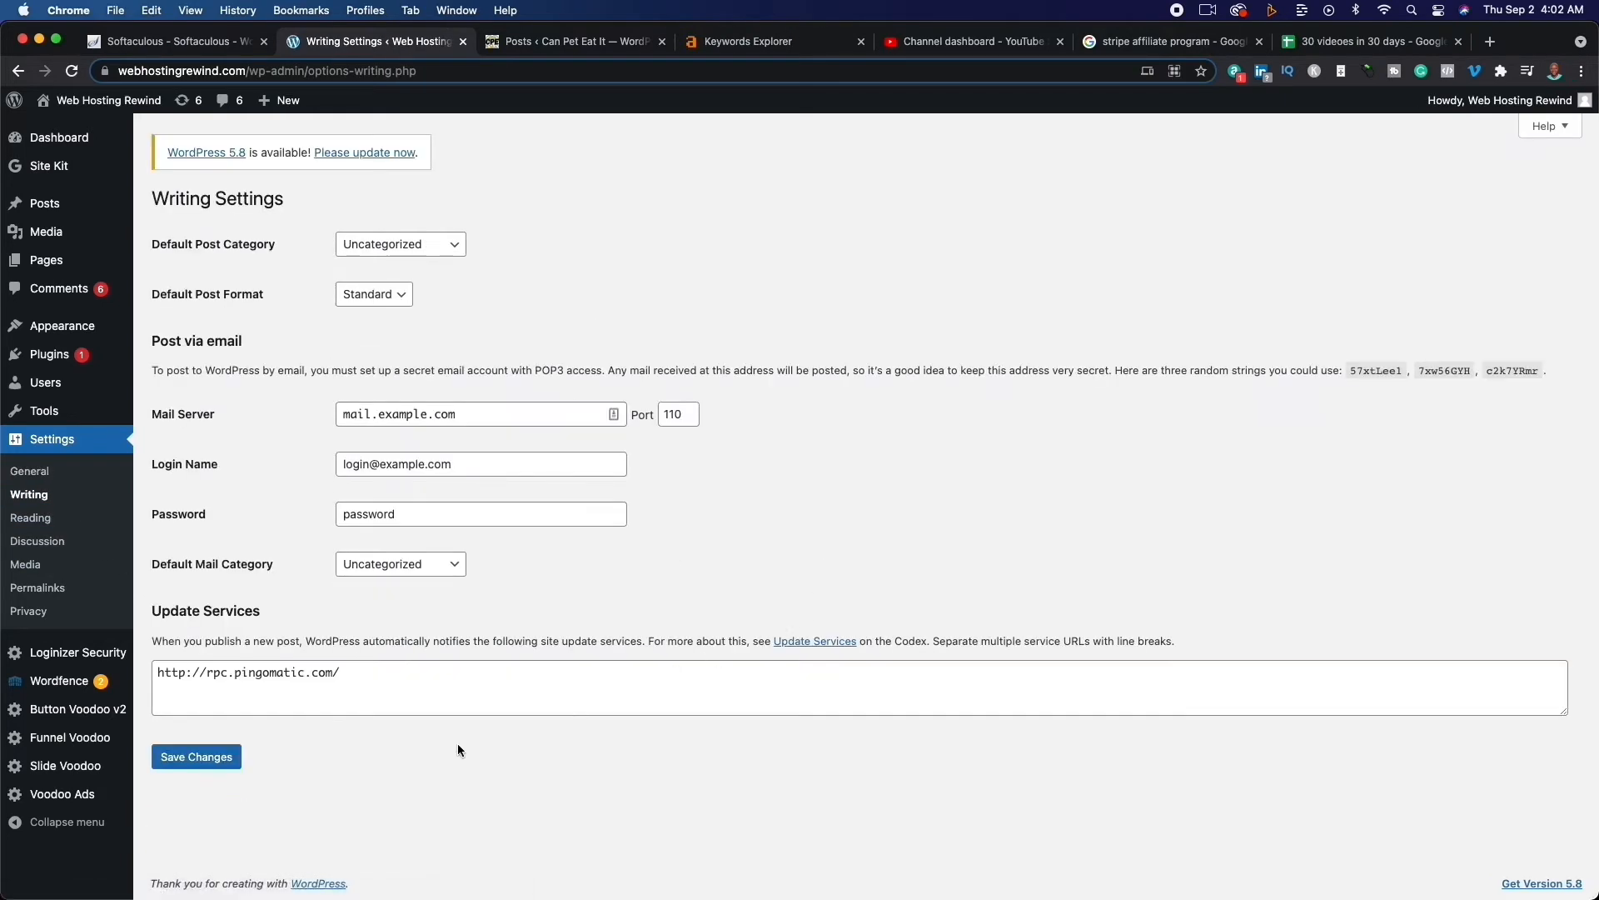
{"action": "left_click", "coordinate": [23, 520]}
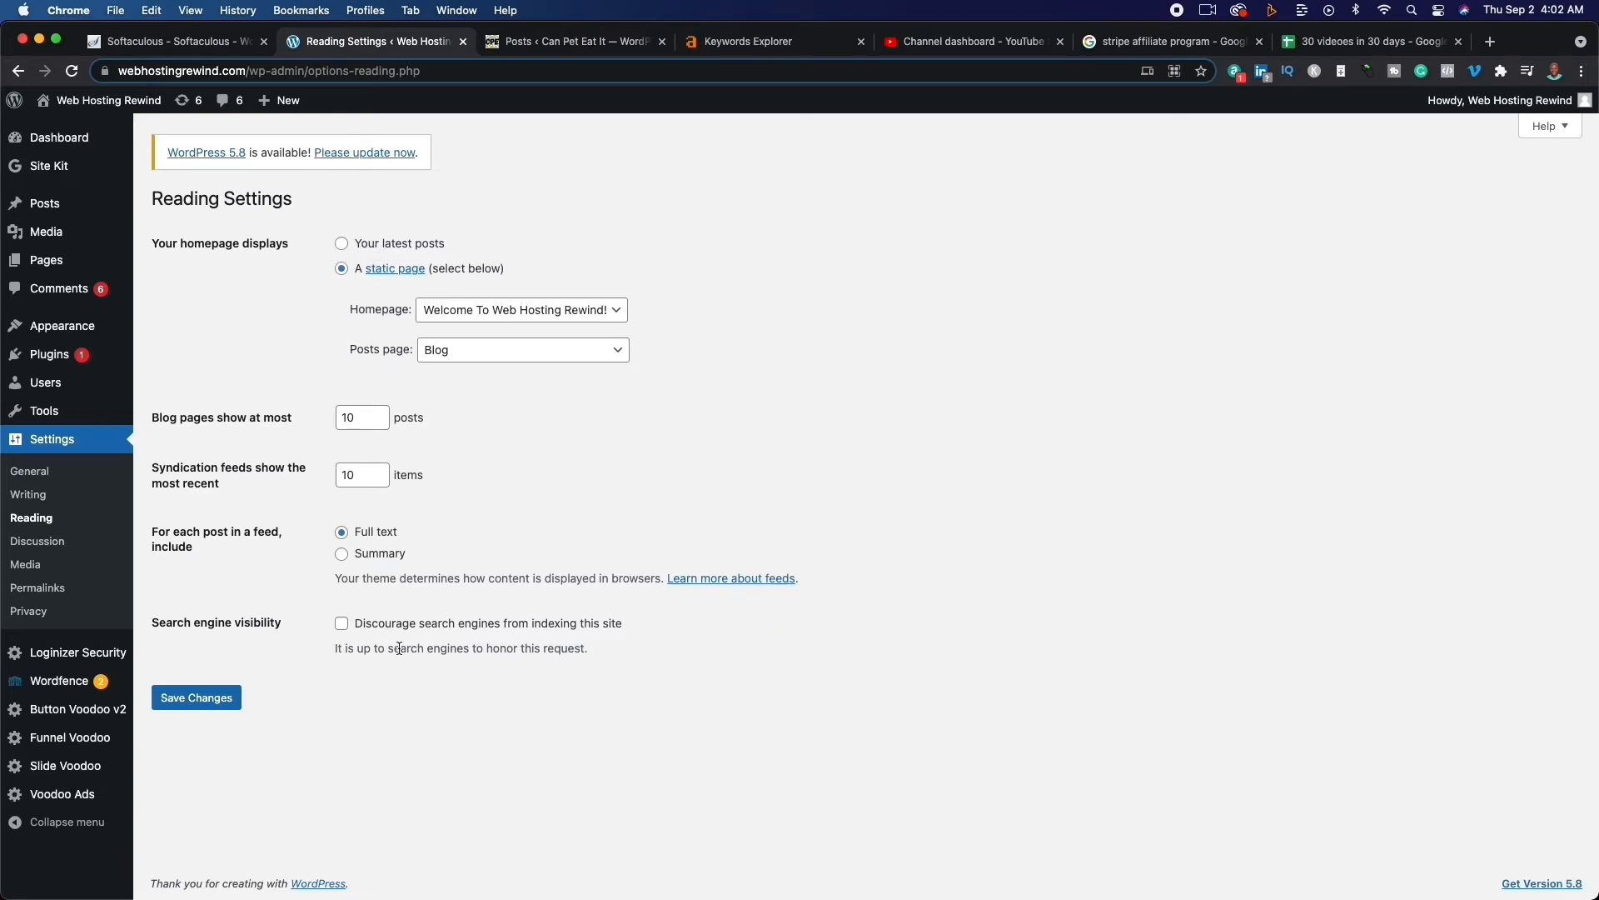
{"action": "left_click_drag", "start_coordinate": [154, 624], "coordinate": [284, 623]}
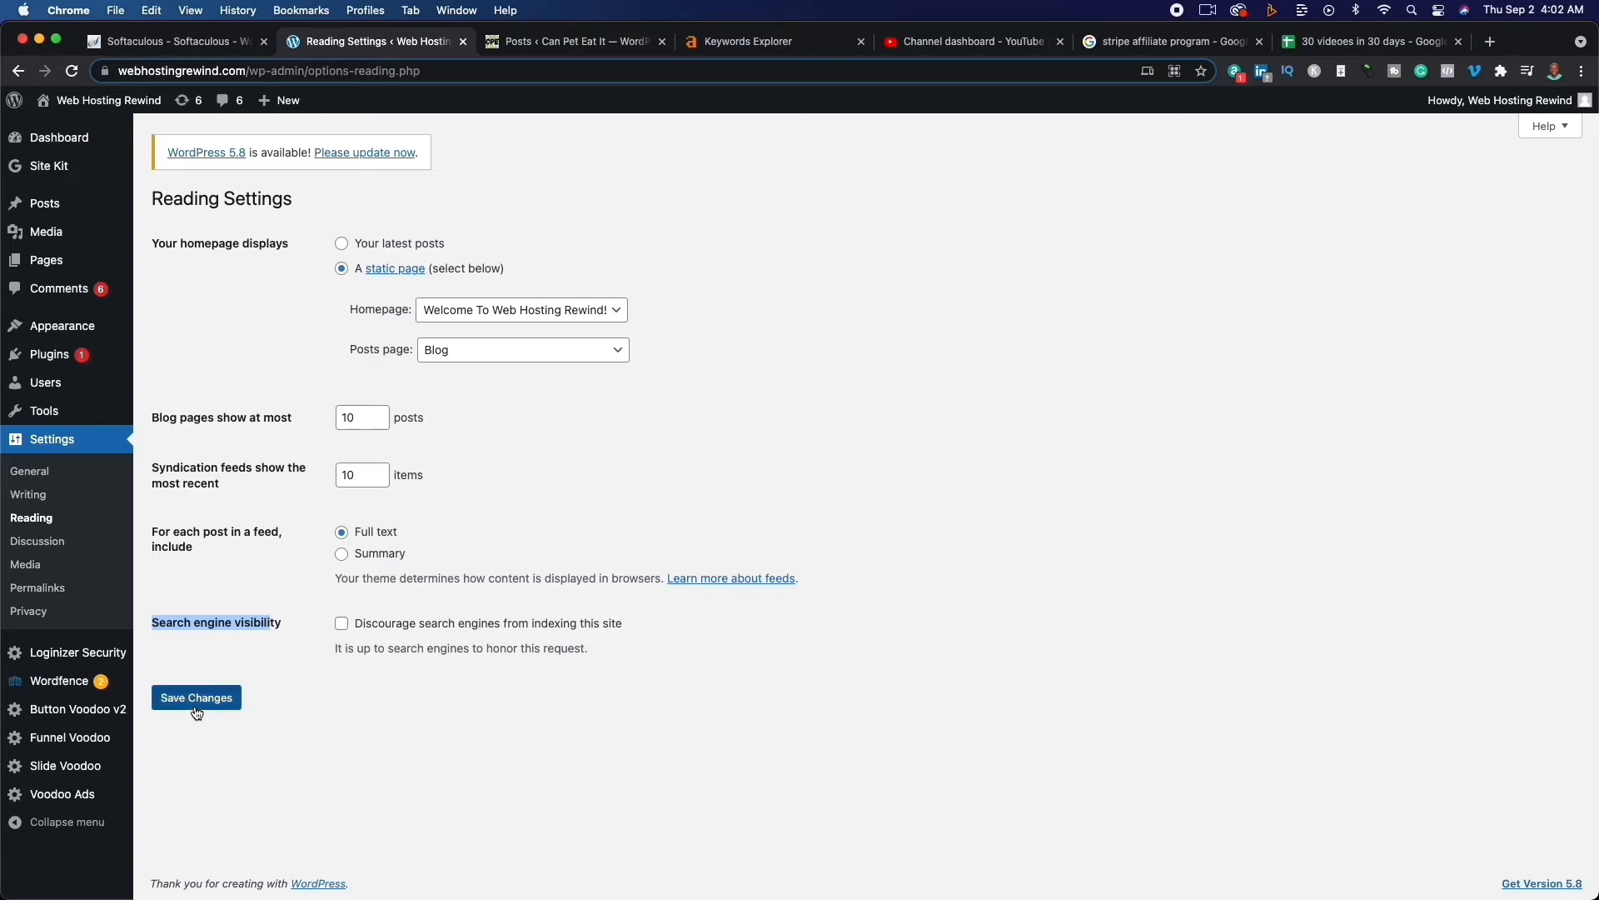
- Look through the full Discussion Settings page and view the image sizes in the Media Settings
{"action": "left_click", "coordinate": [25, 542]}
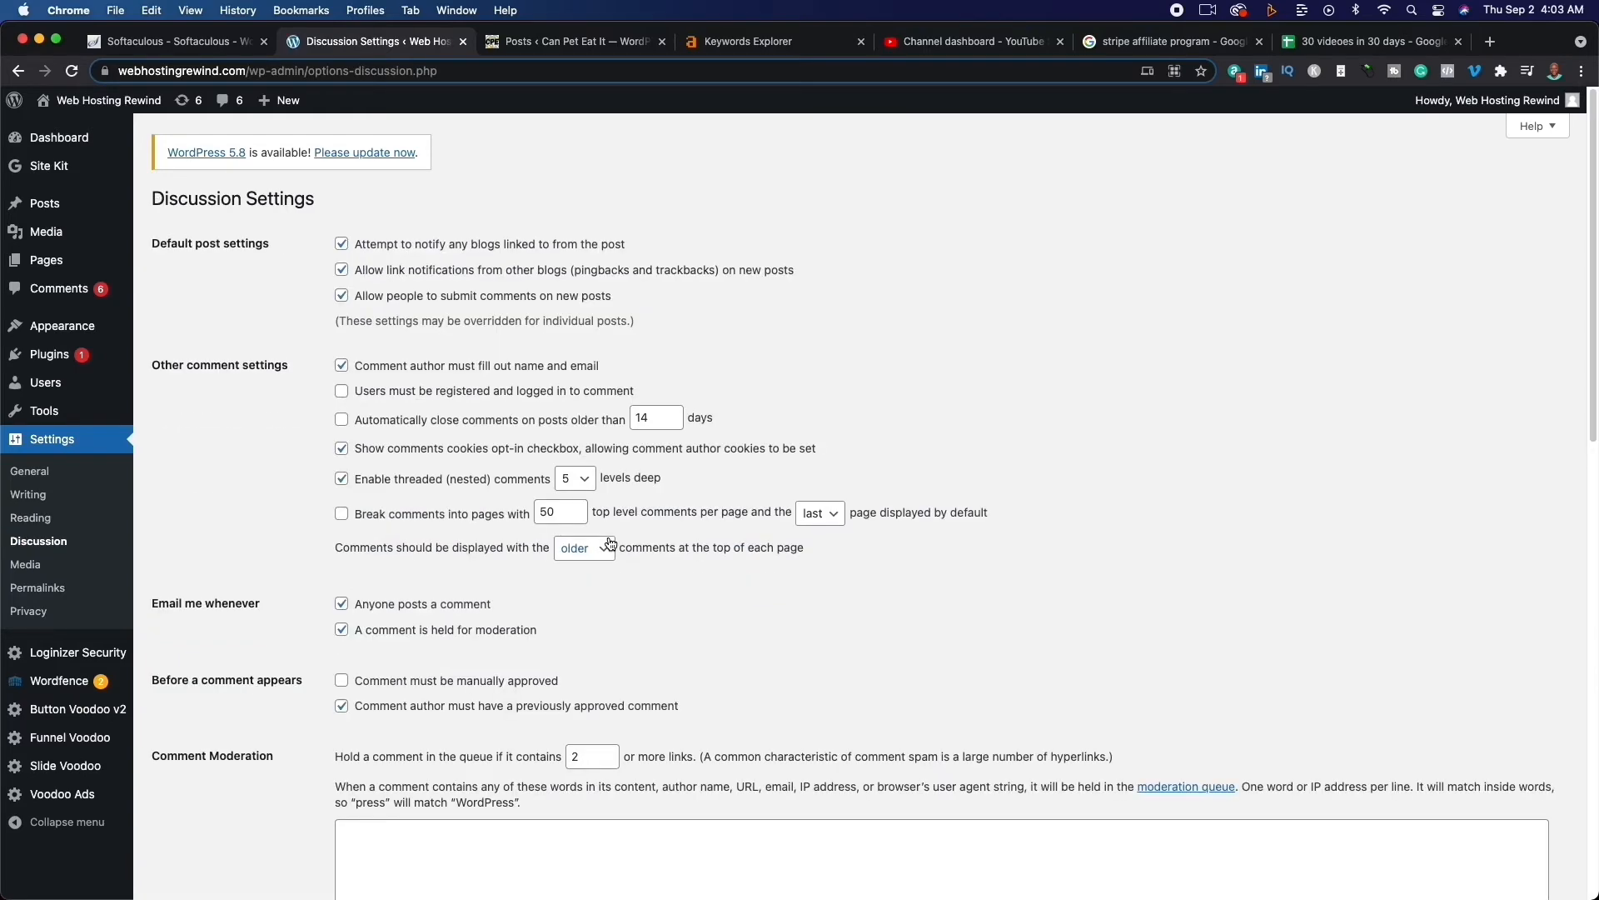
{"action": "scroll", "coordinate": [618, 663], "scroll_direction": "down", "scroll_amount": 10}
{"action": "scroll", "coordinate": [618, 666], "scroll_direction": "up", "scroll_amount": 10}
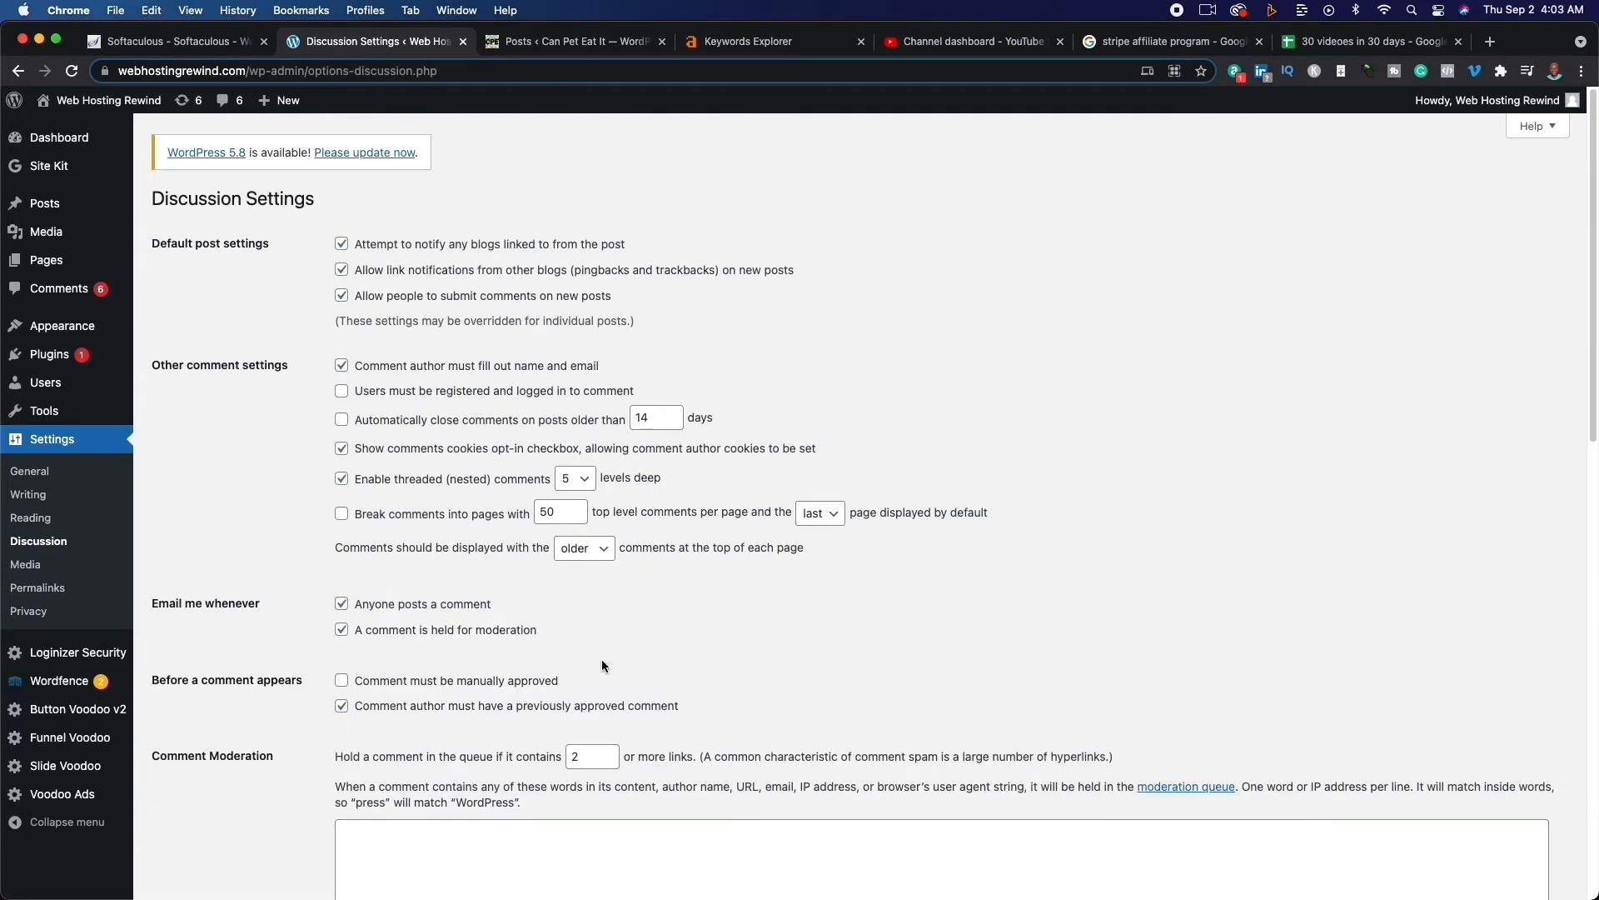
{"action": "left_click", "coordinate": [25, 564]}
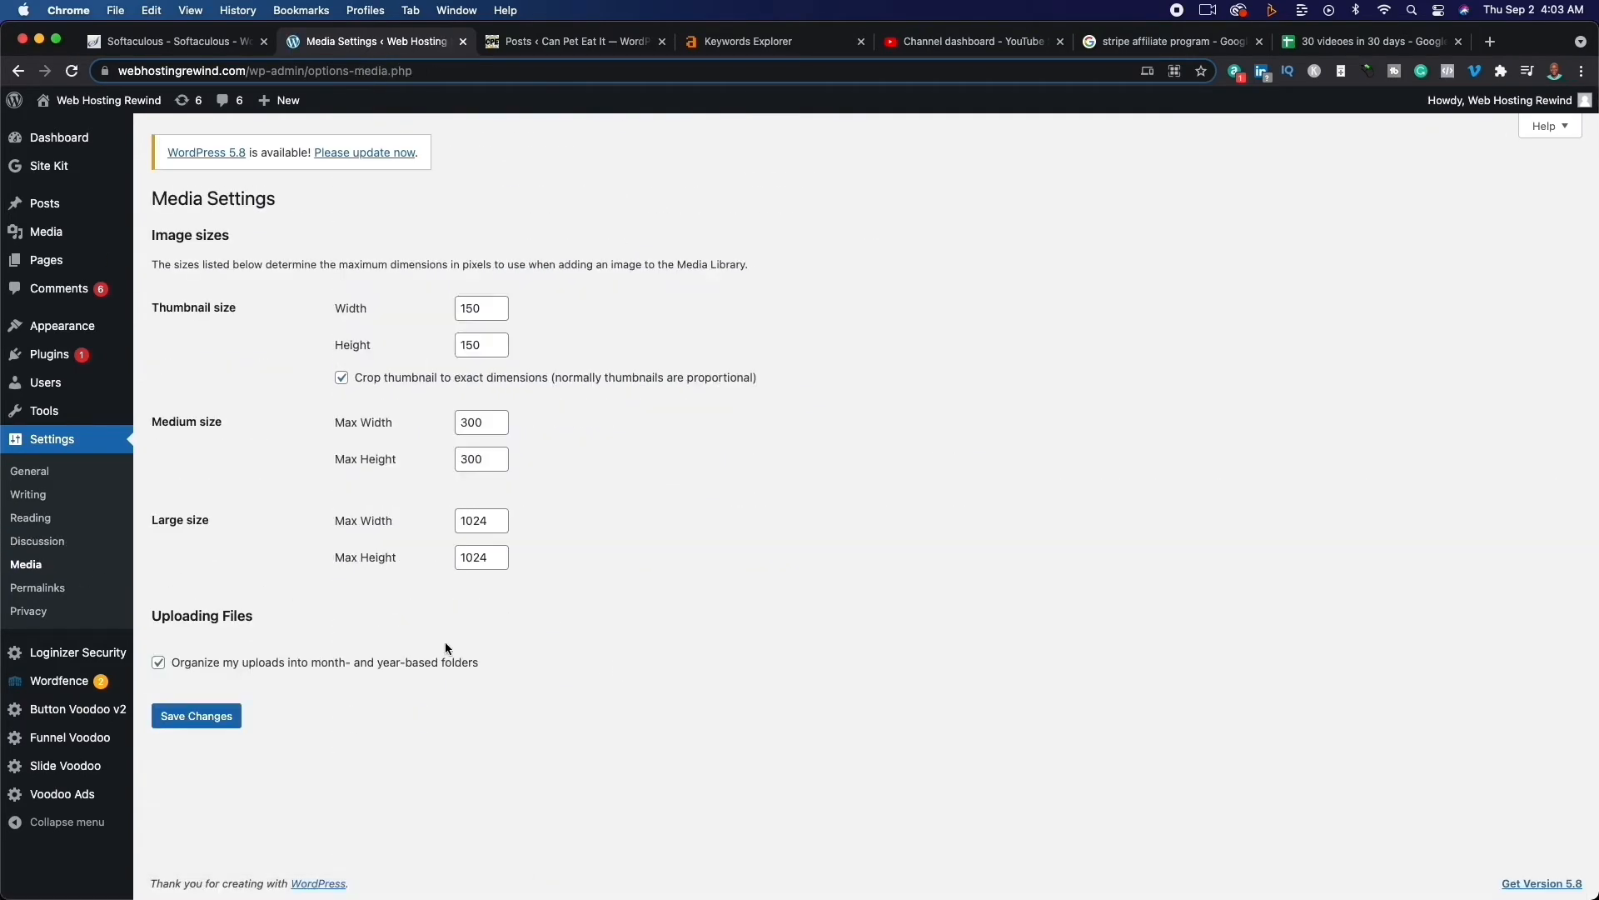
- Review the Permalink Settings, highlighting the sample-post part of the Post name structure
{"action": "left_click", "coordinate": [39, 589]}
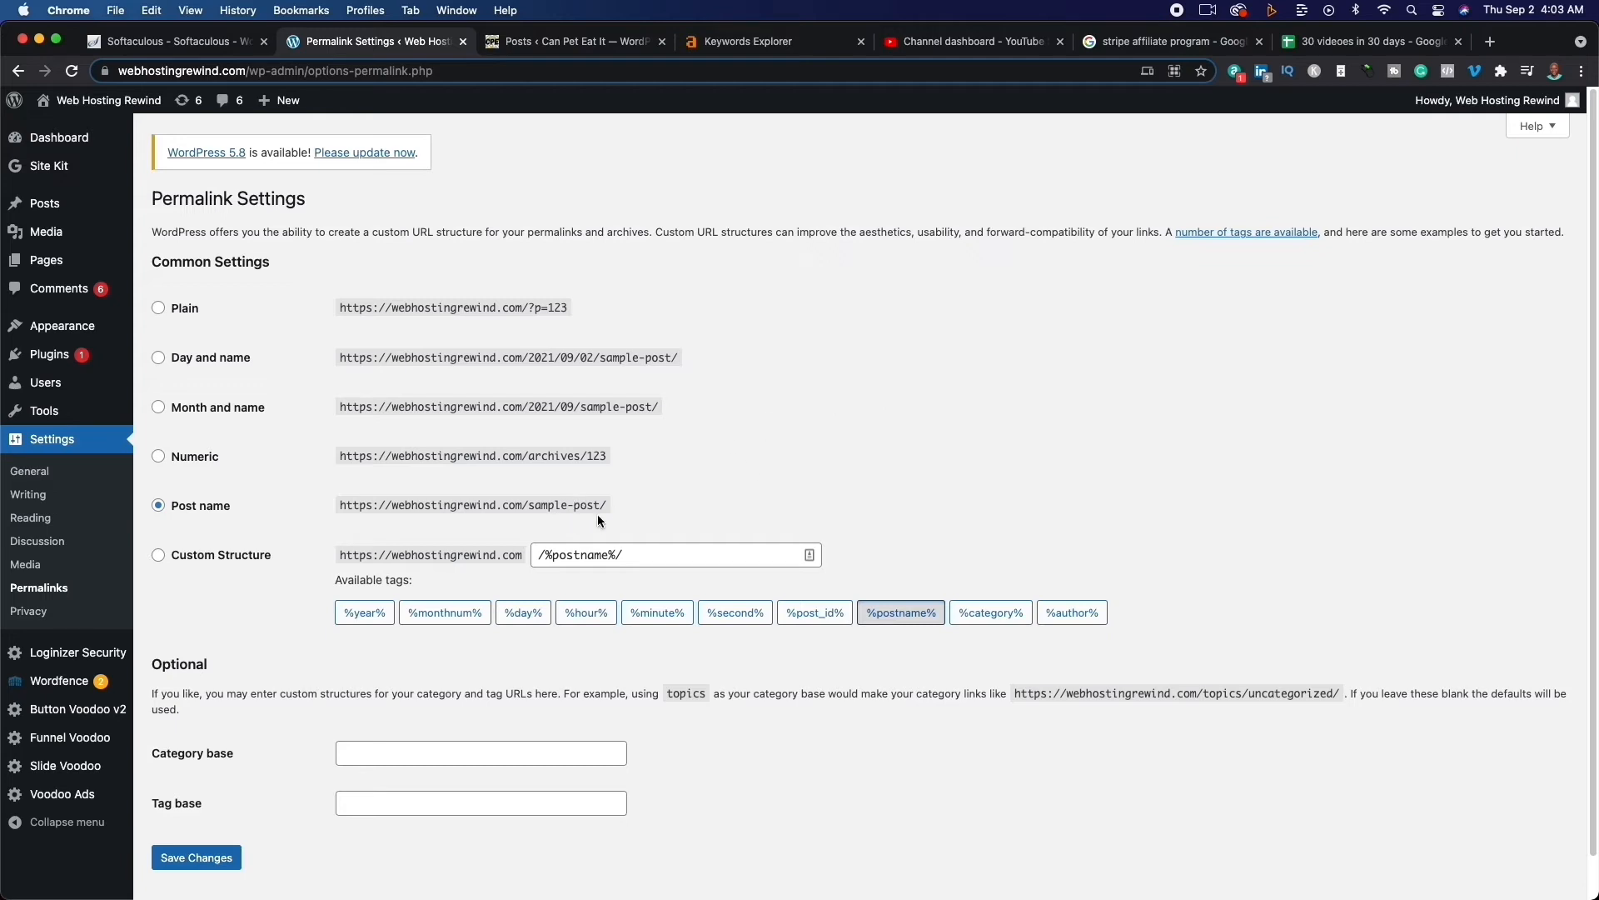
{"action": "left_click_drag", "start_coordinate": [529, 508], "coordinate": [611, 511]}
{"action": "left_click", "coordinate": [897, 440]}
{"action": "scroll", "coordinate": [436, 551], "scroll_direction": "down", "scroll_amount": 1}
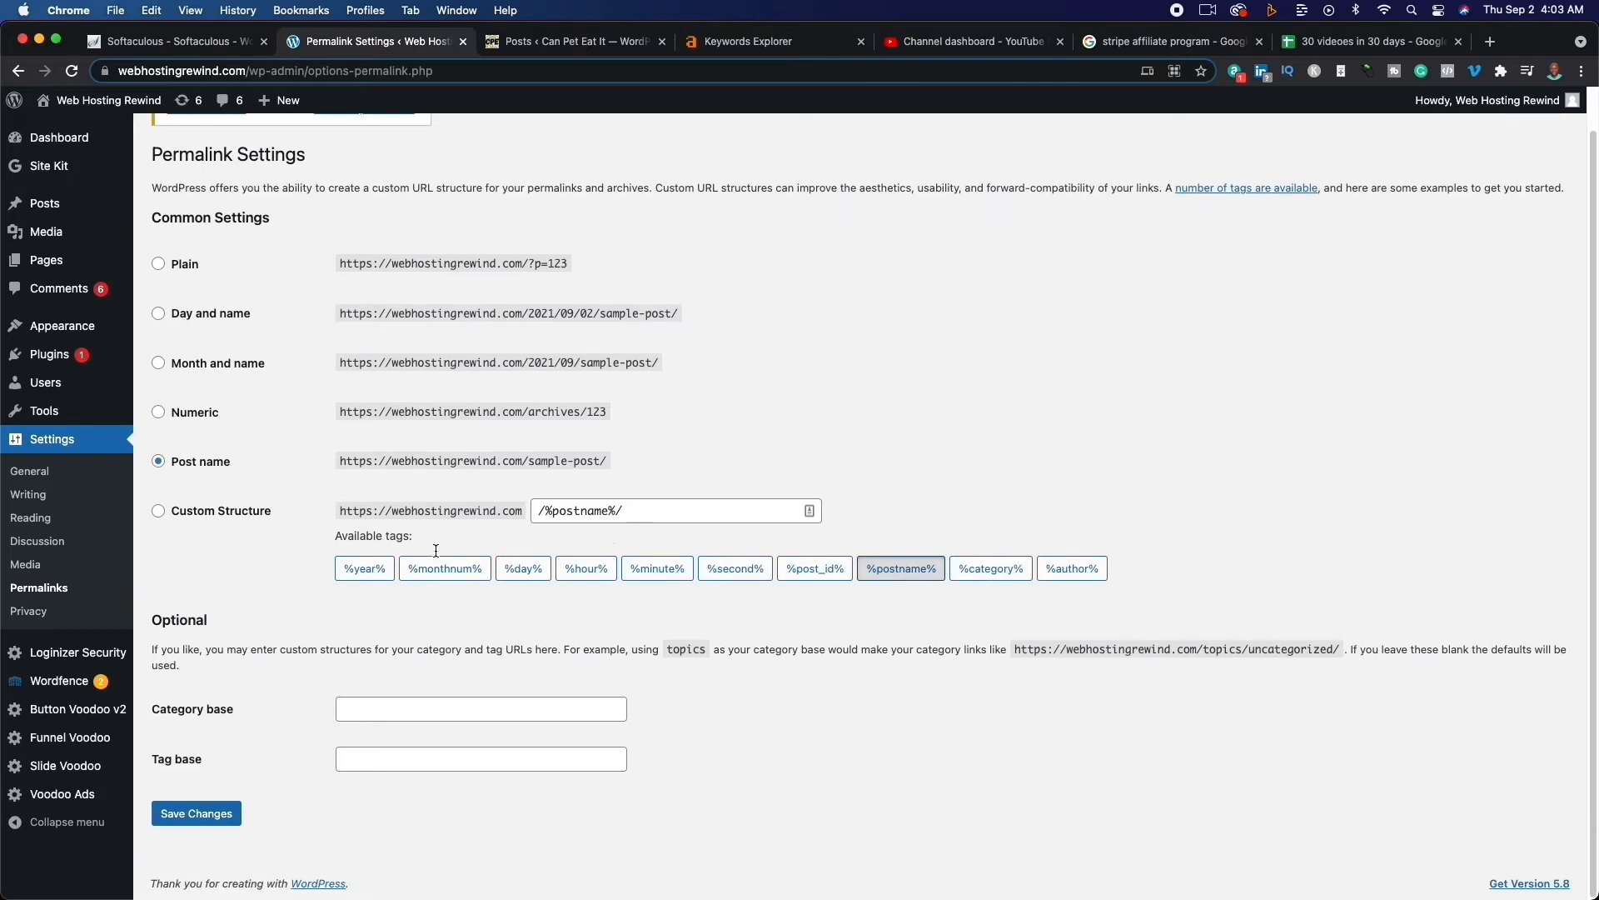
{"action": "scroll", "coordinate": [909, 530], "scroll_direction": "up", "scroll_amount": 1}
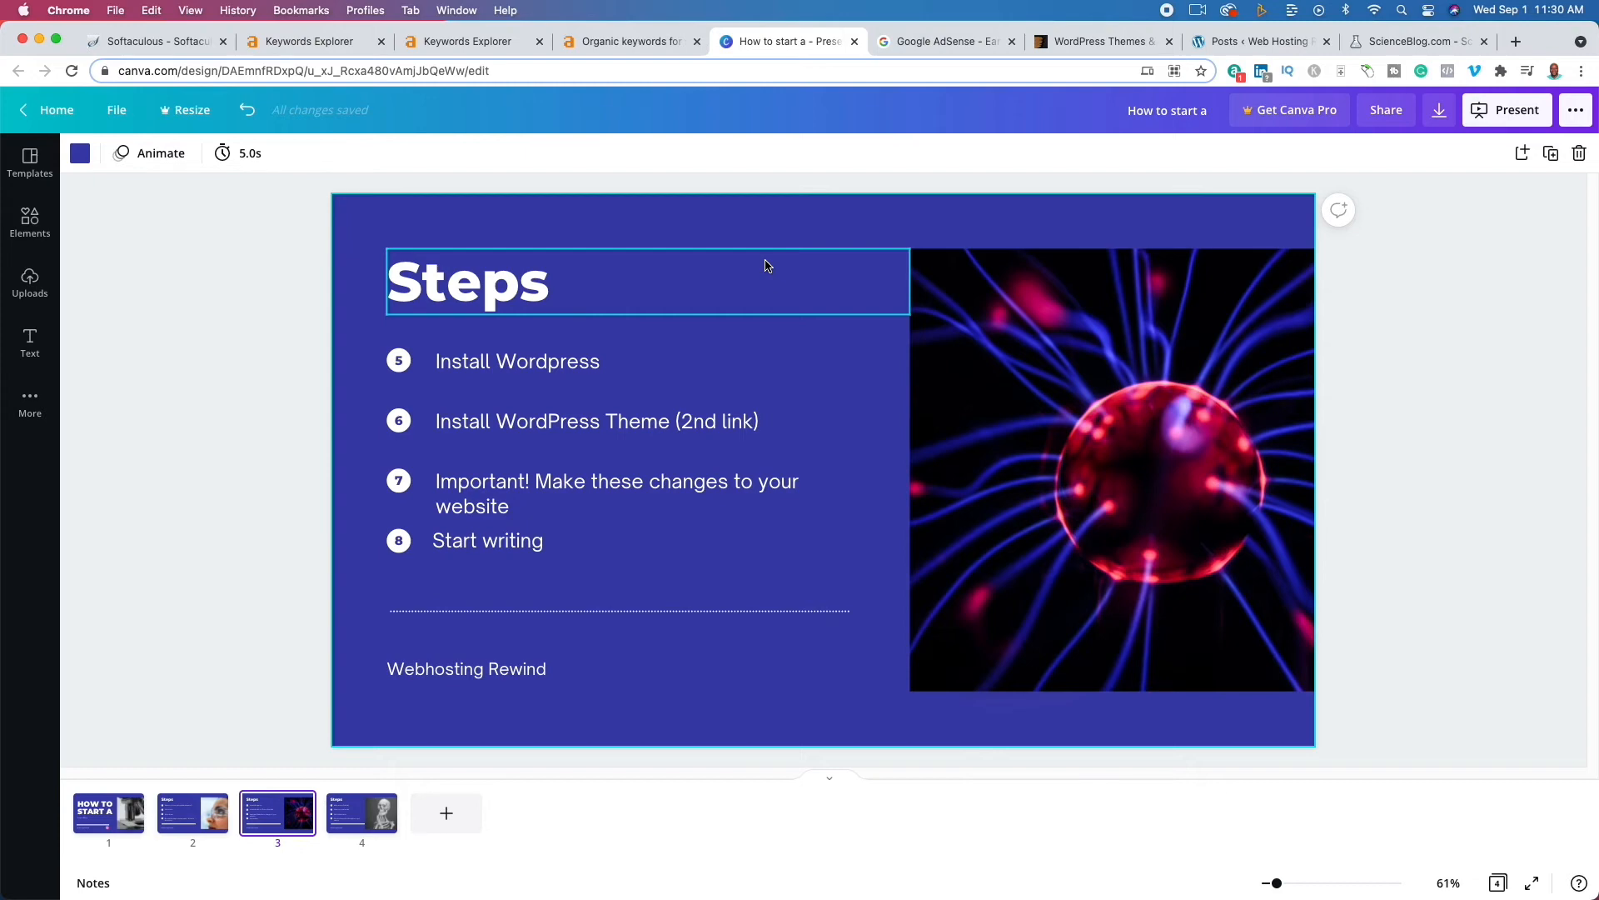
- Switch to the ScienceBlog website and examine its home page layout from the header to the footer
{"action": "left_click", "coordinate": [1382, 42]}
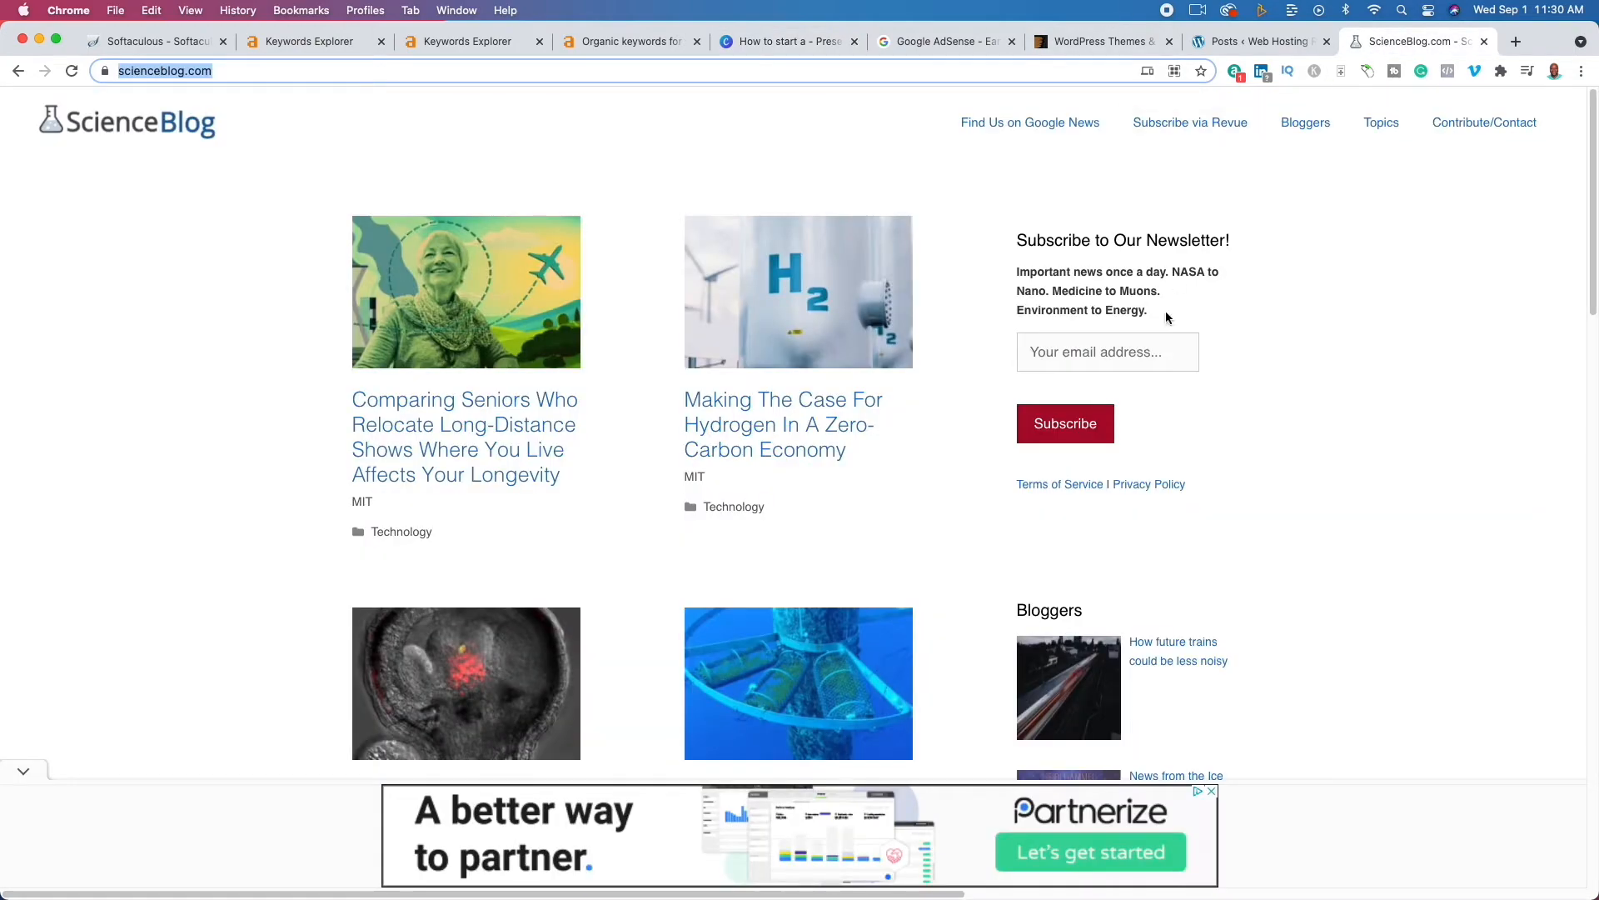
{"action": "scroll", "coordinate": [754, 666], "scroll_direction": "down", "scroll_amount": 15}
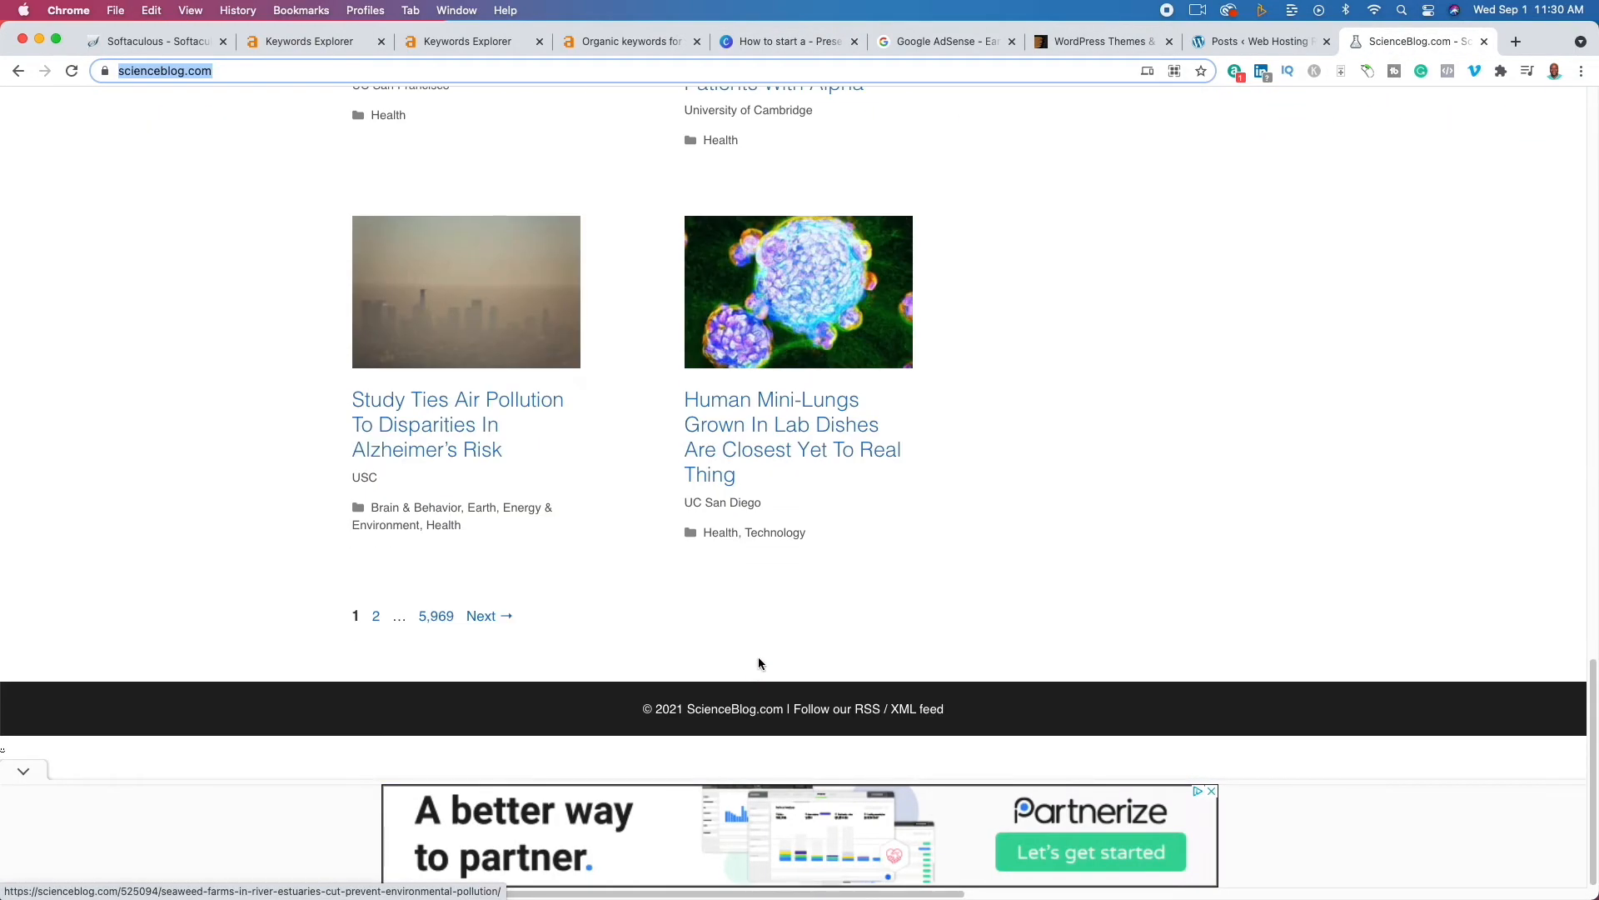
{"action": "scroll", "coordinate": [758, 657], "scroll_direction": "up", "scroll_amount": 15}
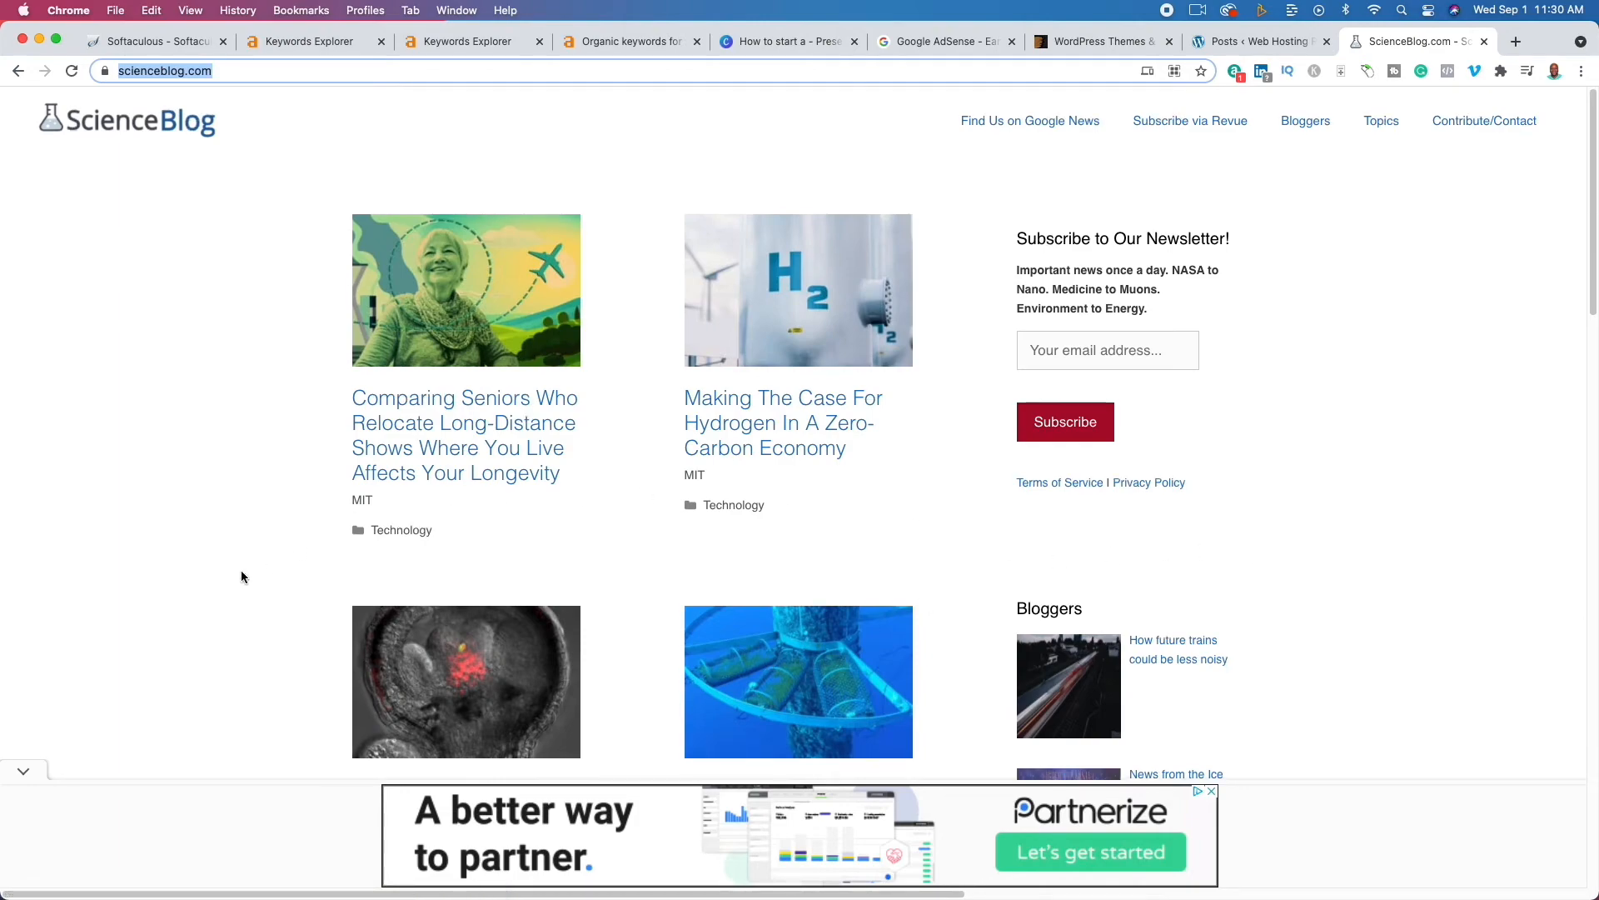
{"action": "scroll", "coordinate": [242, 573], "scroll_direction": "down", "scroll_amount": 4}
{"action": "scroll", "coordinate": [337, 595], "scroll_direction": "down", "scroll_amount": 4}
{"action": "scroll", "coordinate": [337, 594], "scroll_direction": "down", "scroll_amount": 10}
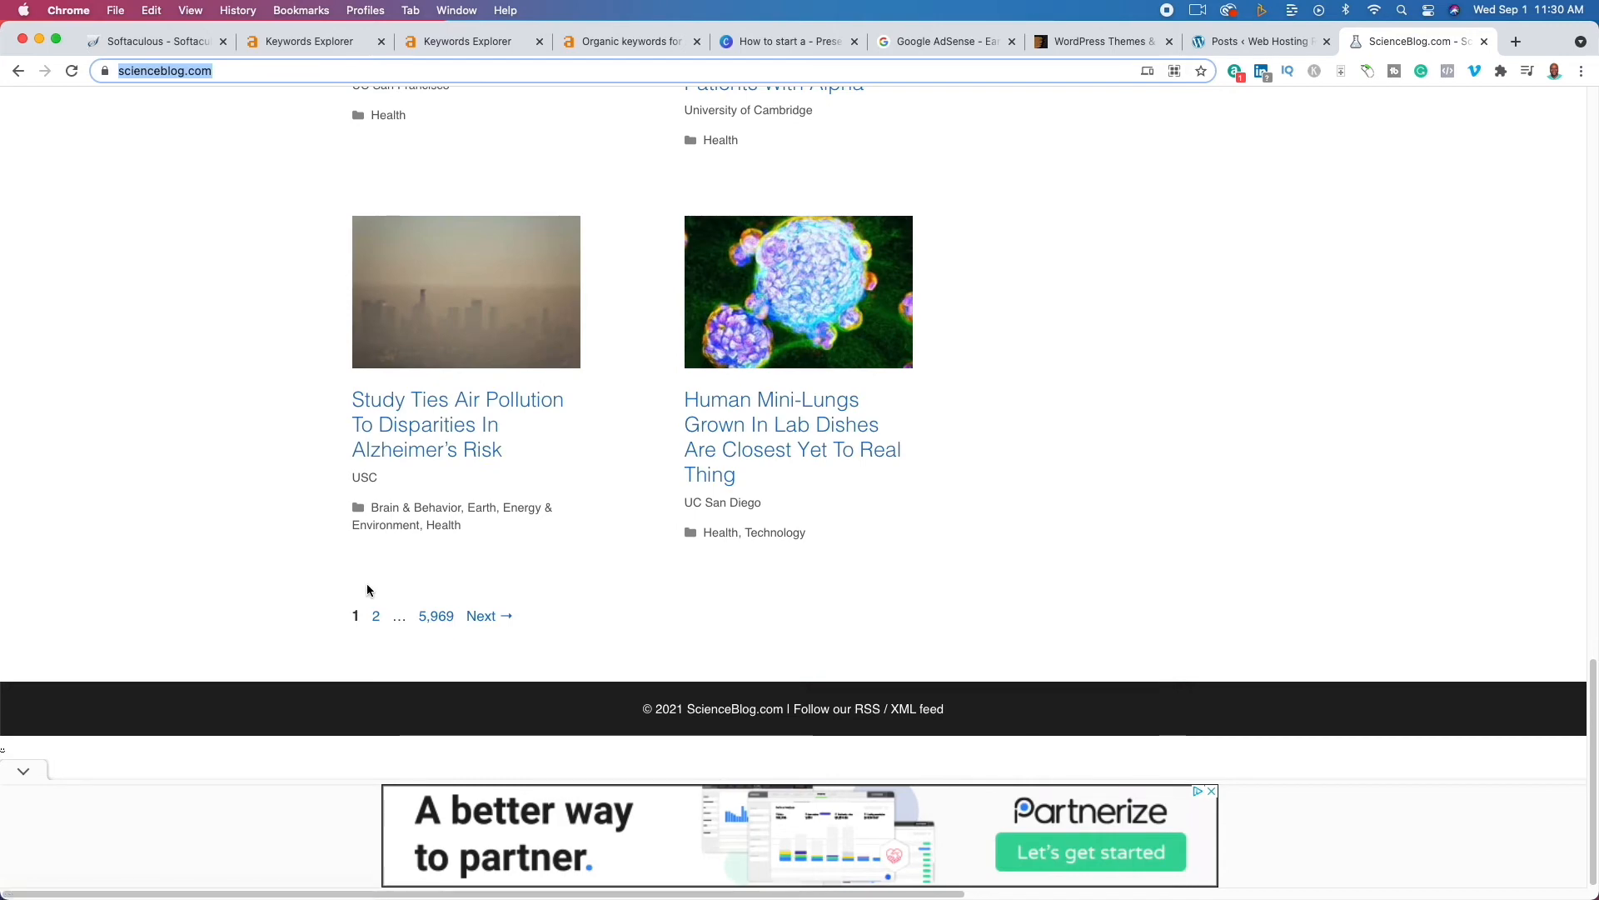
{"action": "scroll", "coordinate": [367, 589], "scroll_direction": "up", "scroll_amount": 20}
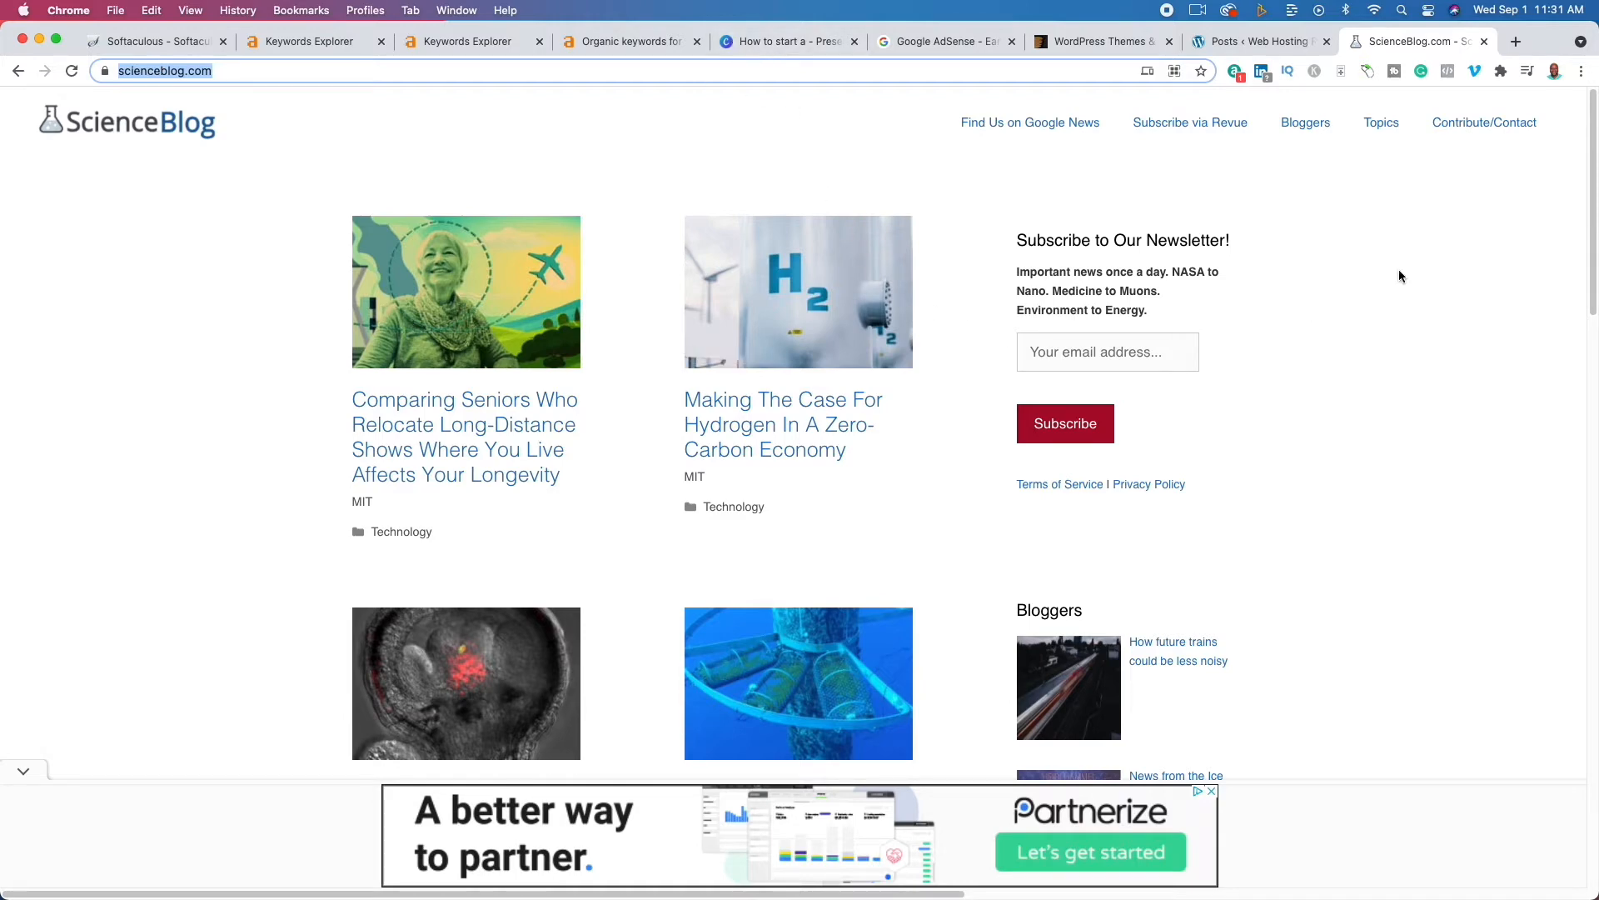
- Switch to ThemeForest and search its website templates for "science"
{"action": "left_click", "coordinate": [1098, 41]}
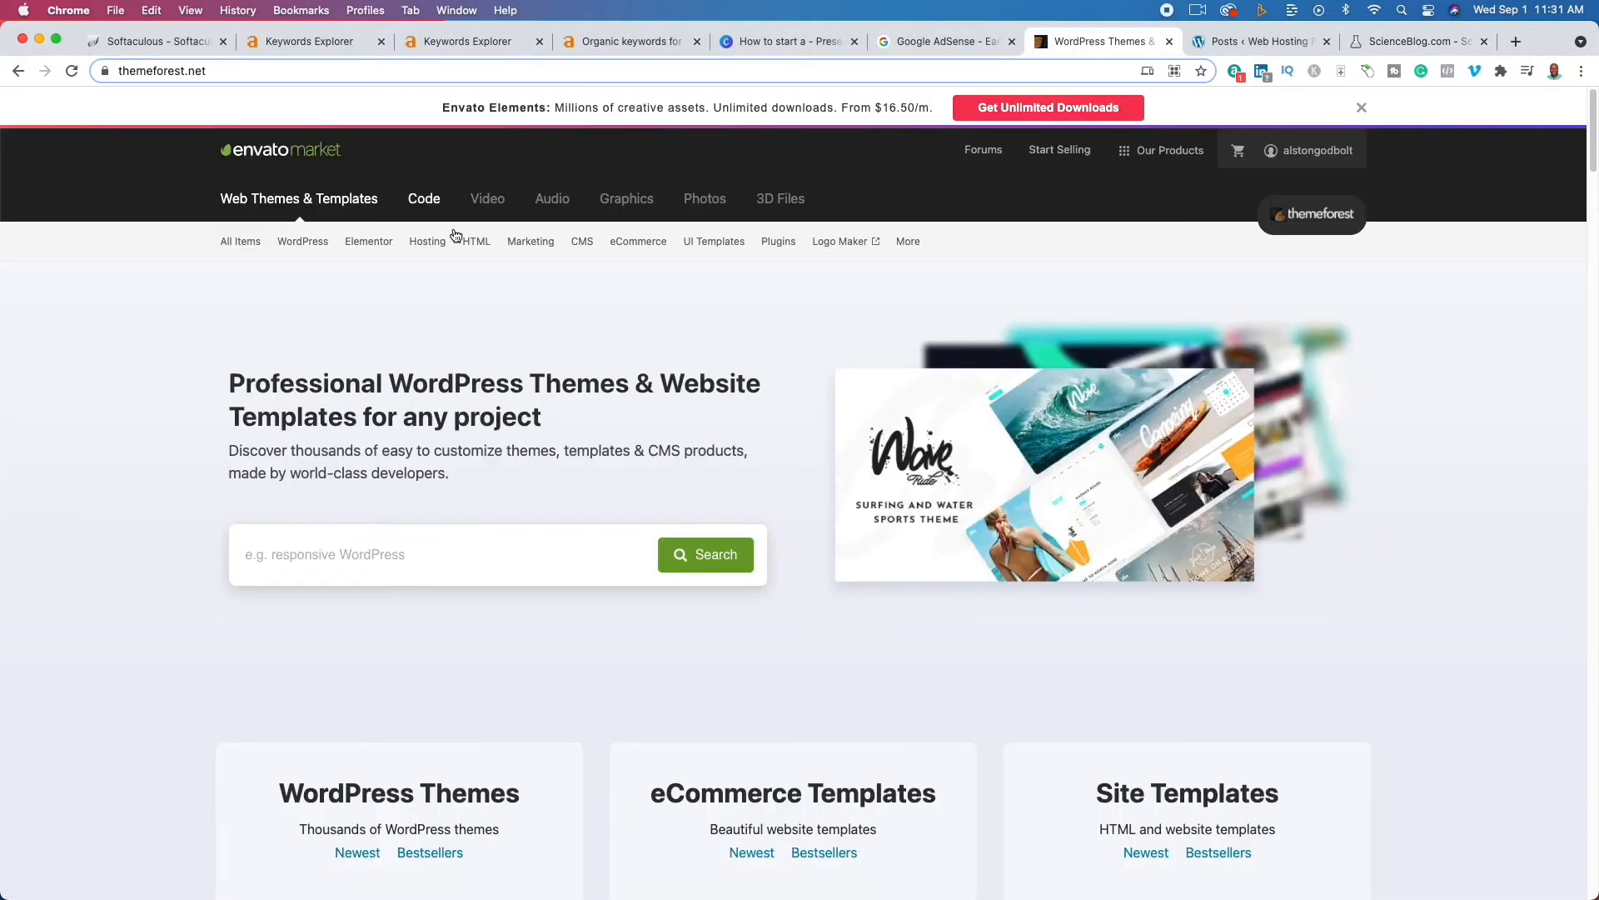
{"action": "left_click", "coordinate": [376, 552]}
{"action": "type", "text": "su"}
{"action": "key", "text": "BackSpace"}
{"action": "key", "text": "BackSpace"}
{"action": "key", "text": "BackSpace"}
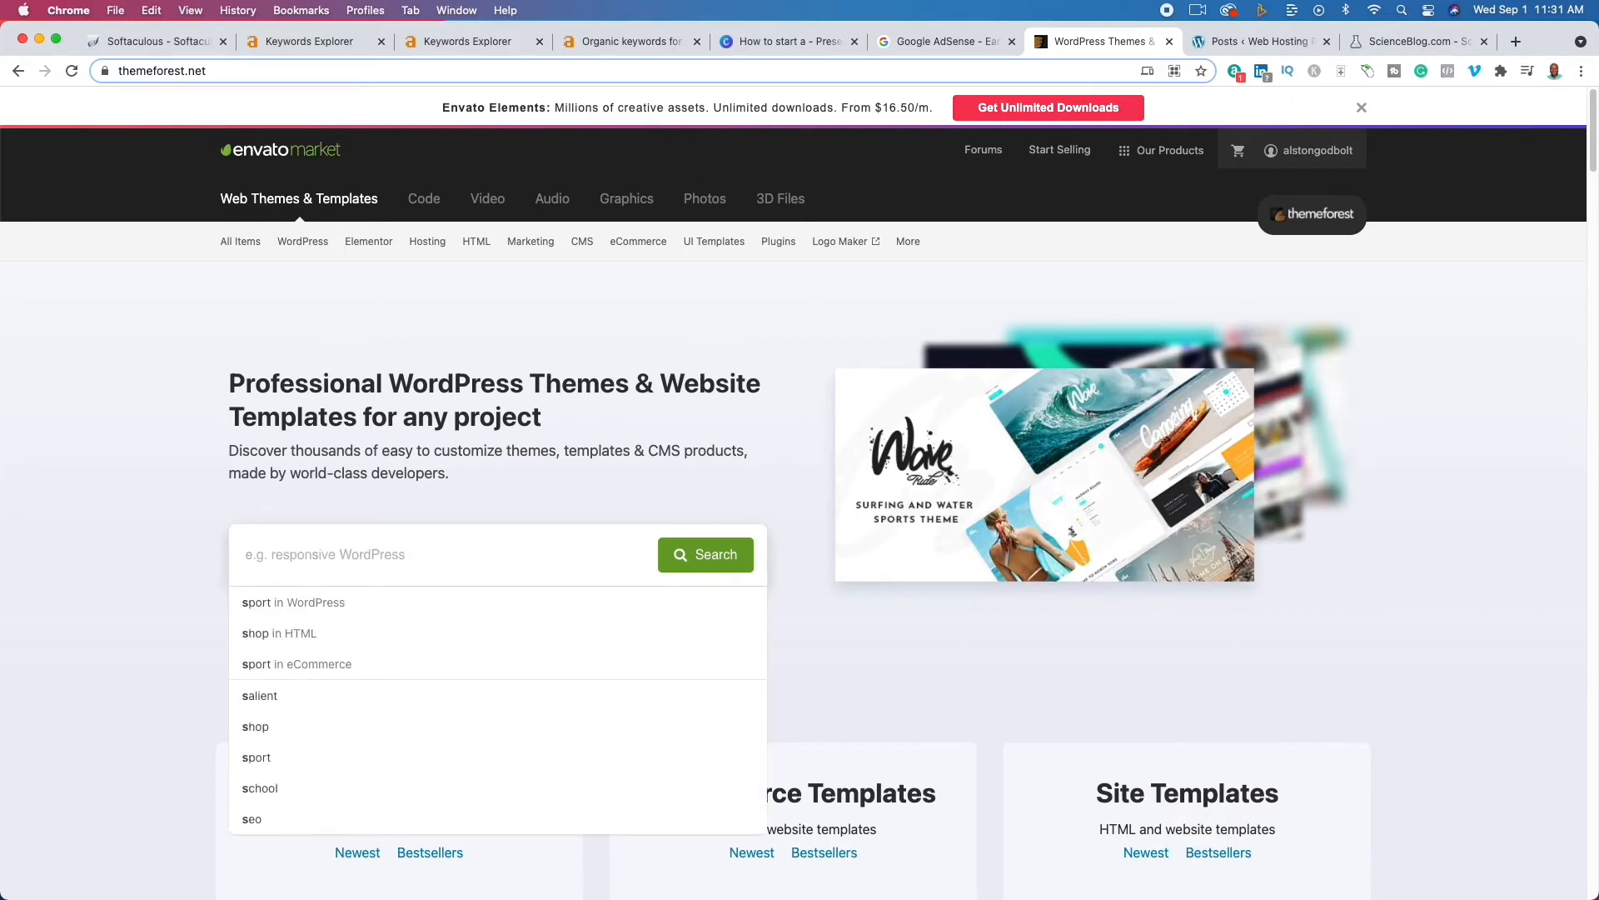
{"action": "type", "text": "science"}
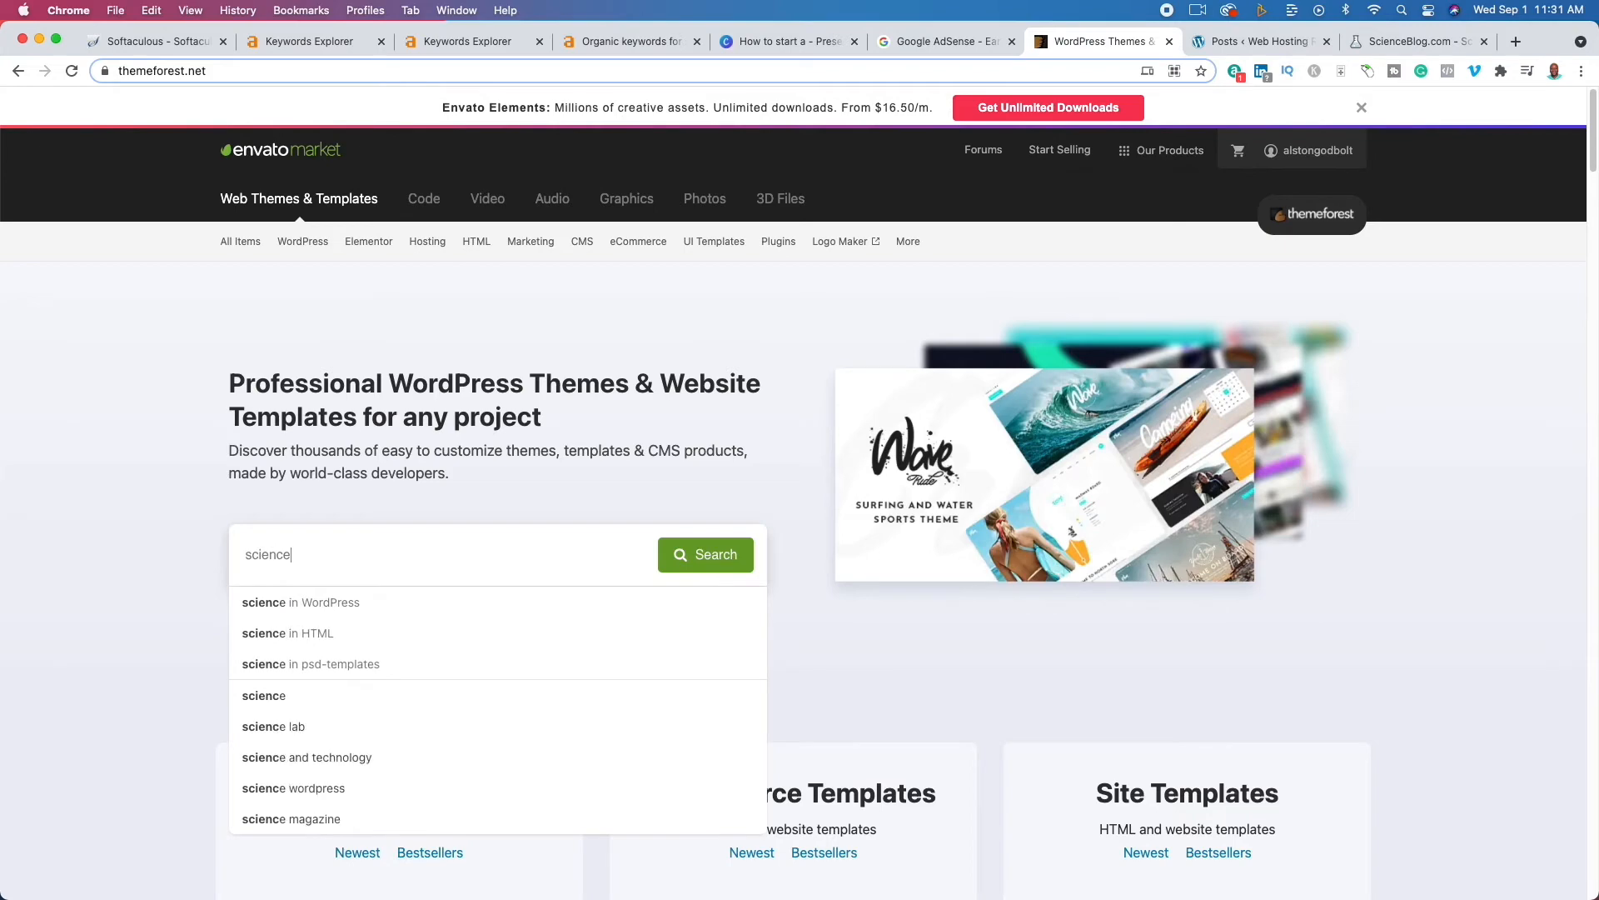
{"action": "key", "text": "Return"}
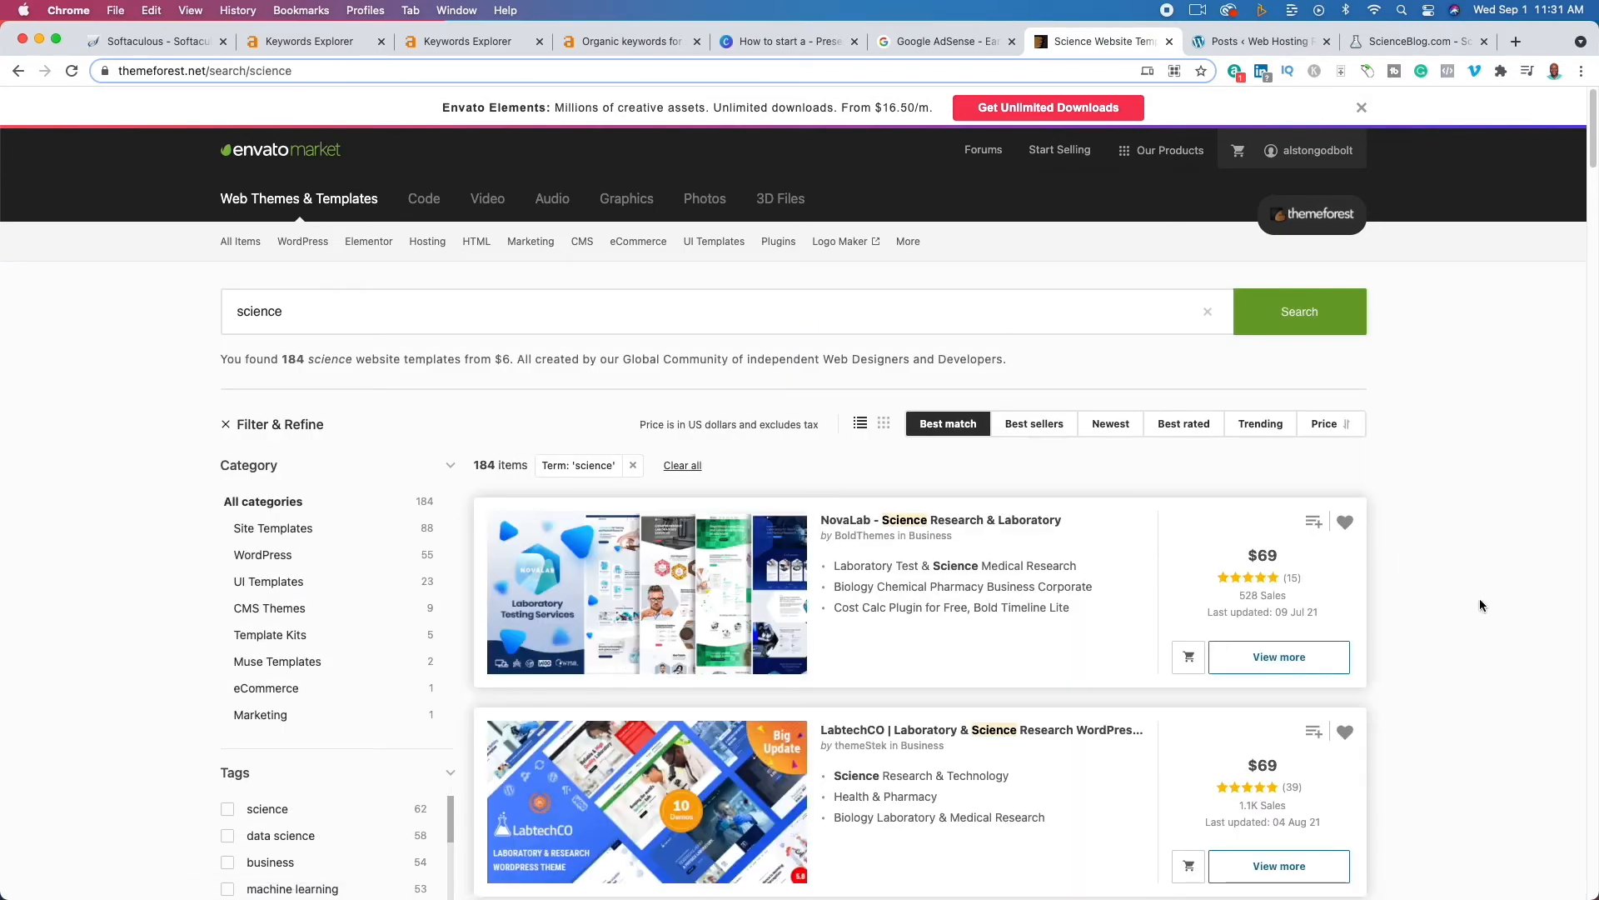
- Browse the science theme results, comparing the previews, features, ratings and prices of the listed themes
{"action": "scroll", "coordinate": [1414, 630], "scroll_direction": "down", "scroll_amount": 1}
{"action": "scroll", "coordinate": [1414, 630], "scroll_direction": "down", "scroll_amount": 3}
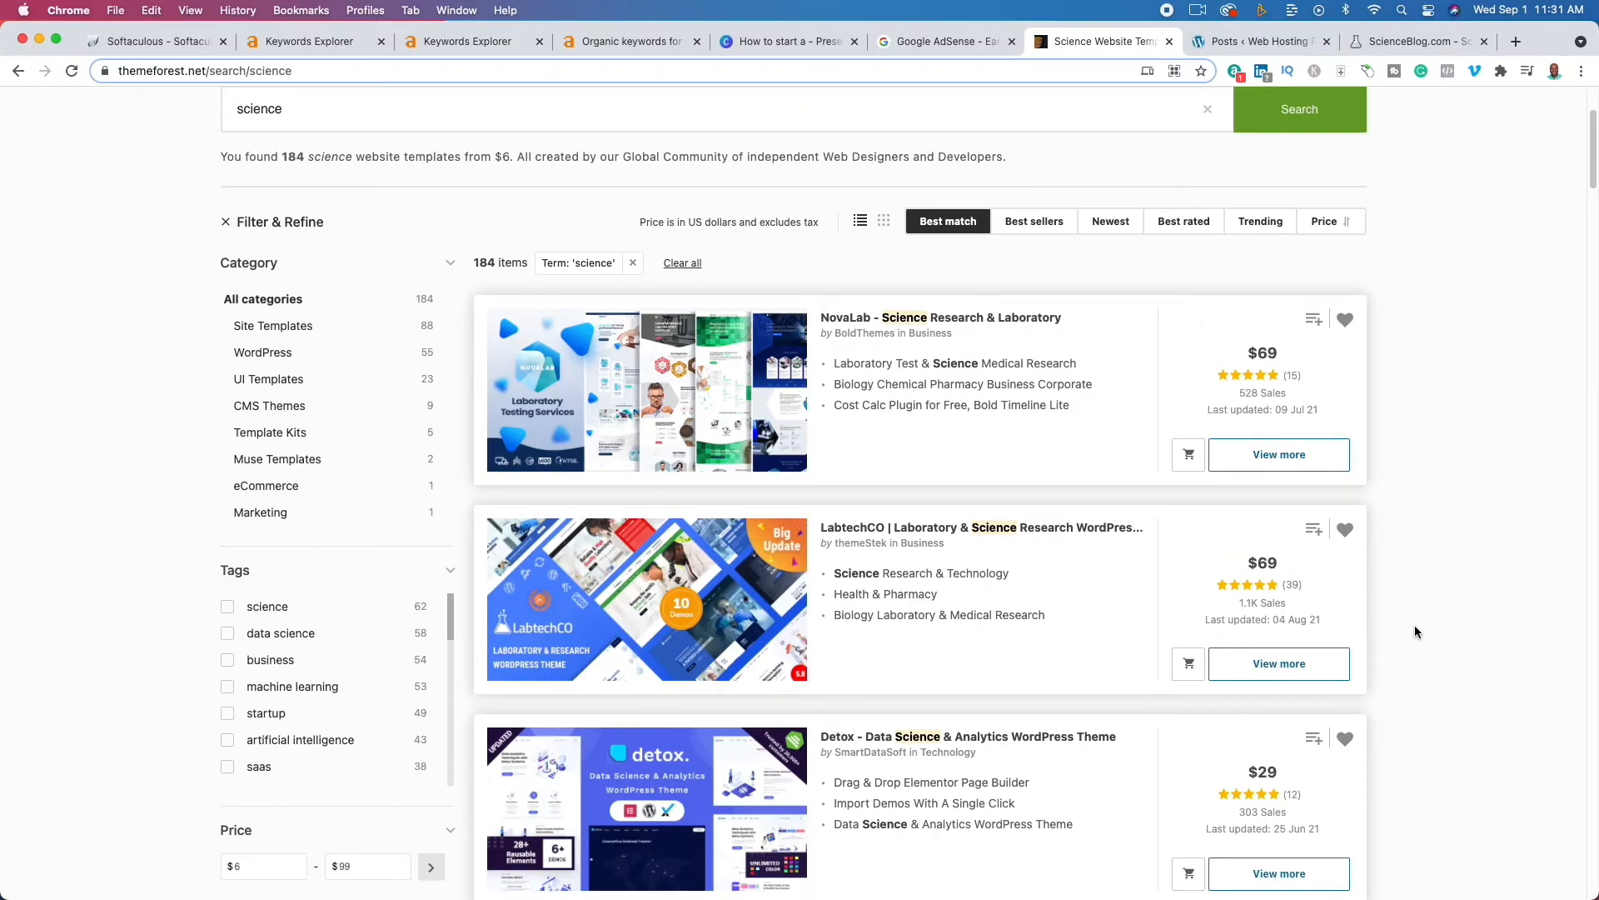
{"action": "scroll", "coordinate": [1414, 630], "scroll_direction": "down", "scroll_amount": 10}
{"action": "scroll", "coordinate": [1414, 631], "scroll_direction": "down", "scroll_amount": 15}
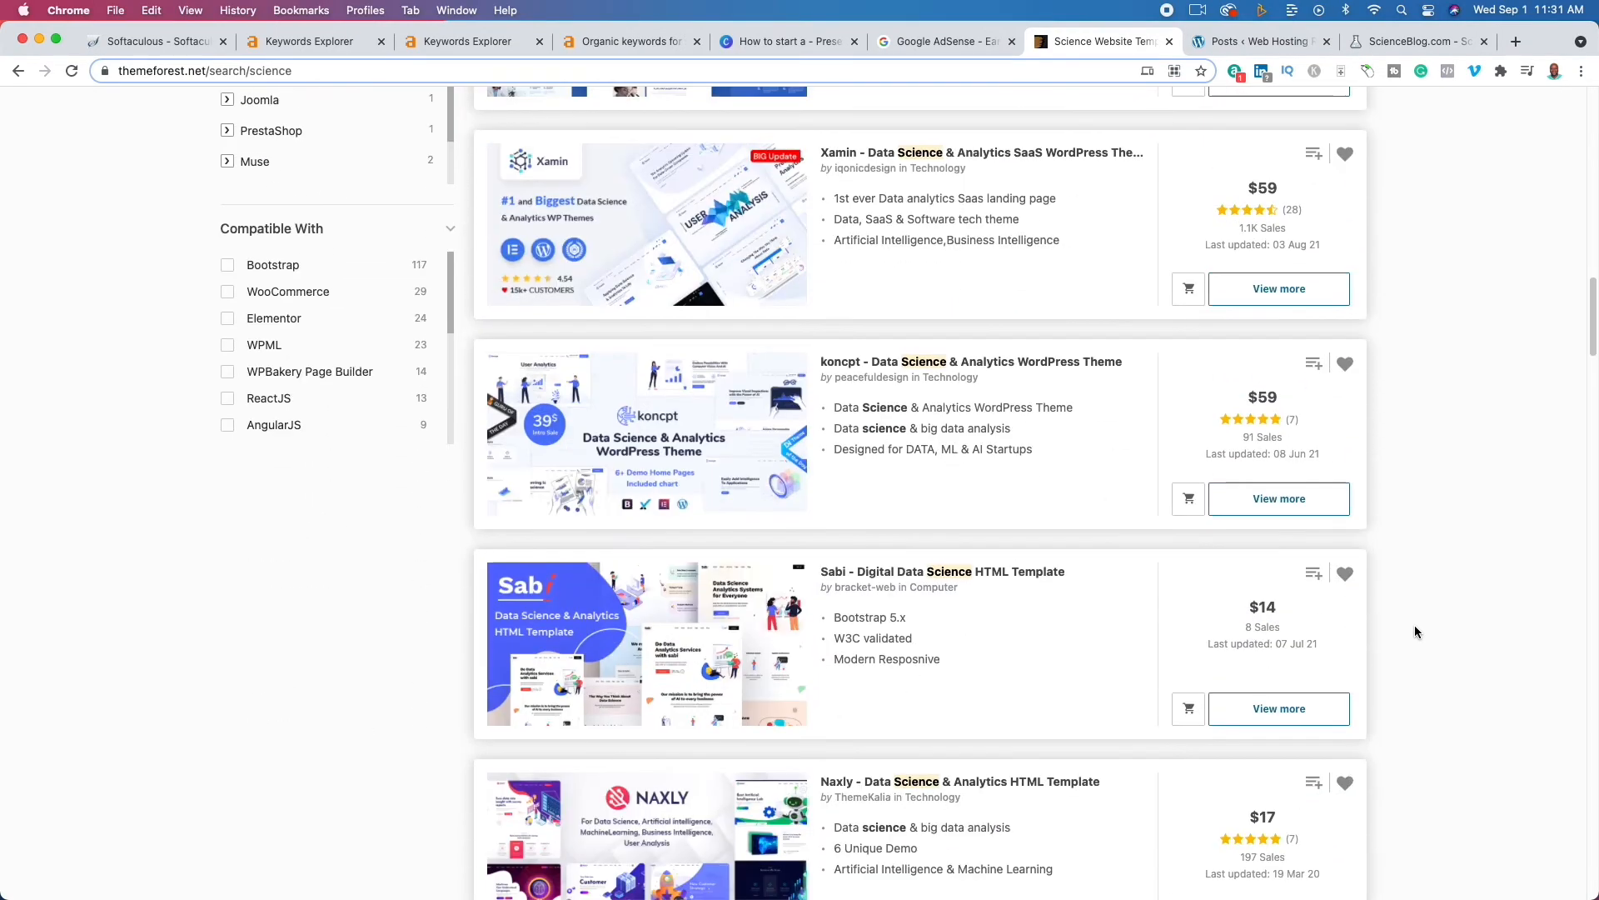
{"action": "scroll", "coordinate": [1416, 623], "scroll_direction": "up", "scroll_amount": 20}
{"action": "scroll", "coordinate": [1415, 623], "scroll_direction": "down", "scroll_amount": 1}
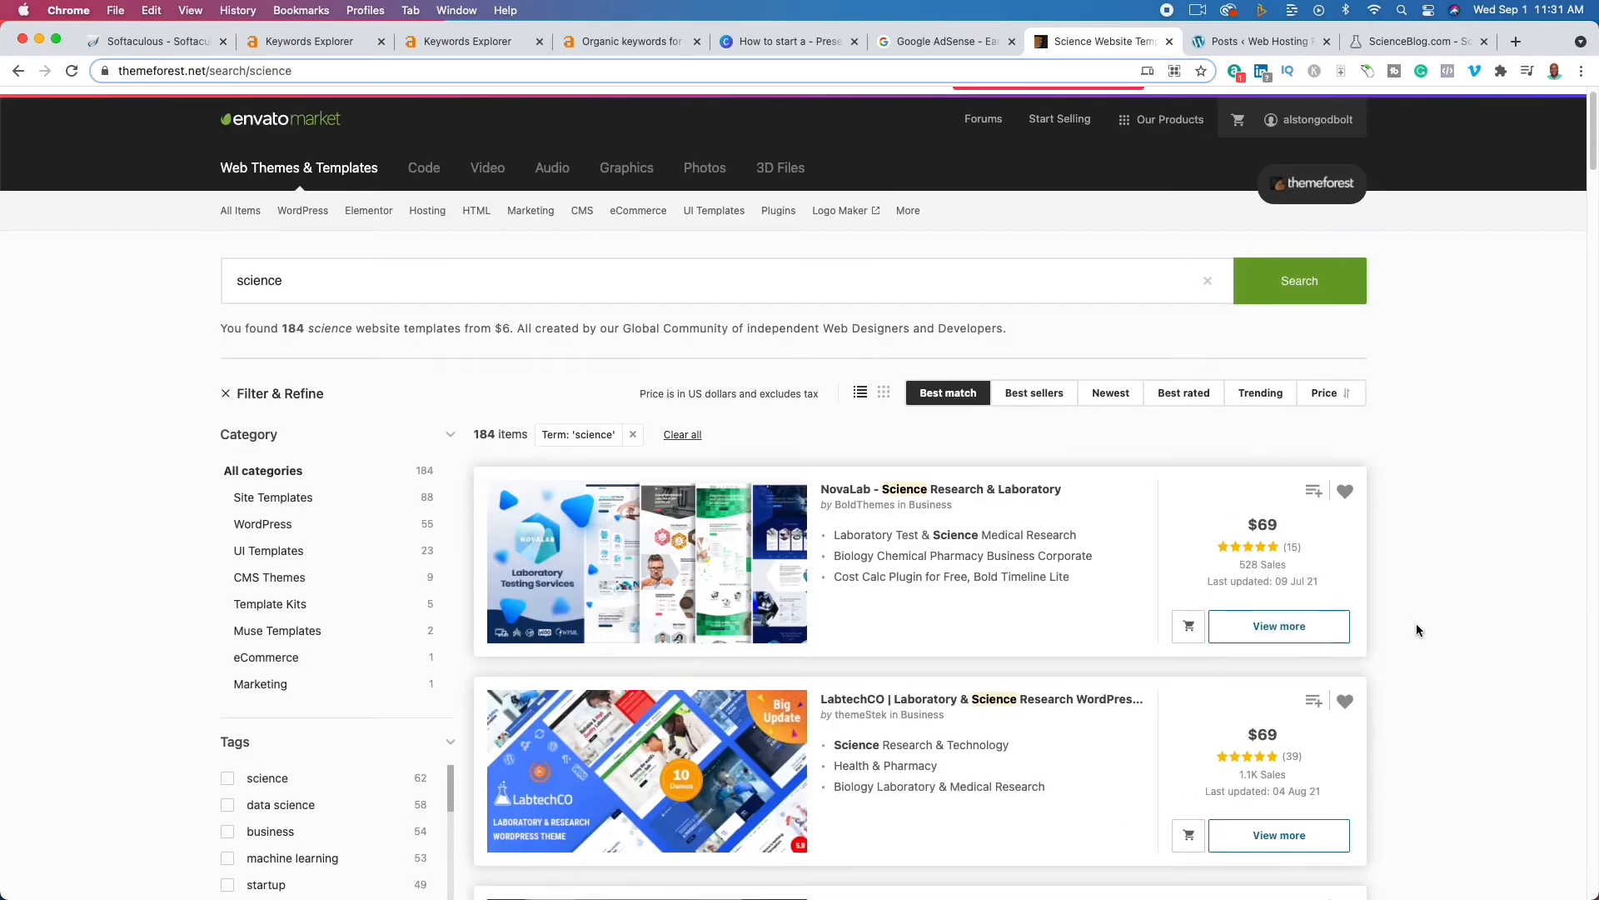
{"action": "scroll", "coordinate": [1416, 623], "scroll_direction": "down", "scroll_amount": 4}
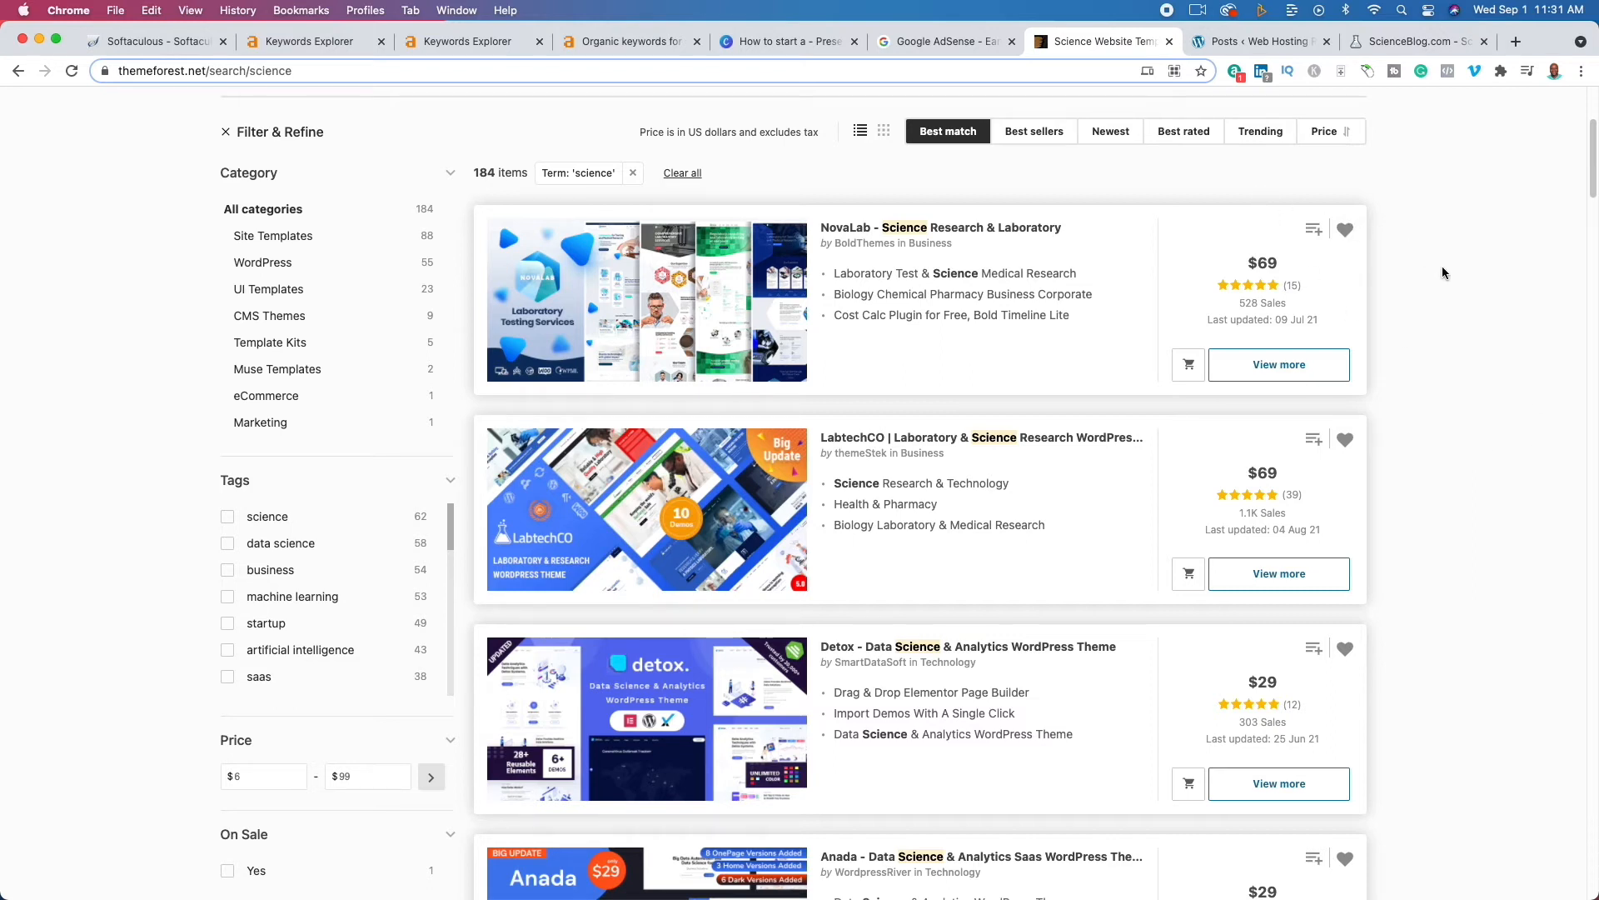
- Switch to the WordPress admin and open the upload form for adding a new theme from a .zip file
{"action": "left_click", "coordinate": [1261, 42]}
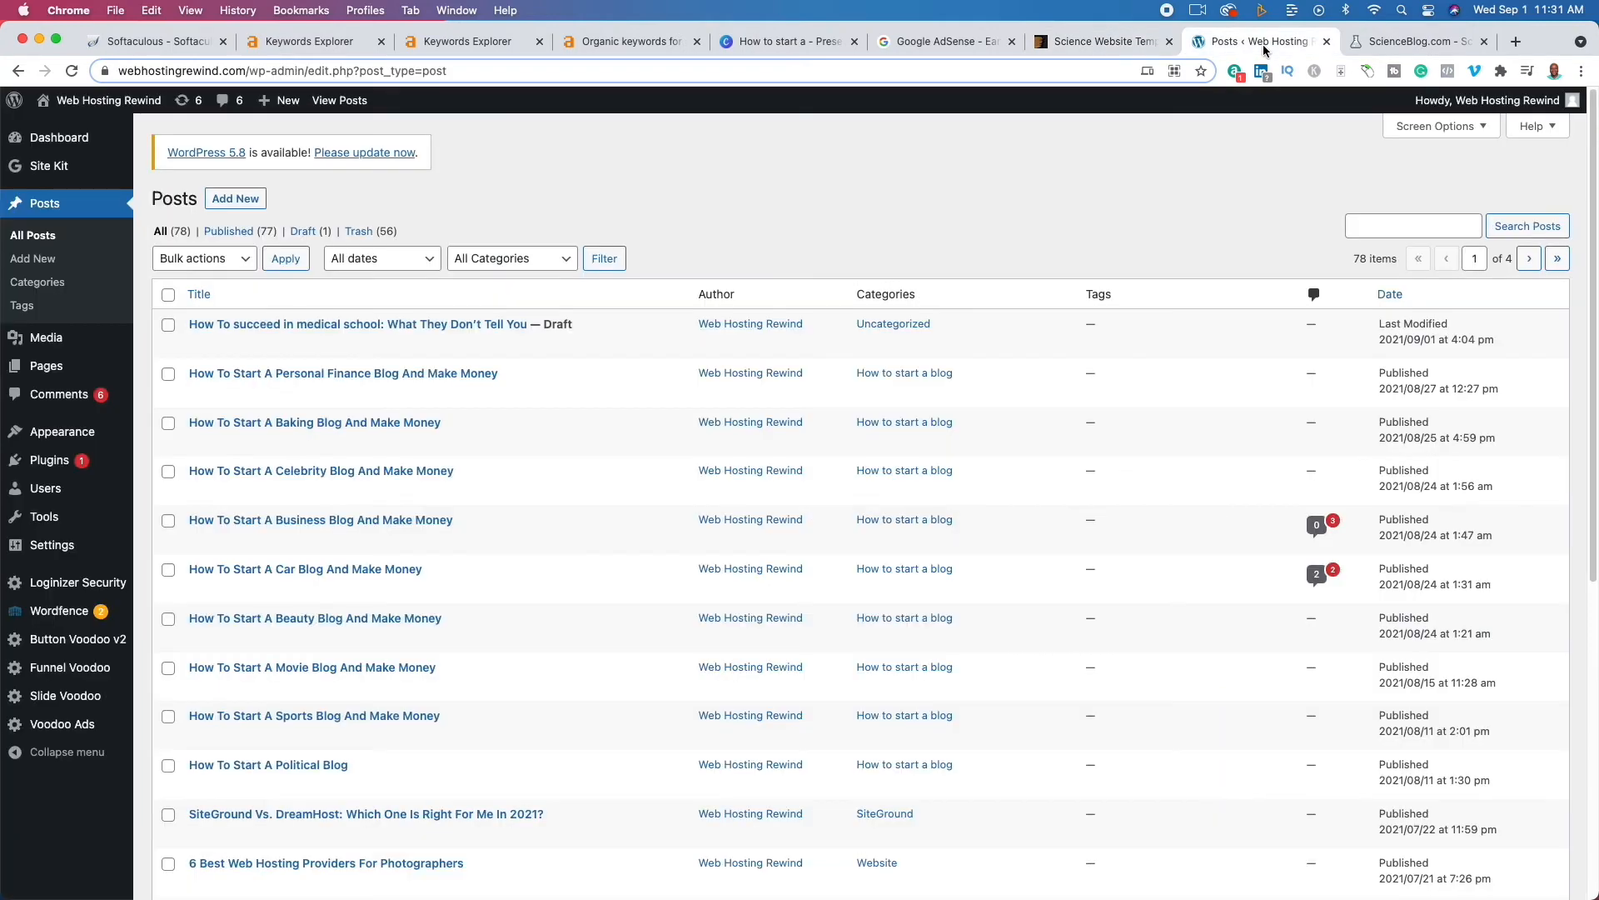
{"action": "left_click", "coordinate": [103, 148]}
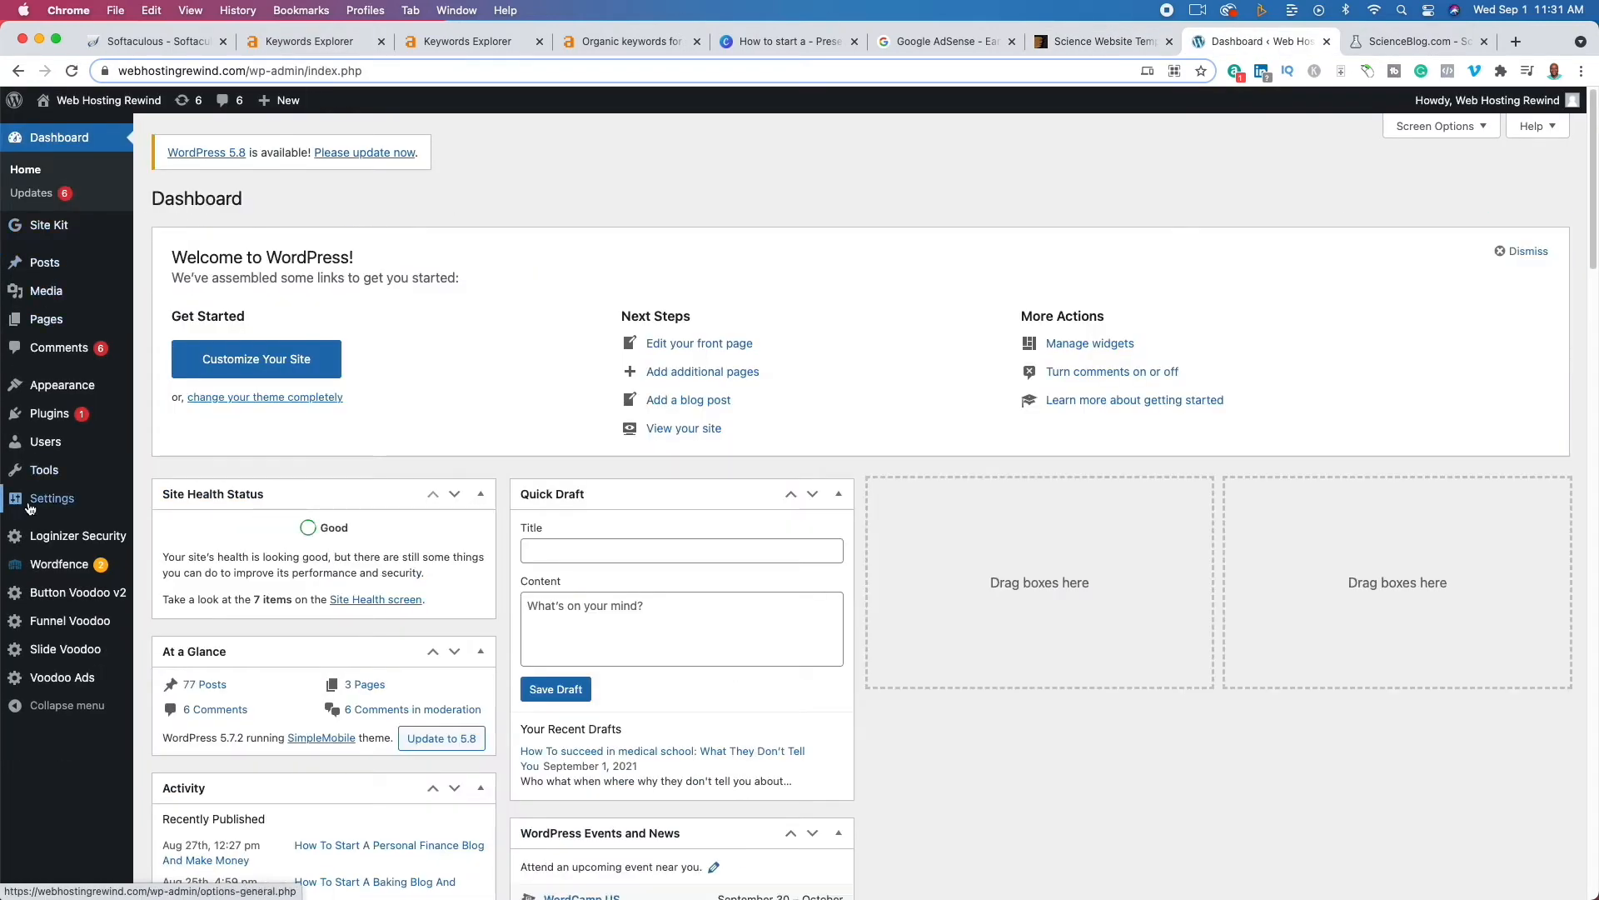
{"action": "mouse_move", "coordinate": [59, 385]}
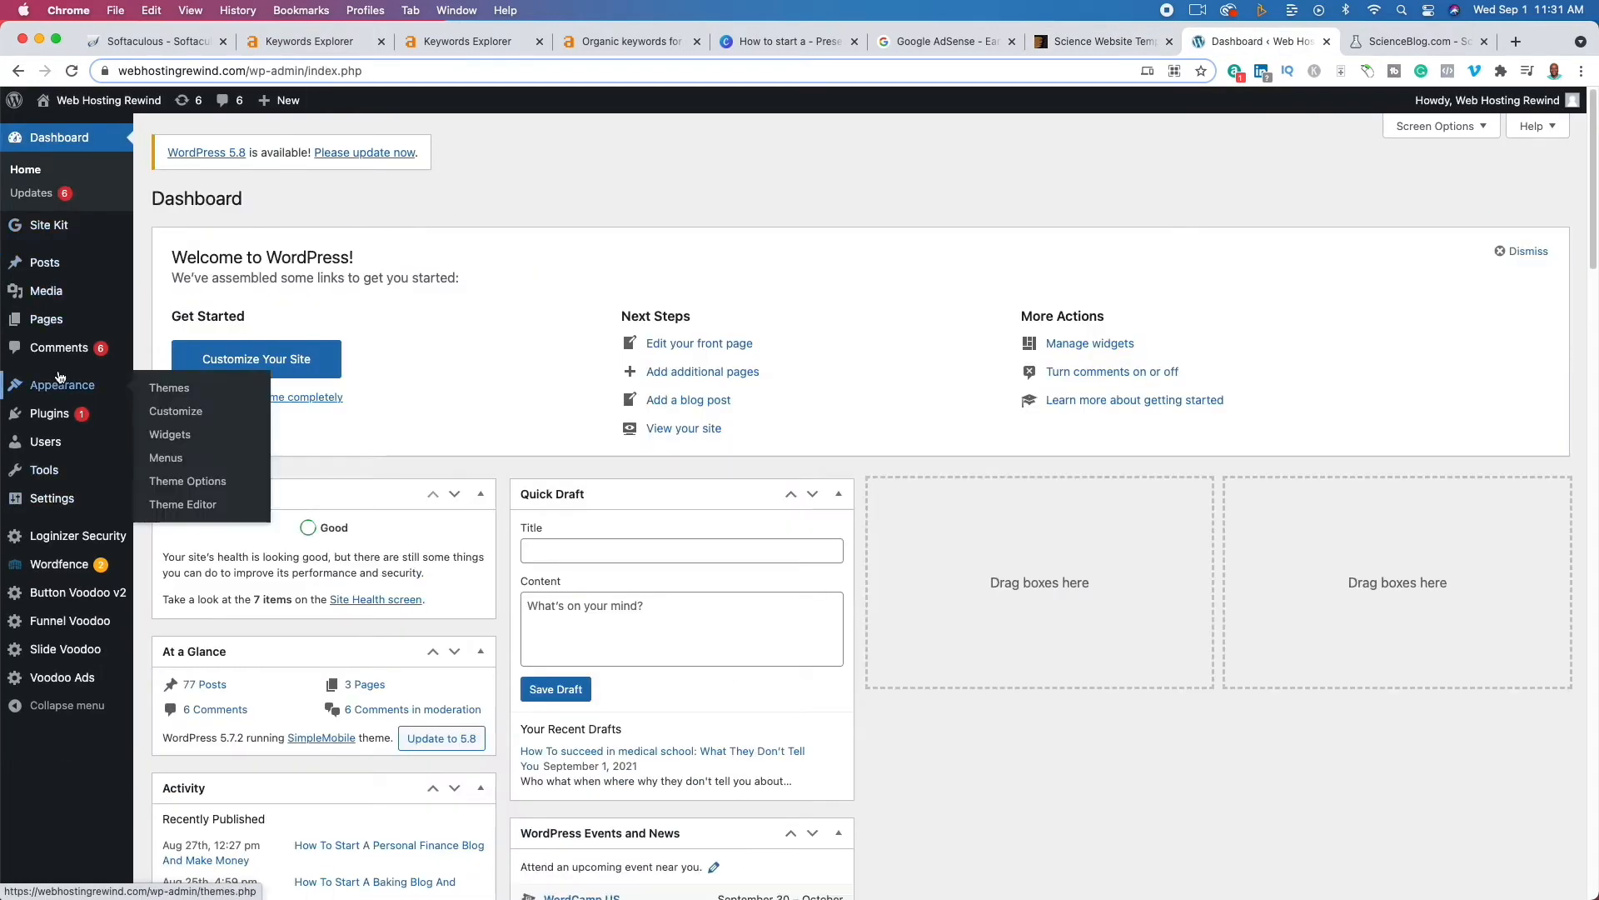
{"action": "left_click", "coordinate": [180, 390]}
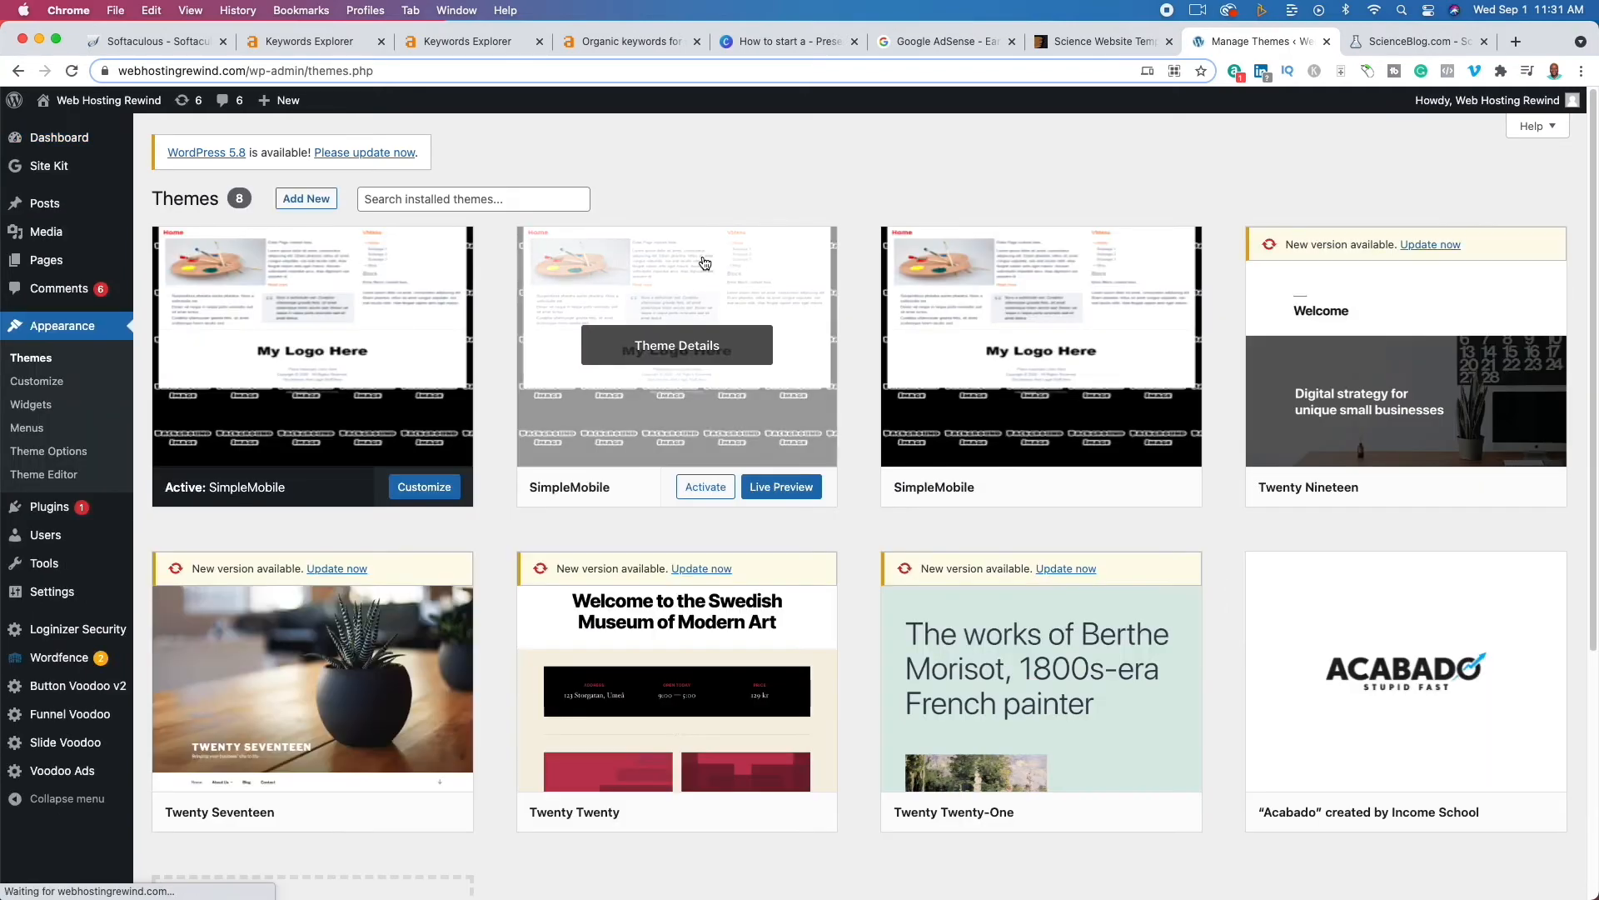
{"action": "left_click", "coordinate": [312, 200]}
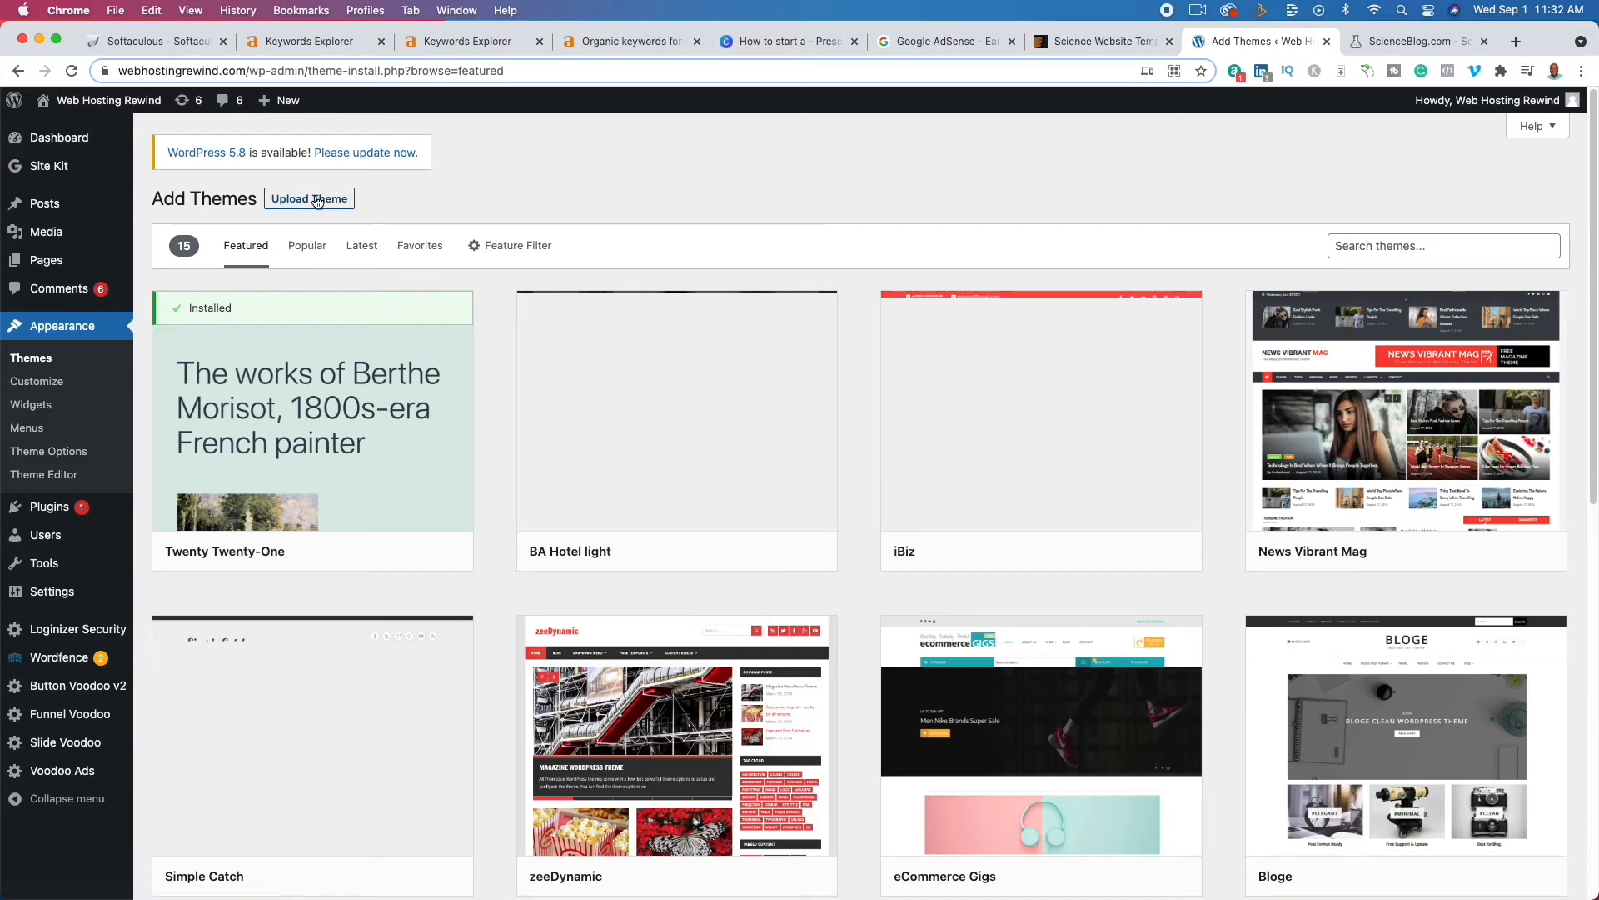
{"action": "left_click", "coordinate": [313, 201]}
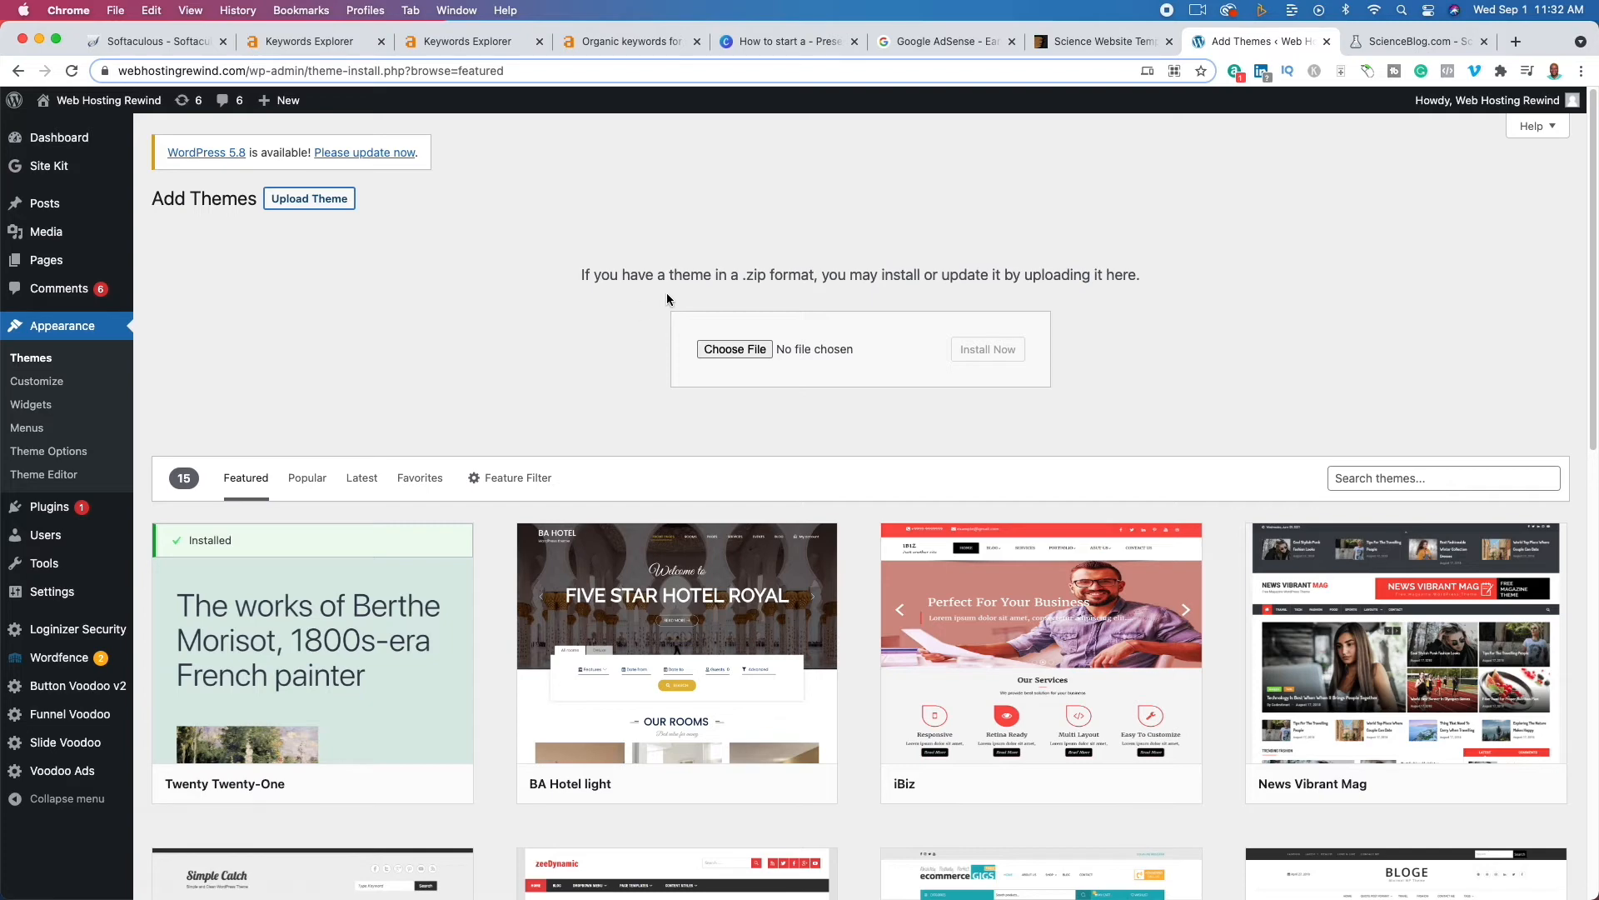
- Check the Steps slide in the Canva presentation, and start a new post in the WordPress admin
{"action": "left_click", "coordinate": [815, 39]}
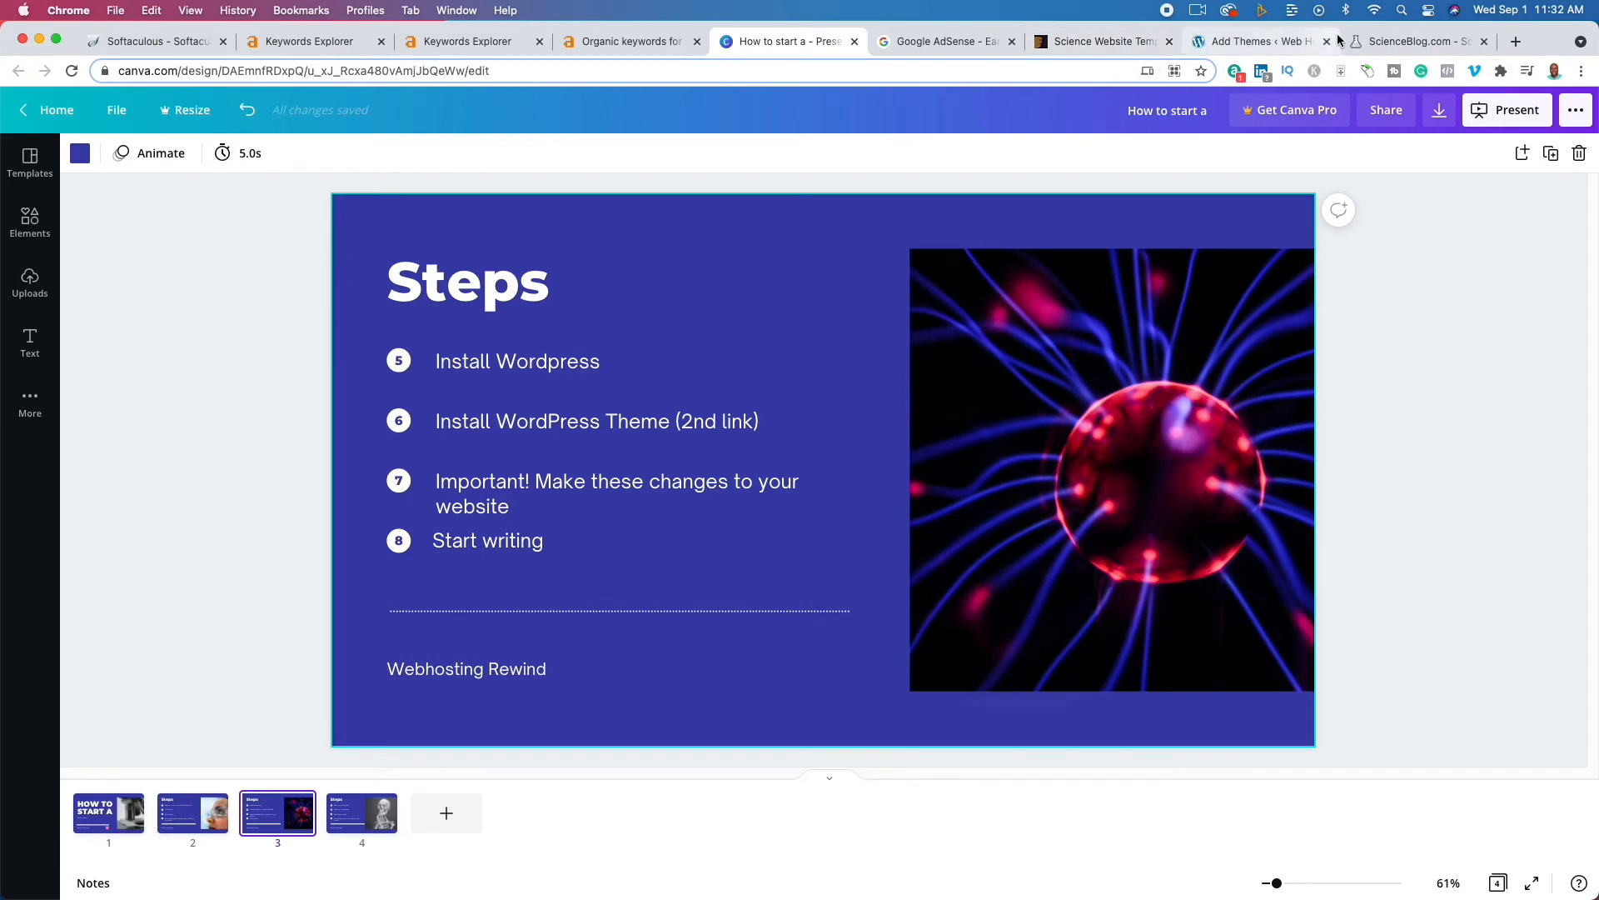
{"action": "left_click", "coordinate": [1266, 40]}
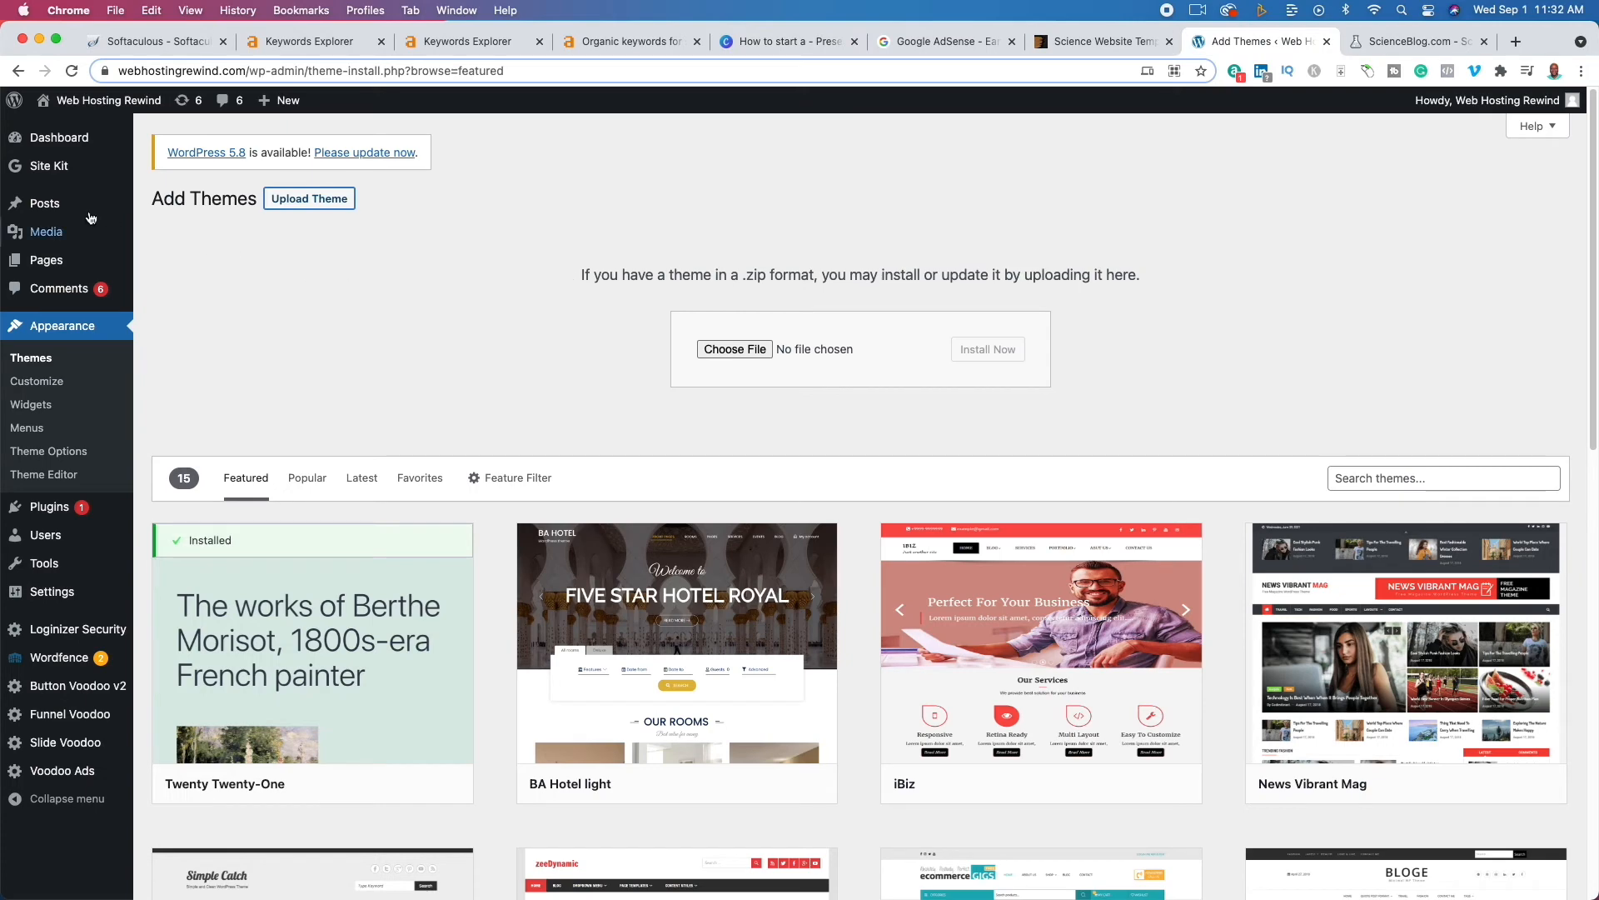
{"action": "mouse_move", "coordinate": [46, 205]}
{"action": "left_click", "coordinate": [166, 207]}
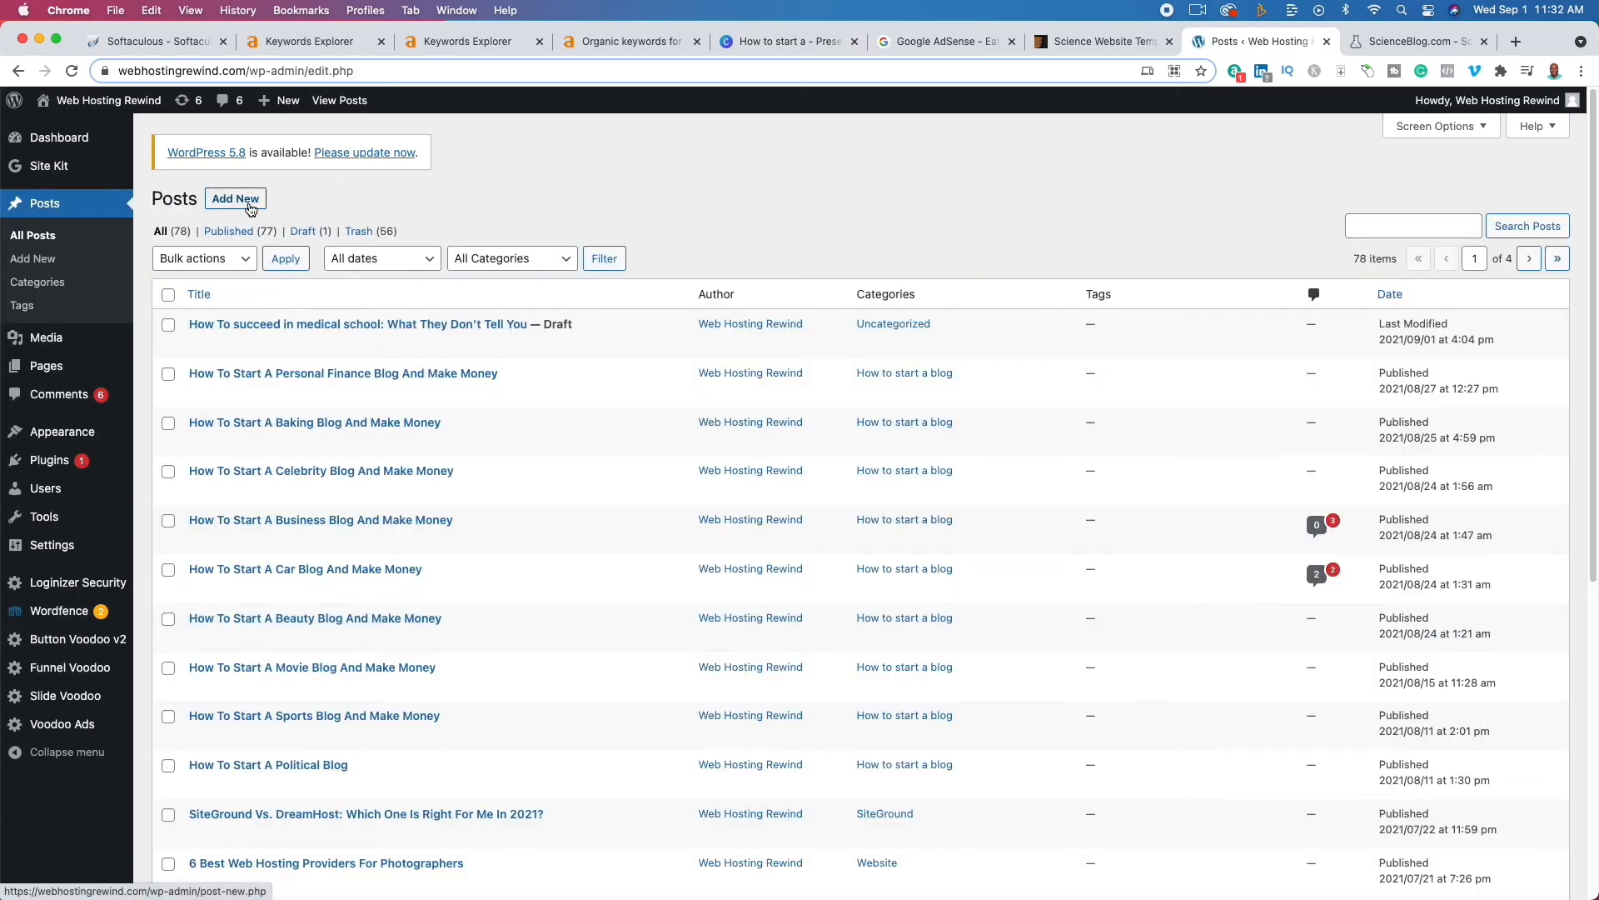
{"action": "left_click", "coordinate": [249, 205]}
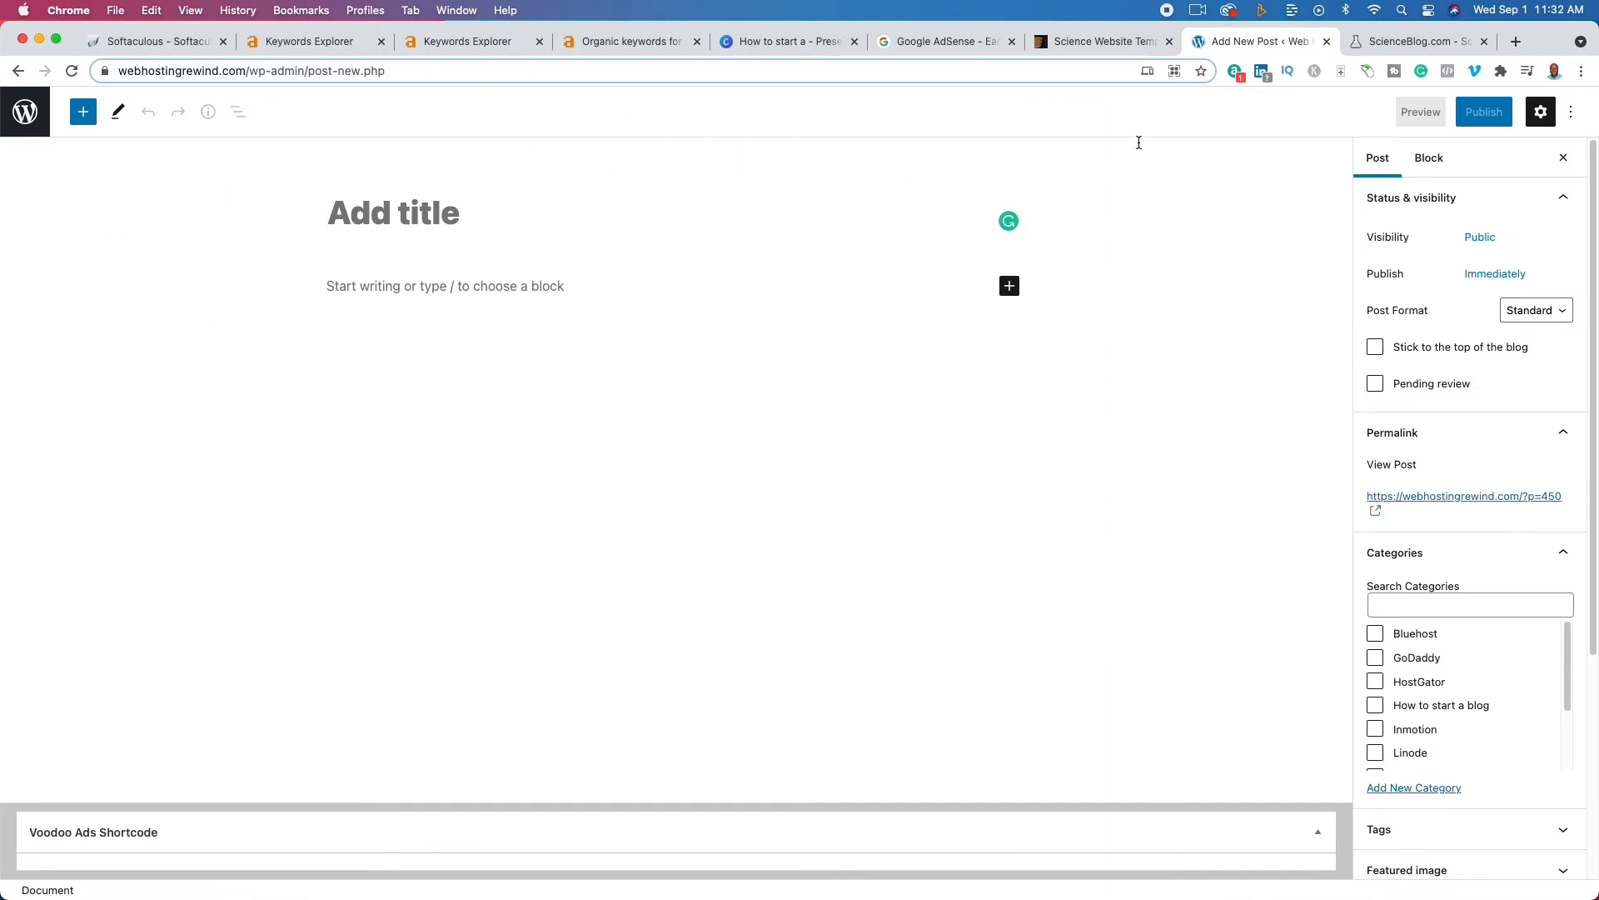
- Copy the keyword "dna helix tattoos" from the Ahrefs organic keywords list into the new WordPress post's title
{"action": "left_click", "coordinate": [600, 42]}
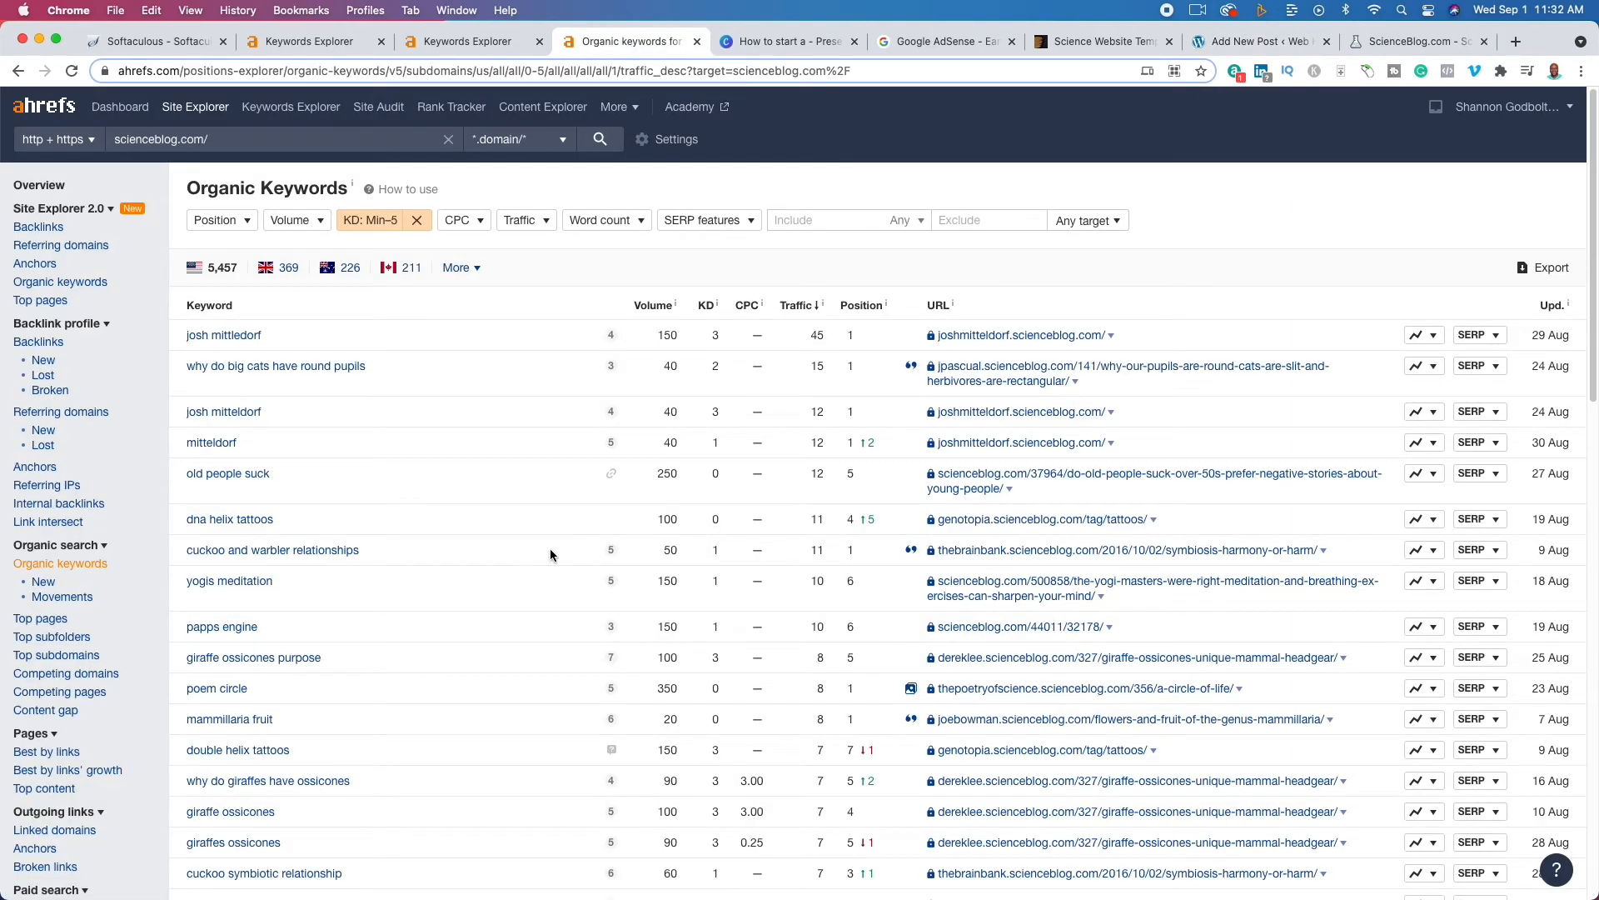
{"action": "left_click_drag", "start_coordinate": [308, 517], "coordinate": [183, 517]}
{"action": "key", "text": "super+c"}
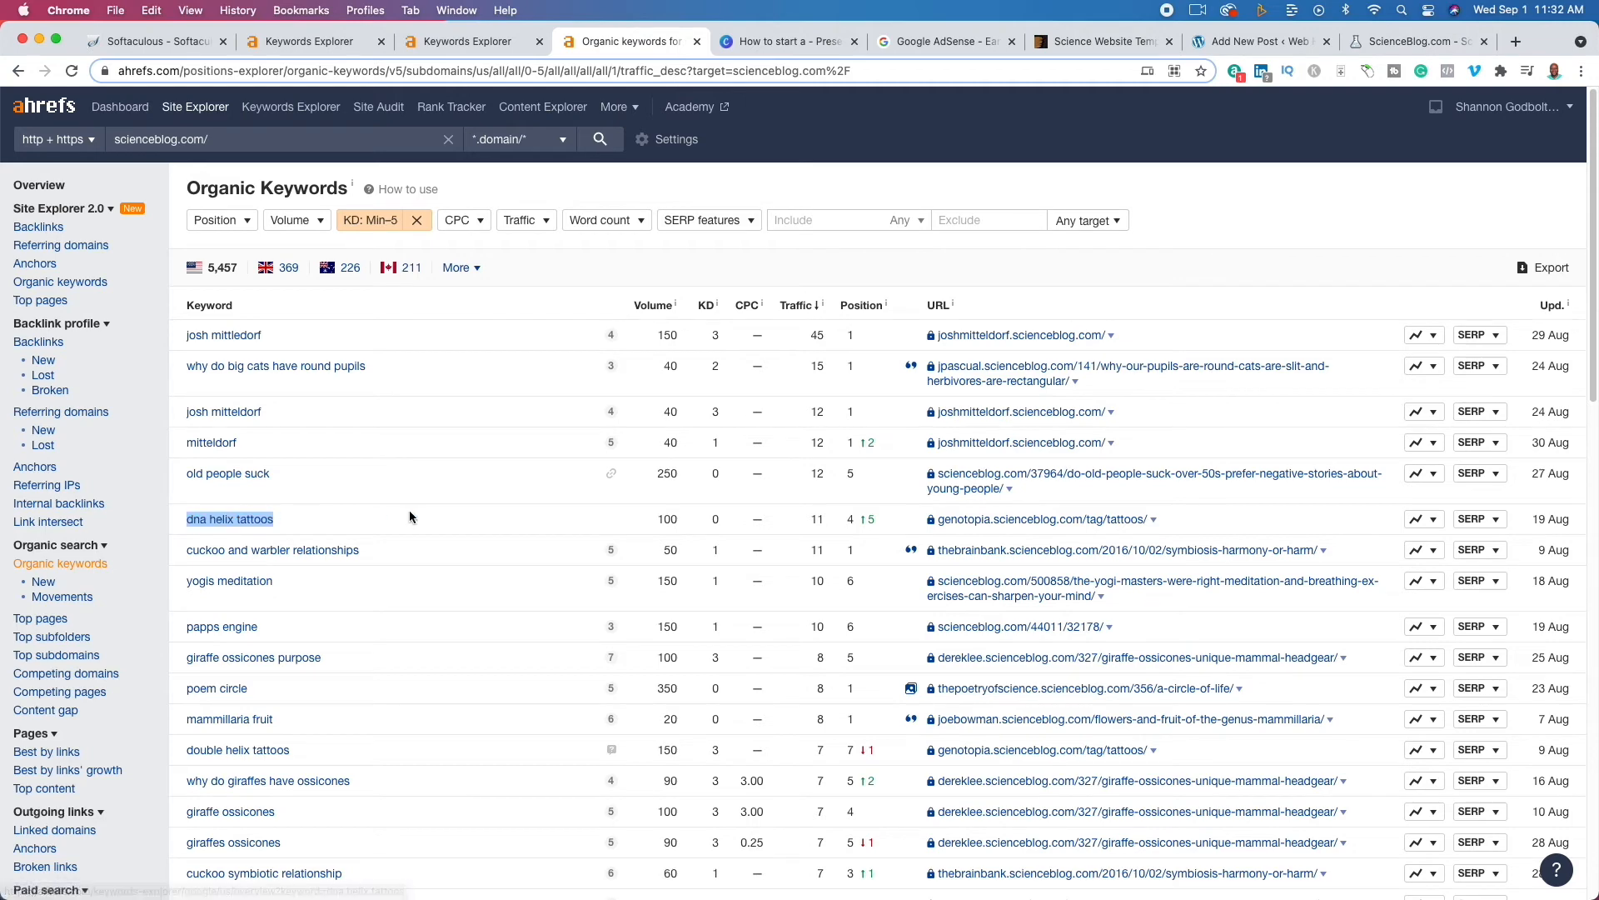
{"action": "left_click", "coordinate": [1222, 48]}
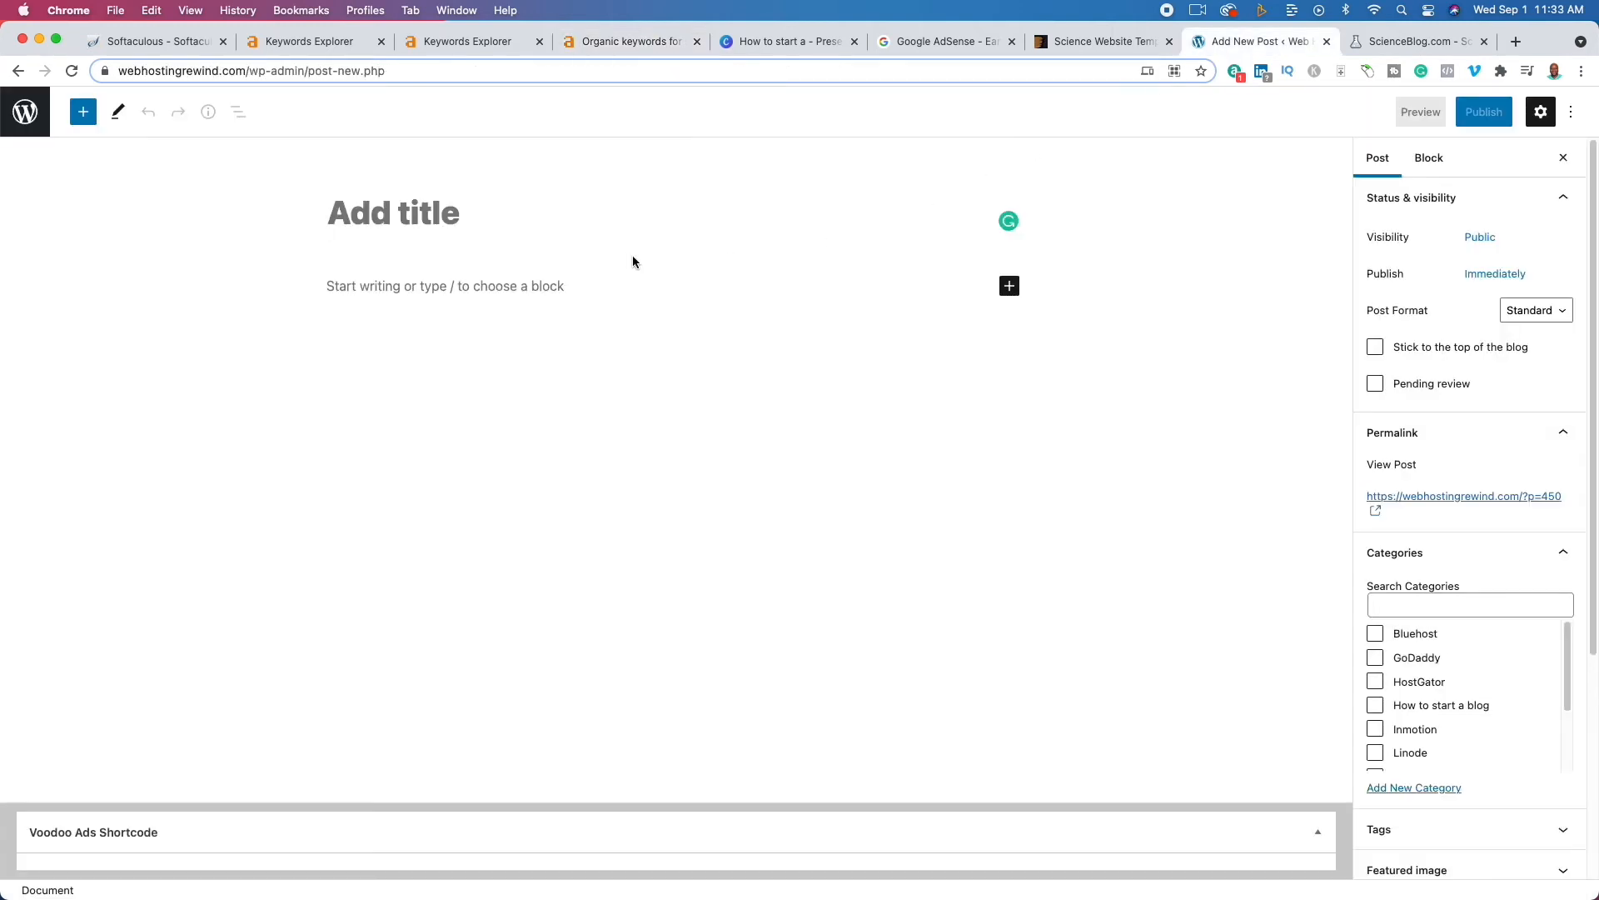
{"action": "key", "text": "super+v"}
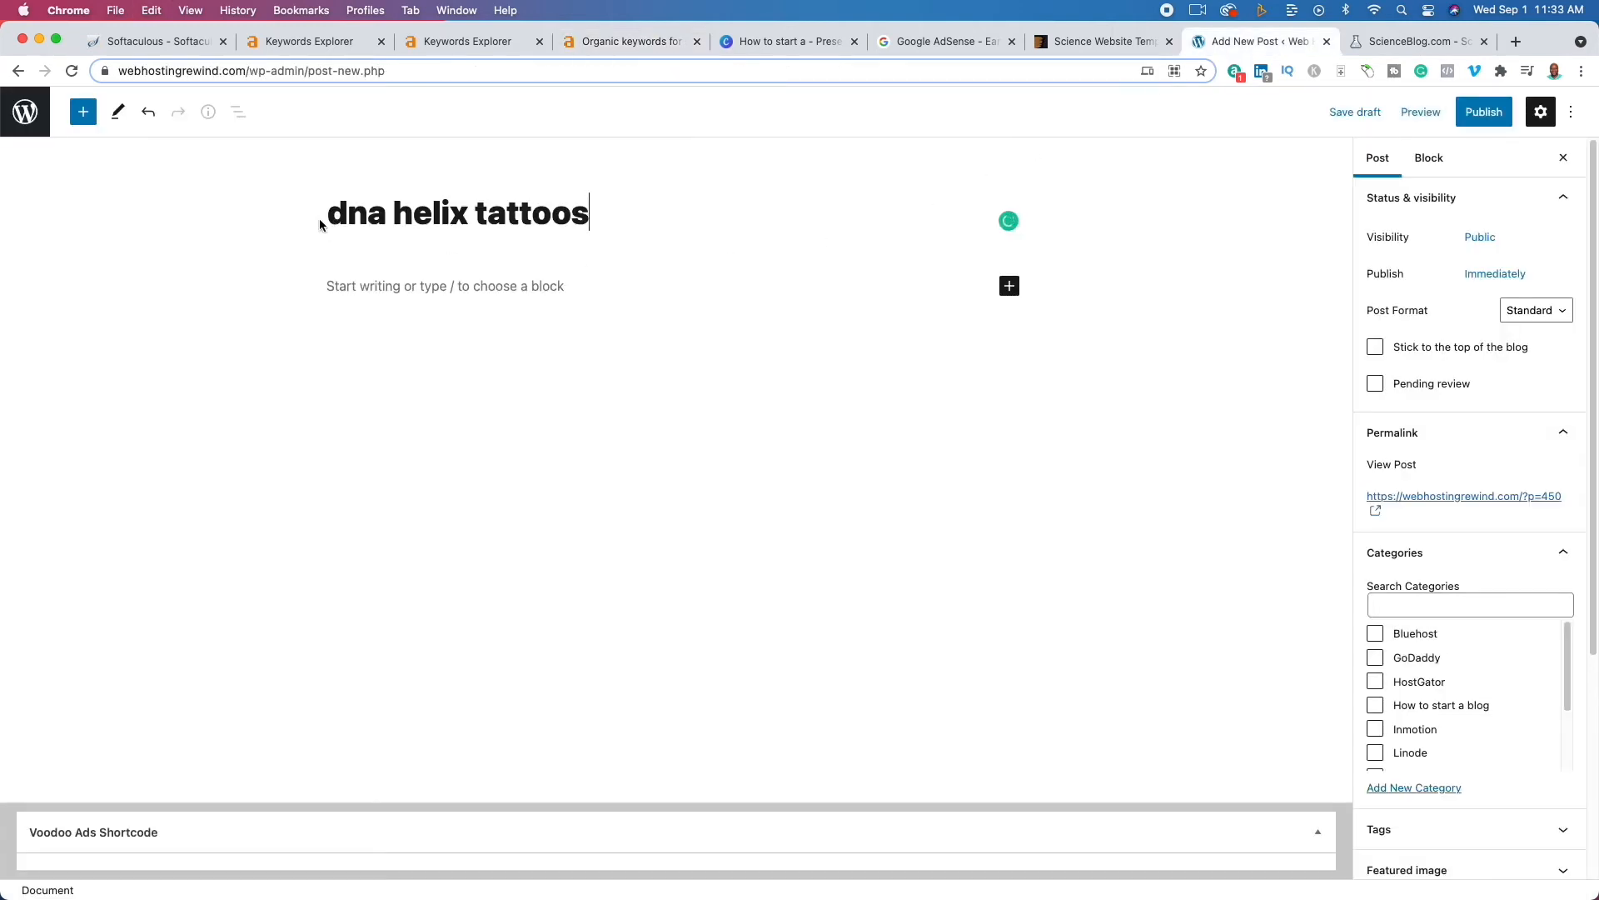
- Capitalize the post title so it reads "DNA Helix Tattoos"
{"action": "left_click_drag", "start_coordinate": [328, 215], "coordinate": [384, 221]}
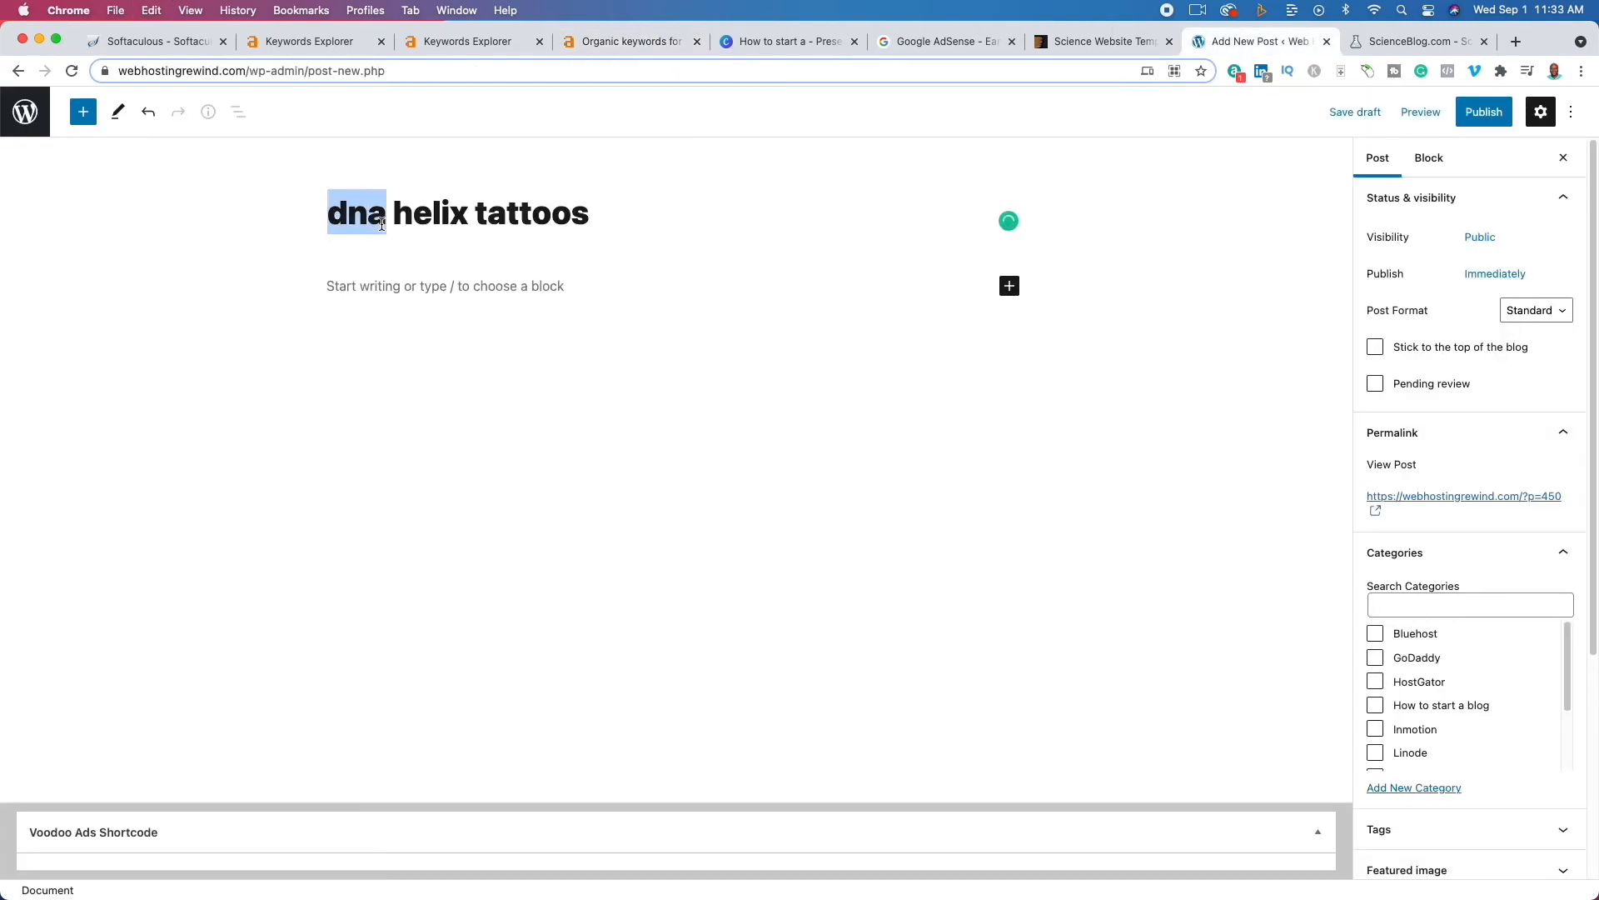
{"action": "type", "text": "DNA"}
{"action": "left_click", "coordinate": [423, 217]}
{"action": "left_click_drag", "start_coordinate": [421, 217], "coordinate": [498, 218]}
{"action": "type", "text": "H"}
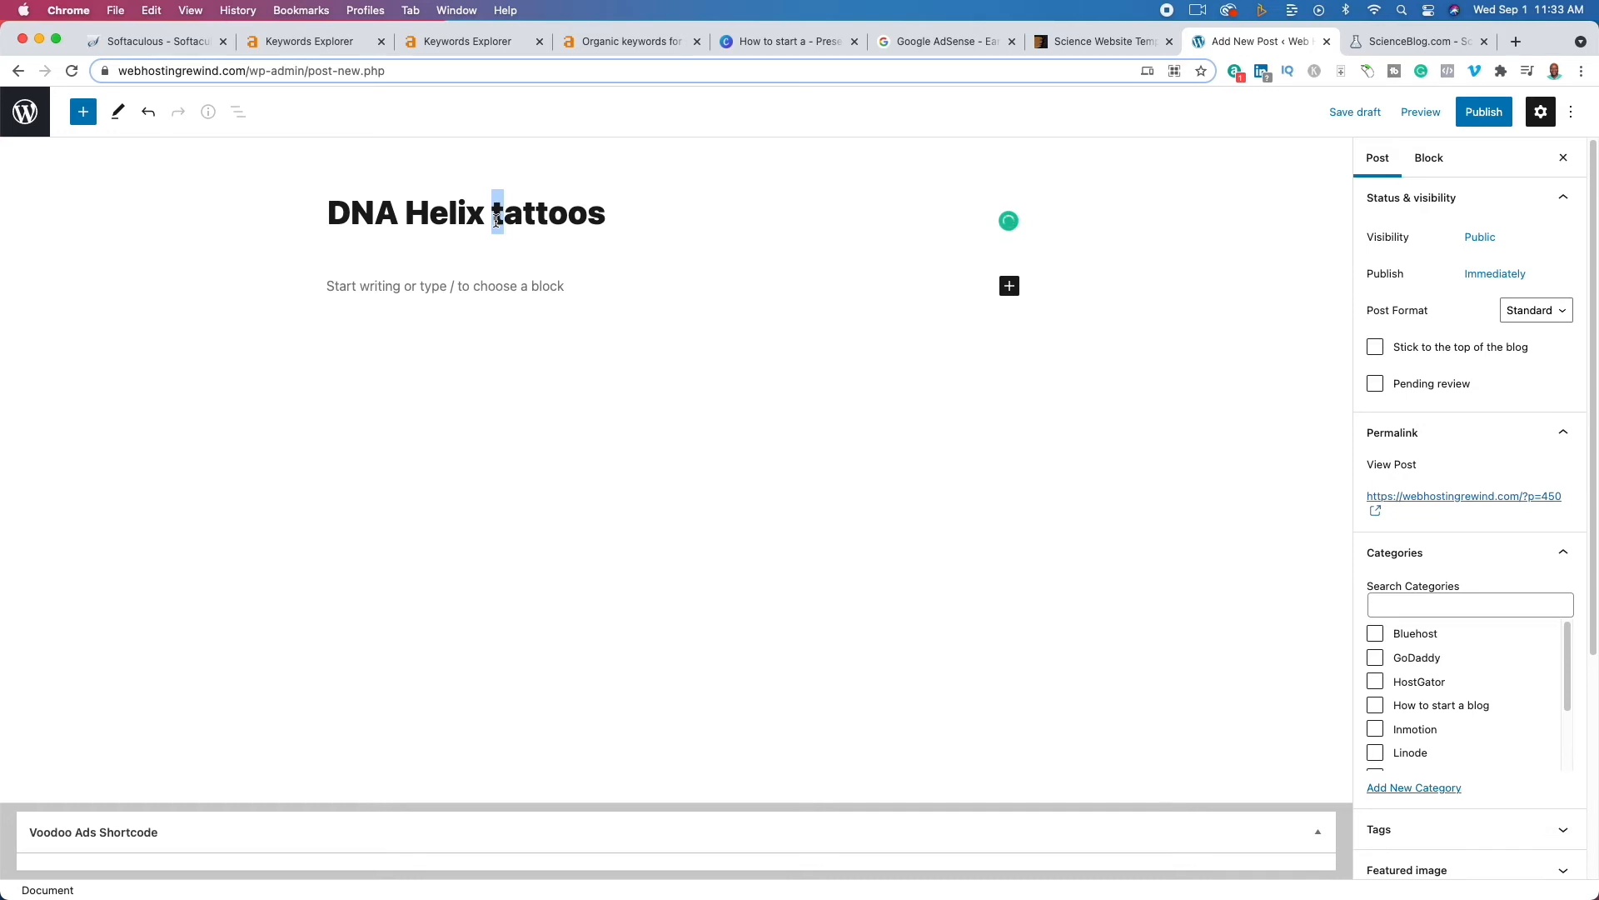
{"action": "type", "text": "T"}
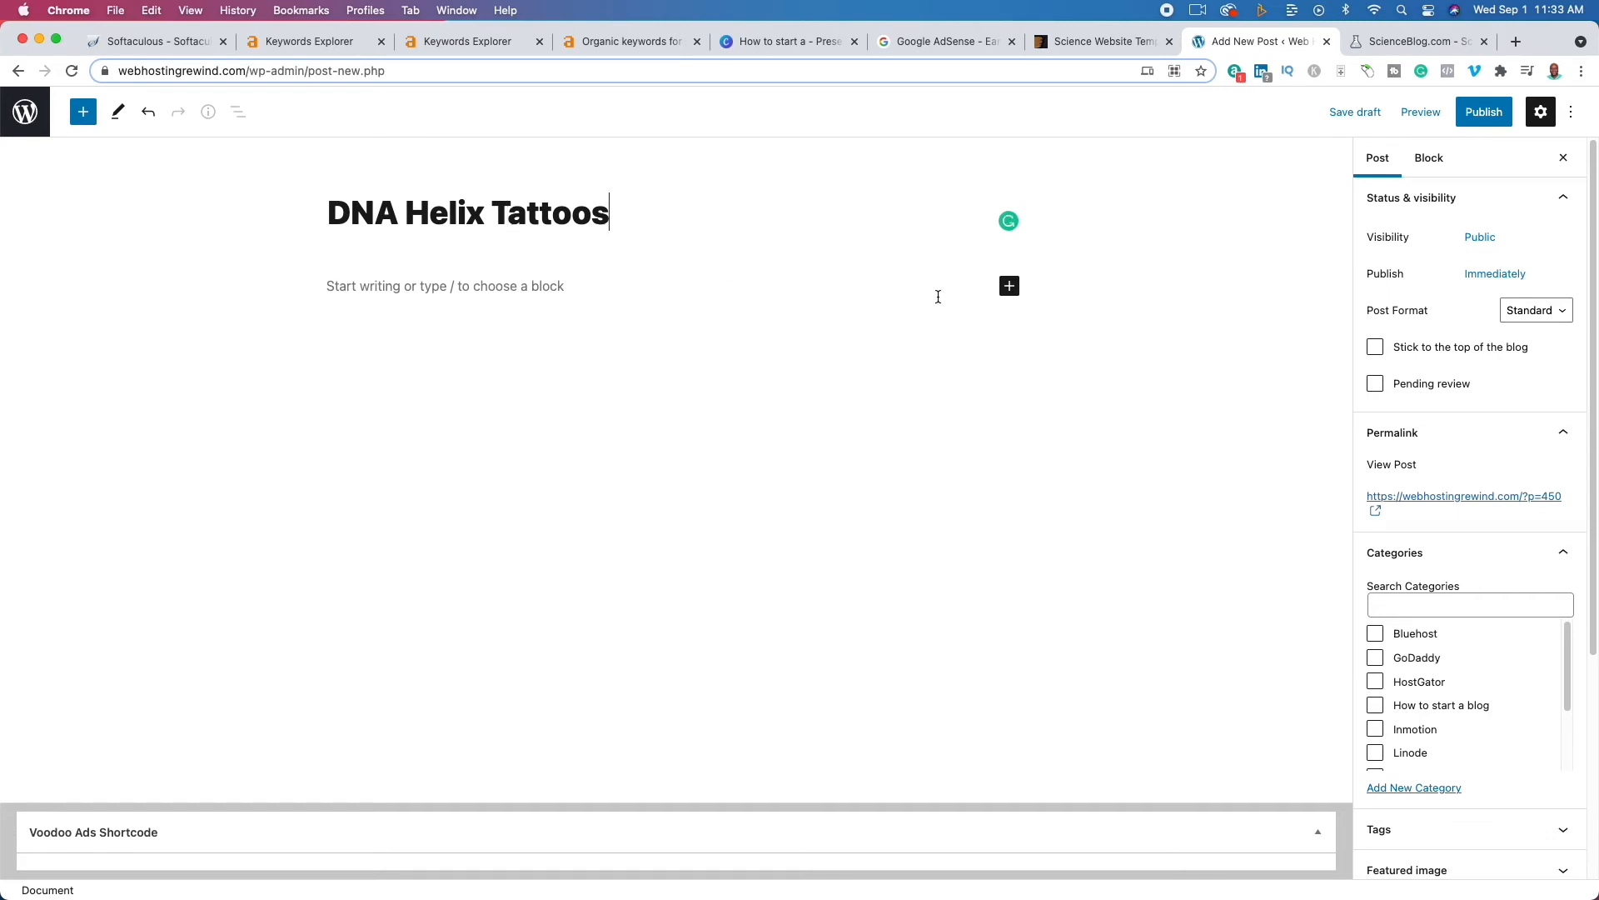
- Extend the post title to "DNA Helix Tattoos: Fact Vs. Fiction"
{"action": "type", "text": ":"}
{"action": "type", "text": "Fact vs F"}
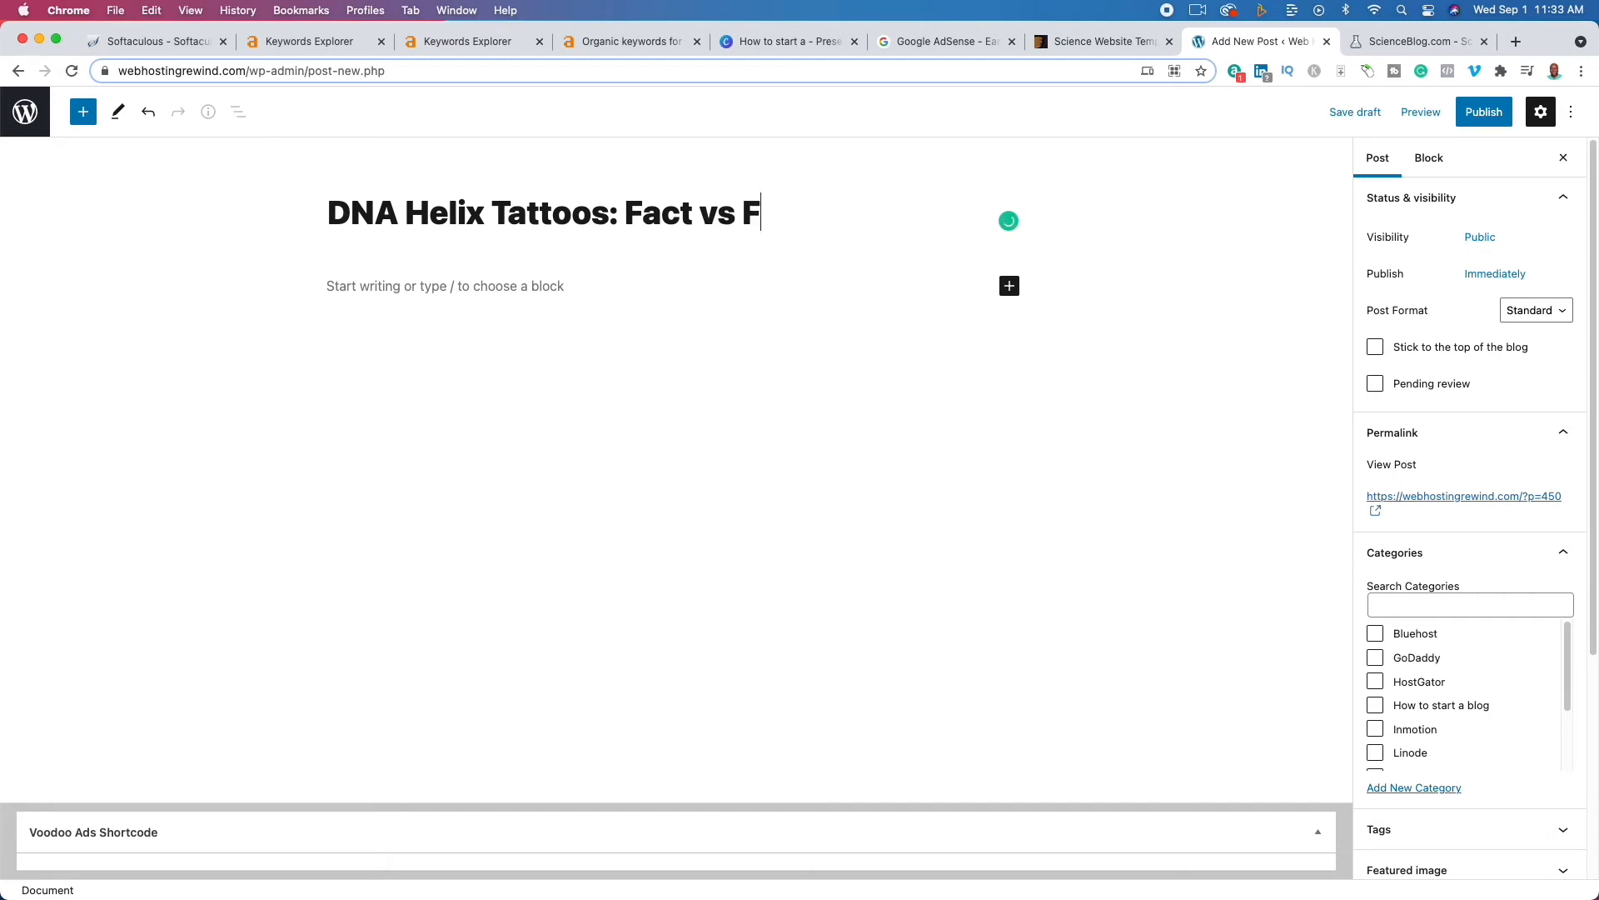
{"action": "type", "text": "iction"}
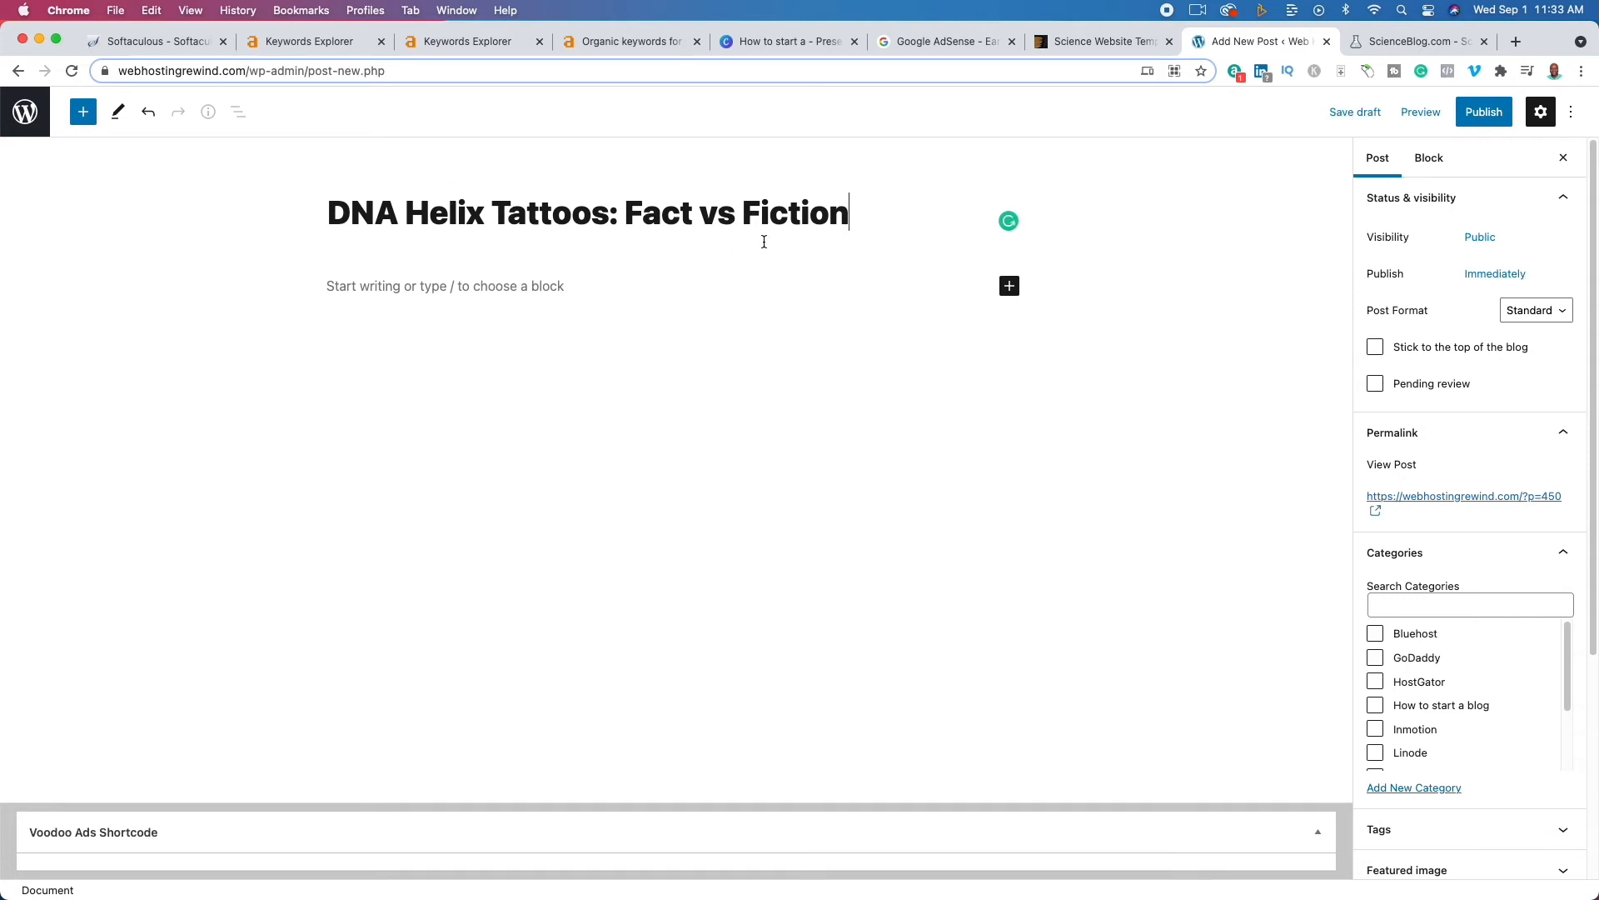
{"action": "left_click_drag", "start_coordinate": [718, 223], "coordinate": [702, 223]}
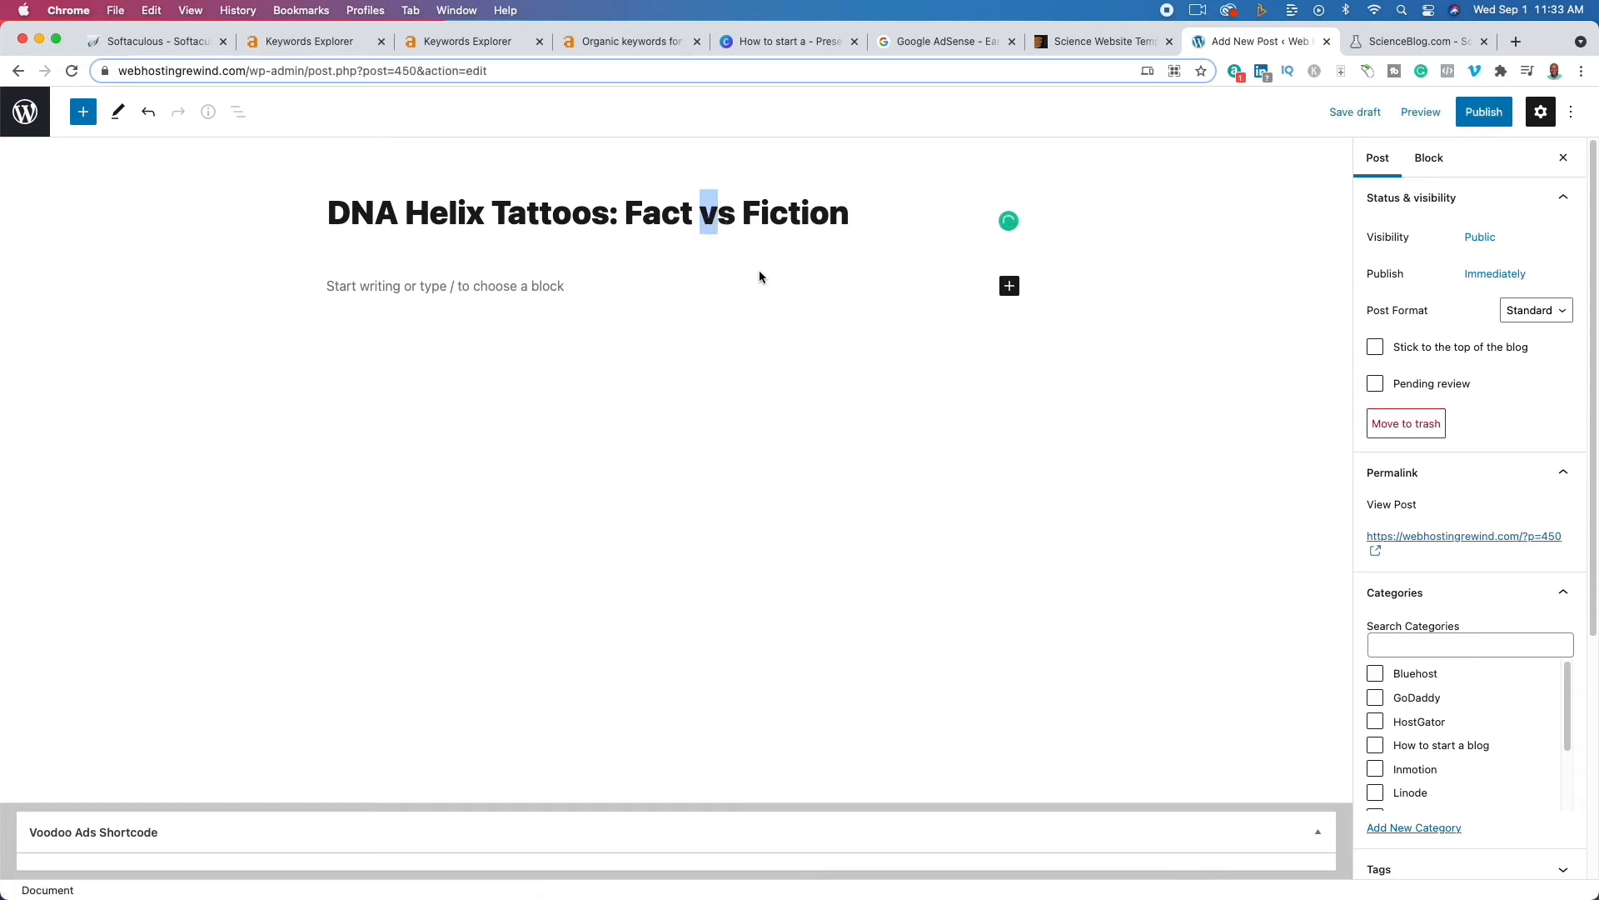
{"action": "type", "text": "V"}
{"action": "left_click", "coordinate": [736, 223]}
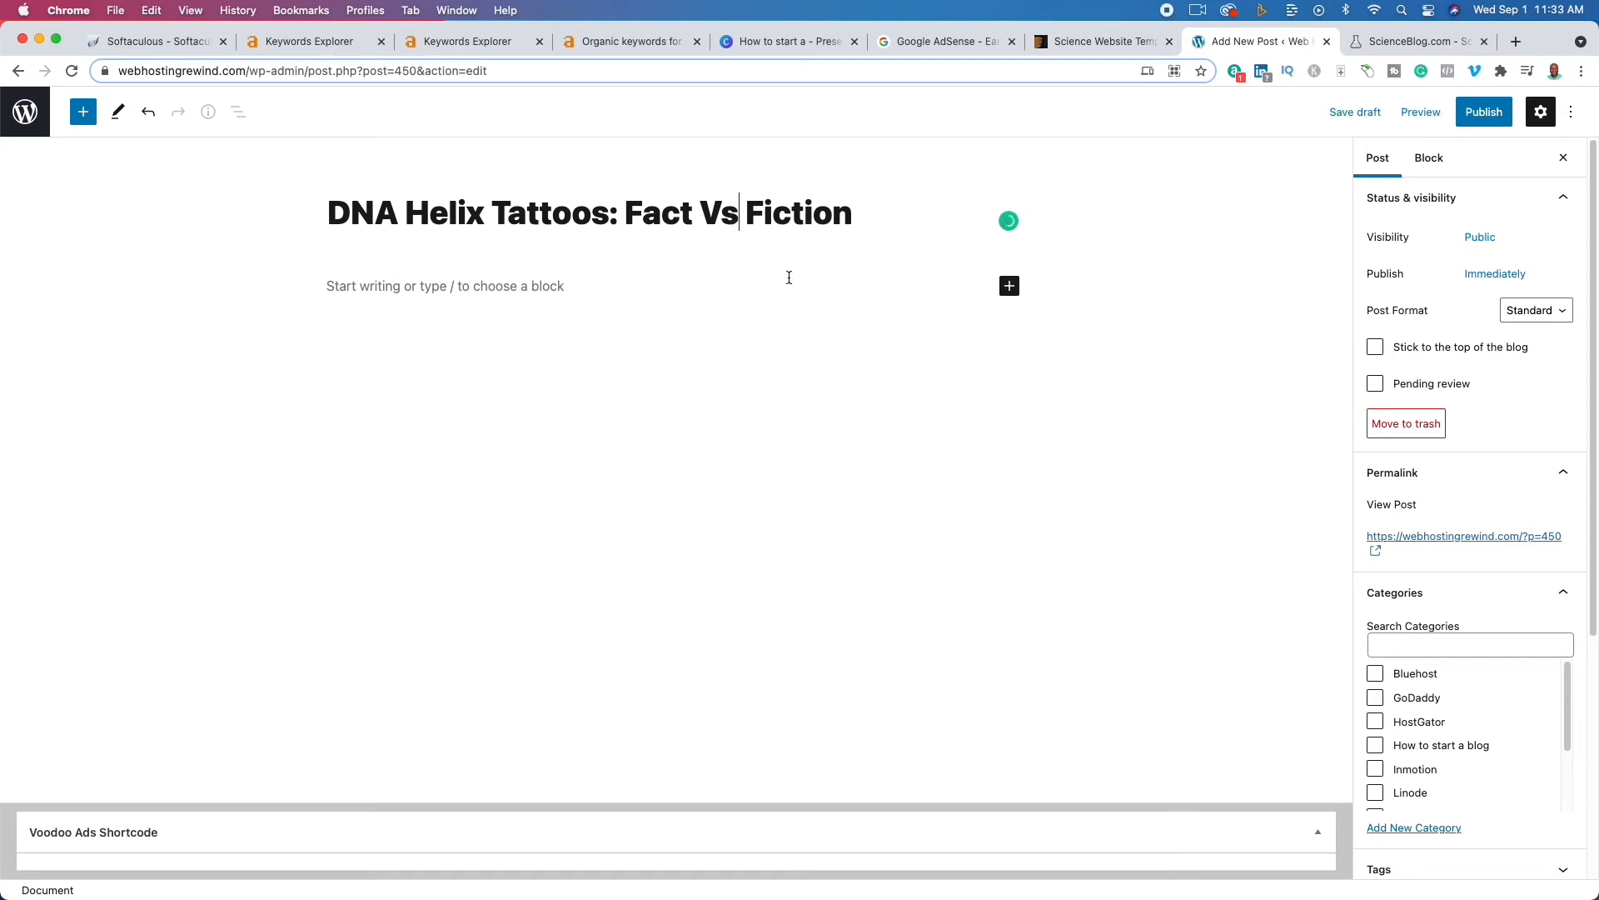
{"action": "type", "text": "."}
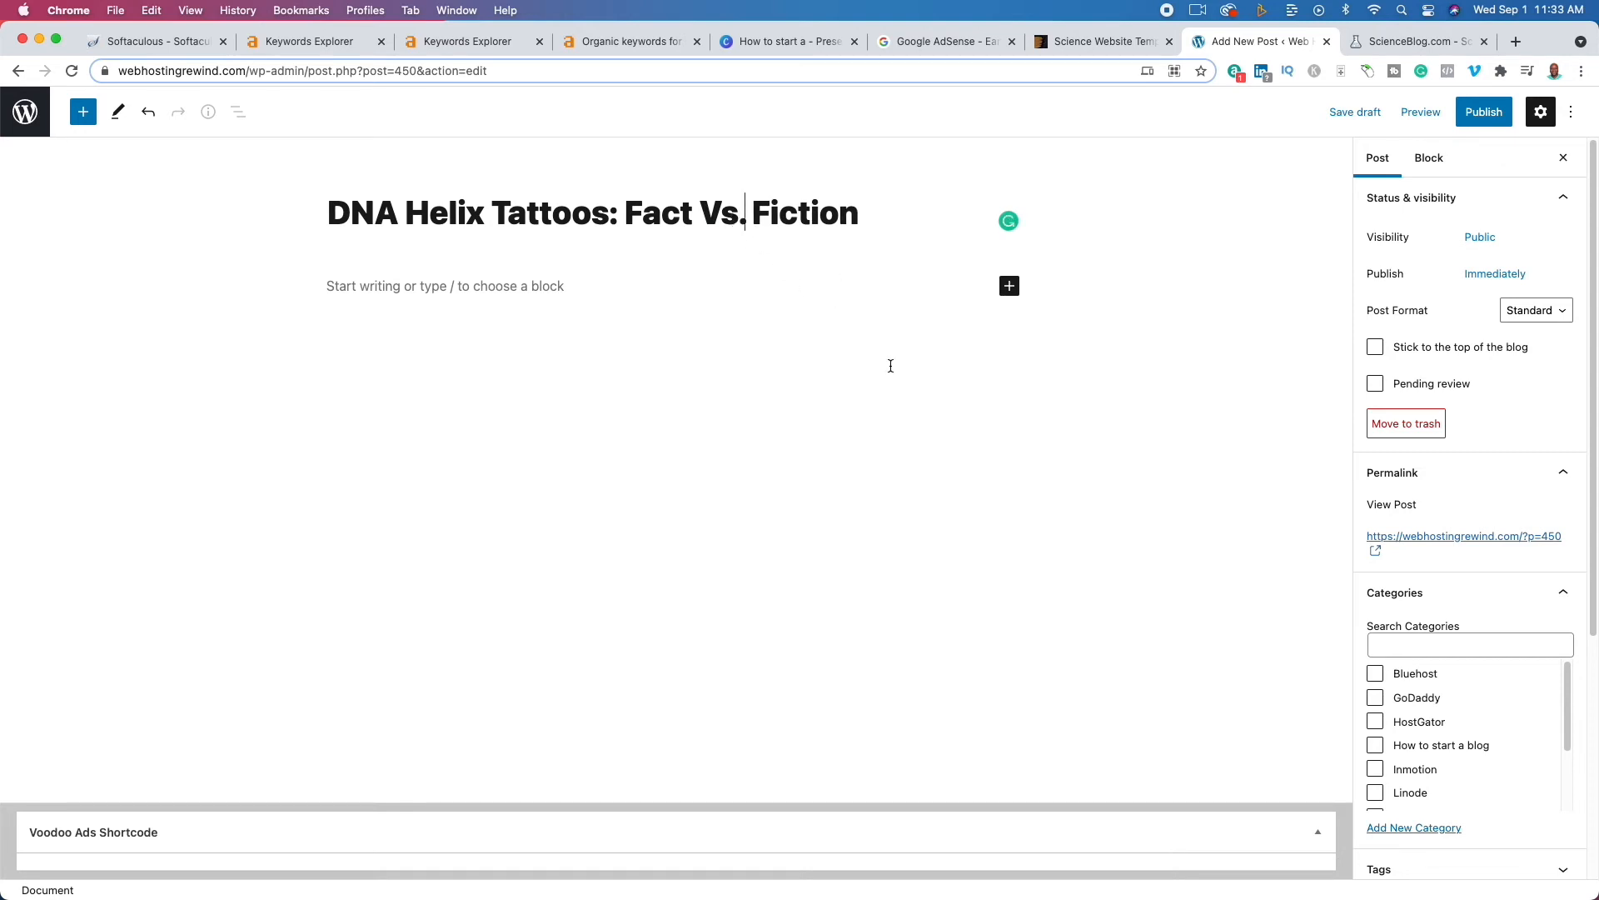
- Copy "DNA Helix Tattoos" from the post title and search Google for it in a new browser tab
{"action": "left_click_drag", "start_coordinate": [329, 218], "coordinate": [610, 219]}
{"action": "key", "text": "super+c"}
{"action": "left_click", "coordinate": [1516, 42]}
{"action": "key", "text": "super+v"}
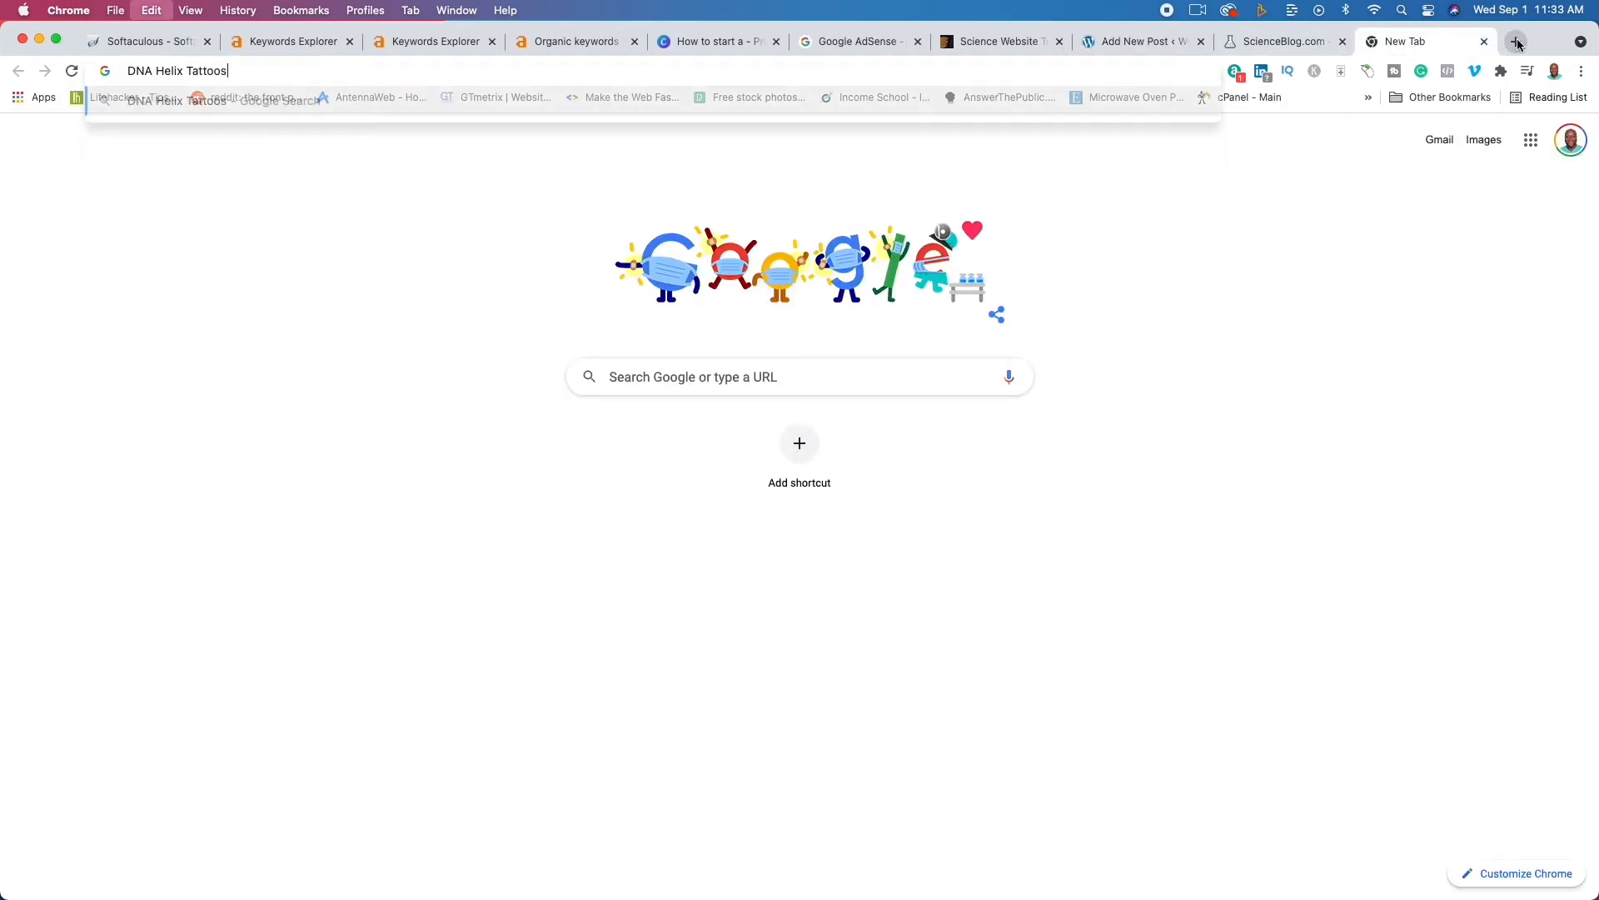
{"action": "key", "text": "Return"}
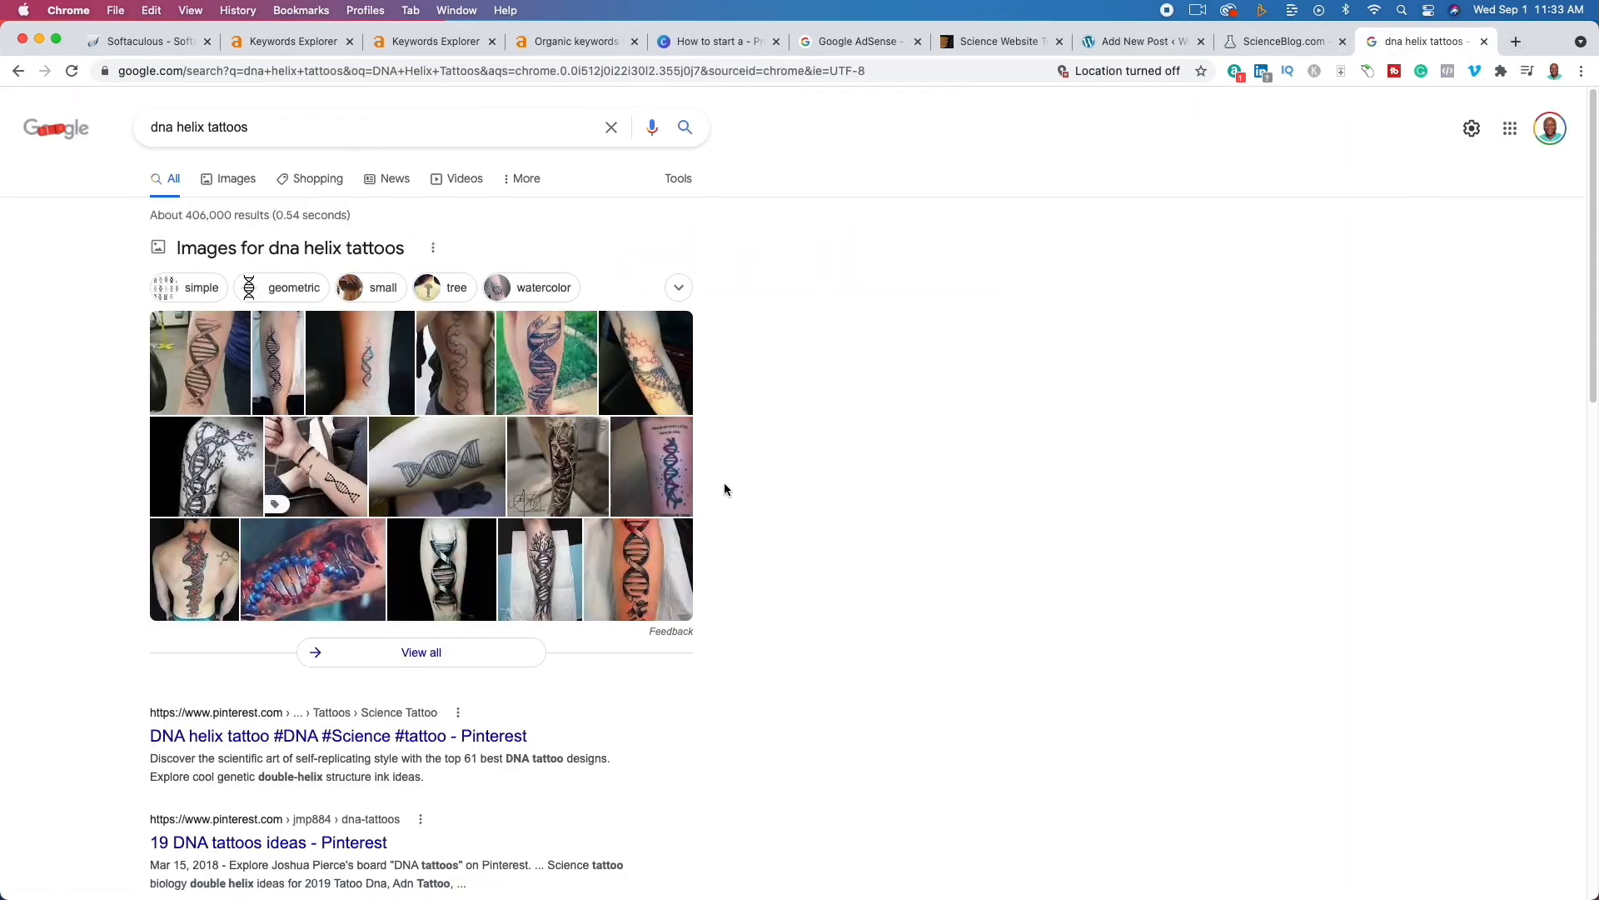
- Browse the search results and open the Next Luxury article "Top 31 DNA Tattoo Ideas" in its own tab
{"action": "scroll", "coordinate": [724, 489], "scroll_direction": "down", "scroll_amount": 5}
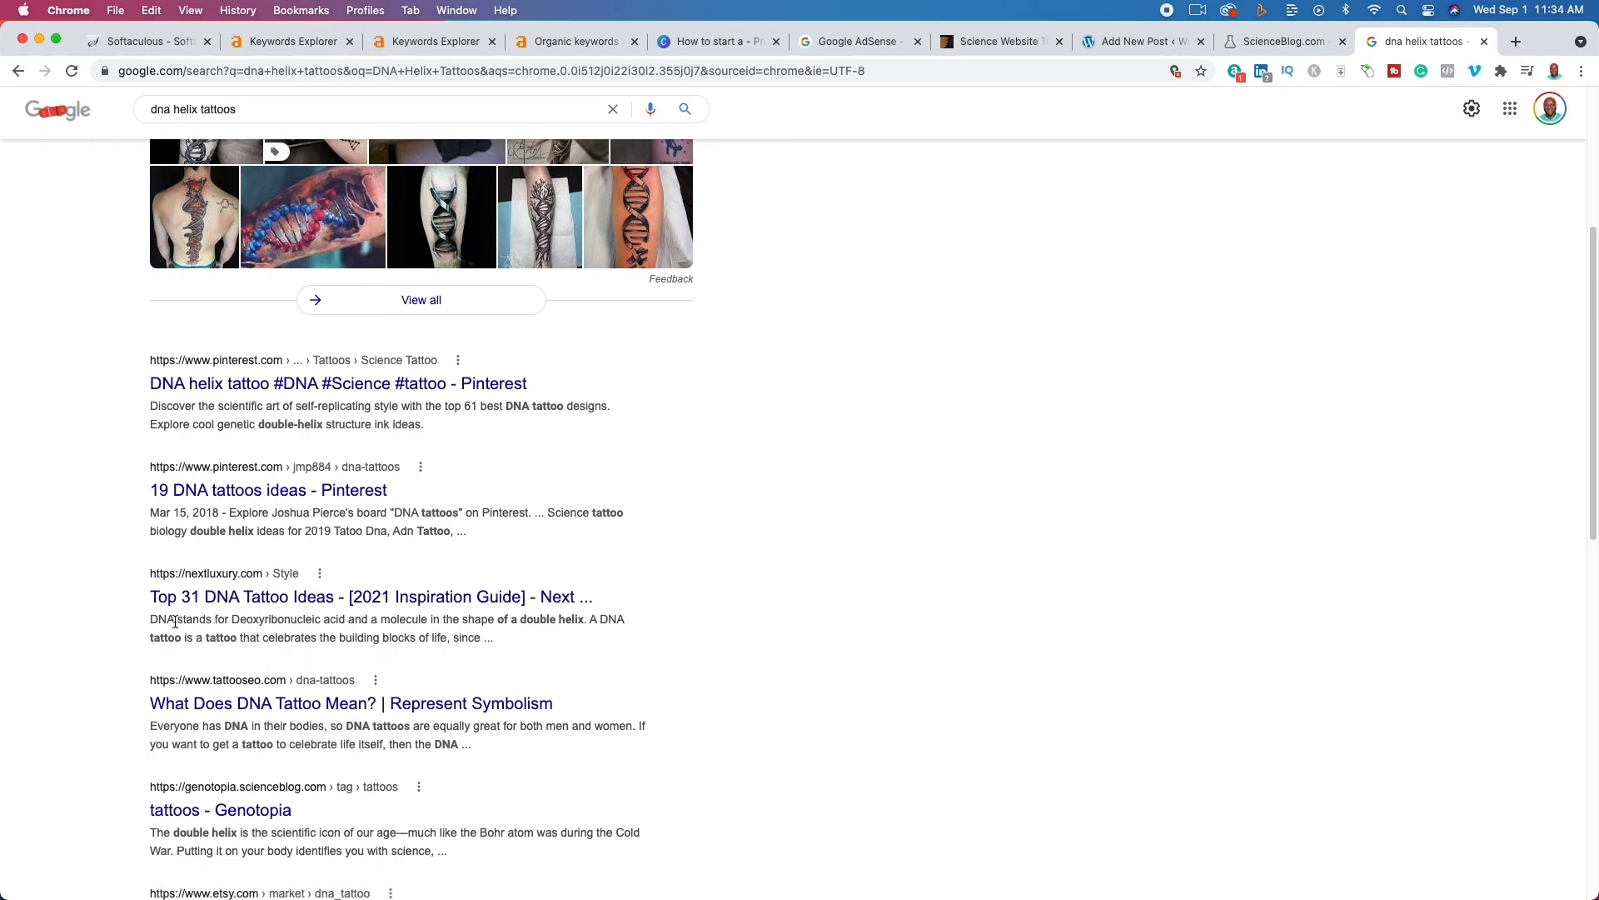
{"action": "scroll", "coordinate": [175, 626], "scroll_direction": "down", "scroll_amount": 2}
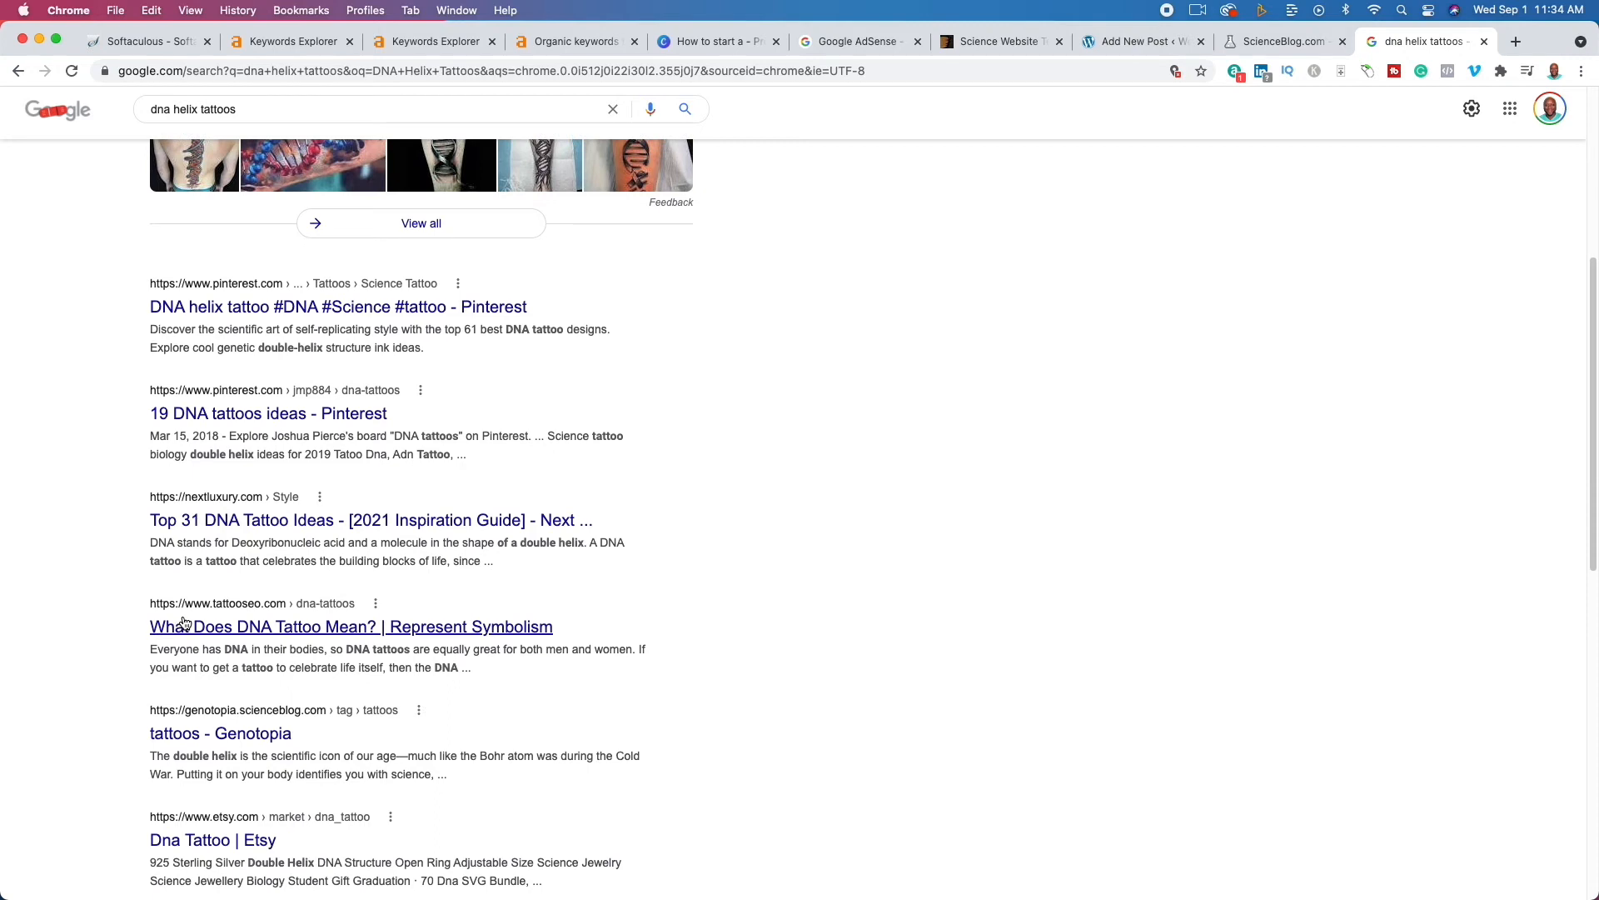
{"action": "right_click", "coordinate": [453, 521]}
{"action": "left_click", "coordinate": [558, 597]}
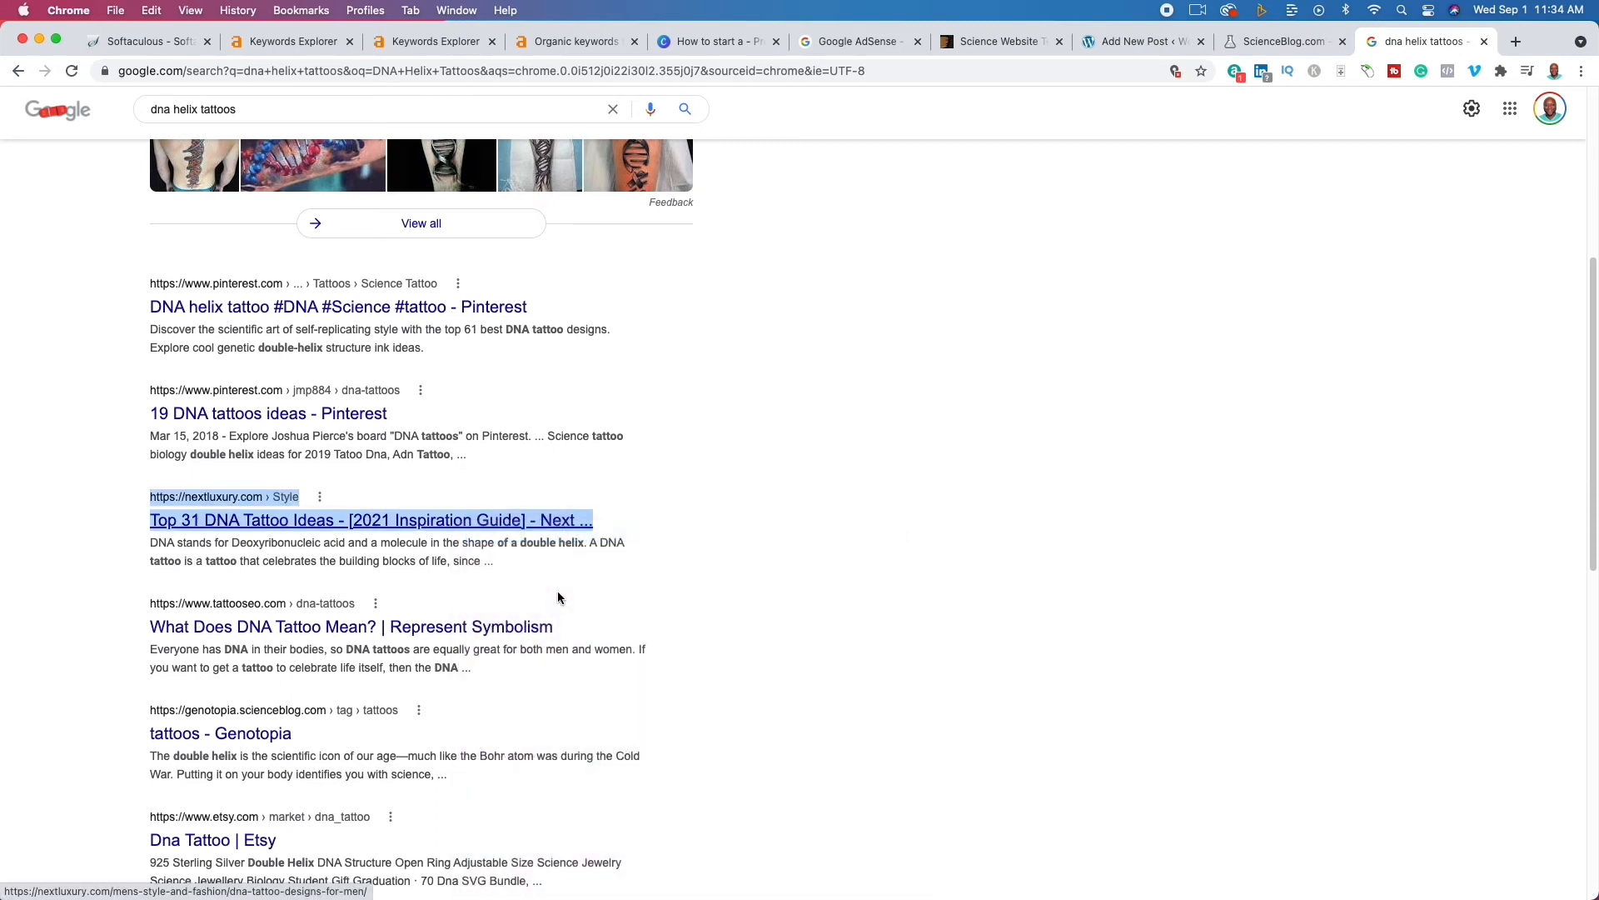
{"action": "right_click", "coordinate": [384, 638]}
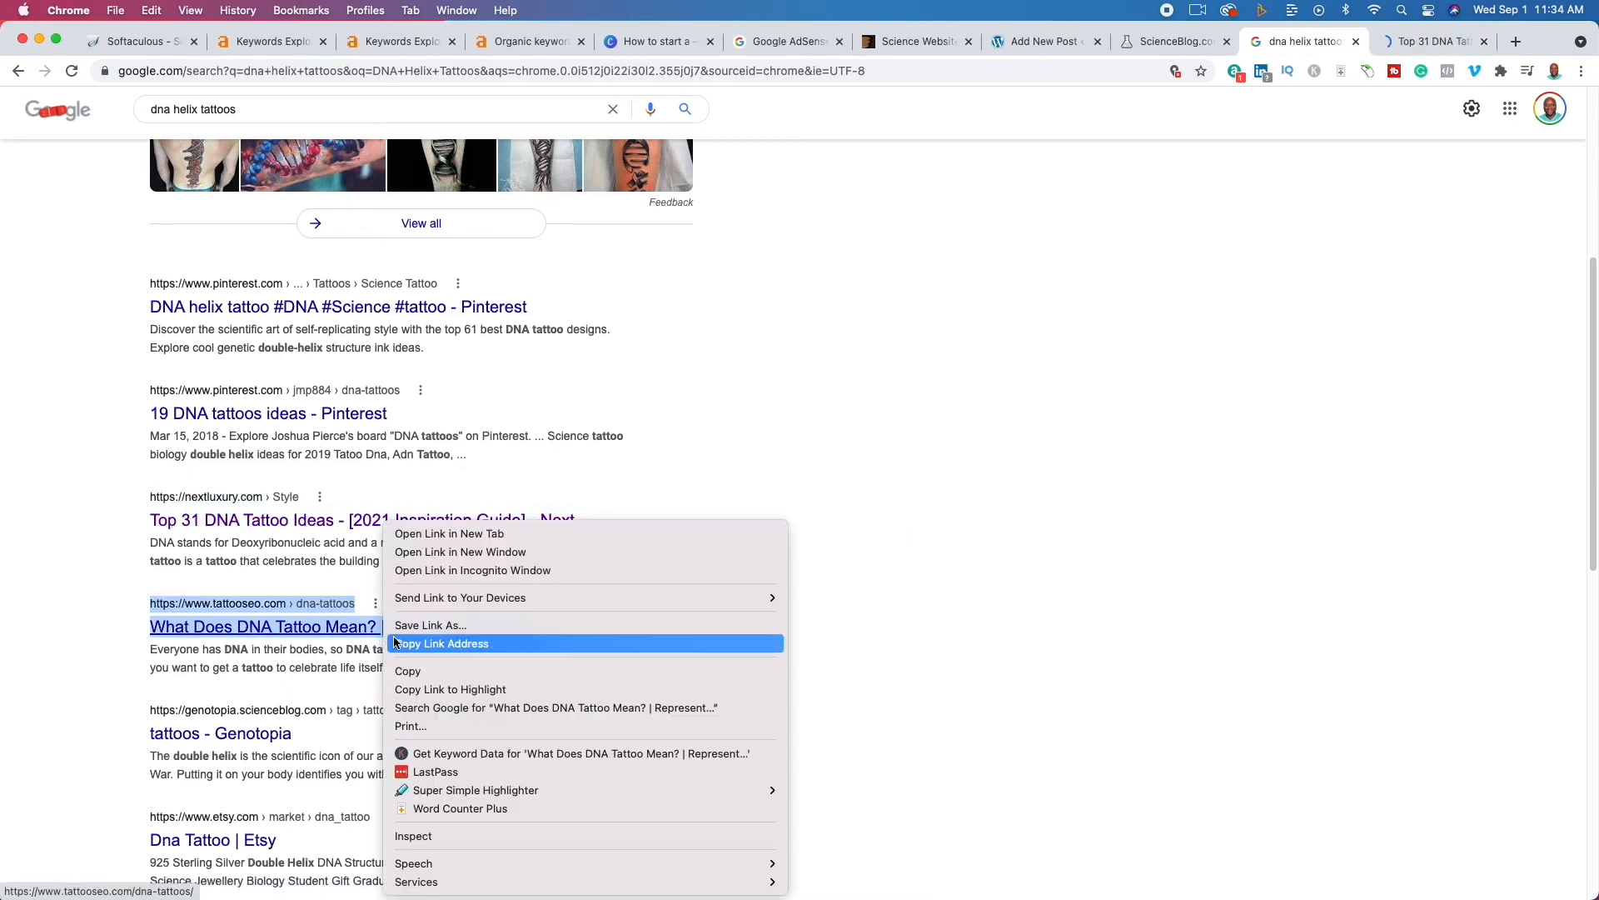
{"action": "left_click", "coordinate": [955, 509]}
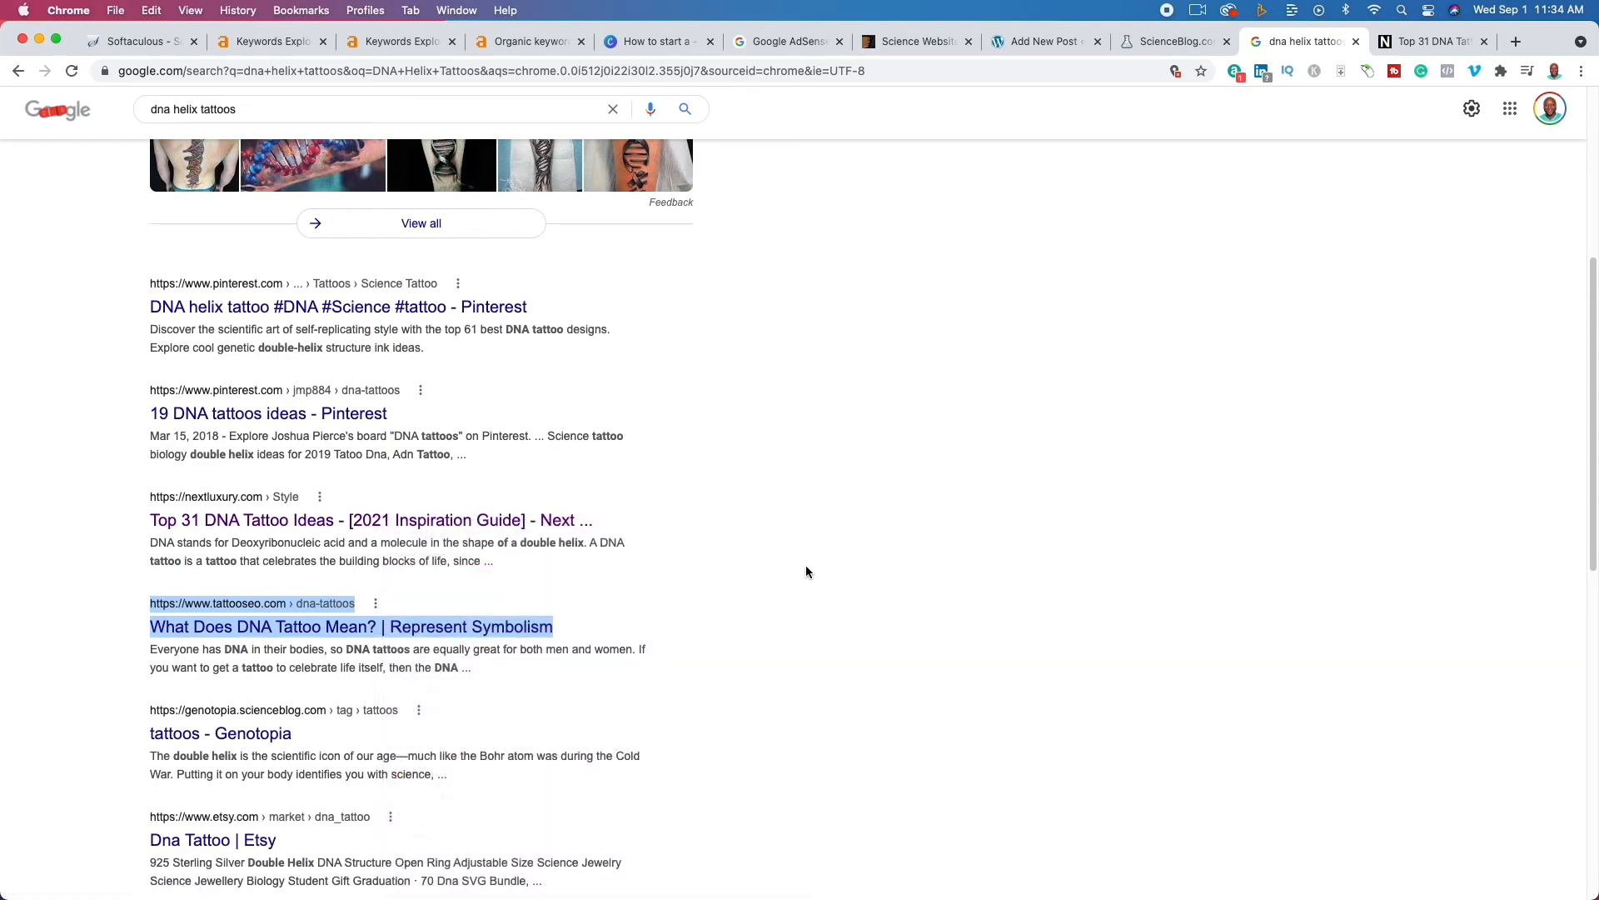
{"action": "left_click", "coordinate": [1449, 43]}
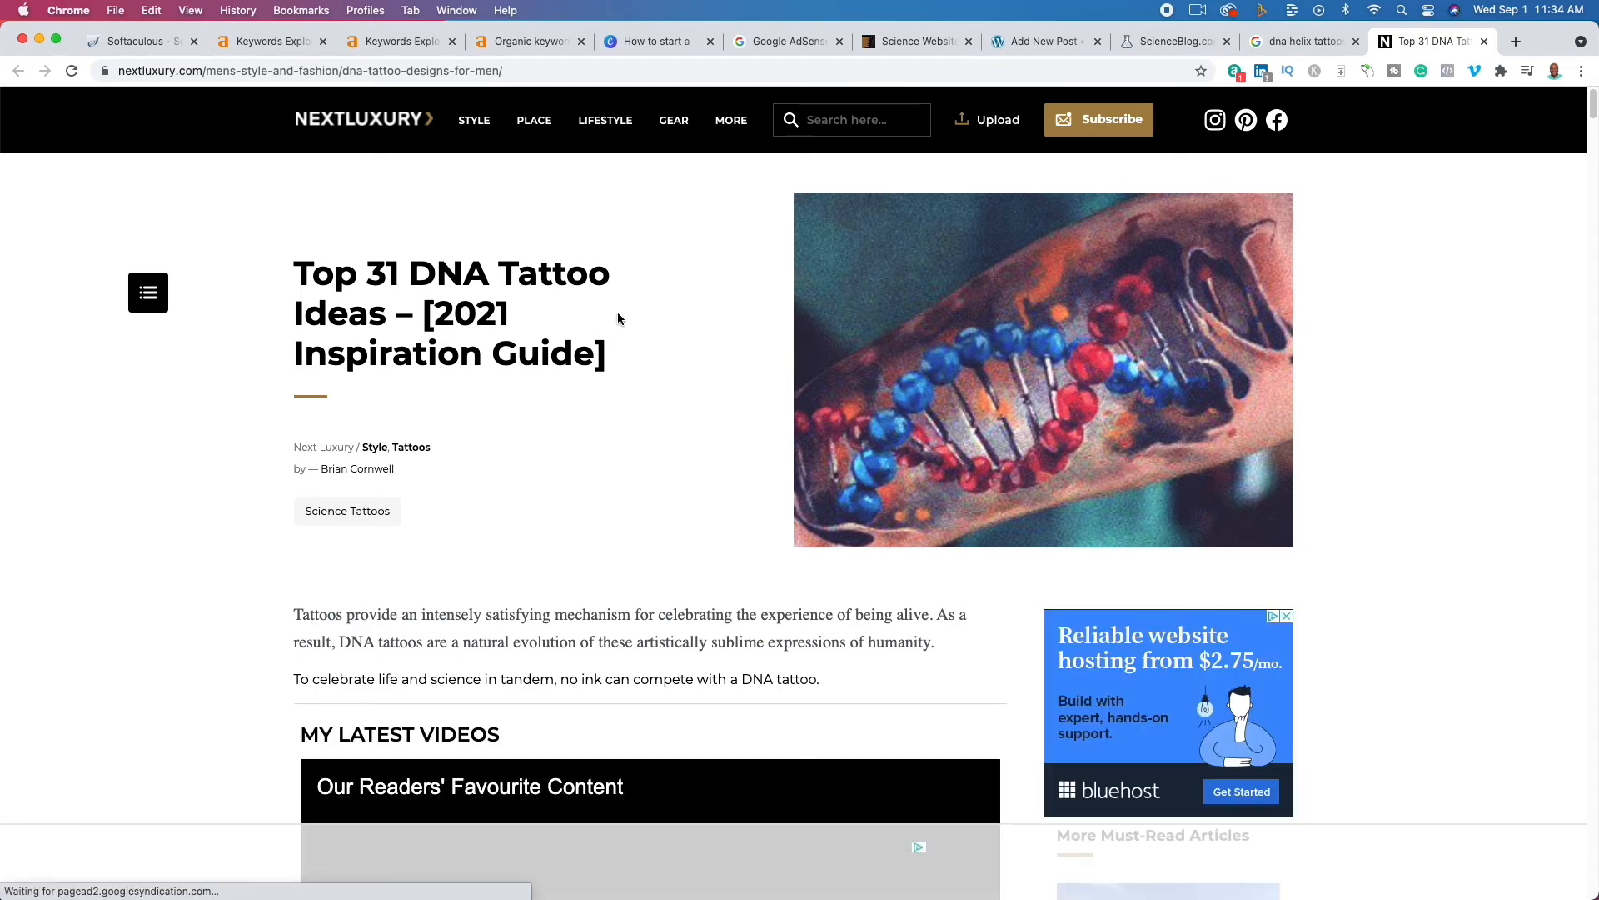
{"action": "left_click_drag", "start_coordinate": [321, 288], "coordinate": [653, 592]}
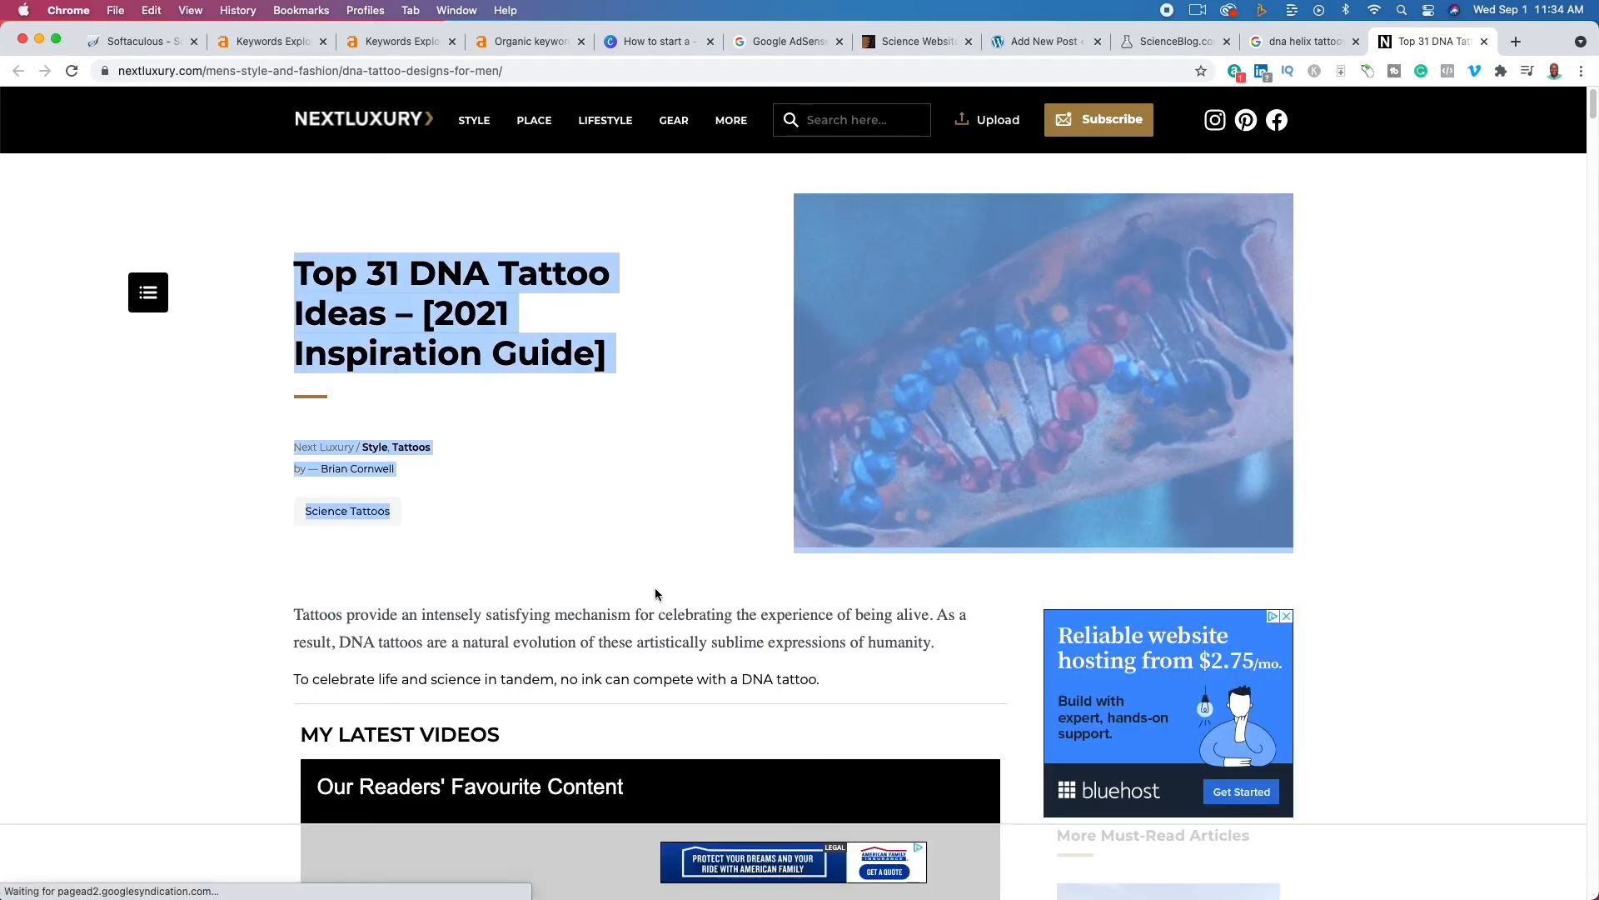
{"action": "scroll", "coordinate": [542, 474], "scroll_direction": "down", "scroll_amount": 3}
{"action": "scroll", "coordinate": [542, 474], "scroll_direction": "up", "scroll_amount": 3}
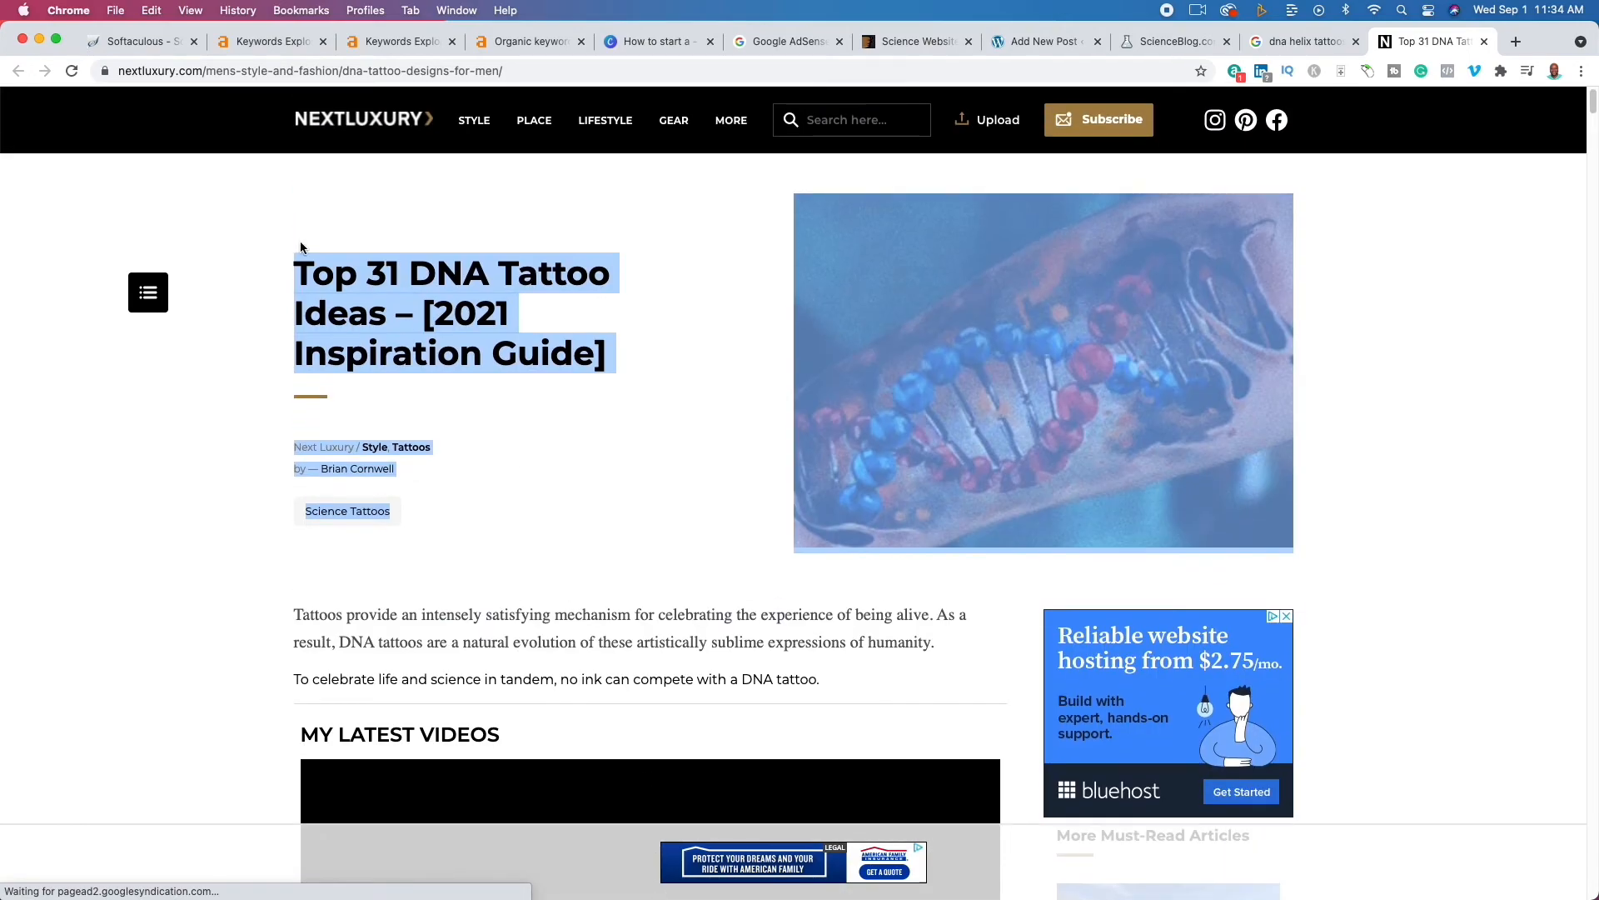
{"action": "left_click", "coordinate": [353, 289]}
- Select the text from the DNA tattoo article's title down through the page and count its words with Word Counter Plus
{"action": "left_click_drag", "start_coordinate": [295, 268], "coordinate": [687, 597]}
{"action": "scroll", "coordinate": [682, 595], "scroll_direction": "down", "scroll_amount": 20}
{"action": "scroll", "coordinate": [681, 595], "scroll_direction": "down", "scroll_amount": 15}
{"action": "scroll", "coordinate": [685, 594], "scroll_direction": "up", "scroll_amount": 10}
{"action": "scroll", "coordinate": [687, 595], "scroll_direction": "up", "scroll_amount": 12}
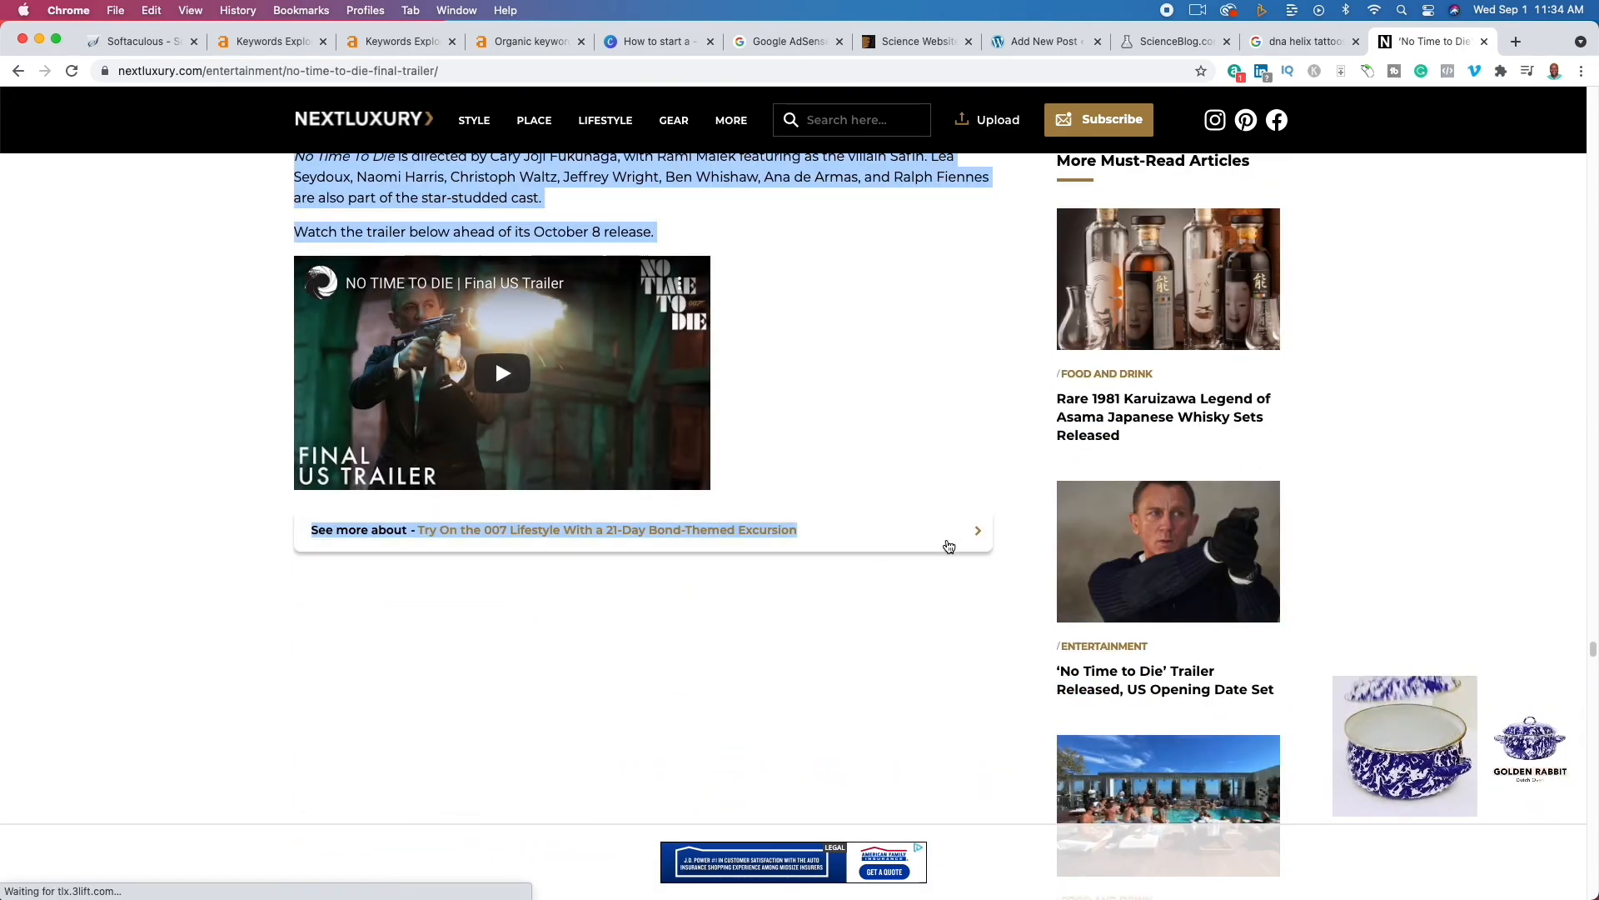
{"action": "scroll", "coordinate": [920, 505], "scroll_direction": "up", "scroll_amount": 5}
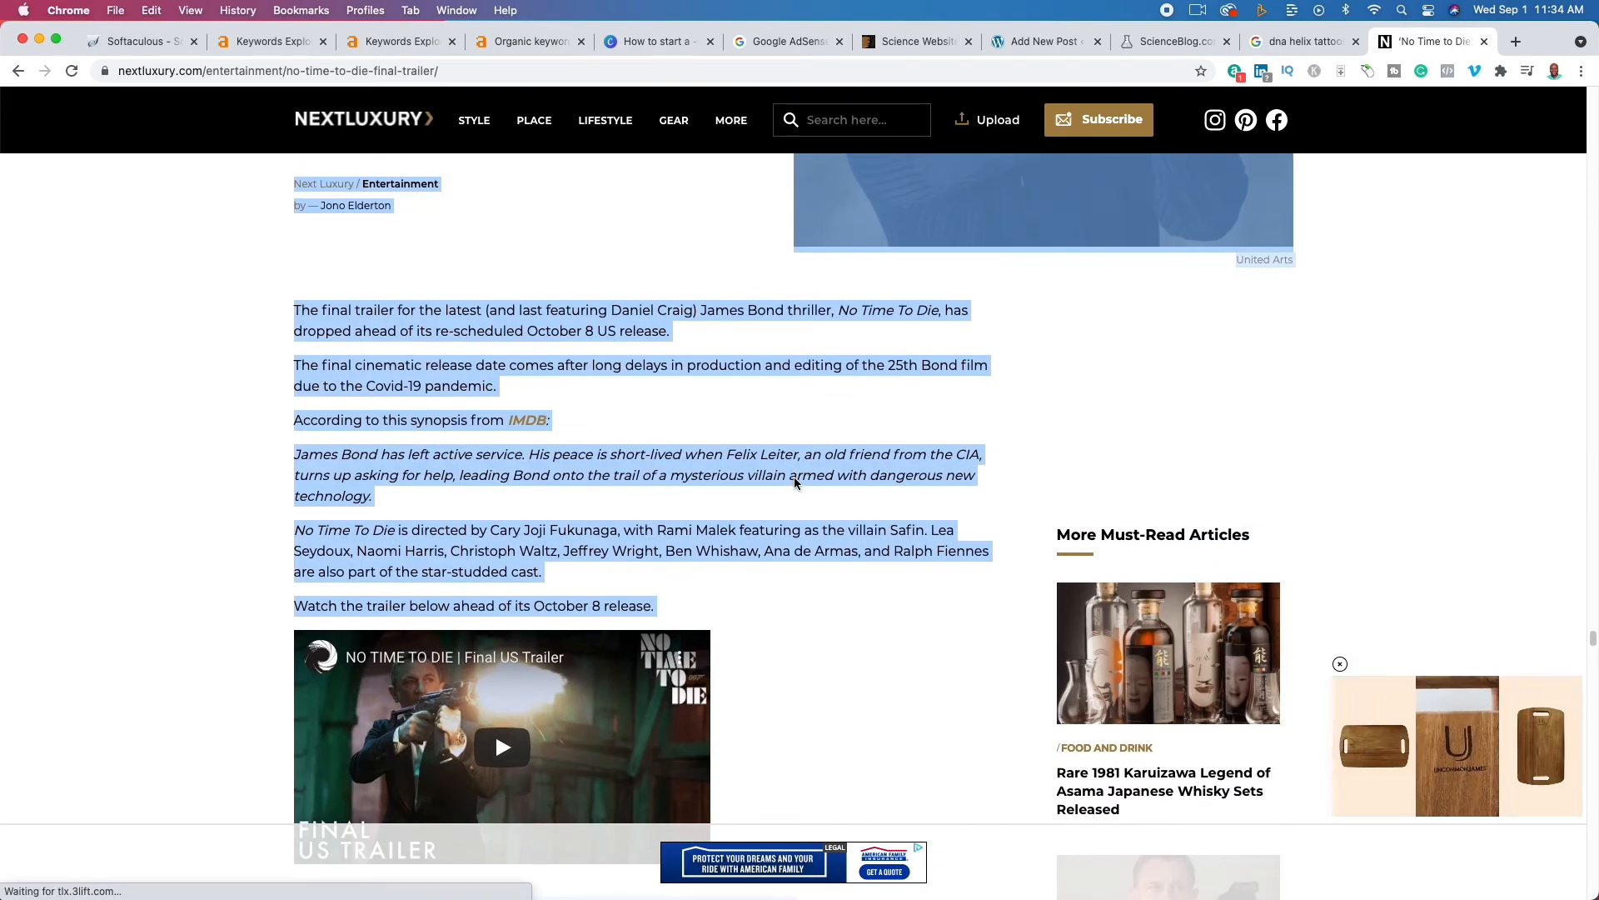
{"action": "right_click", "coordinate": [796, 472]}
{"action": "left_click", "coordinate": [882, 651]}
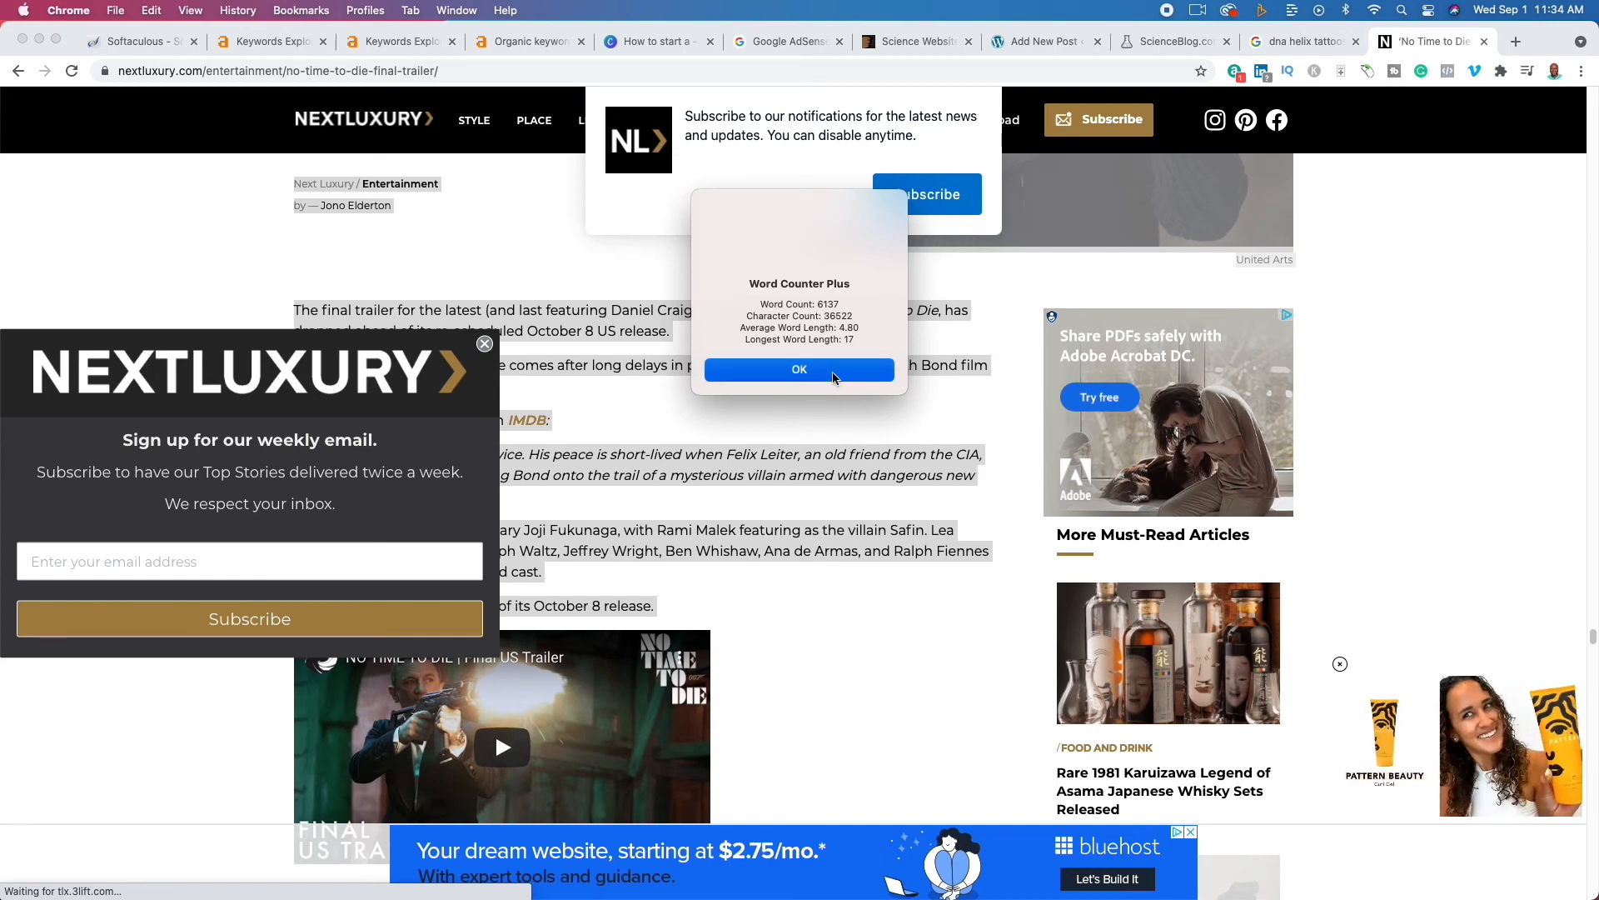
- Close the word count result and outline the WordPress post body with the lines who, what, when, where, why and how
{"action": "left_click", "coordinate": [799, 369]}
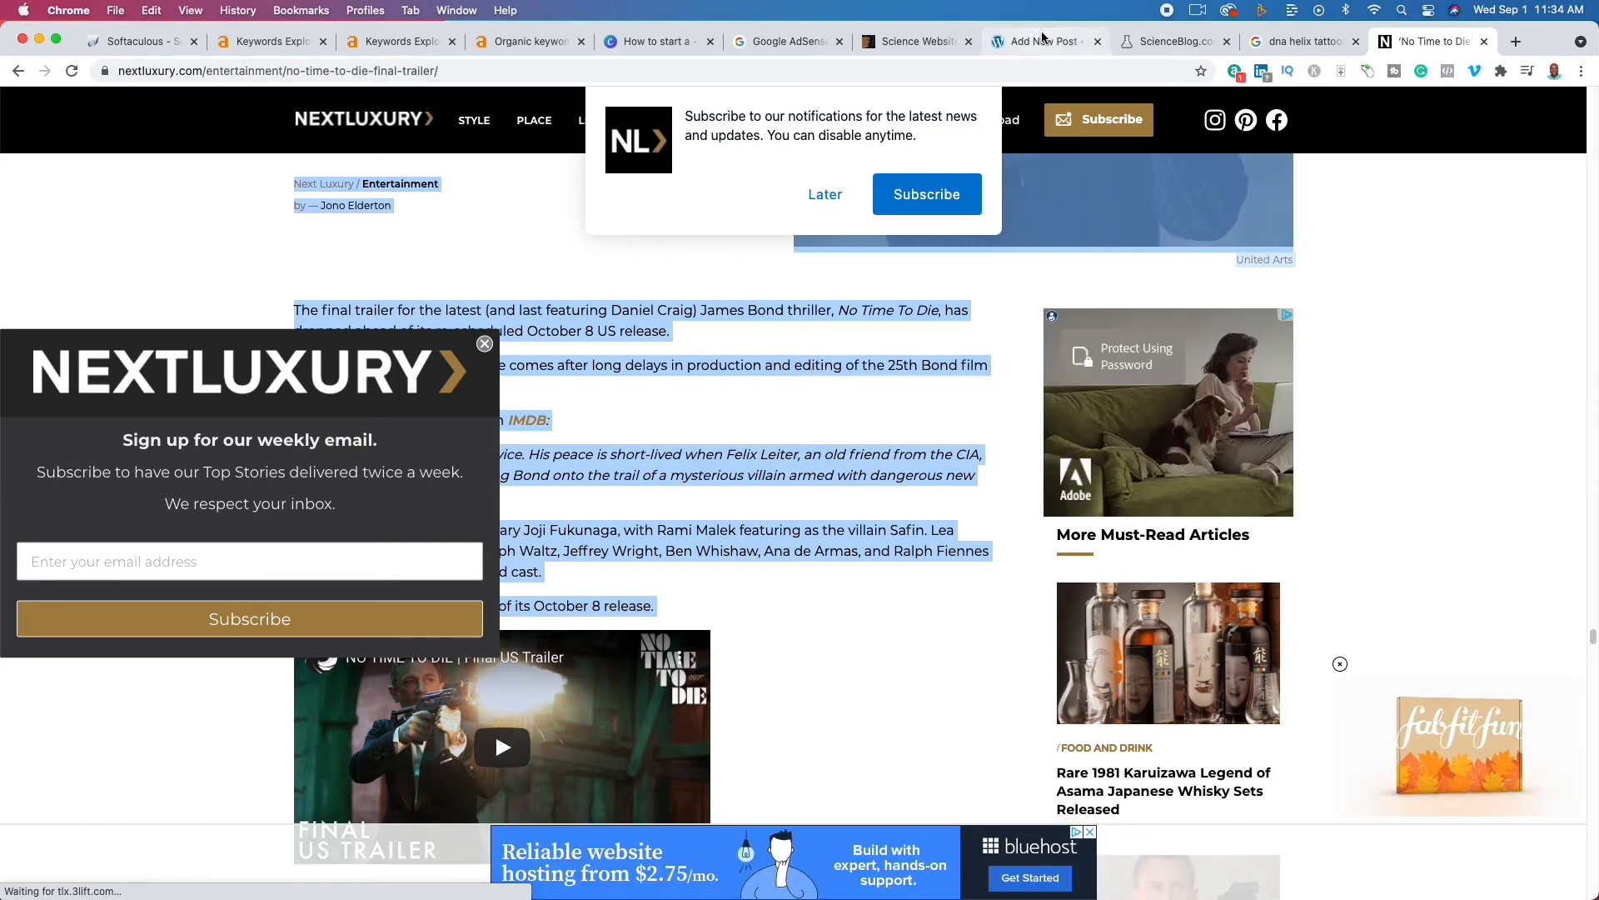
{"action": "left_click", "coordinate": [1014, 44]}
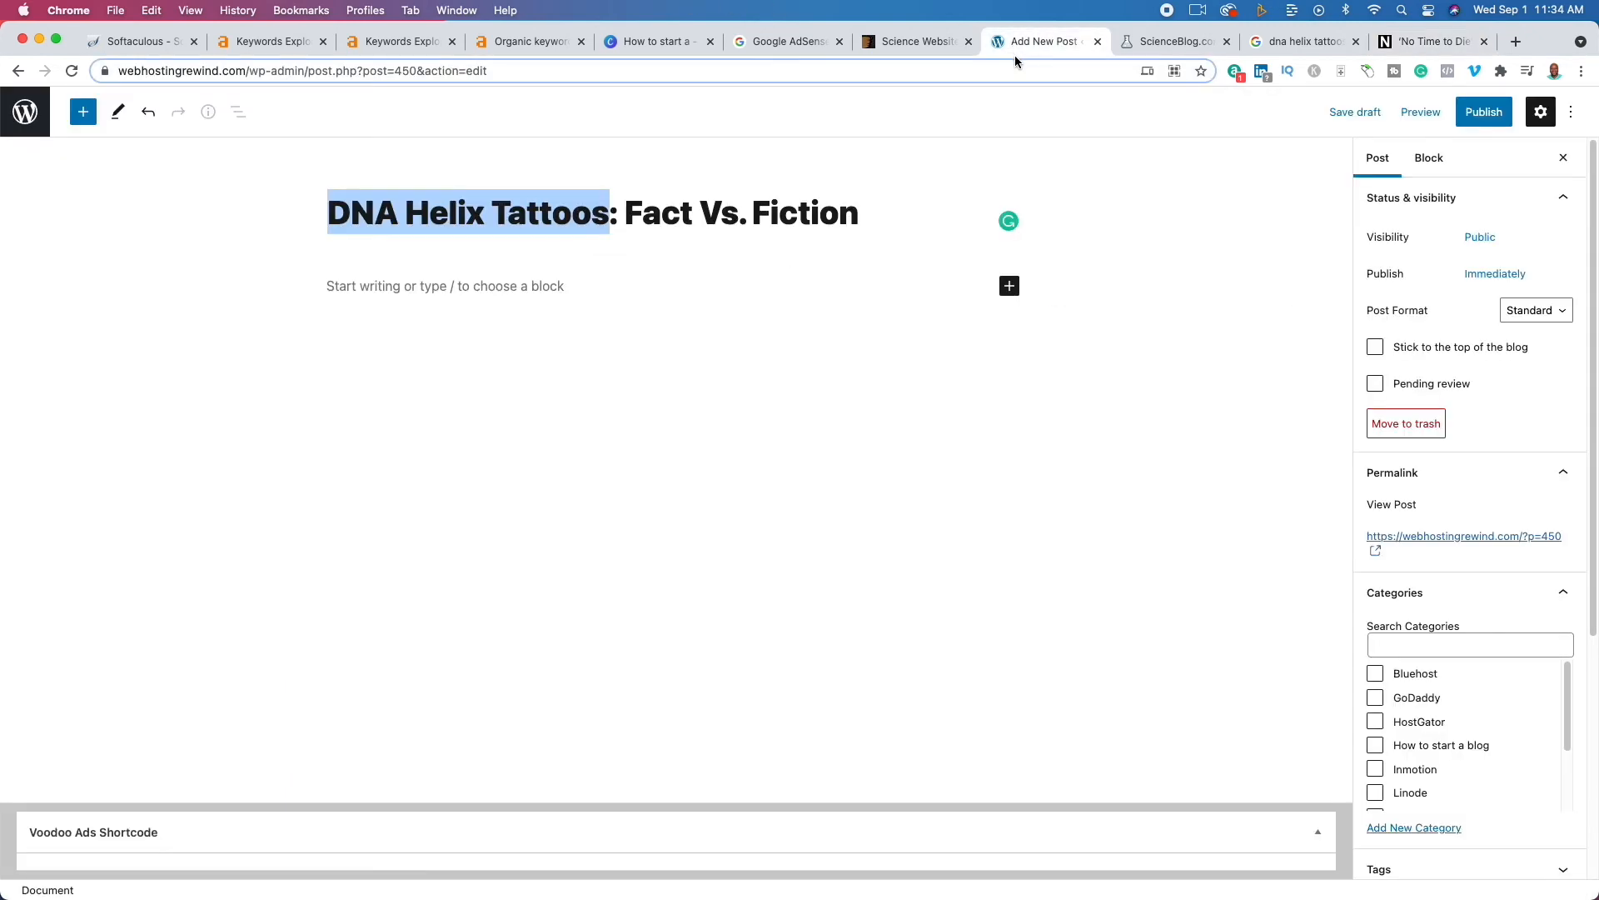
{"action": "left_click", "coordinate": [489, 286]}
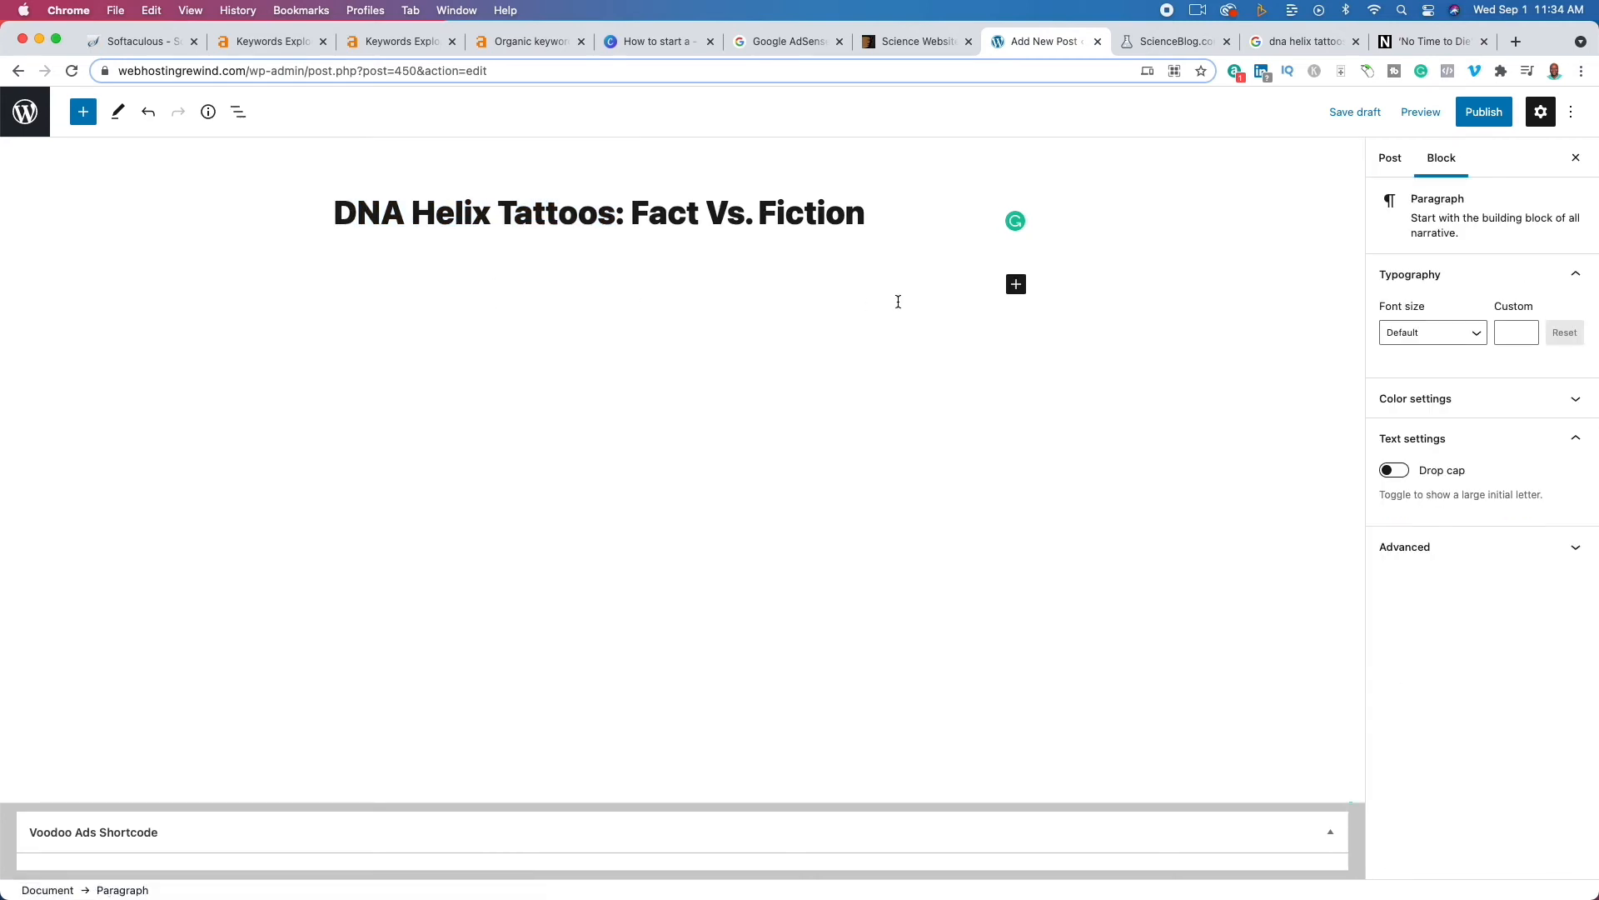
{"action": "type", "text": "who "}
{"action": "type", "text": "what"}
{"action": "key", "text": "Return"}
{"action": "type", "text": "when"}
{"action": "key", "text": "Return"}
{"action": "type", "text": "where"}
{"action": "key", "text": "Return"}
{"action": "type", "text": "why"}
{"action": "key", "text": "Return"}
{"action": "type", "text": "how"}
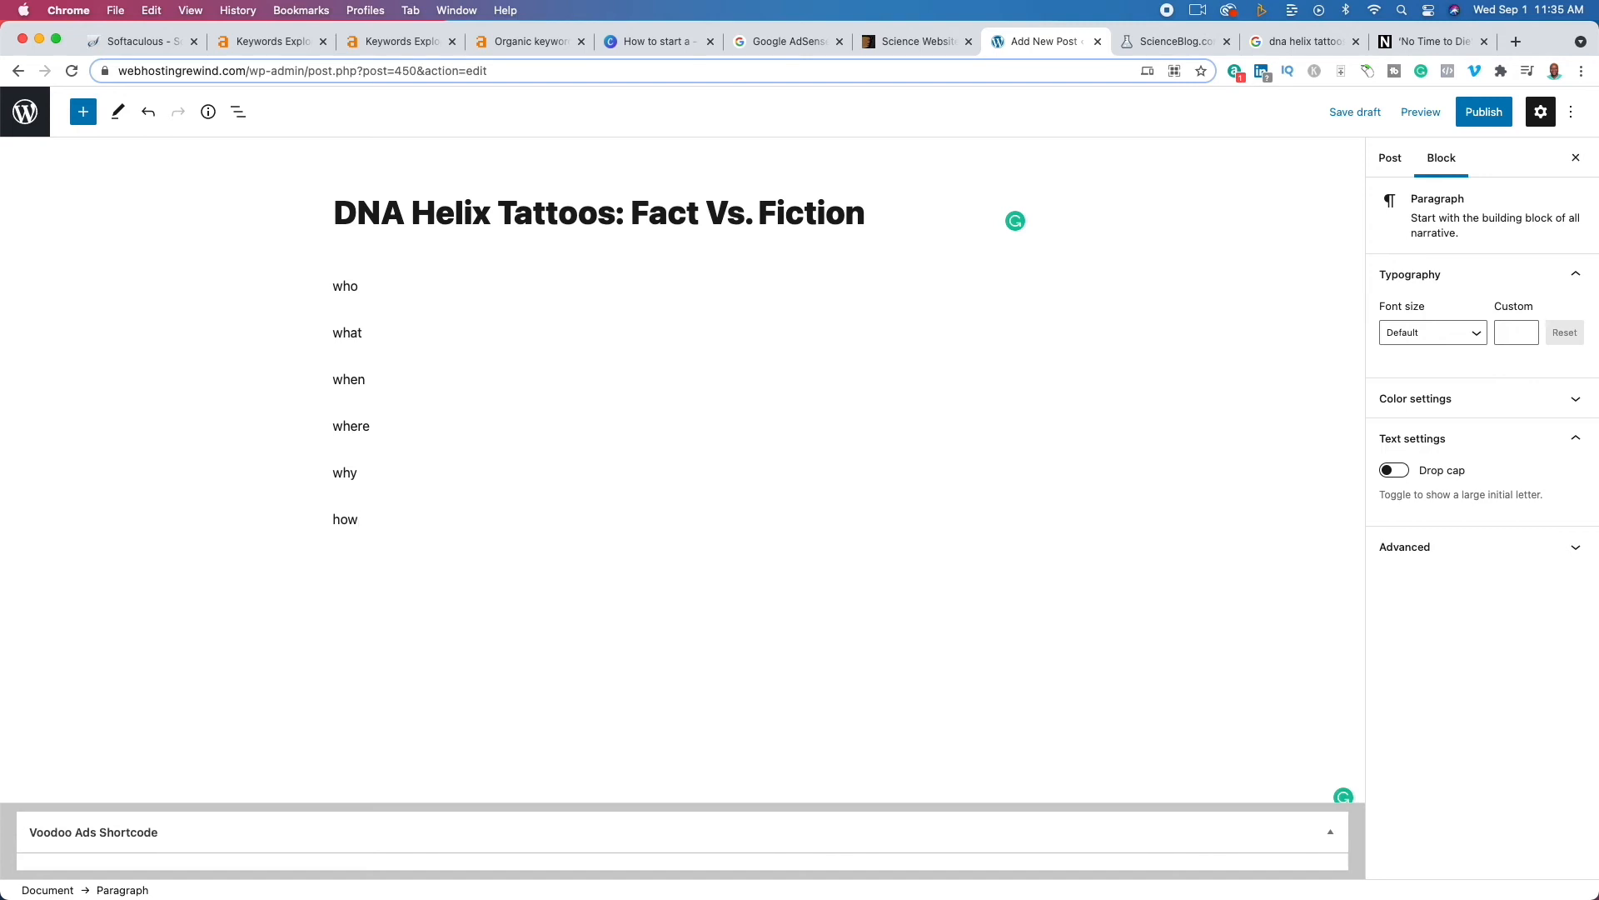
- Extend the "where" line to "where to get a DNA Helix tattoo" and the "why" line to "why you should not get a Helix Tattoos"
{"action": "left_click", "coordinate": [511, 422]}
{"action": "type", "text": "to get a DNA Helix tattoo"}
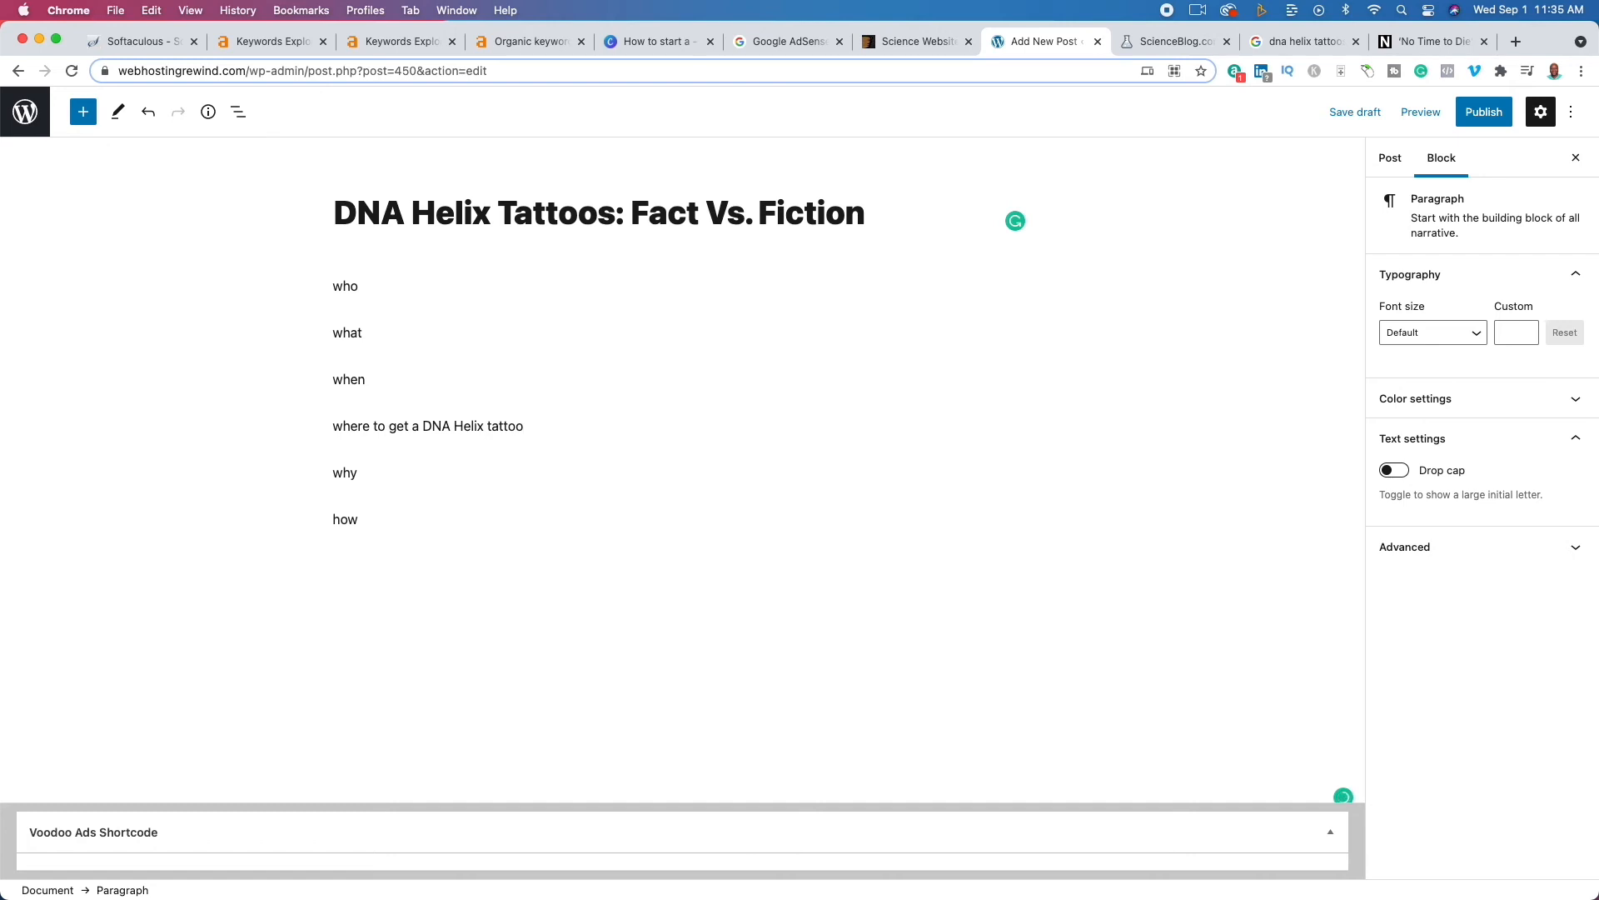
{"action": "left_click", "coordinate": [419, 477]}
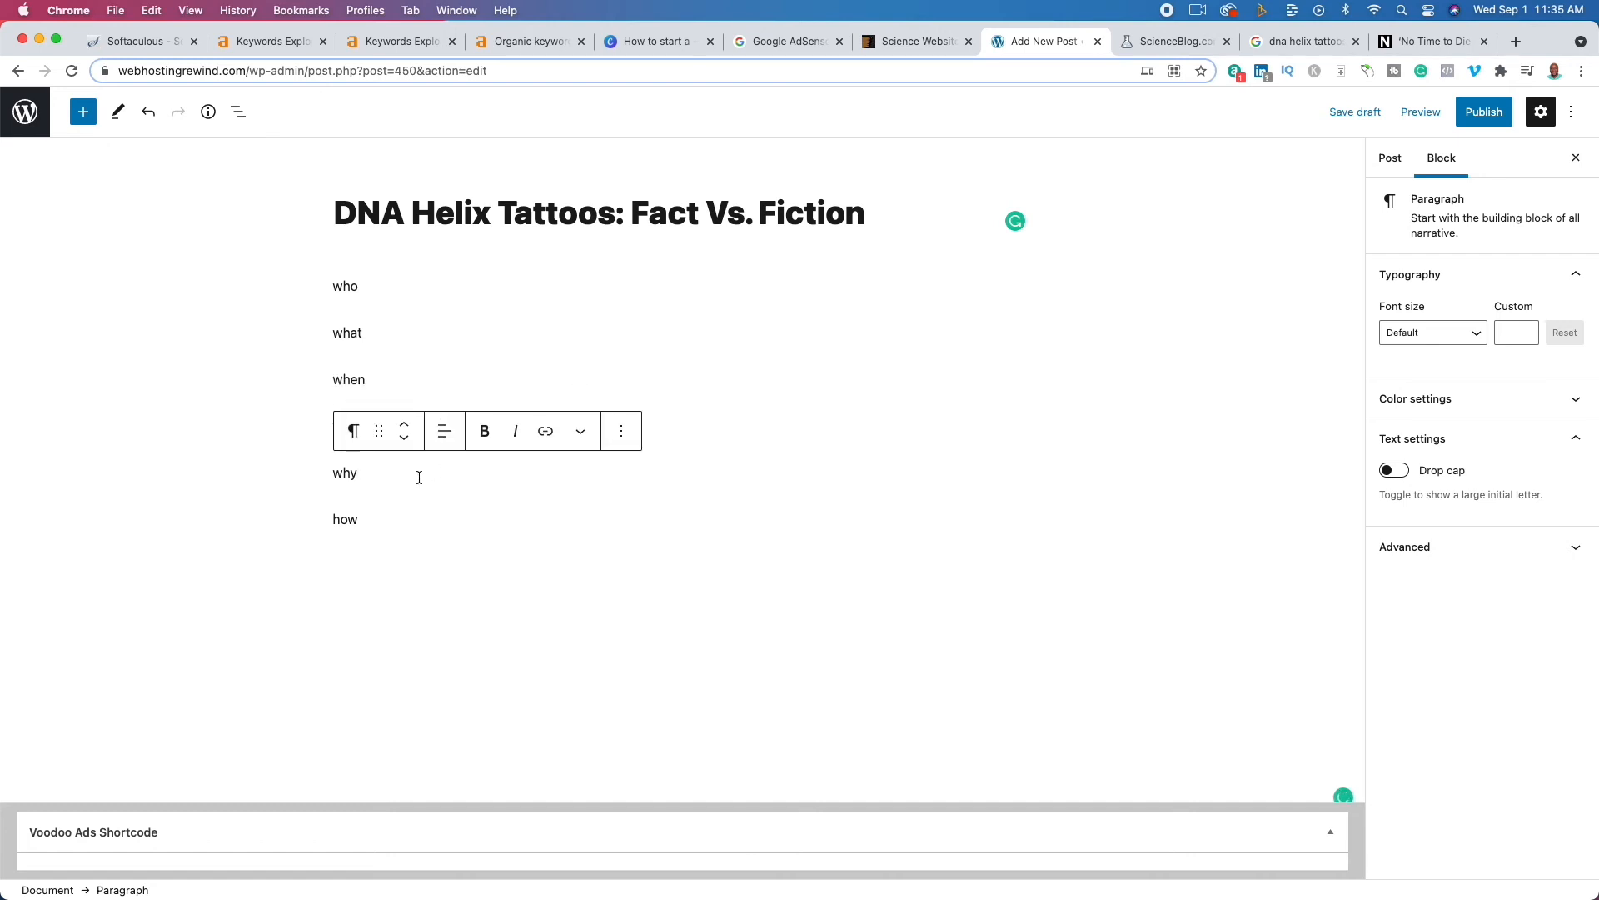
{"action": "type", "text": "you should not get a "}
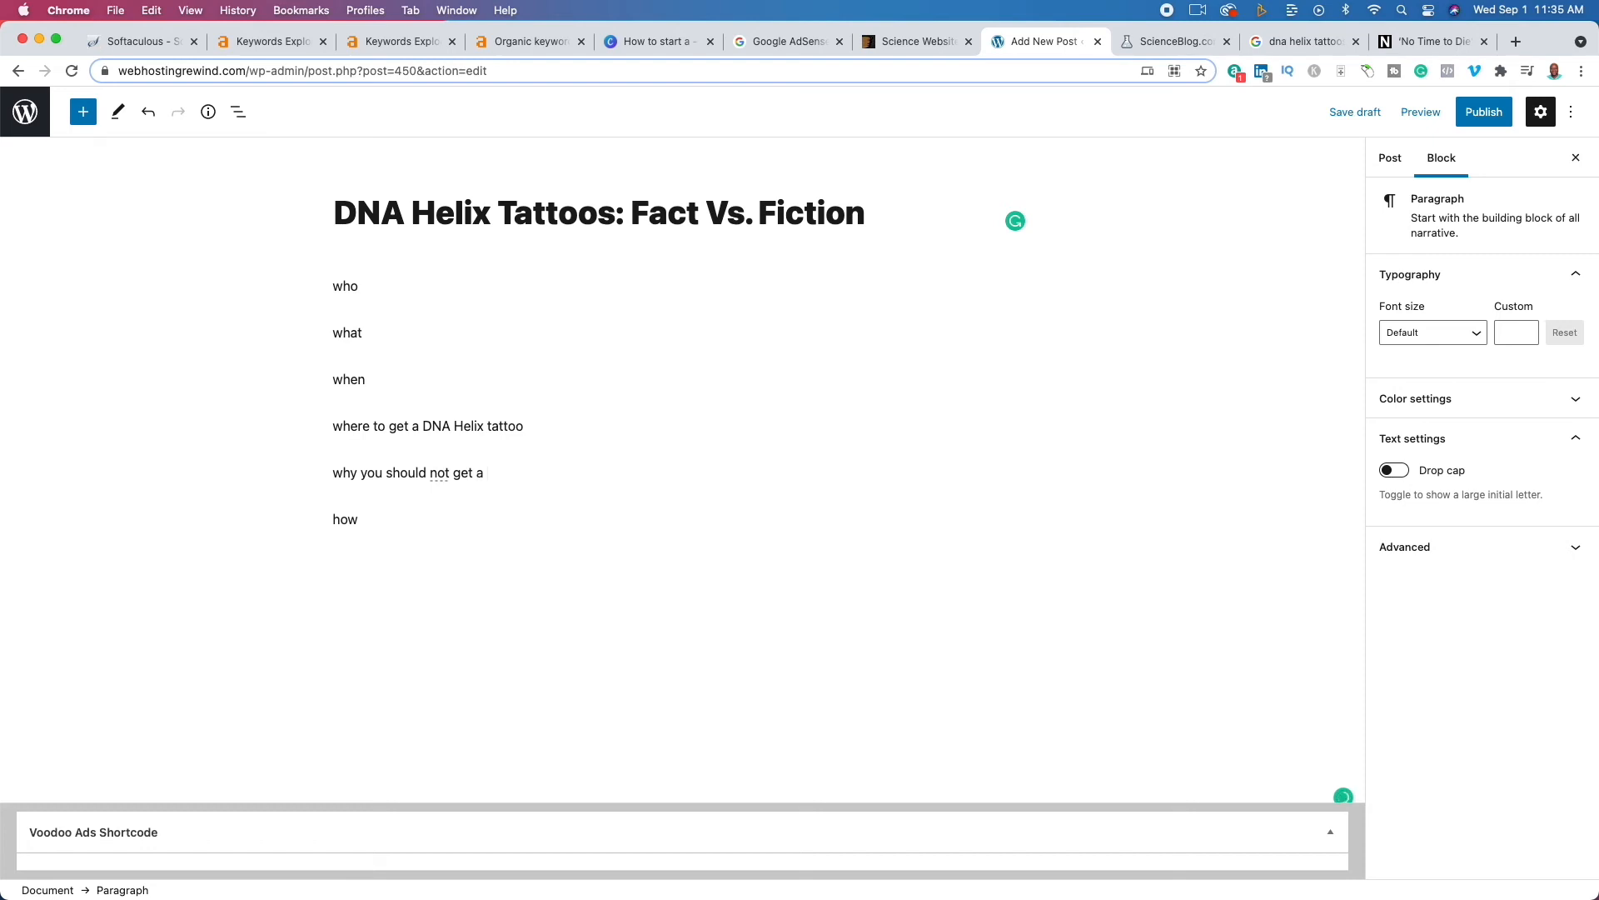
{"action": "type", "text": "Helix Tattoos"}
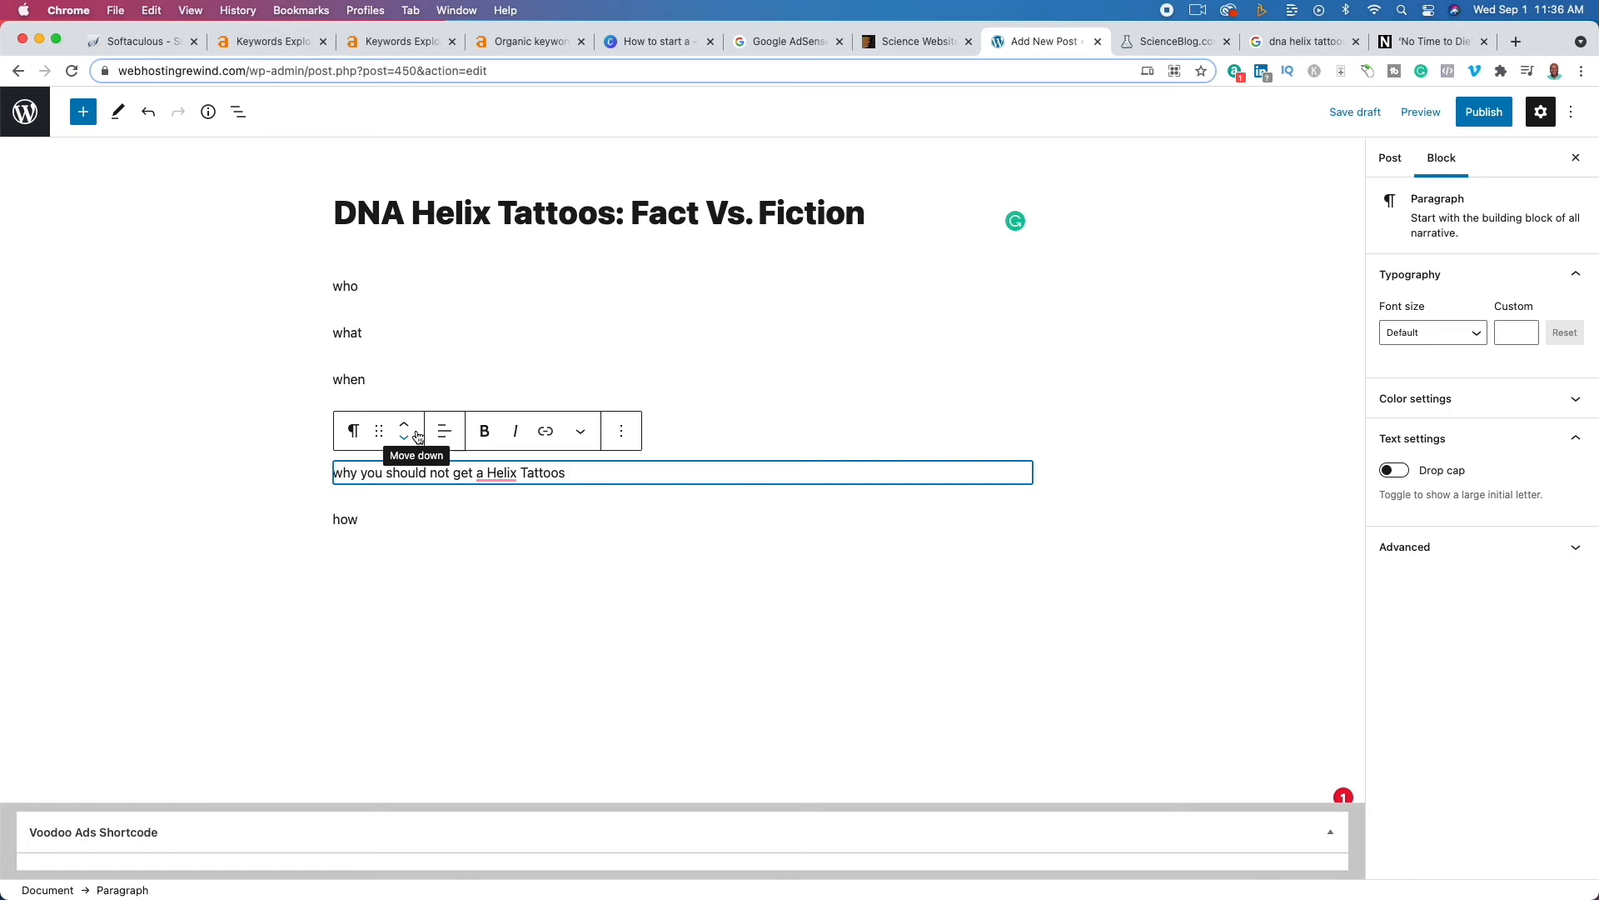
{"action": "left_click", "coordinate": [1214, 482]}
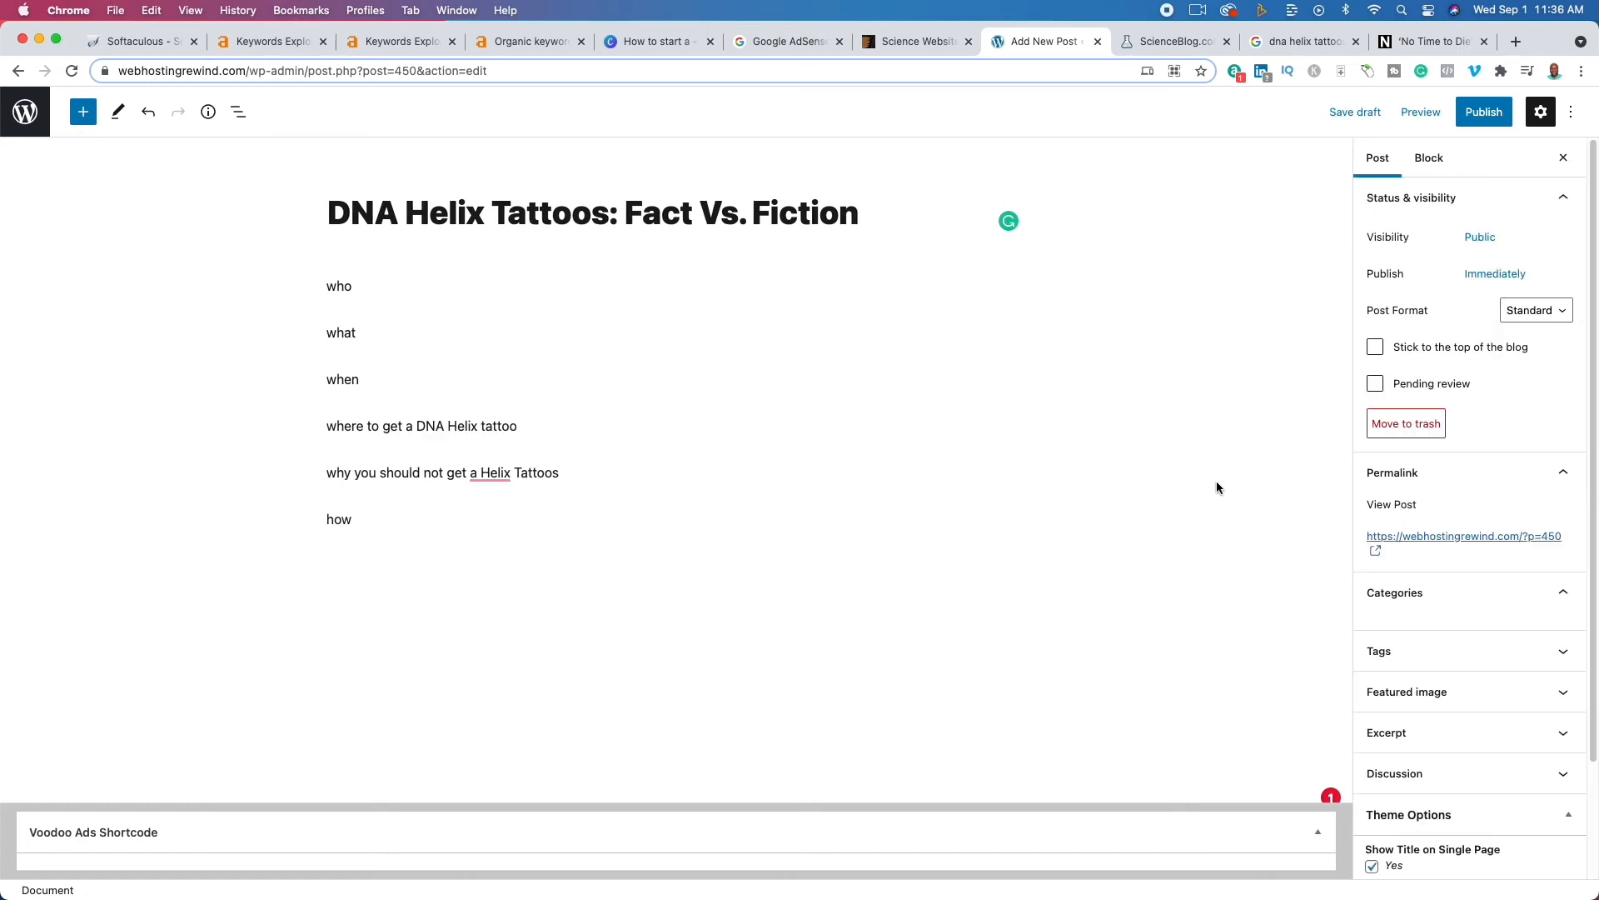
- Delete the whole "why you should not get a Helix Tattoos" line from the post outline
{"action": "left_click", "coordinate": [421, 471]}
{"action": "left_click", "coordinate": [1053, 532]}
{"action": "left_click", "coordinate": [581, 471]}
{"action": "triple_click", "coordinate": [582, 471]}
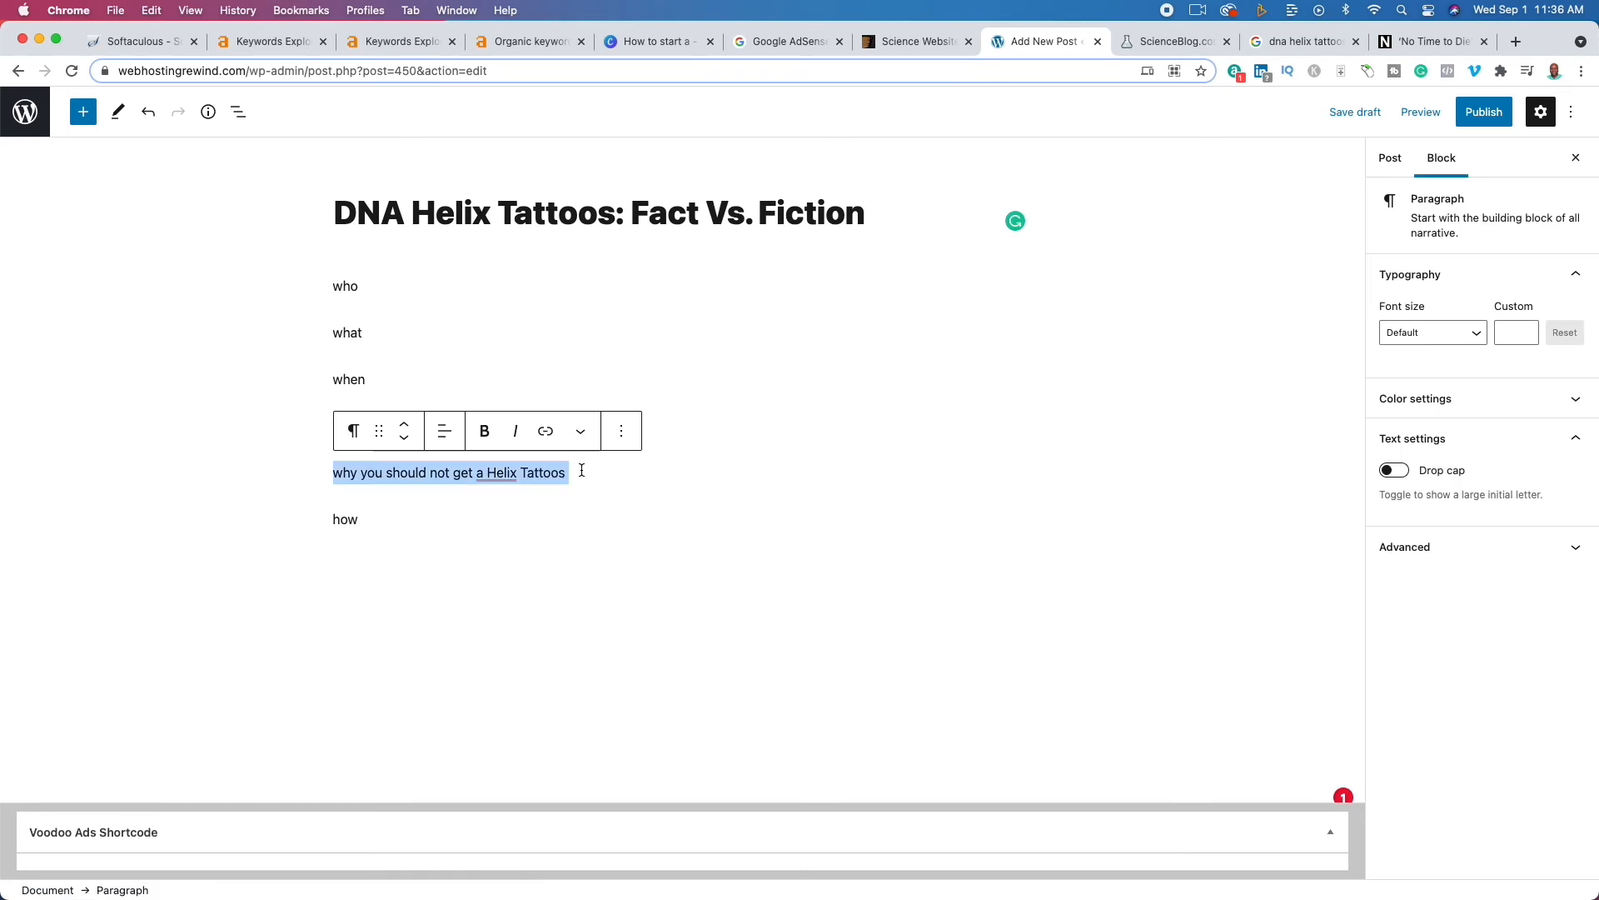
{"action": "key", "text": "BackSpace"}
{"action": "key", "text": "BackSpace"}
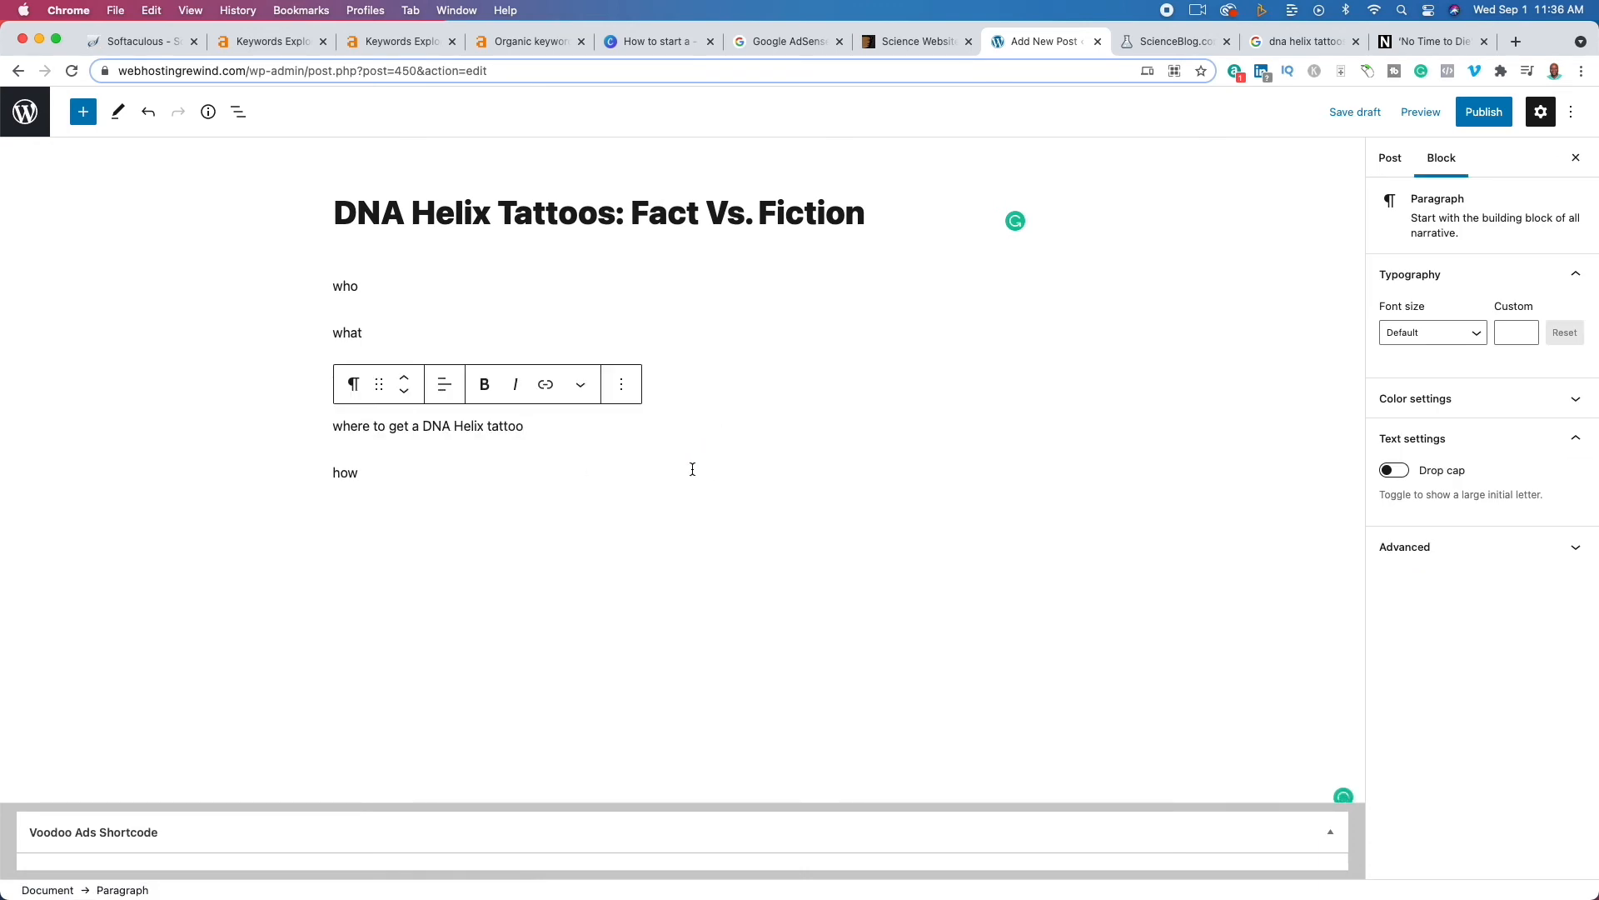
- Turn "where to get a DNA Helix tattoo" into a heading and add "You should get a Helix tattoo on your upper foremarm" beneath it
{"action": "left_click", "coordinate": [353, 385]}
{"action": "left_click", "coordinate": [404, 467]}
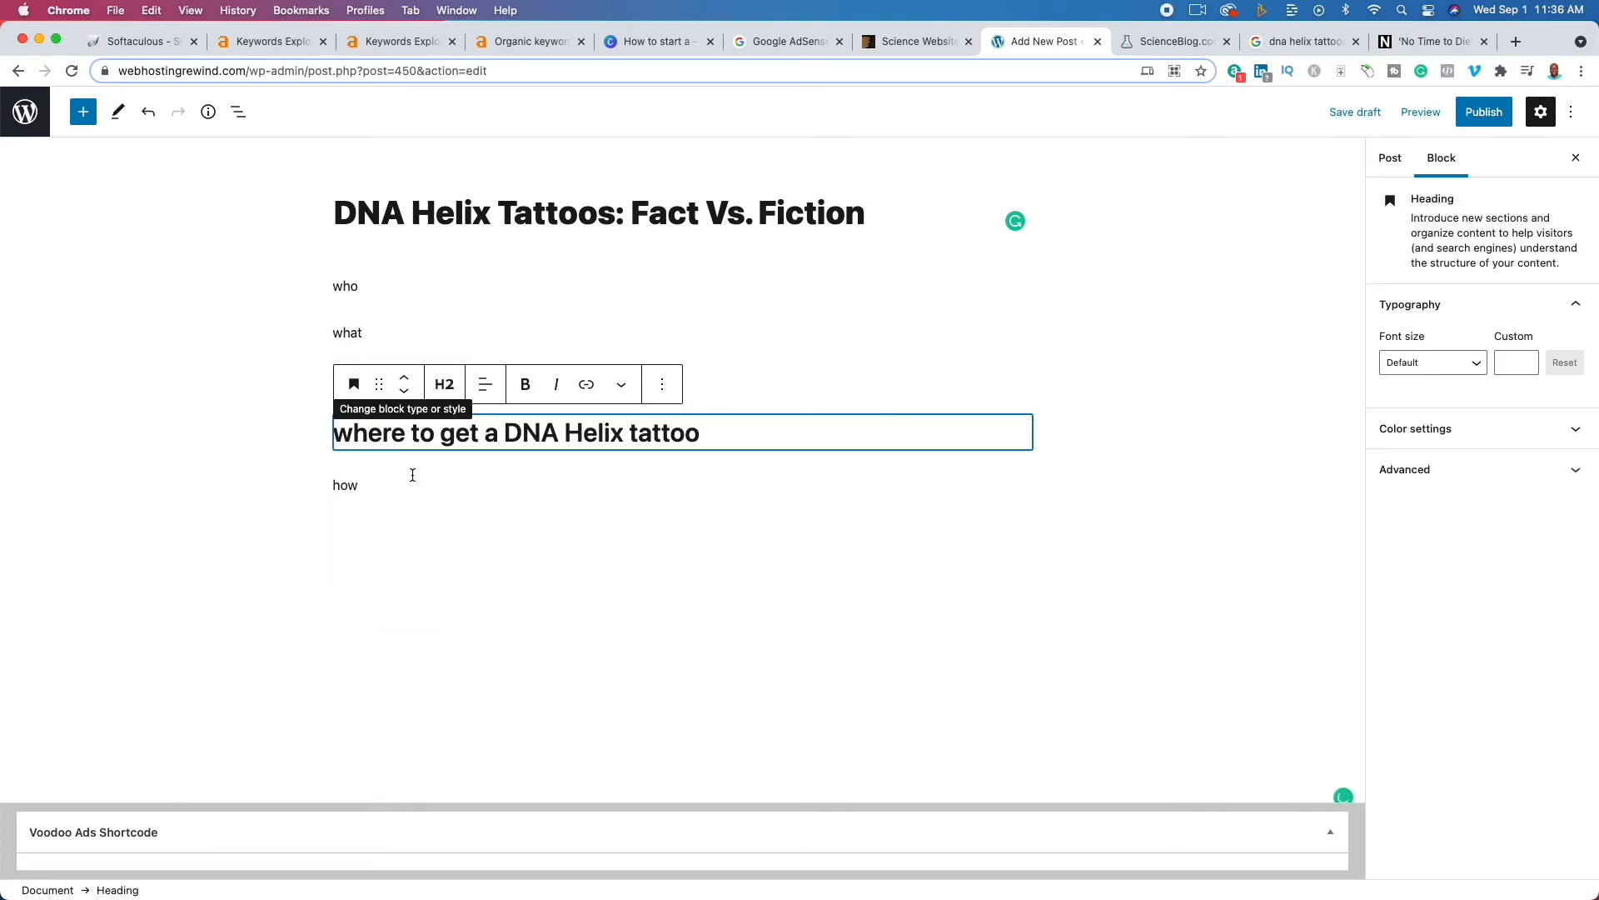
{"action": "left_click", "coordinate": [732, 434]}
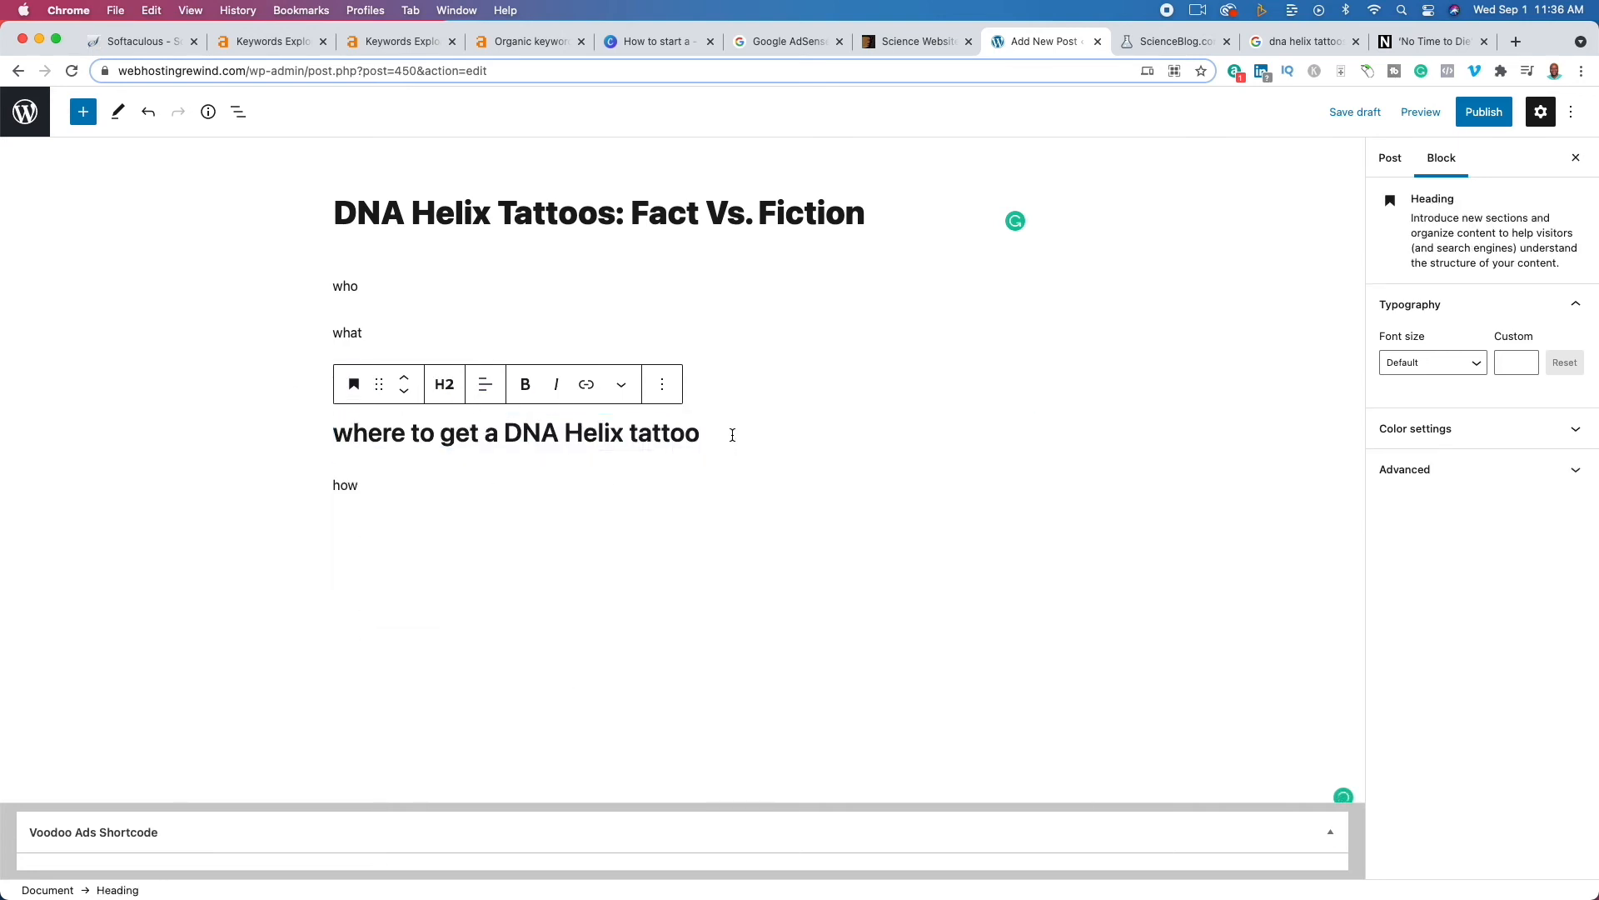
{"action": "key", "text": "Return"}
{"action": "type", "text": "Yo"}
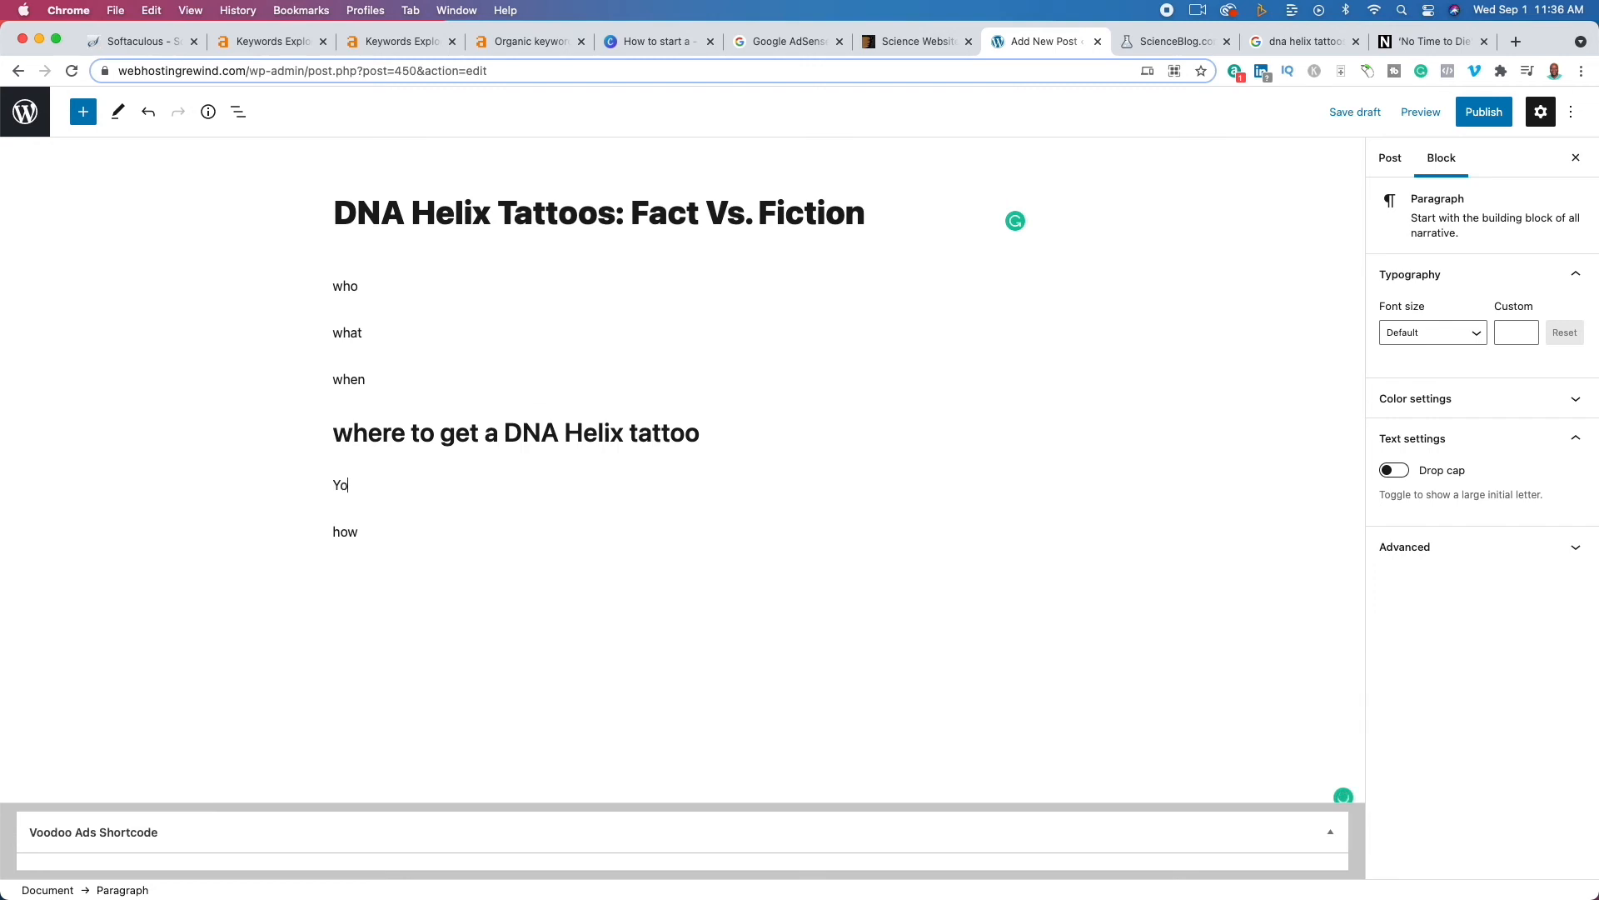
{"action": "type", "text": "u should get a Heliz tattoo on your up"}
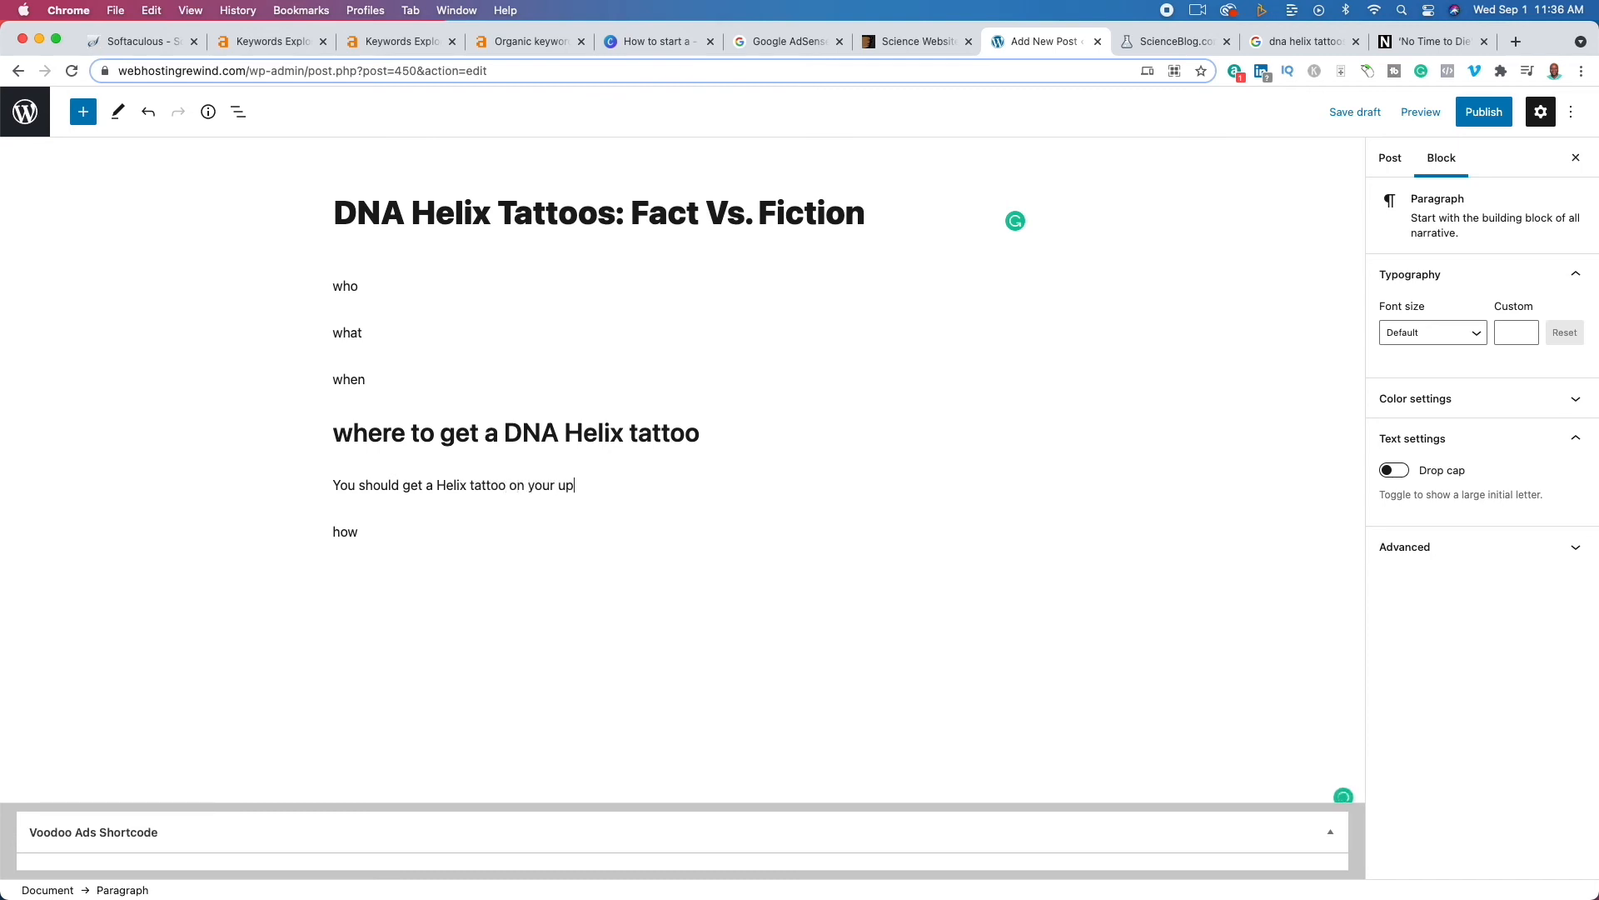
{"action": "type", "text": "per foremarm"}
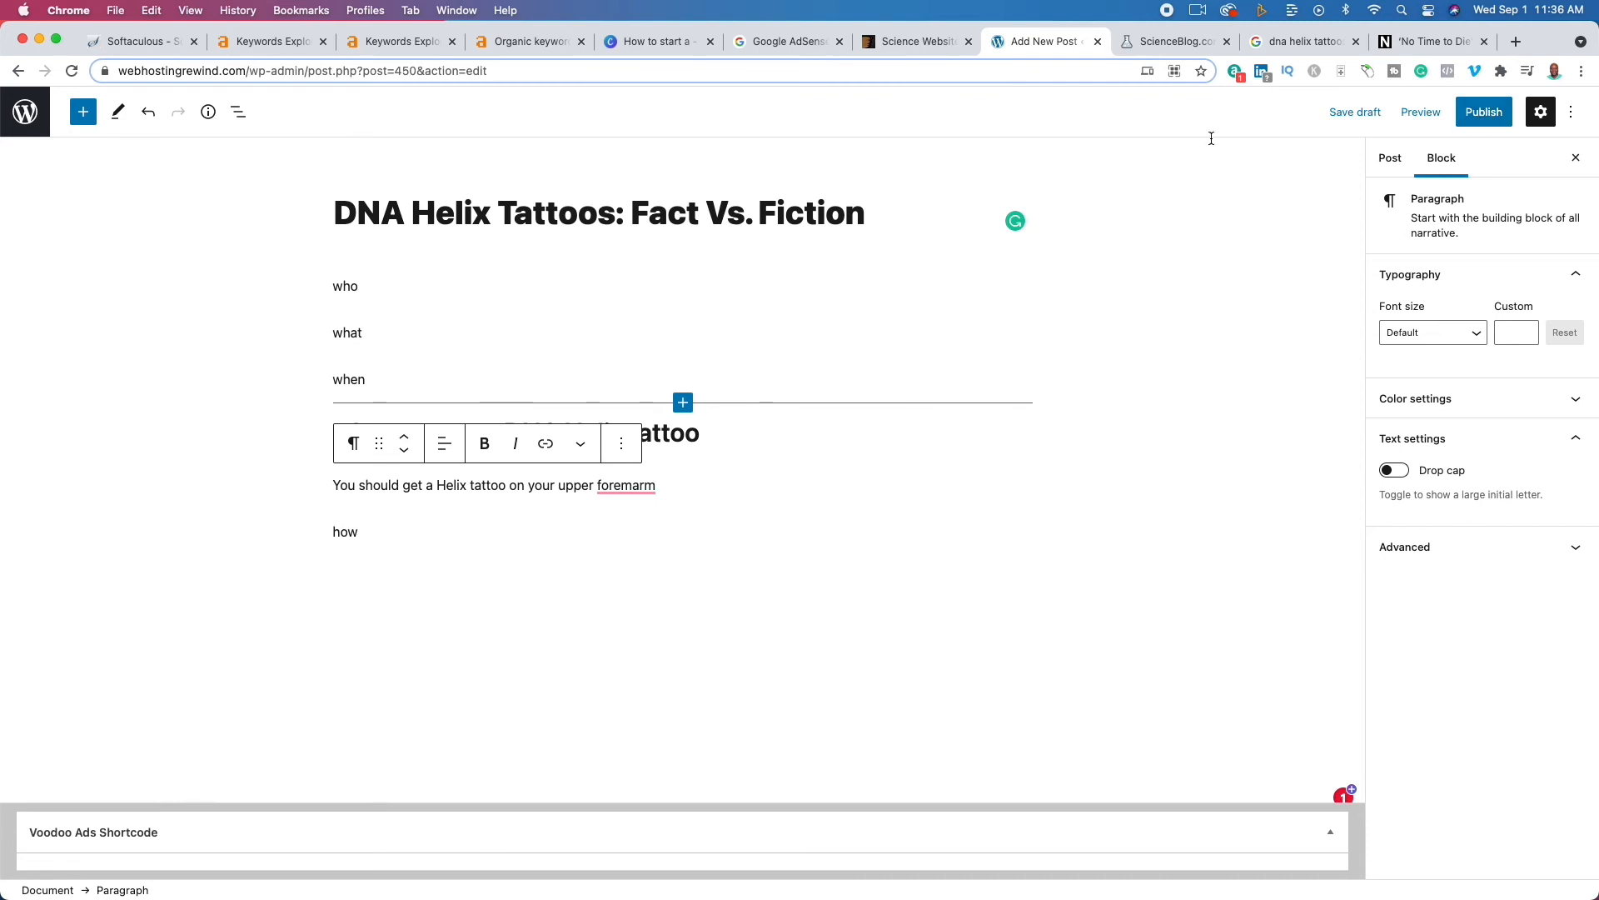
- Switch to the Canva presentation to show slide 4, and visit the Next Luxury article and the Google AdSense home page
{"action": "left_click", "coordinate": [650, 44]}
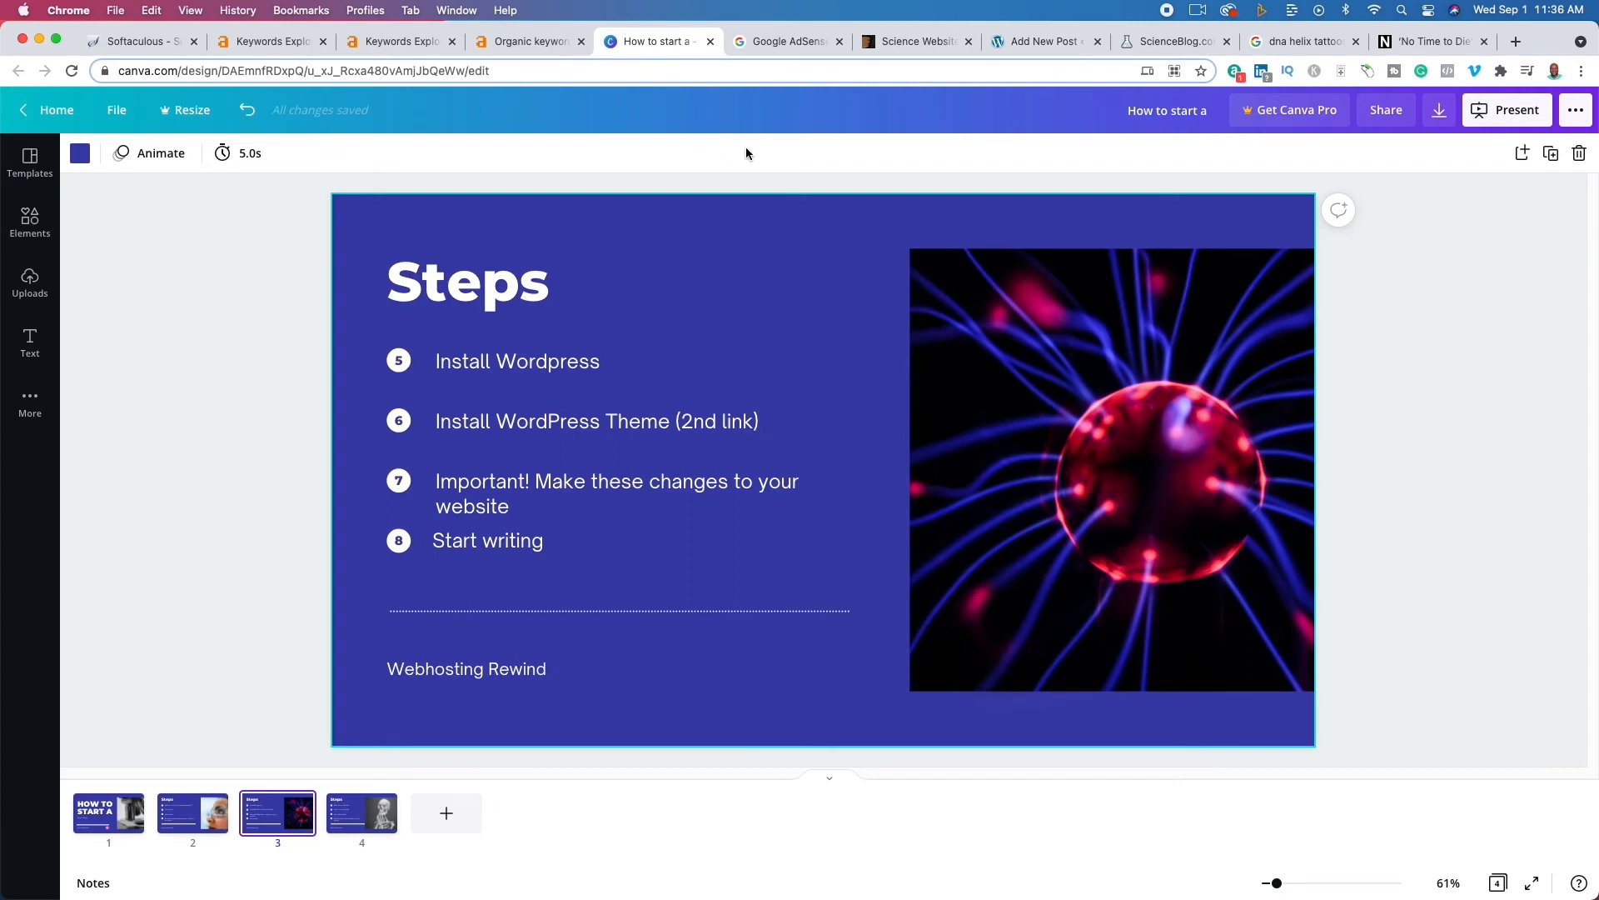
{"action": "left_click", "coordinate": [361, 803]}
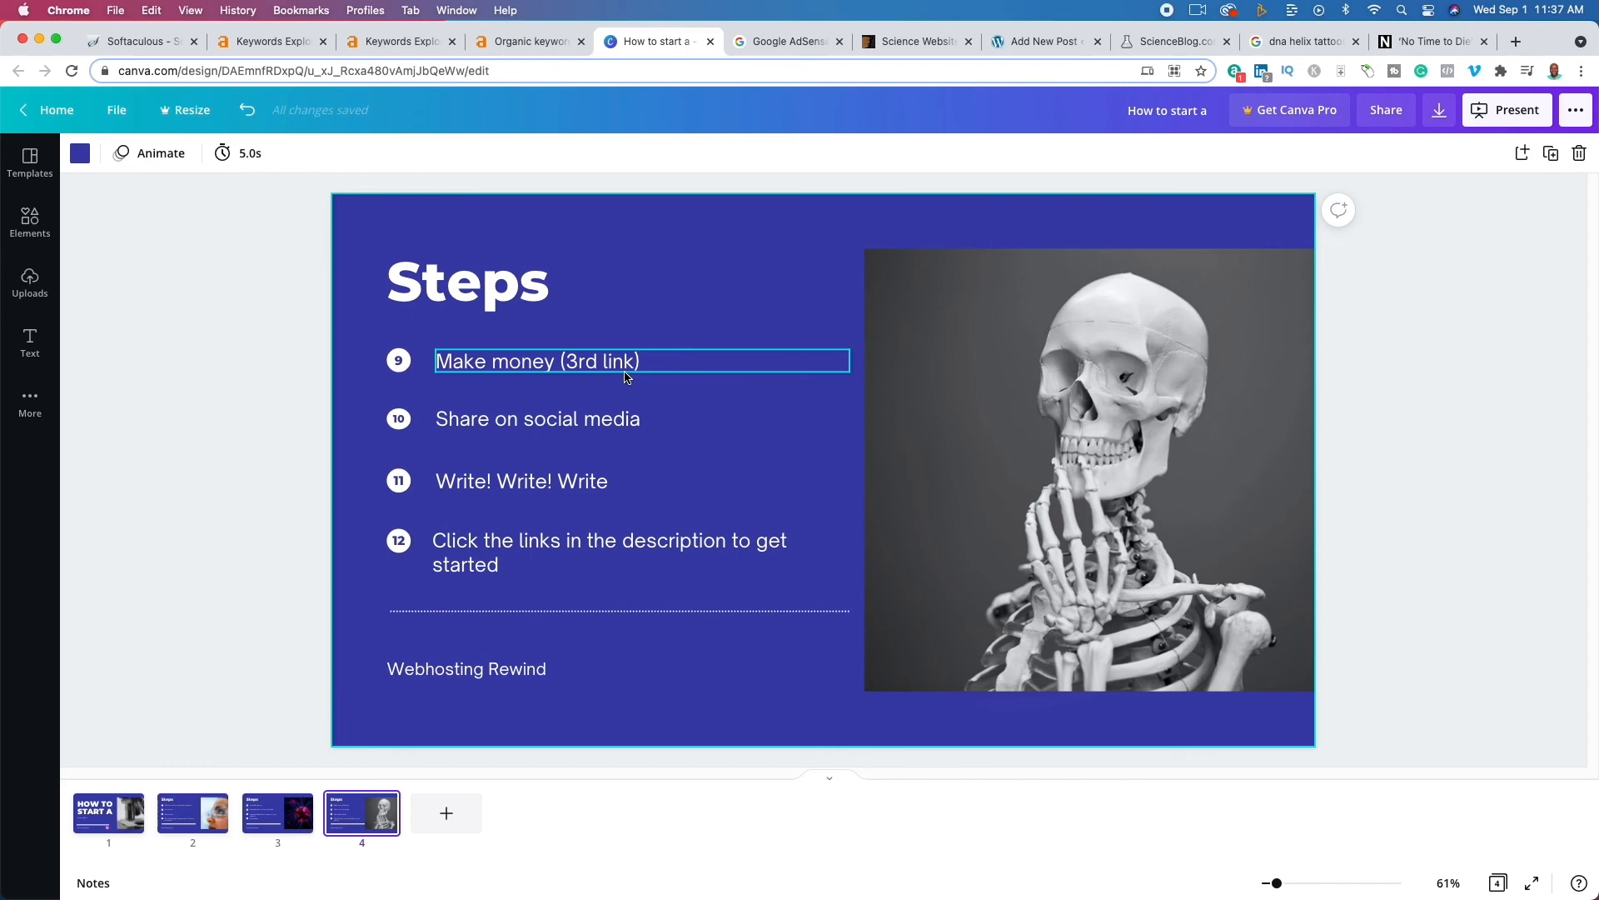
{"action": "left_click", "coordinate": [1428, 42]}
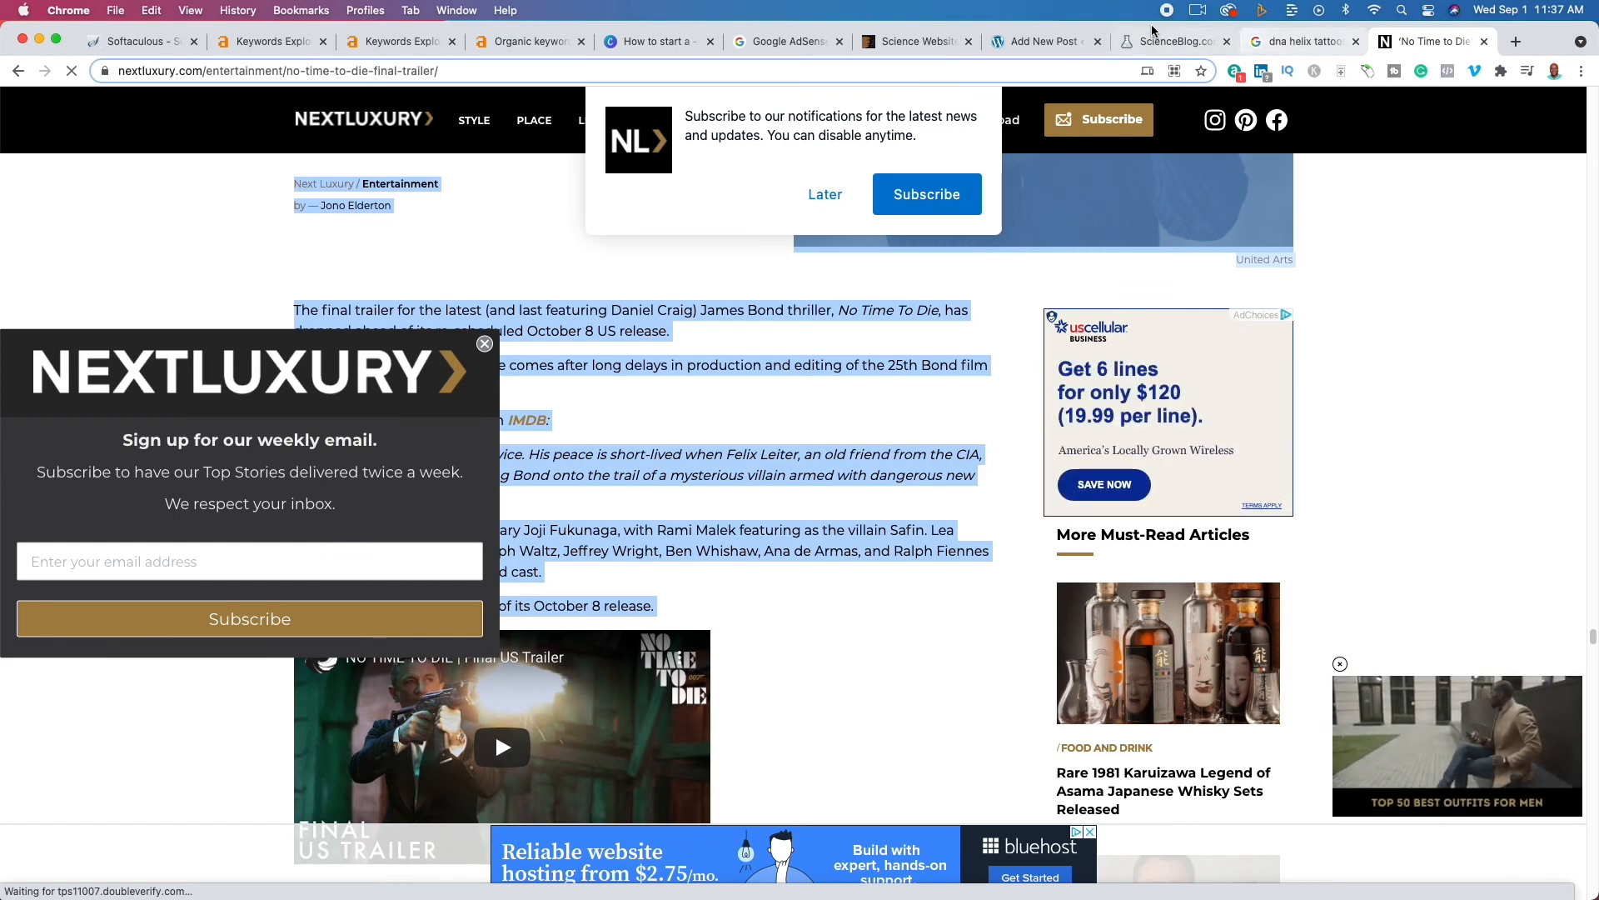
{"action": "left_click", "coordinate": [775, 42]}
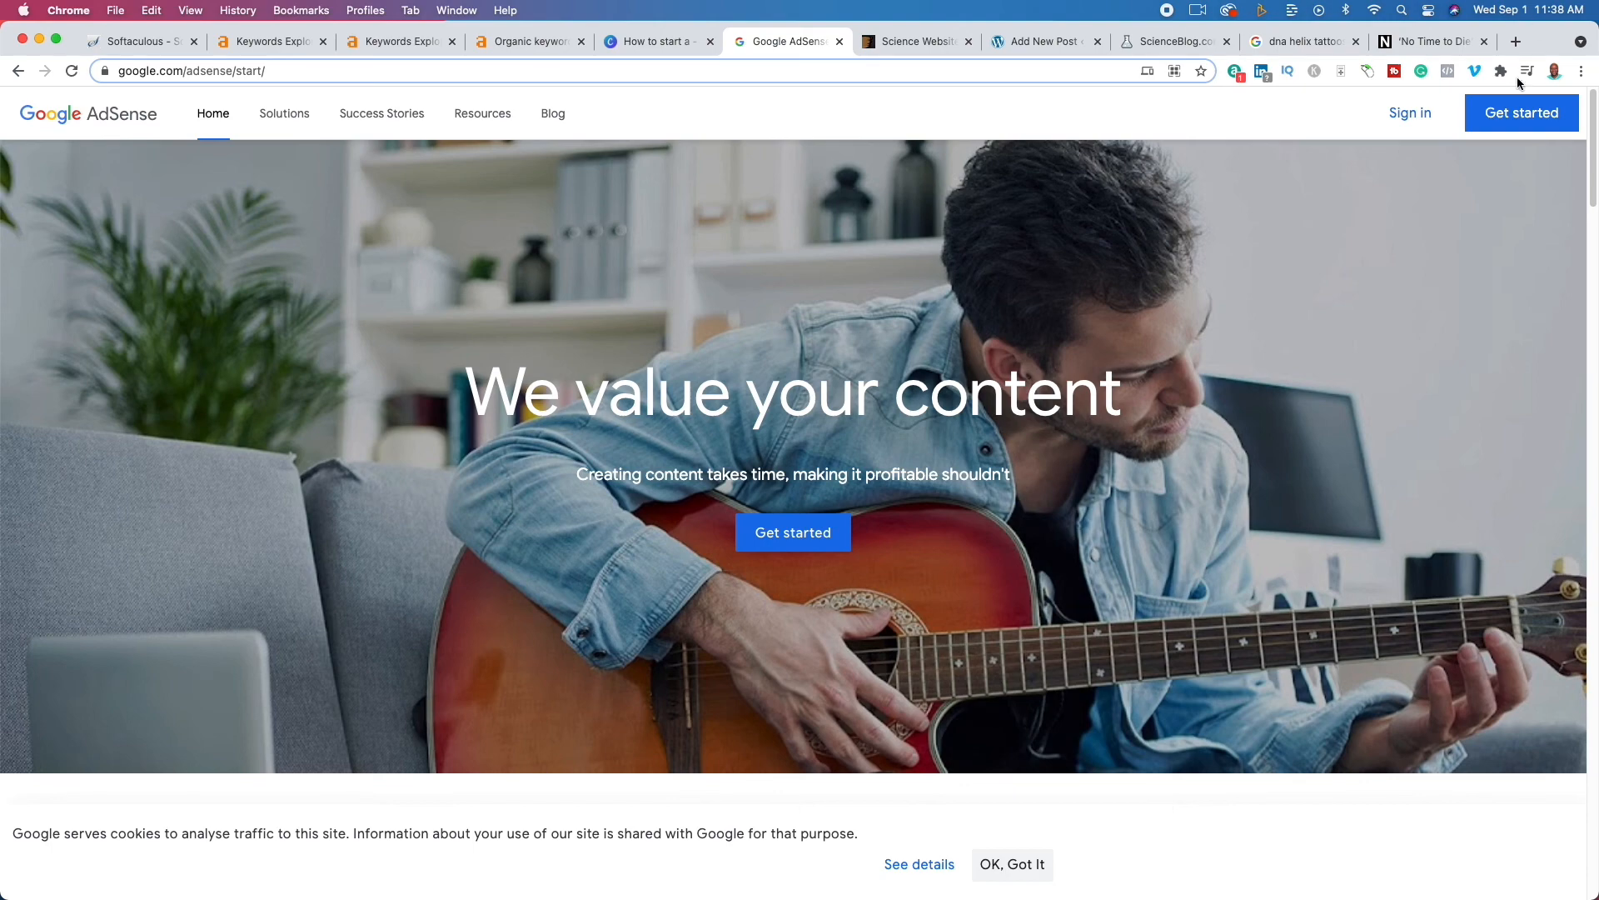
- Look over the ads placed around the Next Luxury article, decline its notification request, and return to the Canva steps slide
{"action": "left_click", "coordinate": [1431, 42]}
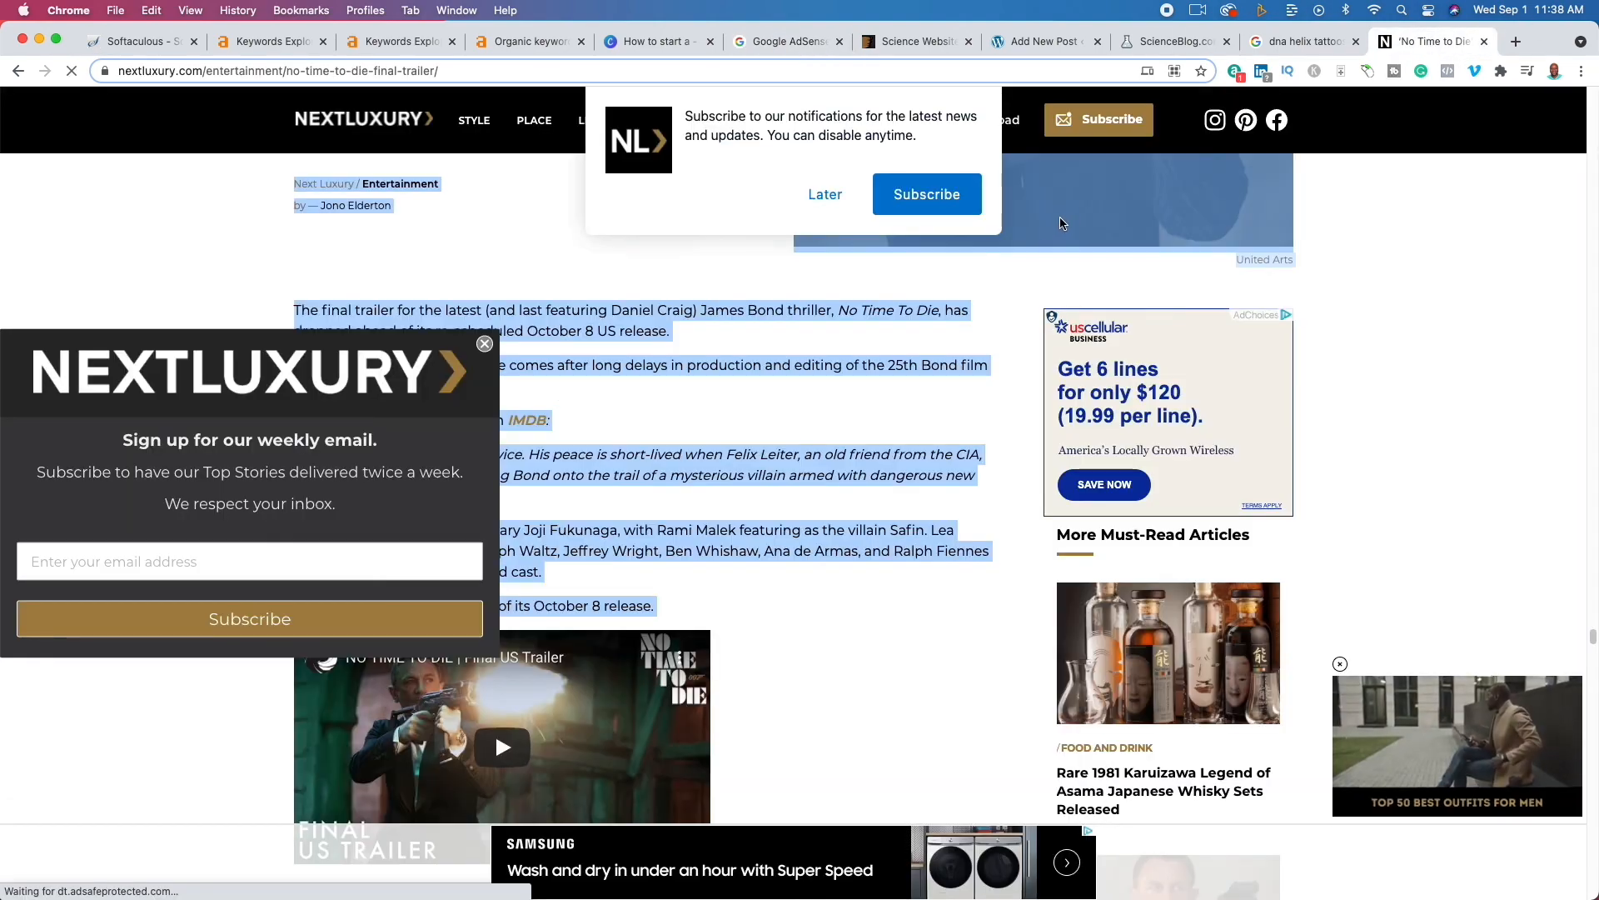
{"action": "scroll", "coordinate": [1017, 306], "scroll_direction": "up", "scroll_amount": 8}
{"action": "scroll", "coordinate": [1018, 308], "scroll_direction": "up", "scroll_amount": 12}
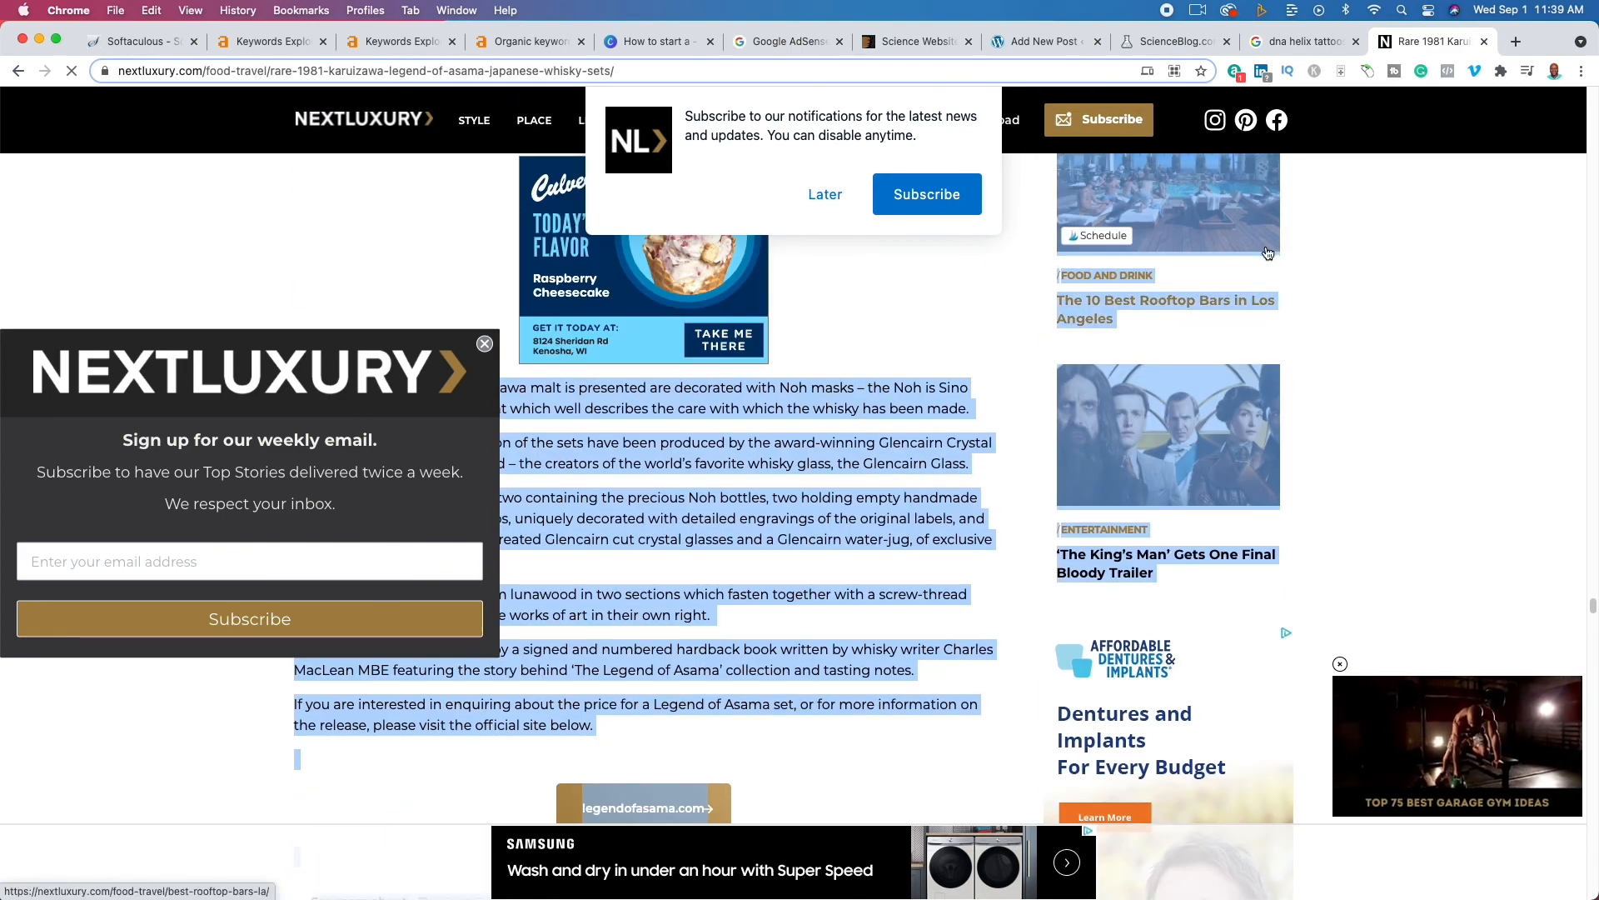
{"action": "left_click", "coordinate": [825, 195]}
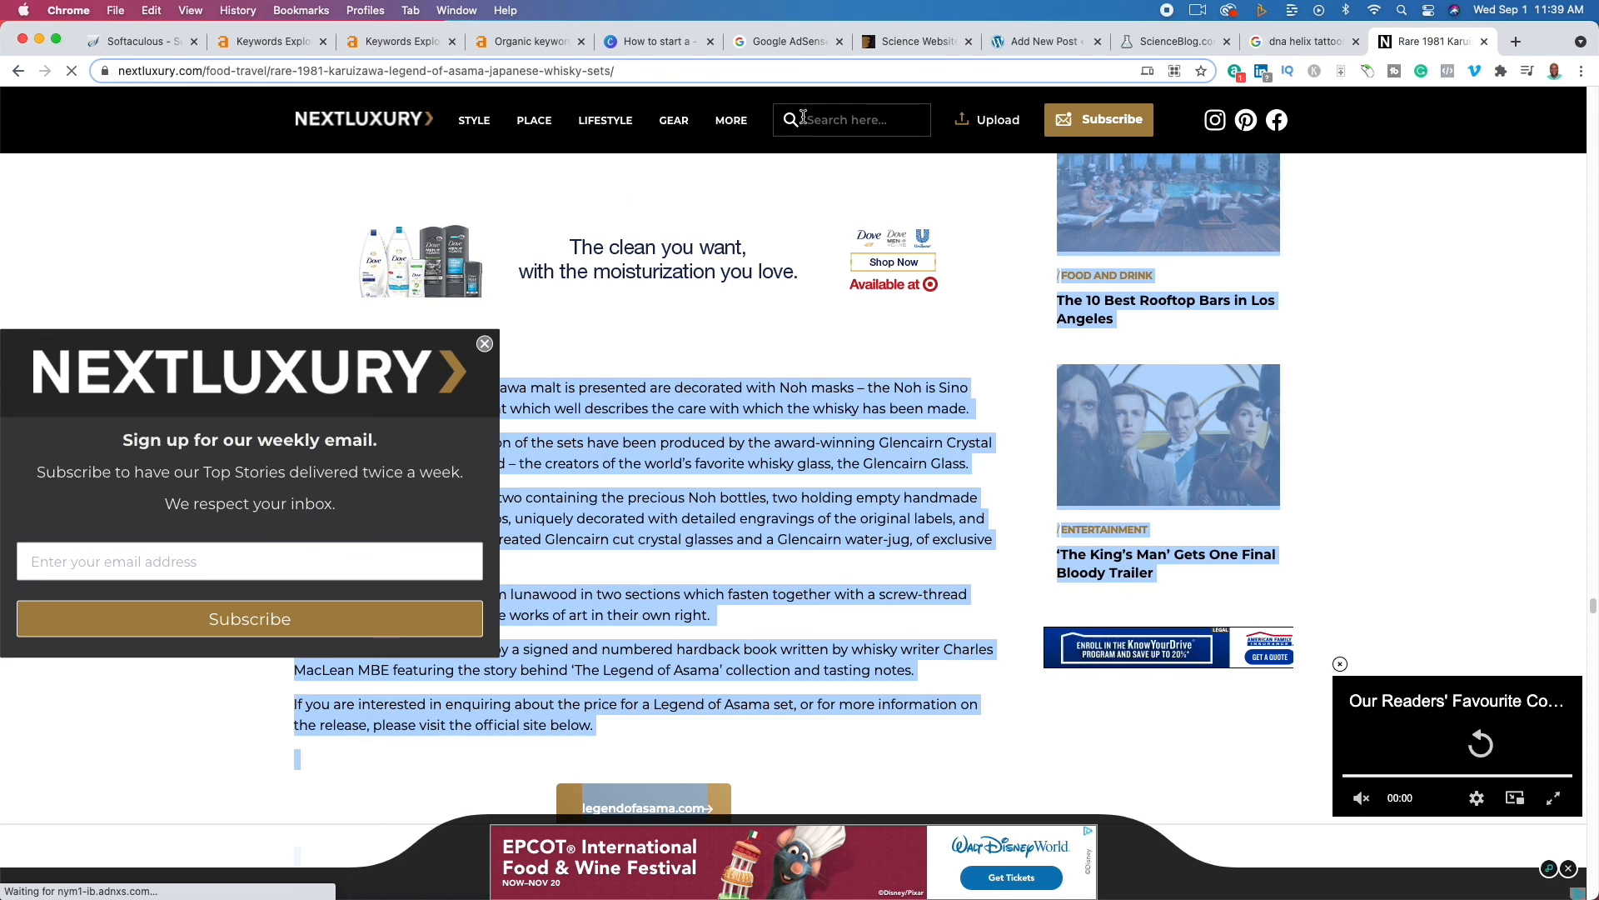
{"action": "left_click", "coordinate": [655, 42]}
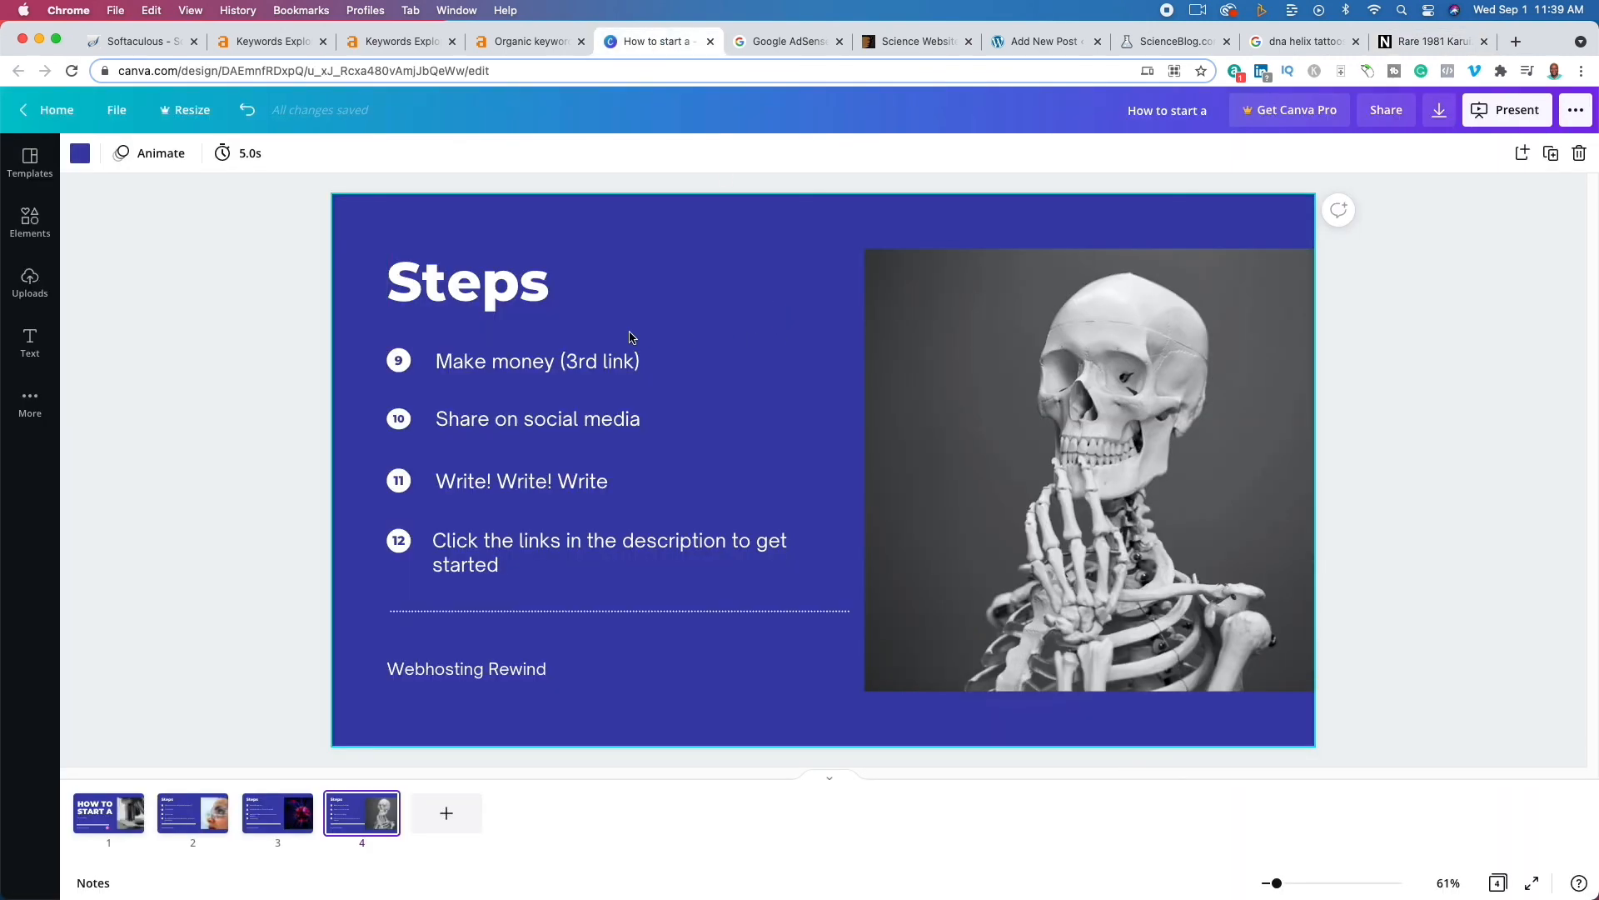